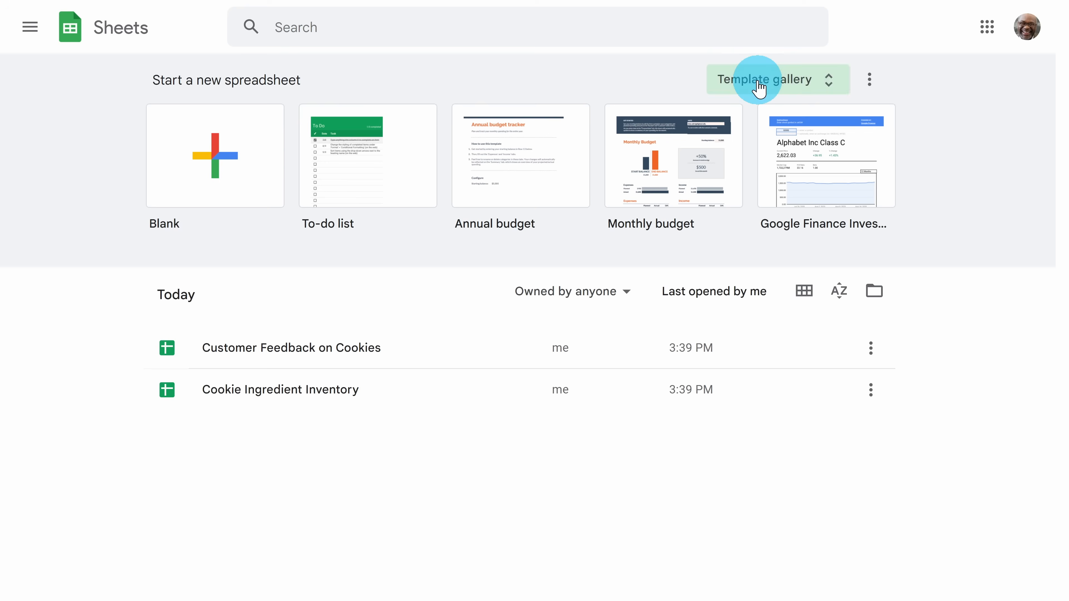
Browse the template gallery from the personal to the education templates and return to the Sheets home page
scroll(925, 267, "down", 15)
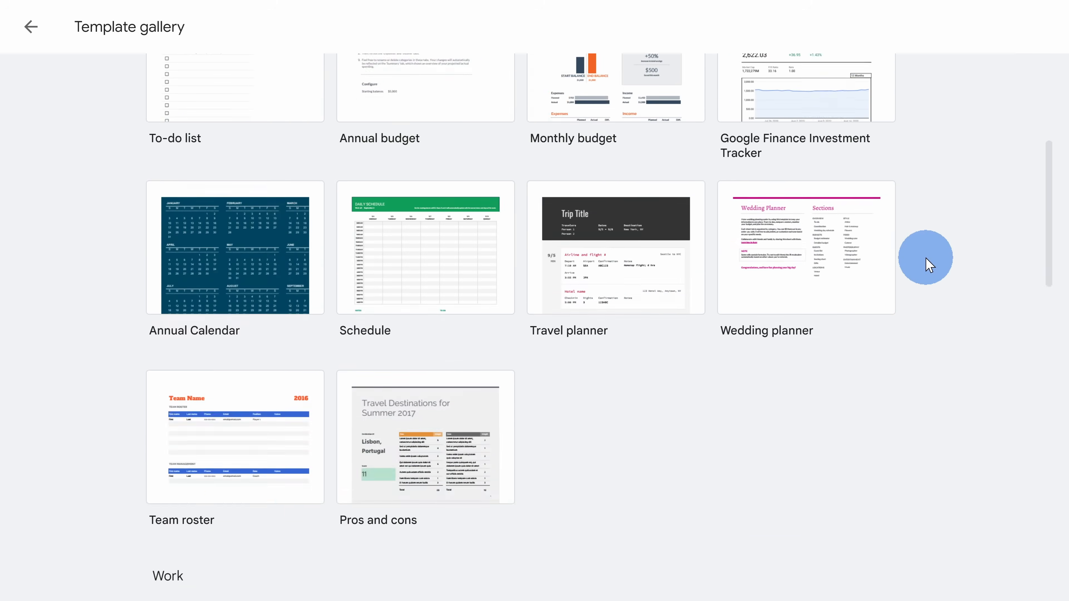
scroll(926, 274, "down", 6)
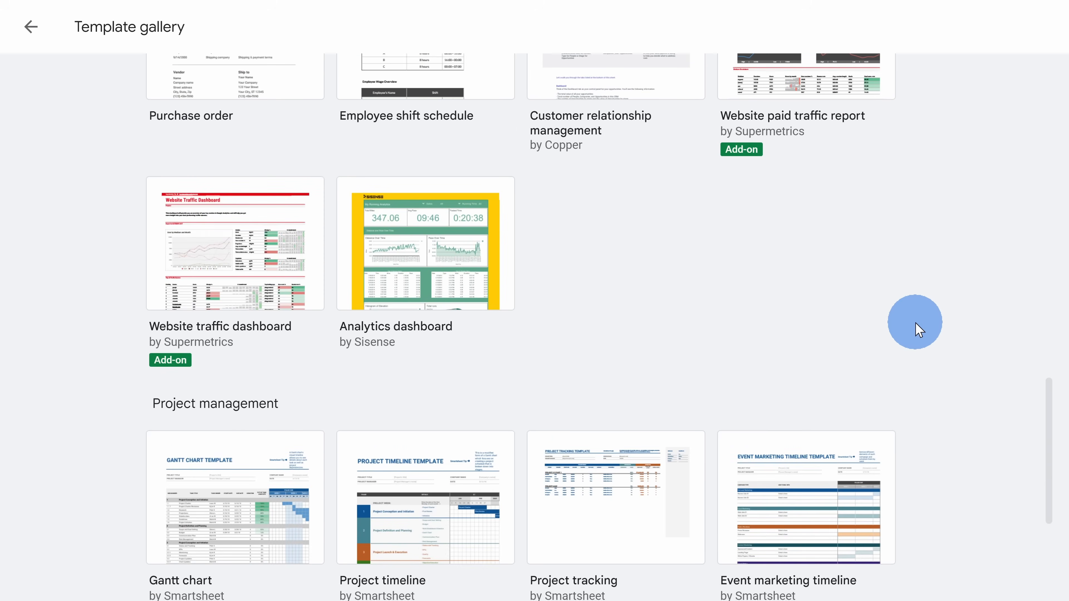
scroll(930, 430, "down", 1)
scroll(929, 432, "down", 5)
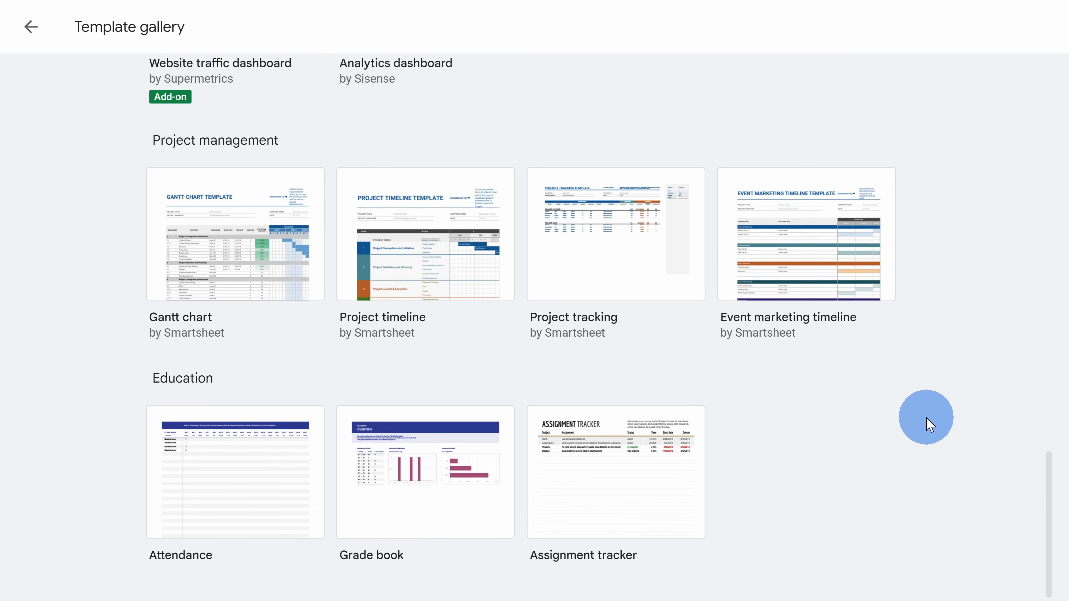
scroll(926, 419, "up", 10)
scroll(928, 419, "up", 12)
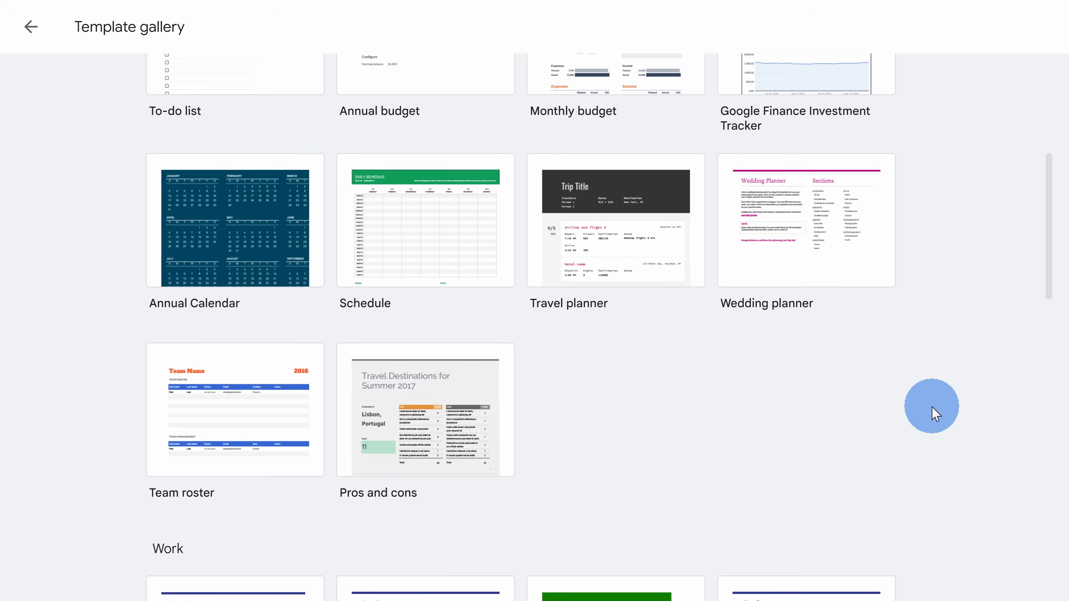
scroll(924, 407, "up", 8)
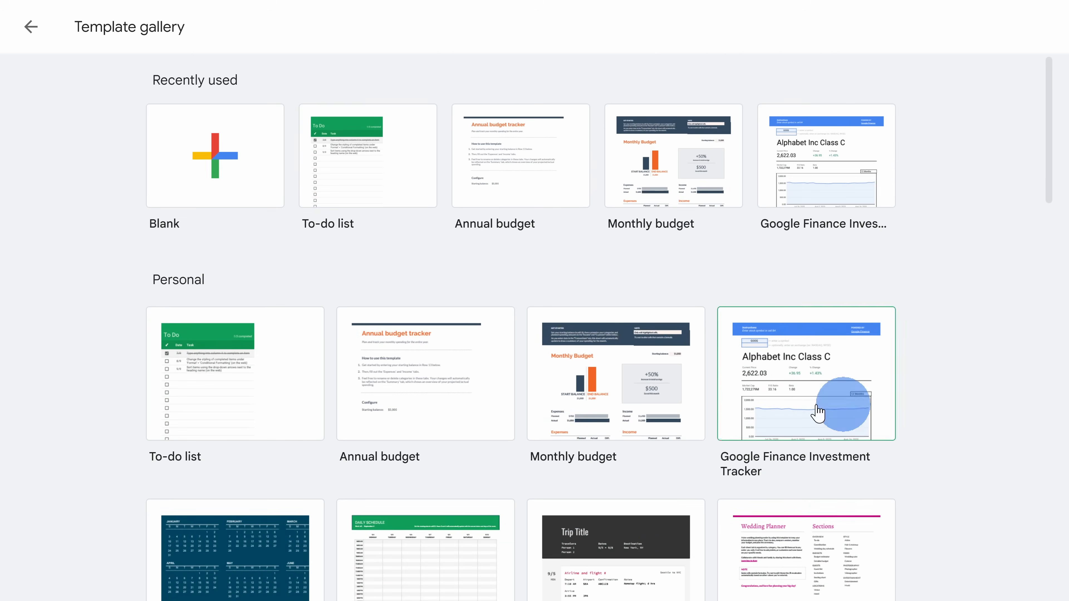
left_click(30, 28)
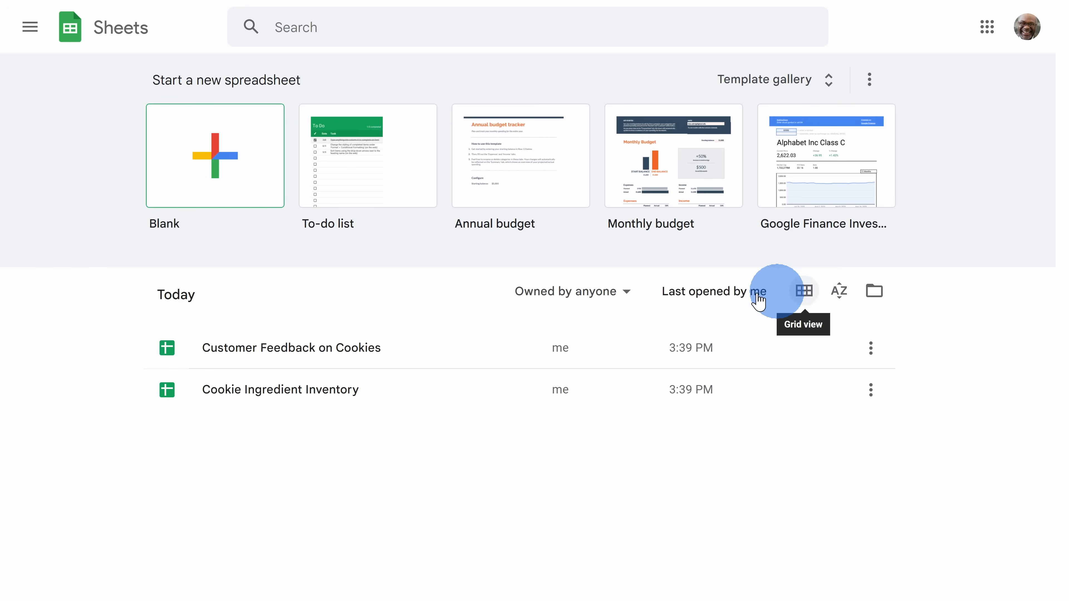
Check the spreadsheet search and the upload option of the file picker, leaving without opening a file
left_click(312, 27)
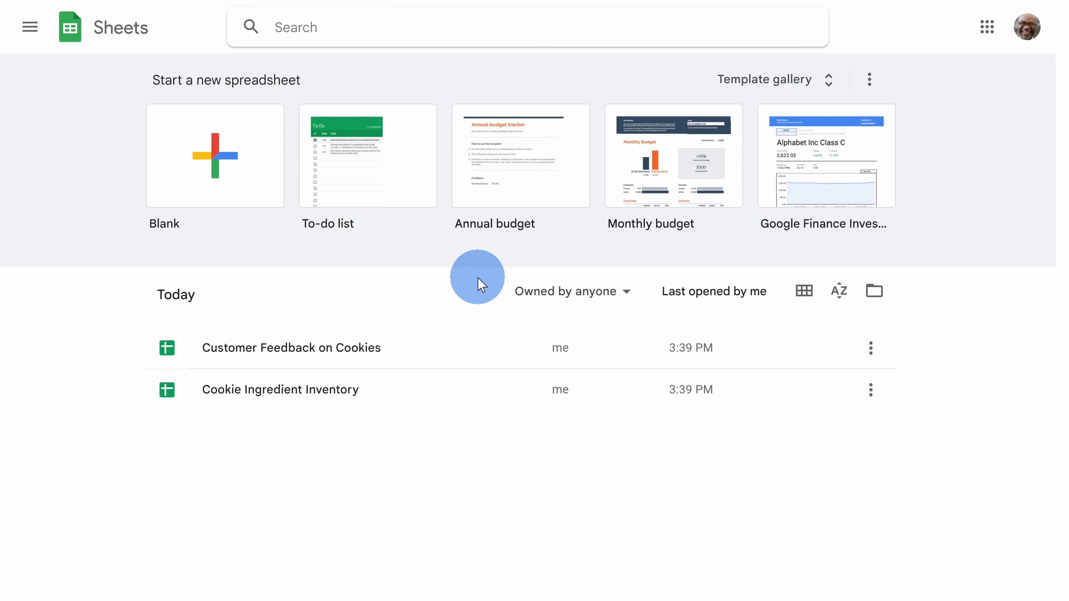
left_click(874, 302)
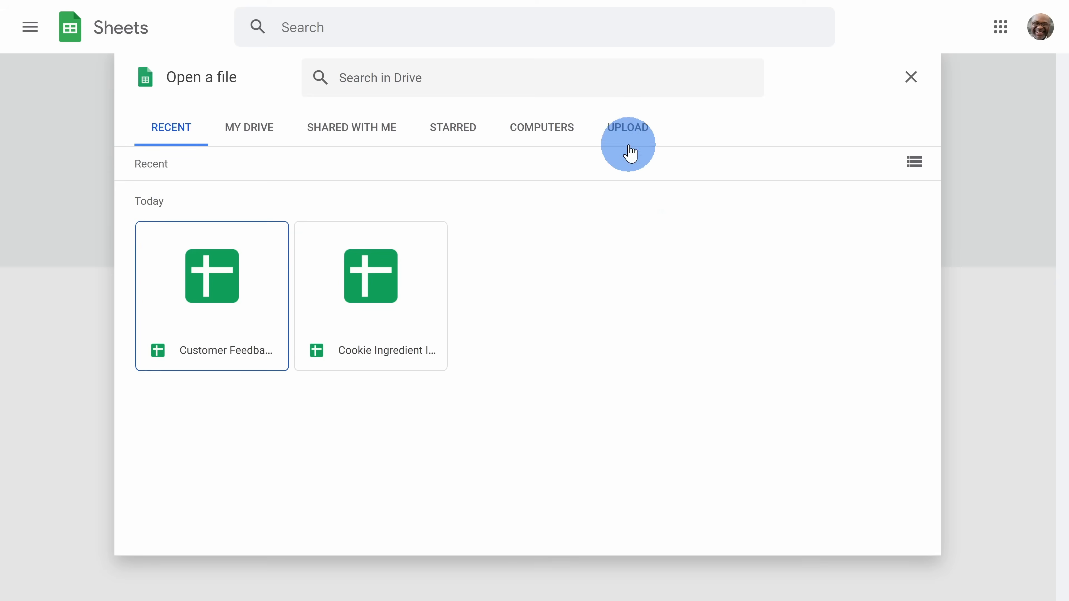
left_click(631, 136)
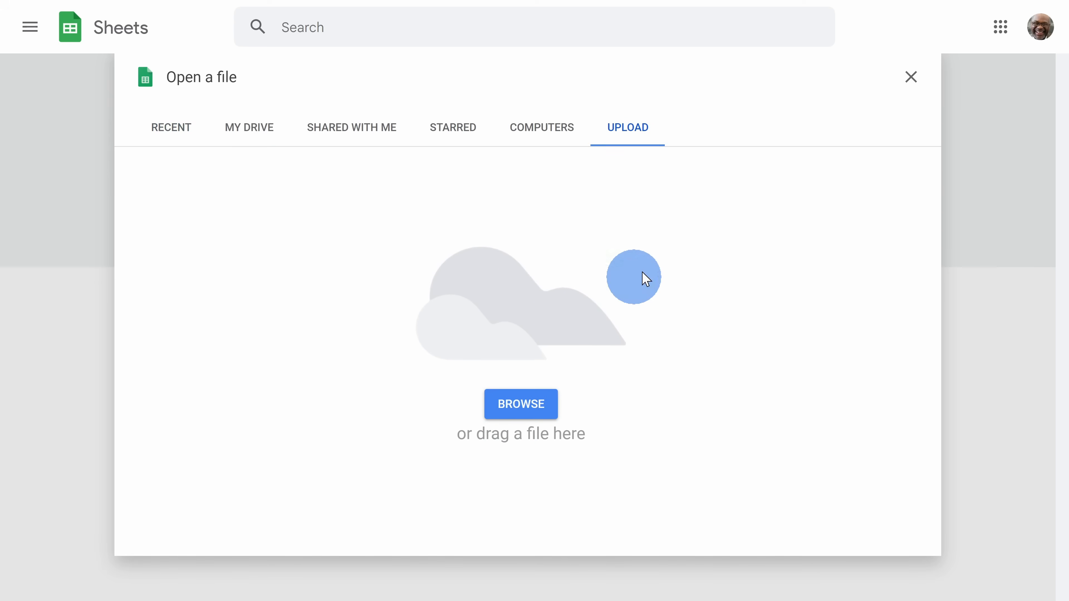
left_click(911, 78)
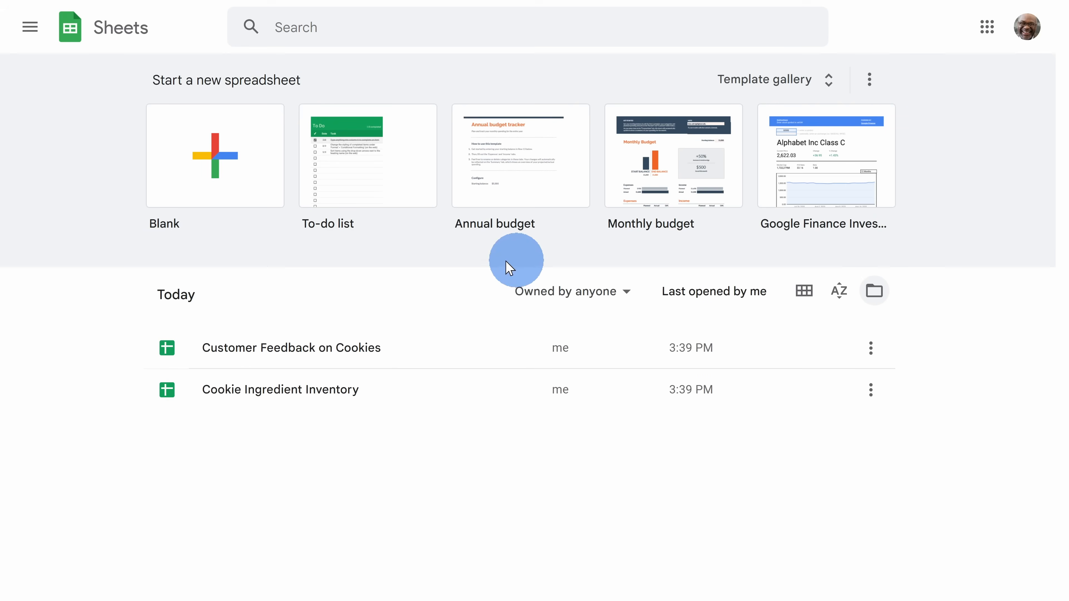
Create a new blank spreadsheet
left_click(245, 184)
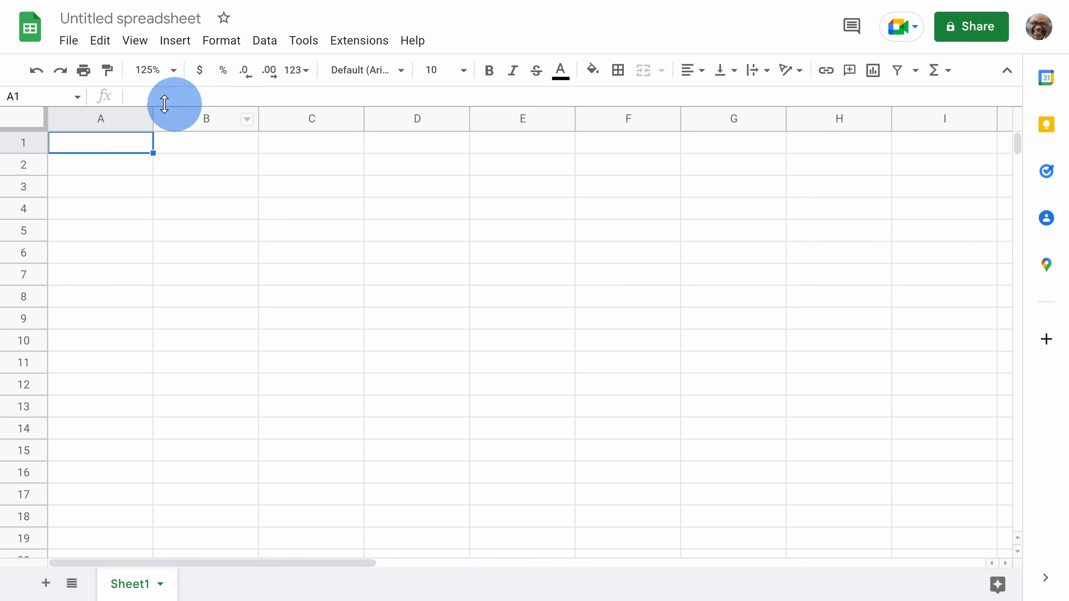
left_click(35, 39)
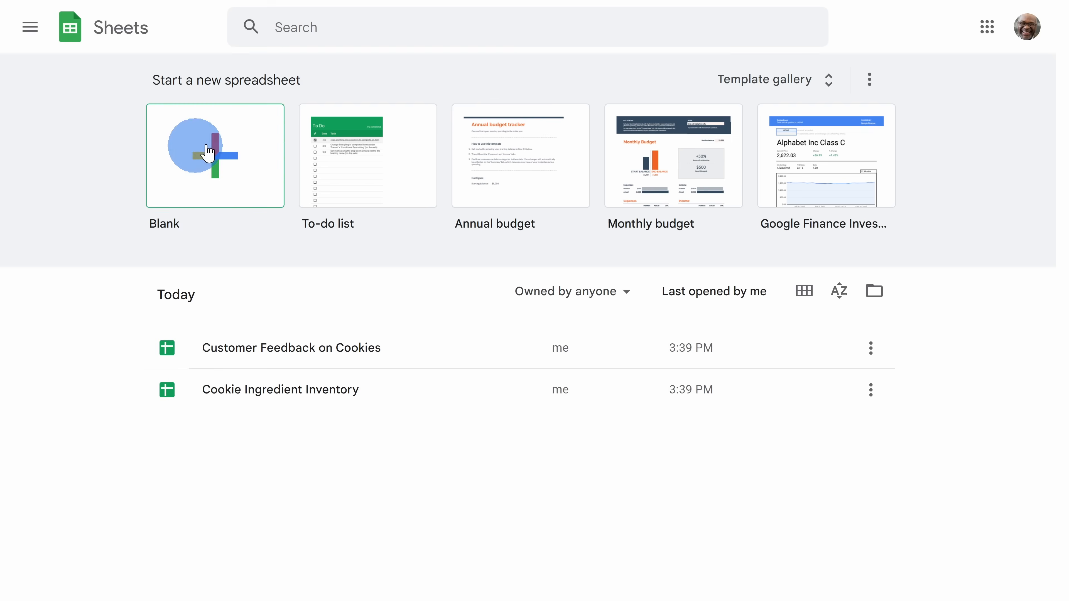
left_click(239, 173)
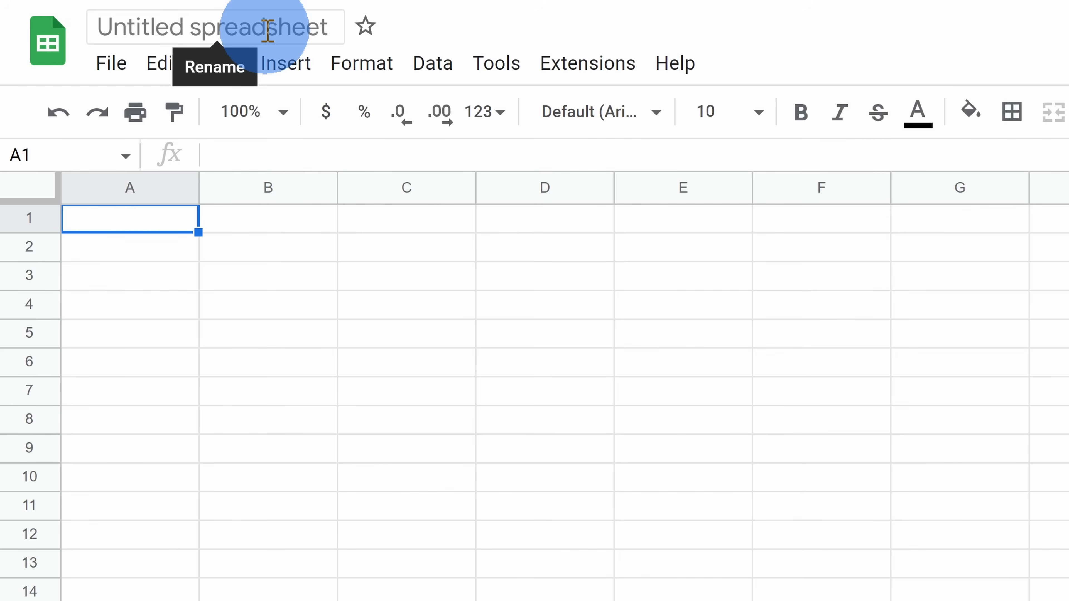
Rename the untitled spreadsheet as "Cookie Sales Analysis"
left_click(268, 30)
double_click(268, 31)
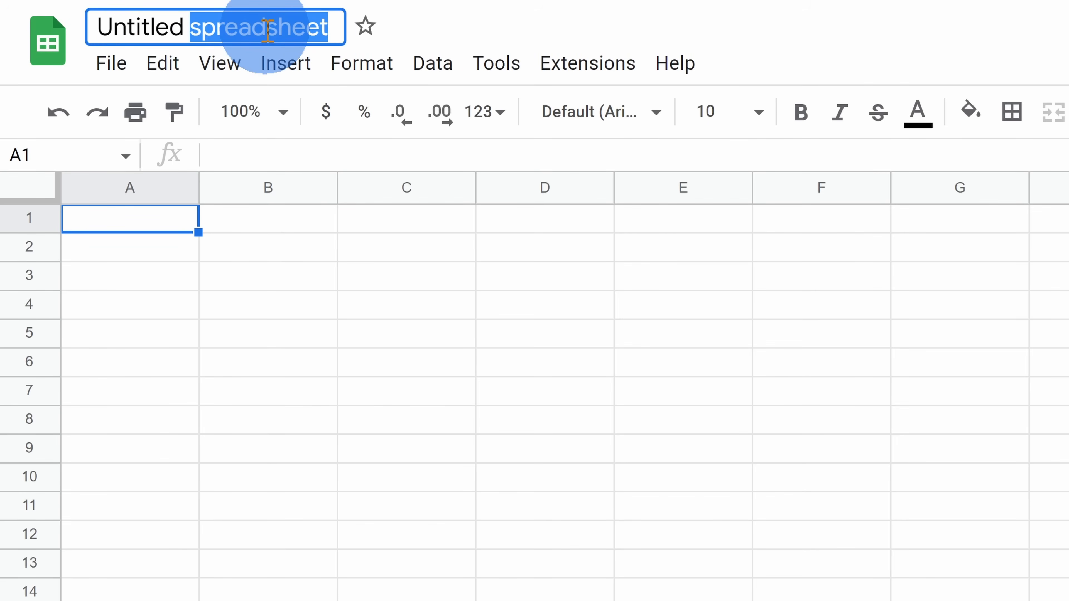
key("ctrl+a")
key("BackSpace")
type("Cookie Sales Analysis")
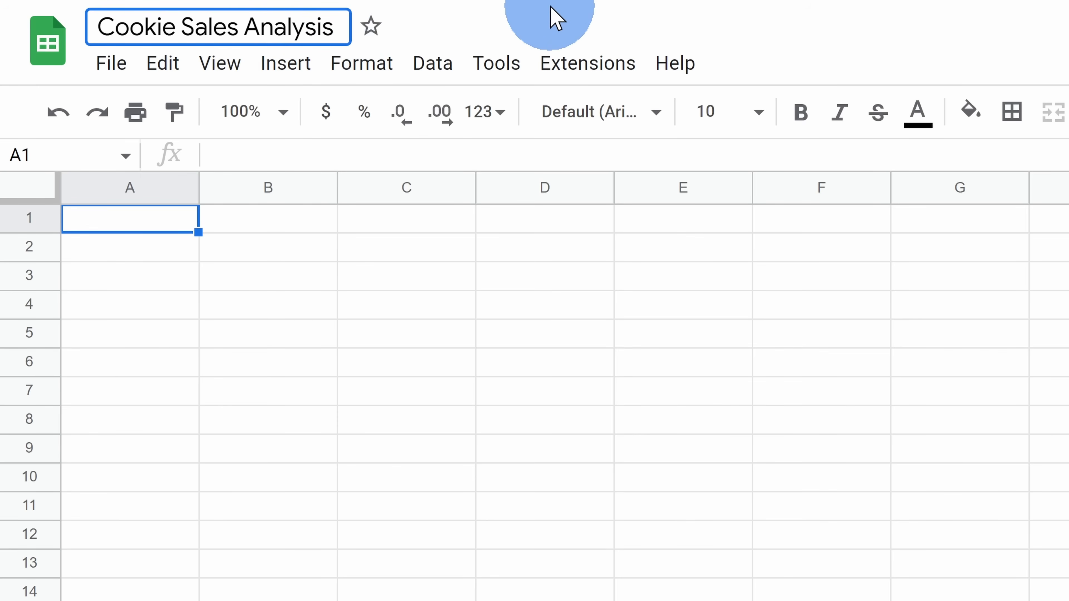
left_click(554, 17)
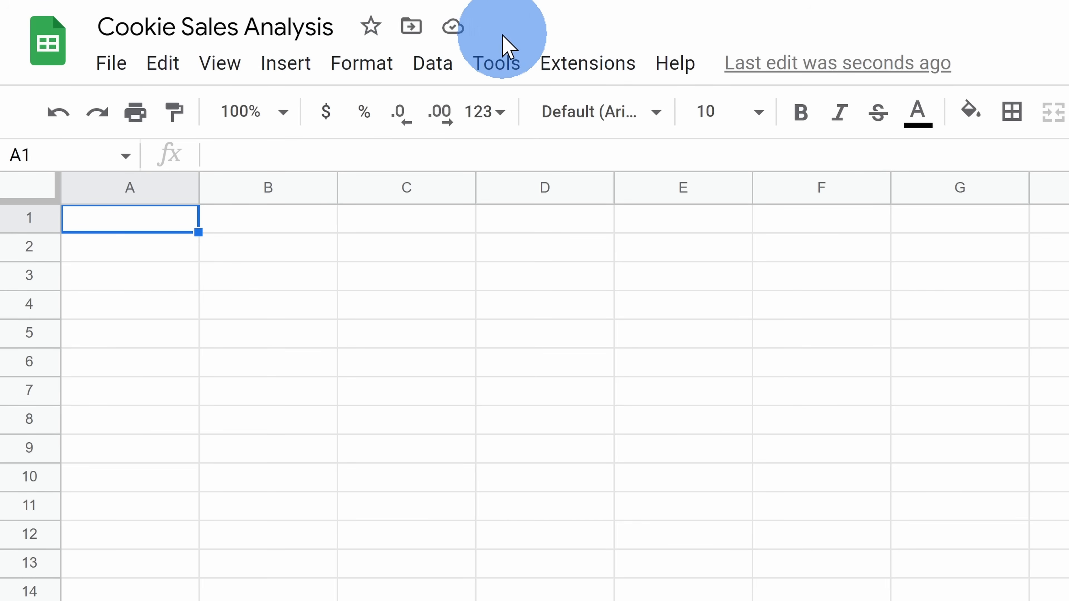
Look at the options for moving the spreadsheet to another folder, leave it in place and star it
left_click(412, 27)
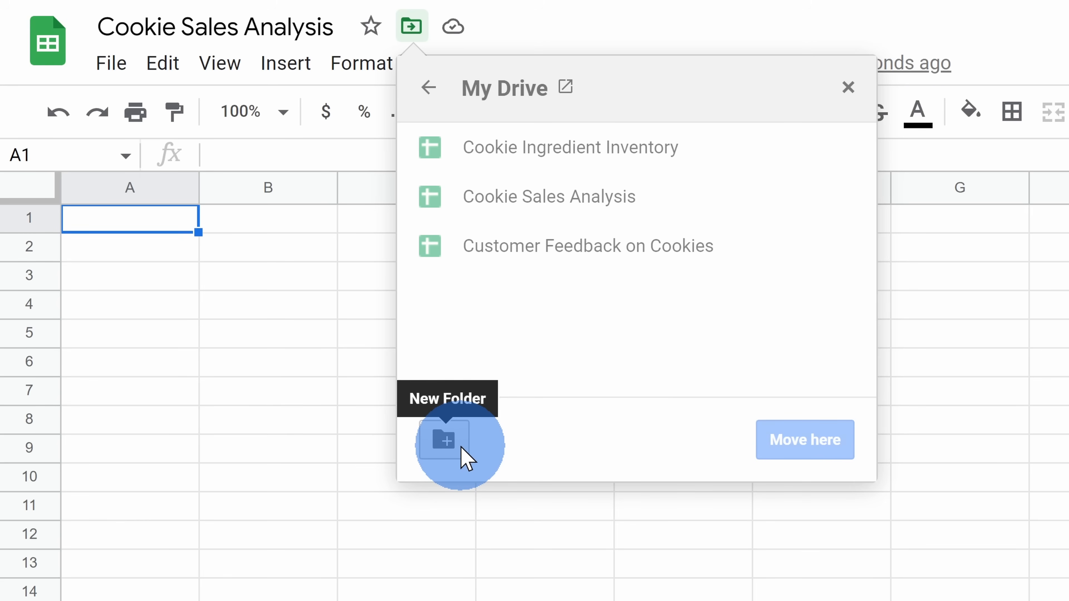
left_click(552, 34)
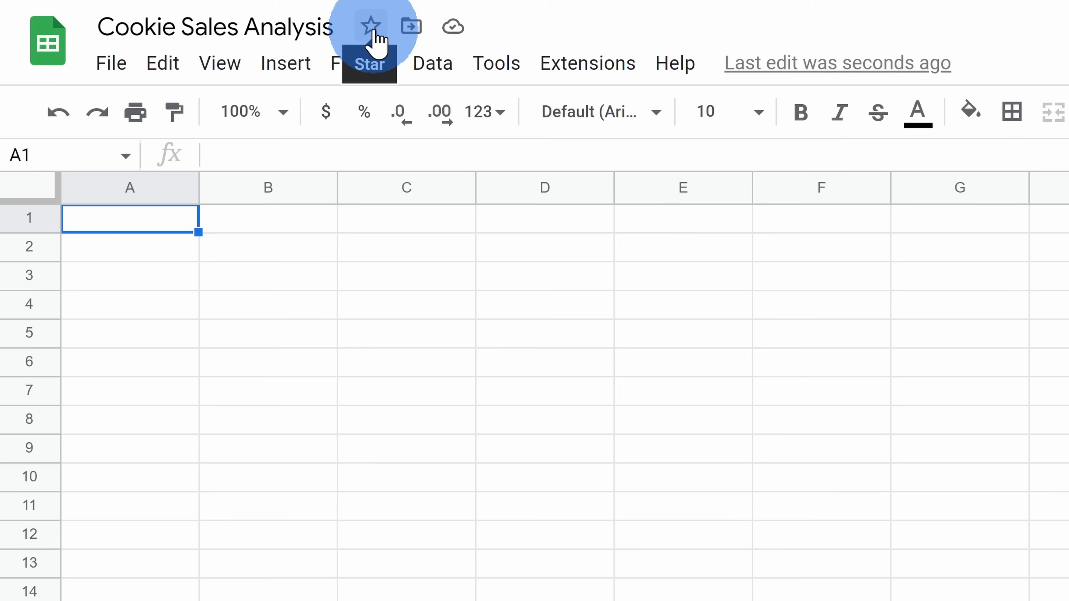
left_click(371, 26)
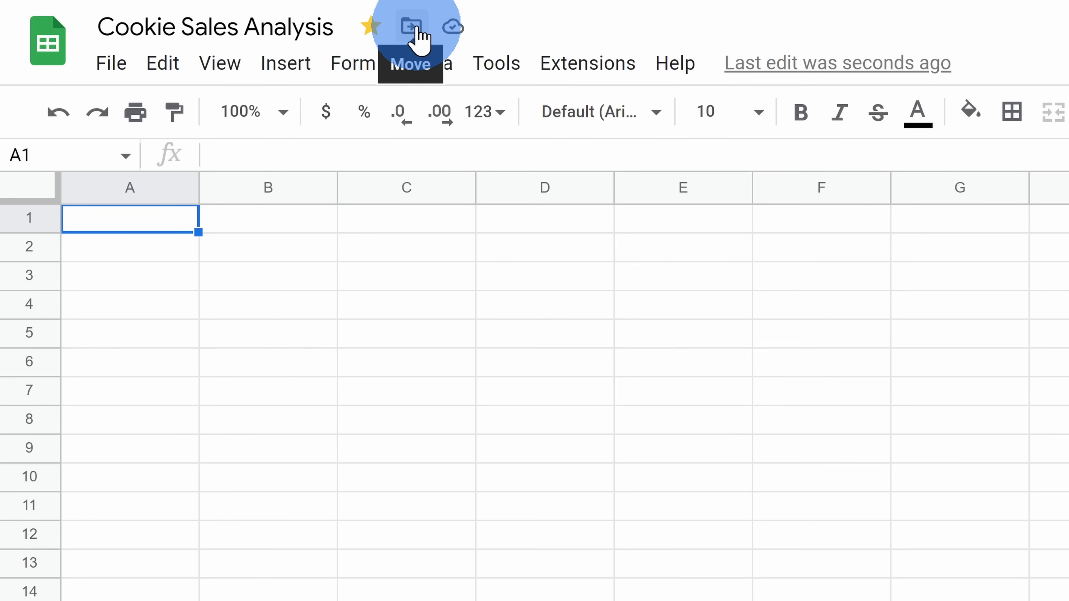
Switch to My Drive in Google Drive, find Cookie Sales Analysis among the starred files and reopen it
left_click(414, 30)
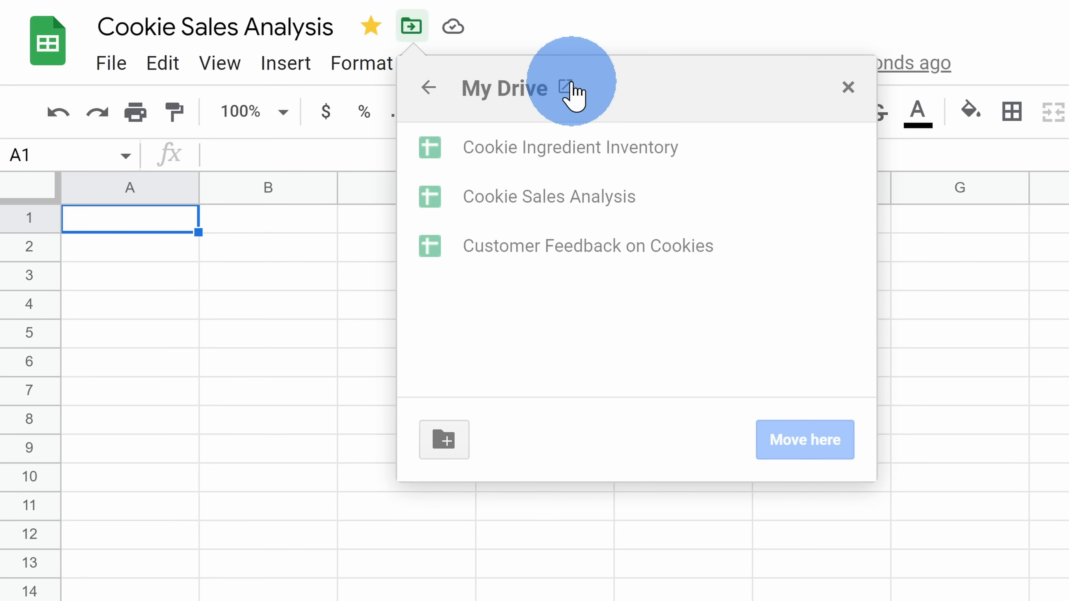
left_click(568, 86)
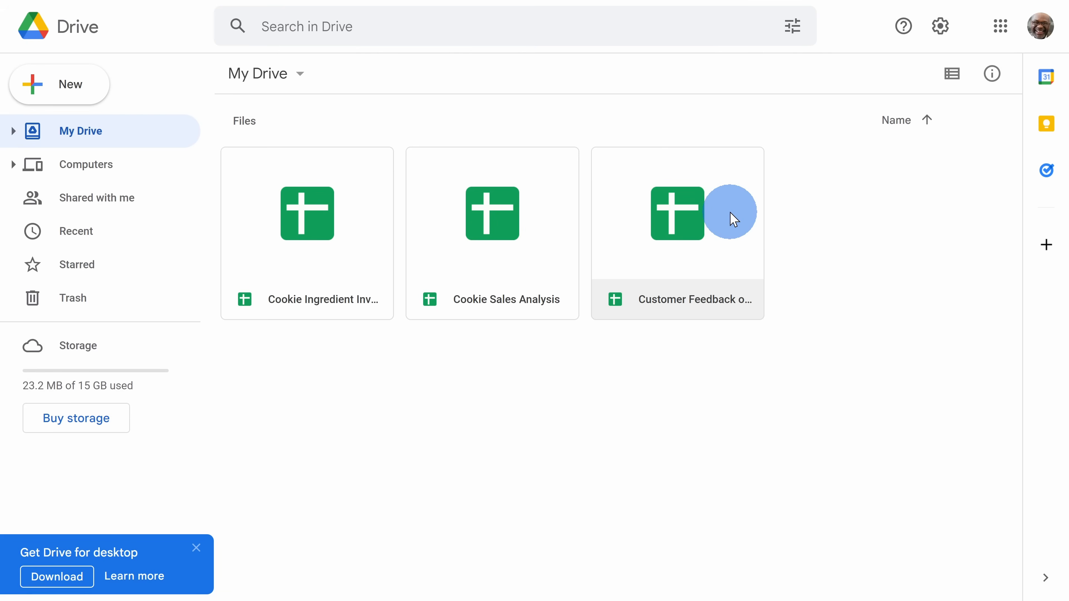
left_click(106, 273)
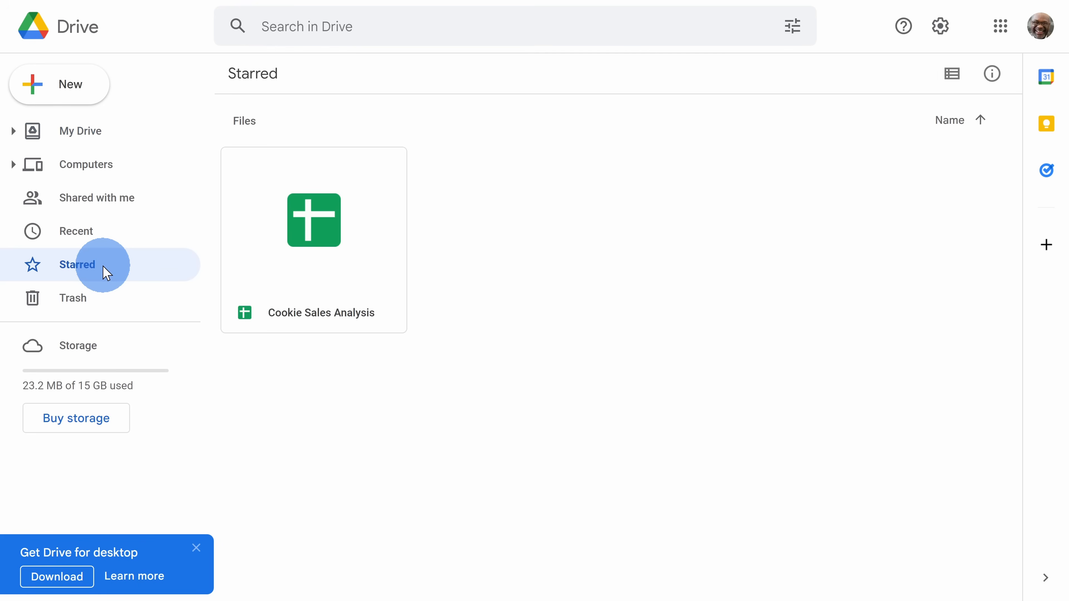
left_click(328, 241)
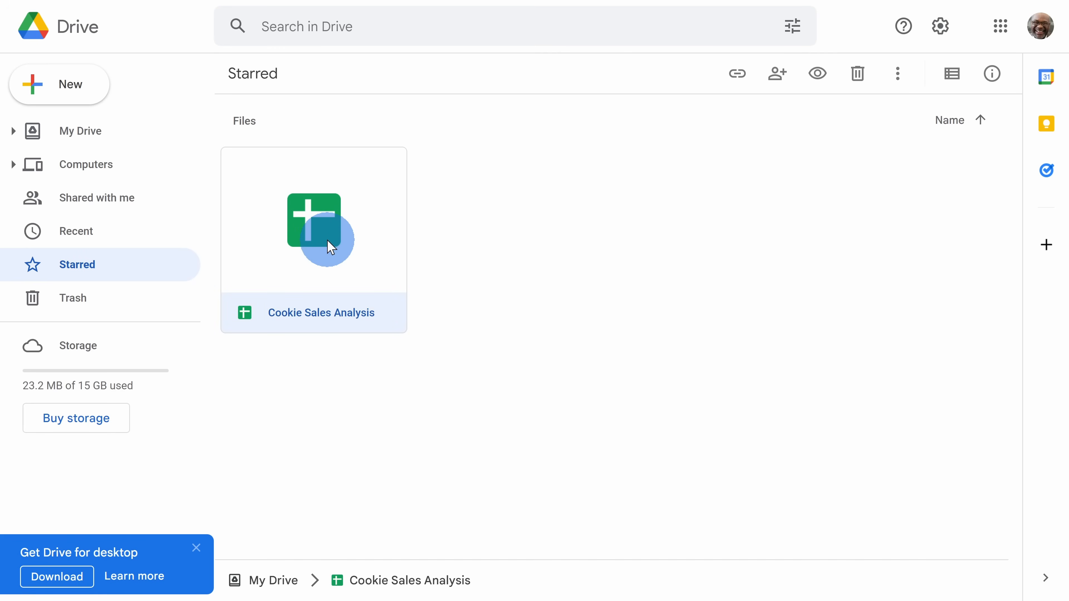
double_click(332, 234)
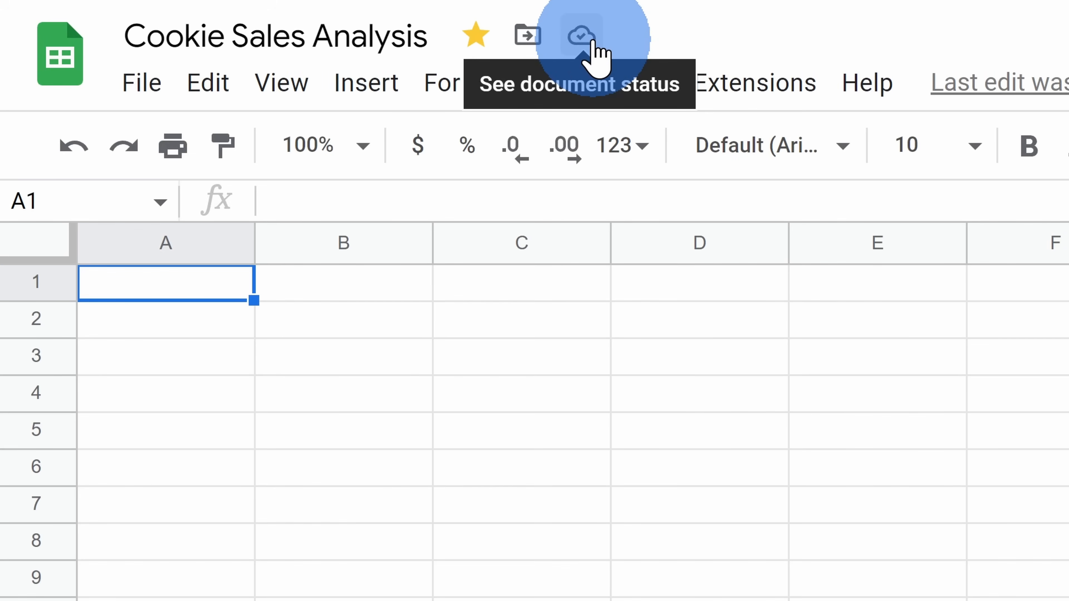
Review the document's save and offline status and close the status details without turning on offline access
left_click(590, 42)
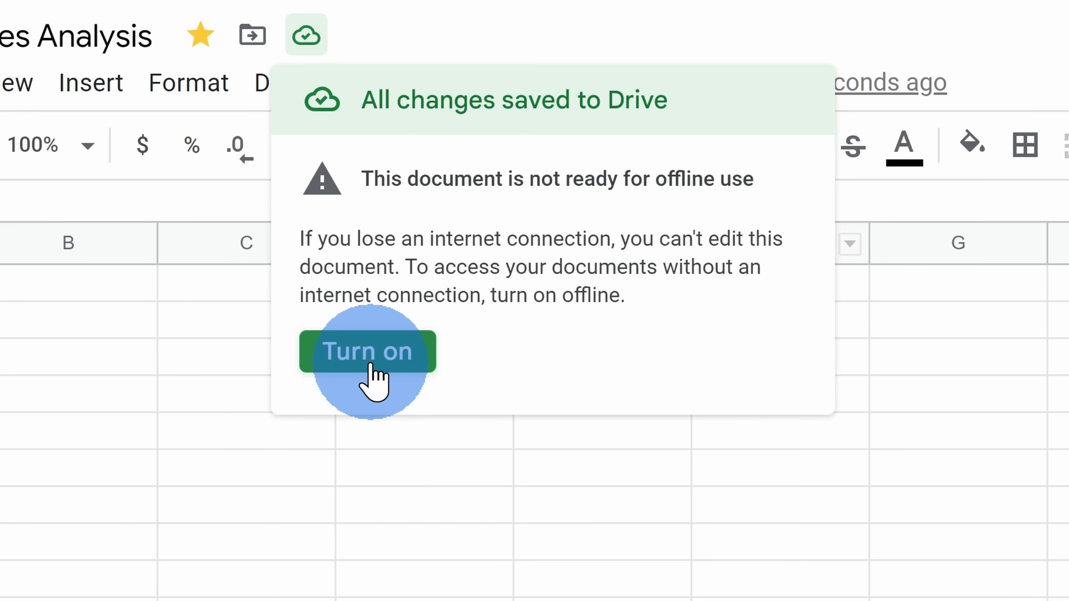
left_click(129, 410)
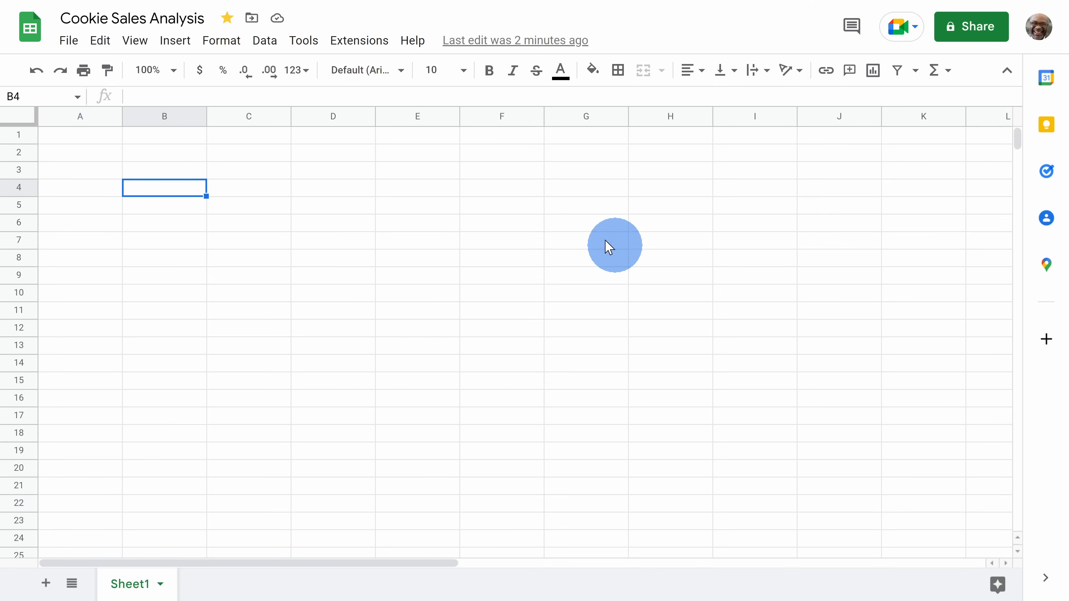
Select individual cells around the empty grid in turn, including E7, D4 and A1
left_click(499, 238)
left_click(466, 358)
left_click(404, 237)
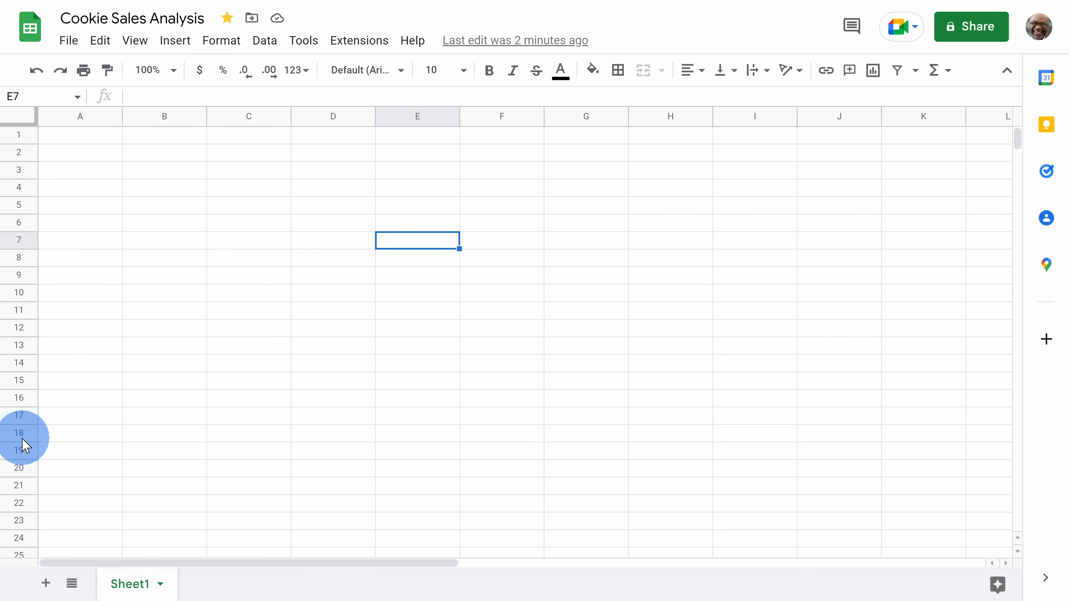
left_click(312, 189)
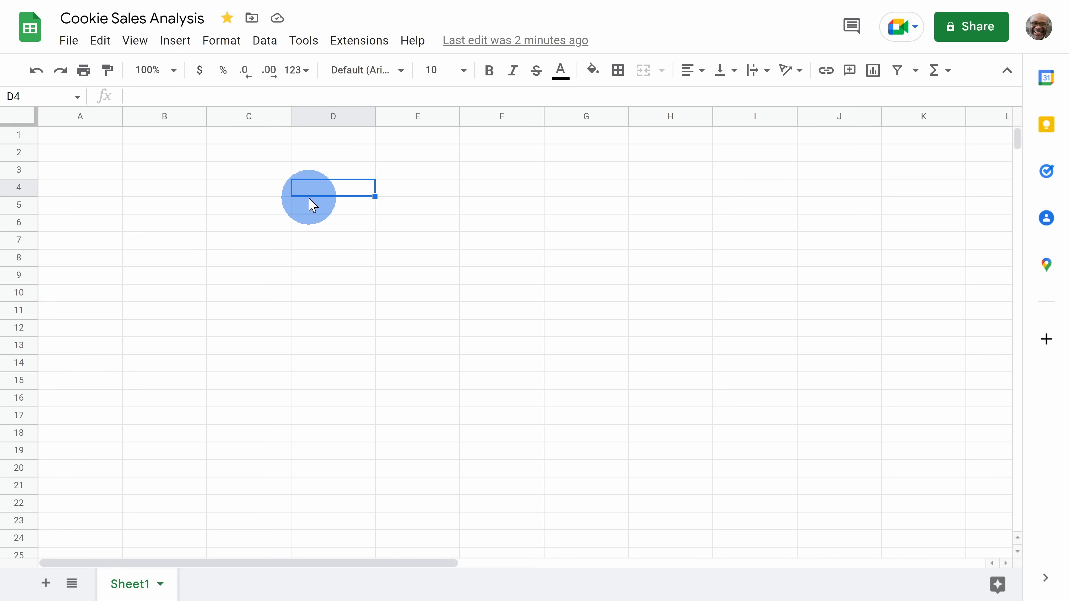
left_click(101, 141)
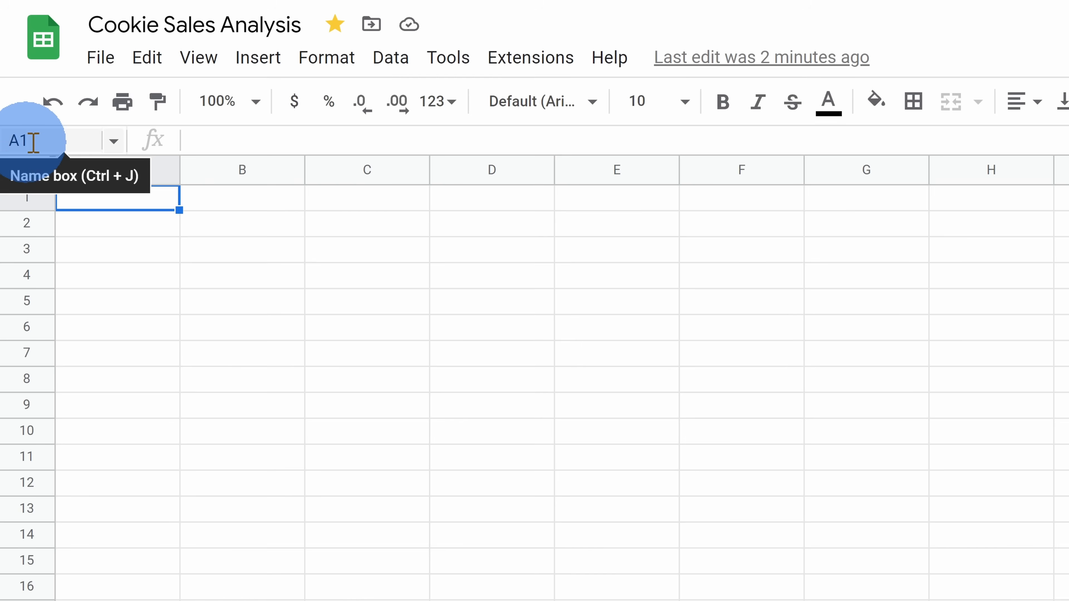
Select cell B2 and set the spreadsheet's zoom level to 150%
left_click(219, 227)
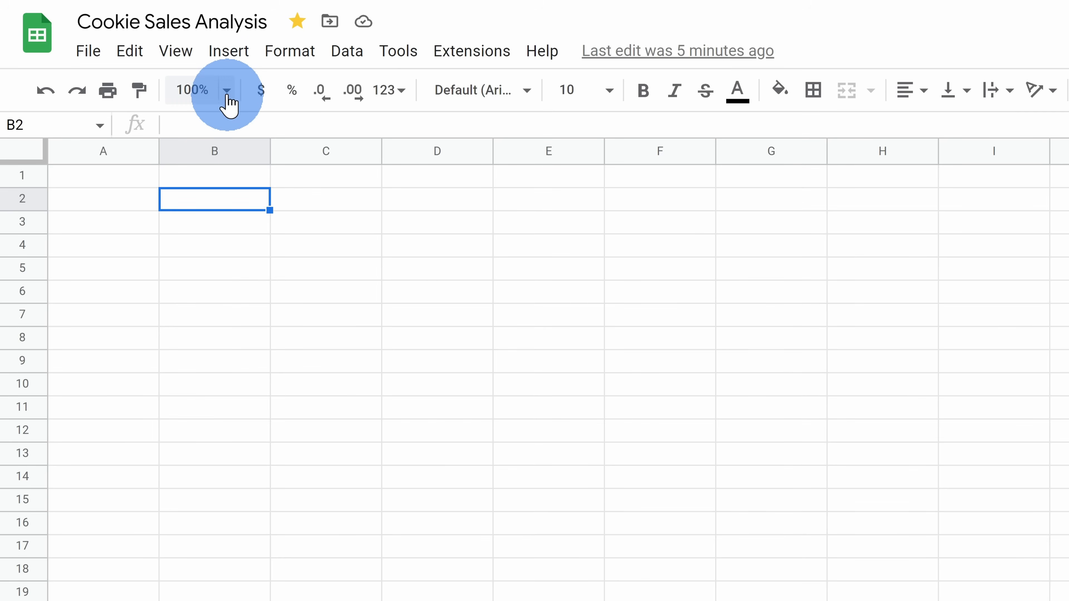
left_click(227, 93)
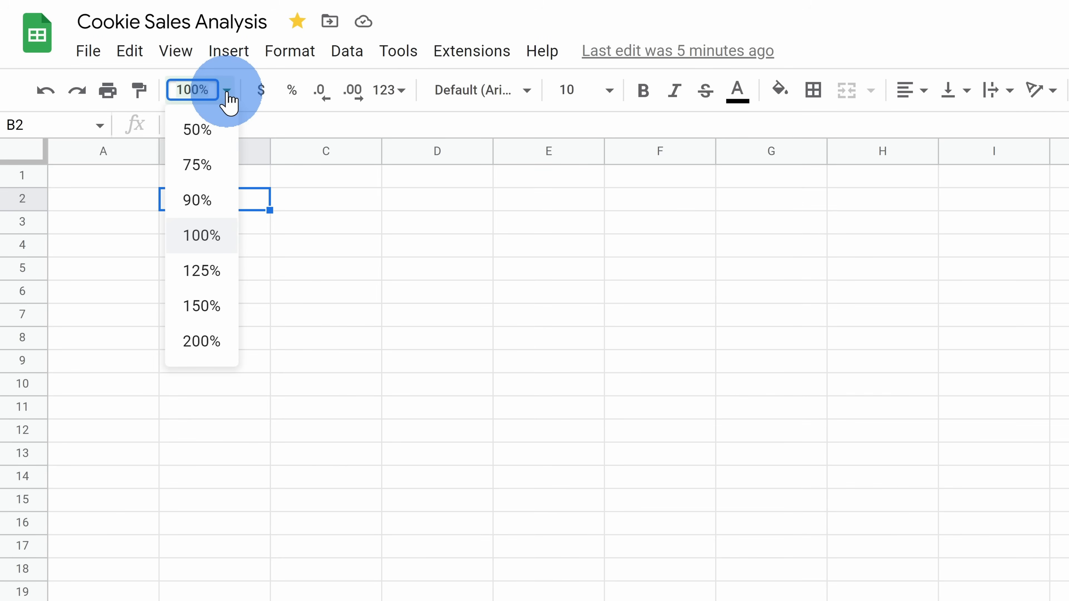
left_click(221, 310)
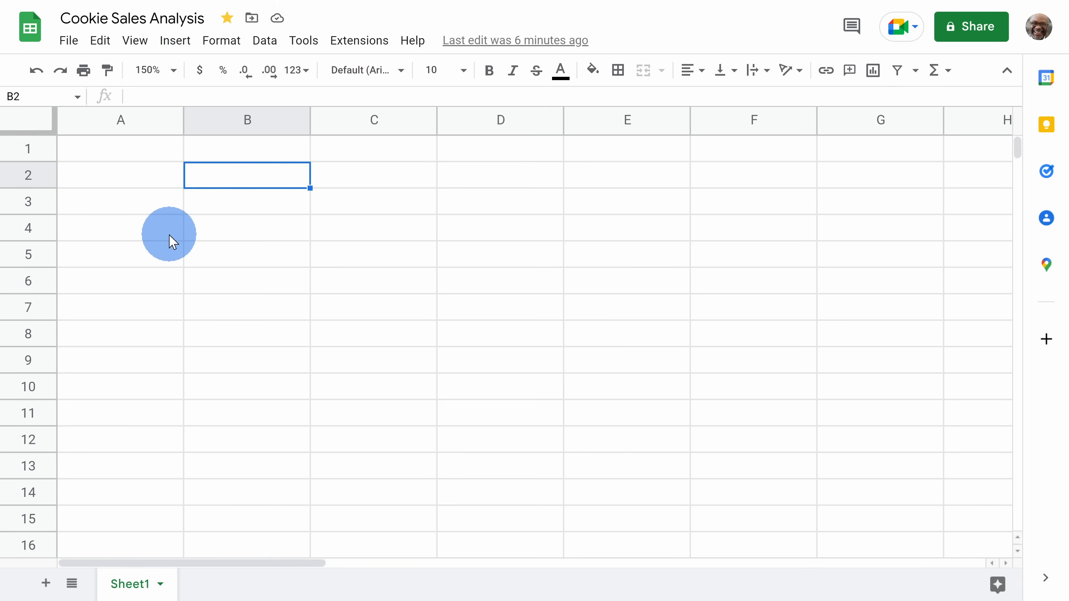
Enter "Sales" in cell A1 and move on to cell B1
left_click(152, 152)
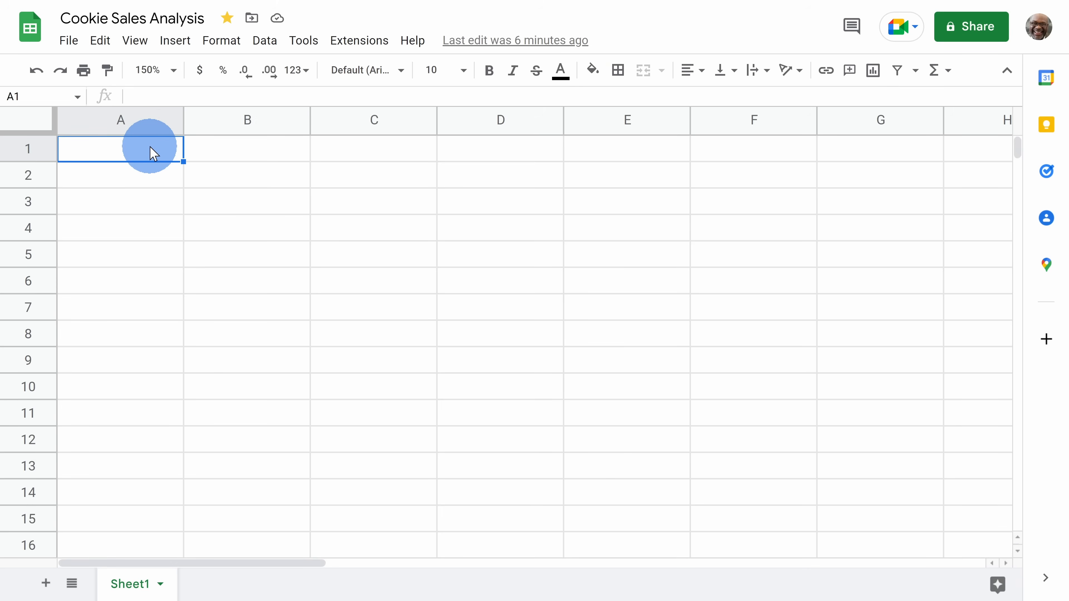
type("Sales")
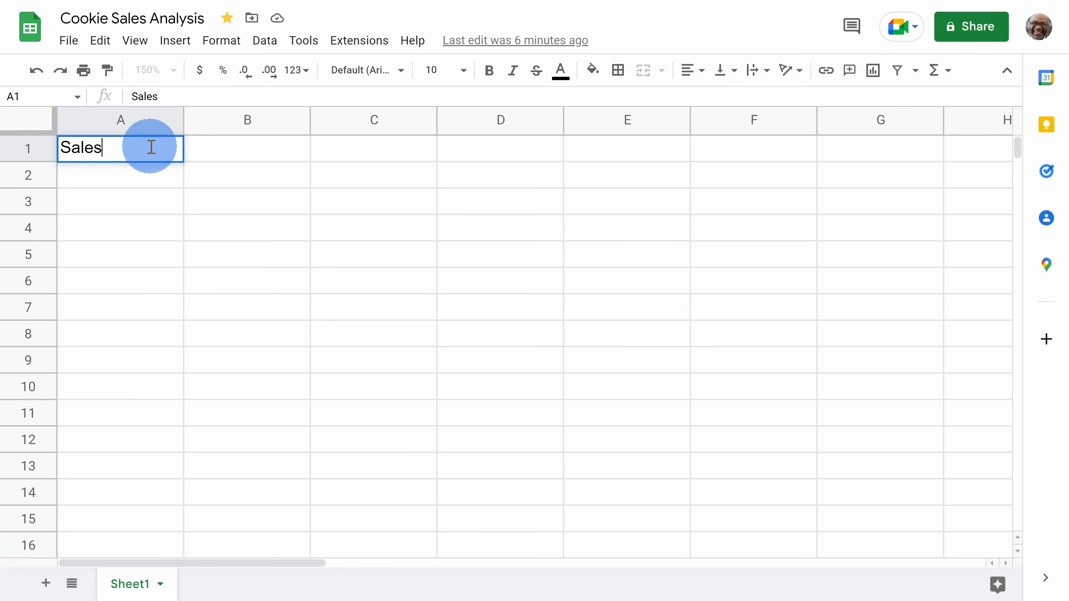
key("Tab")
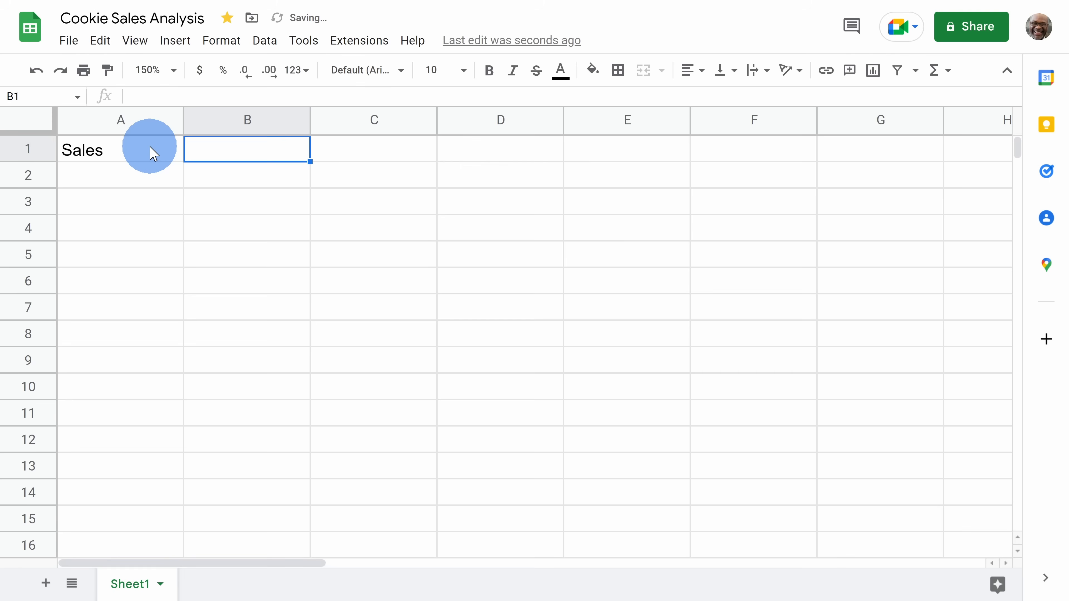
Enter the header "Date" in B1, with January 2022 and February 2022 in the two cells below it
type("Date")
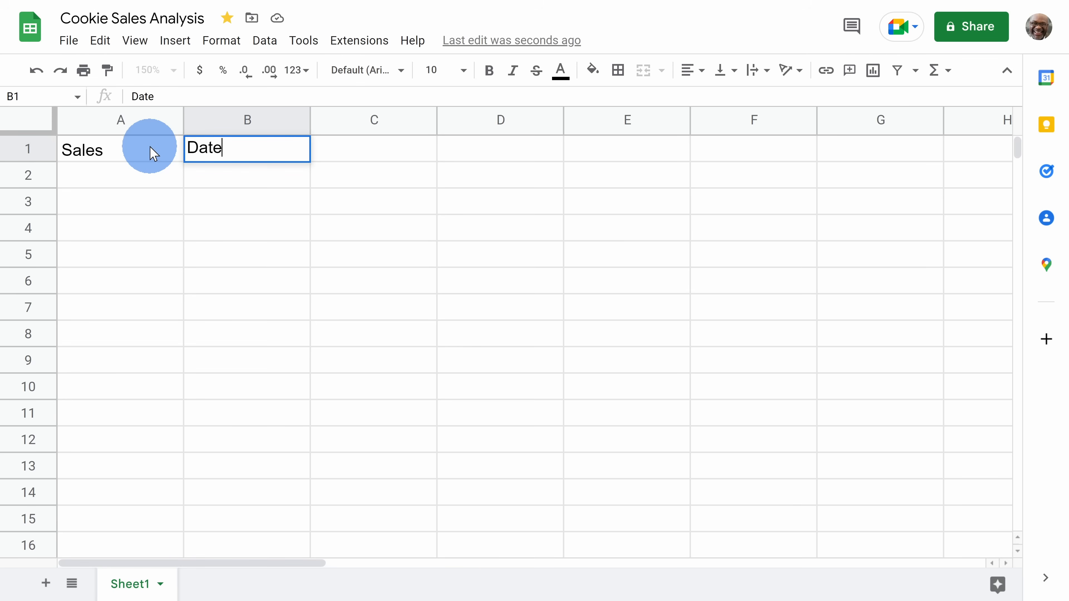
key("Return")
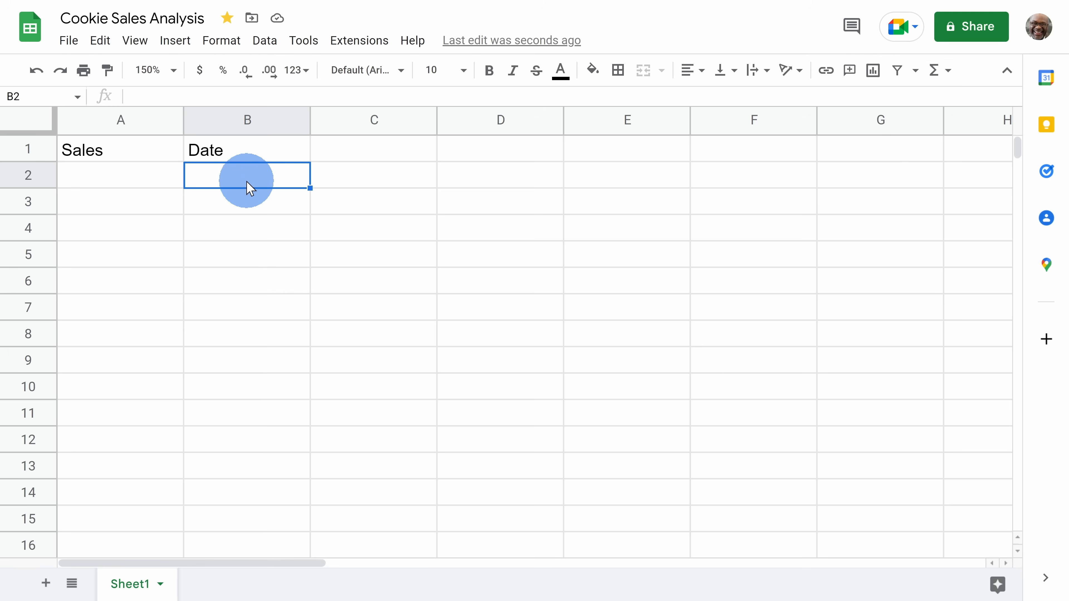
type("January 2022")
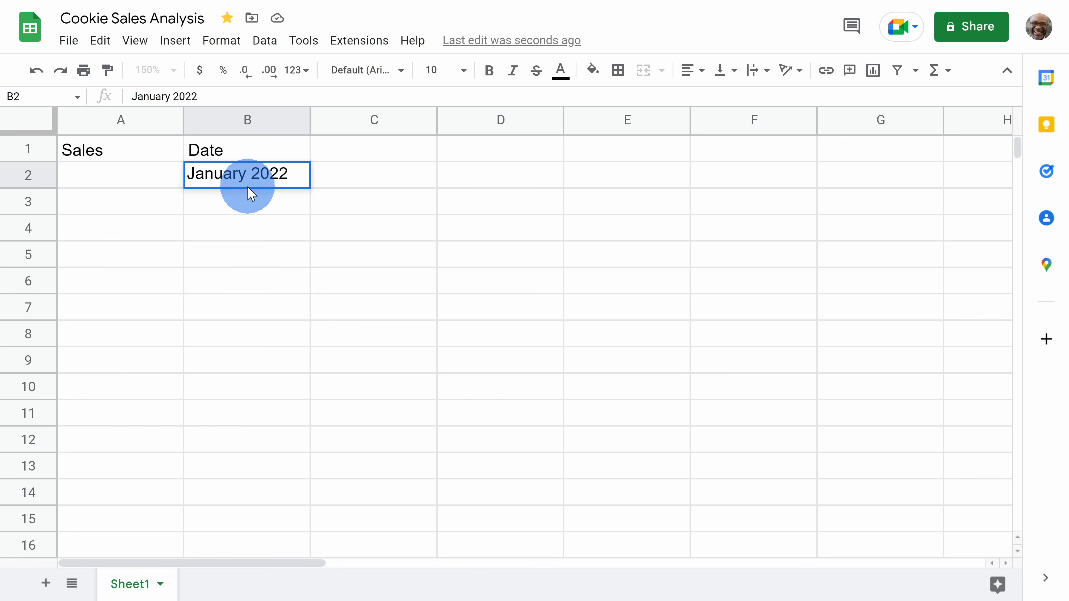
key("Return")
type("February 2022")
key("Return")
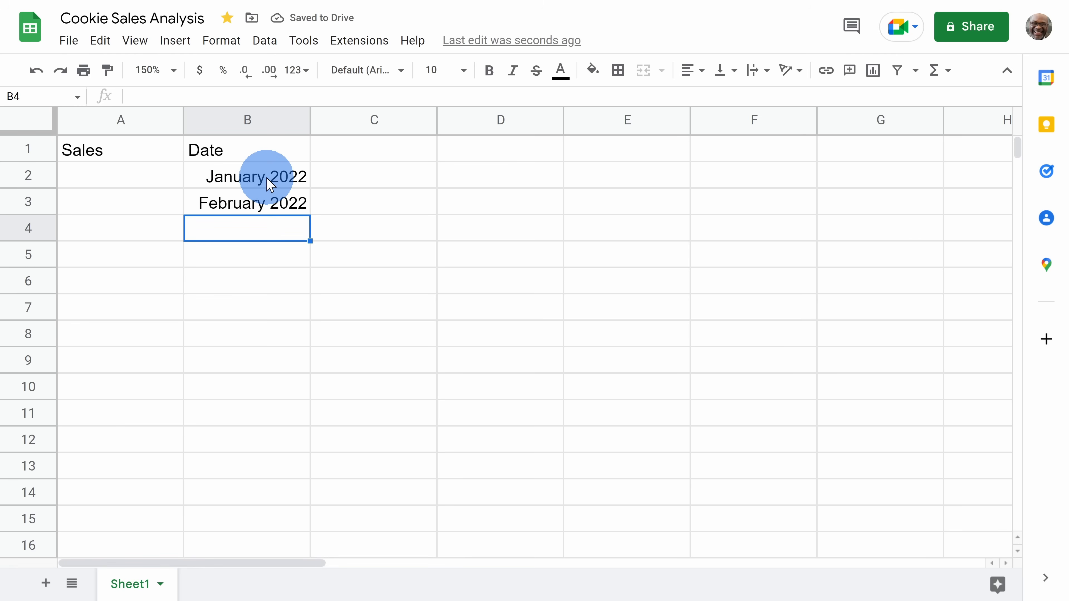
Extend the month series from B2:B3 down the Date column through December 2022 in B13
left_click_drag(262, 168, 263, 209)
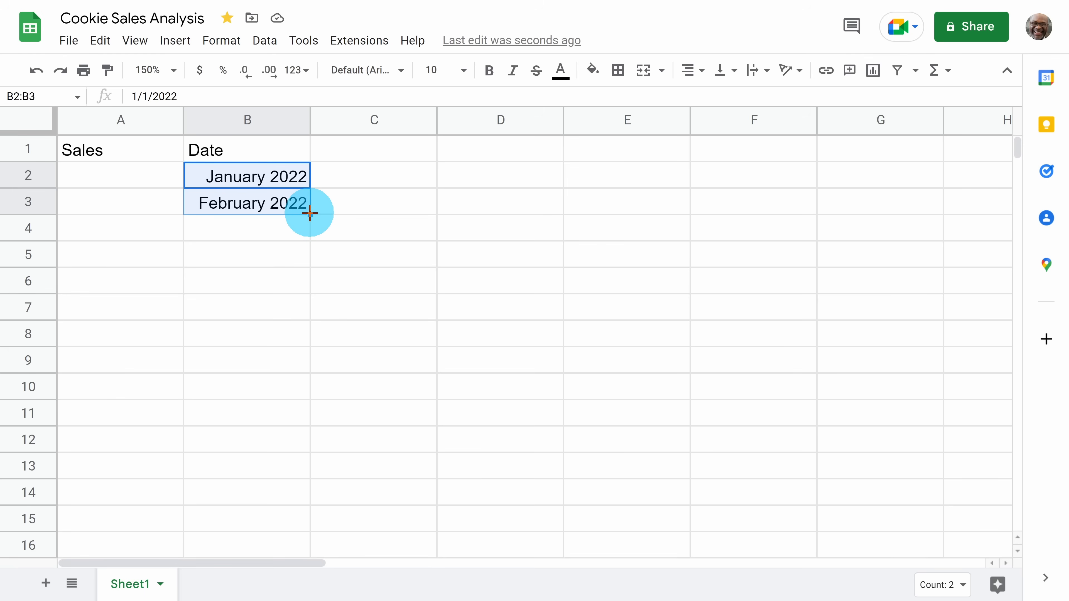
left_click_drag(310, 213, 293, 459)
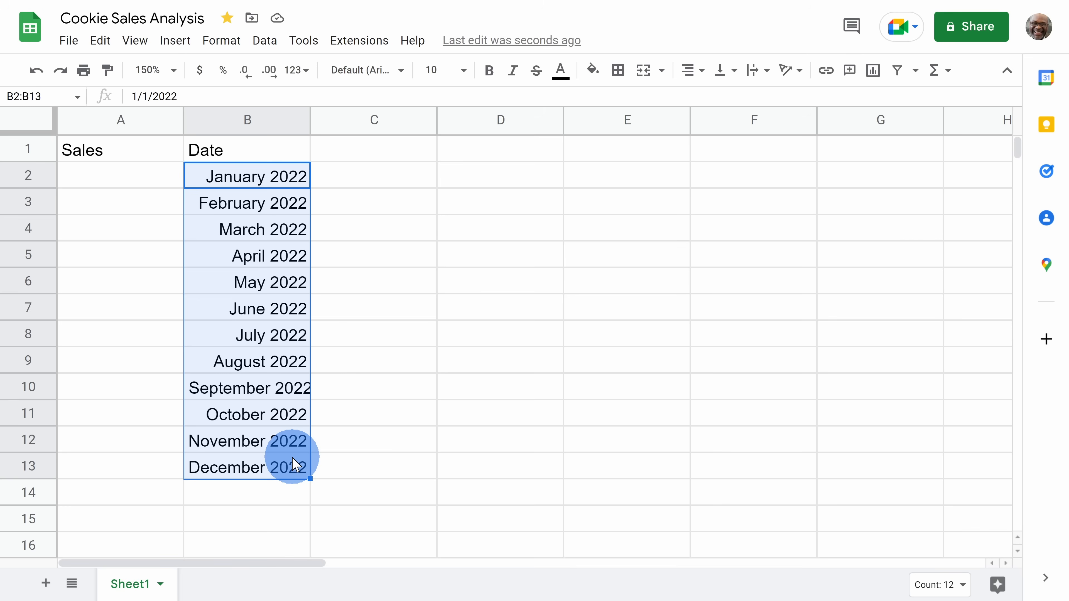
left_click(283, 476)
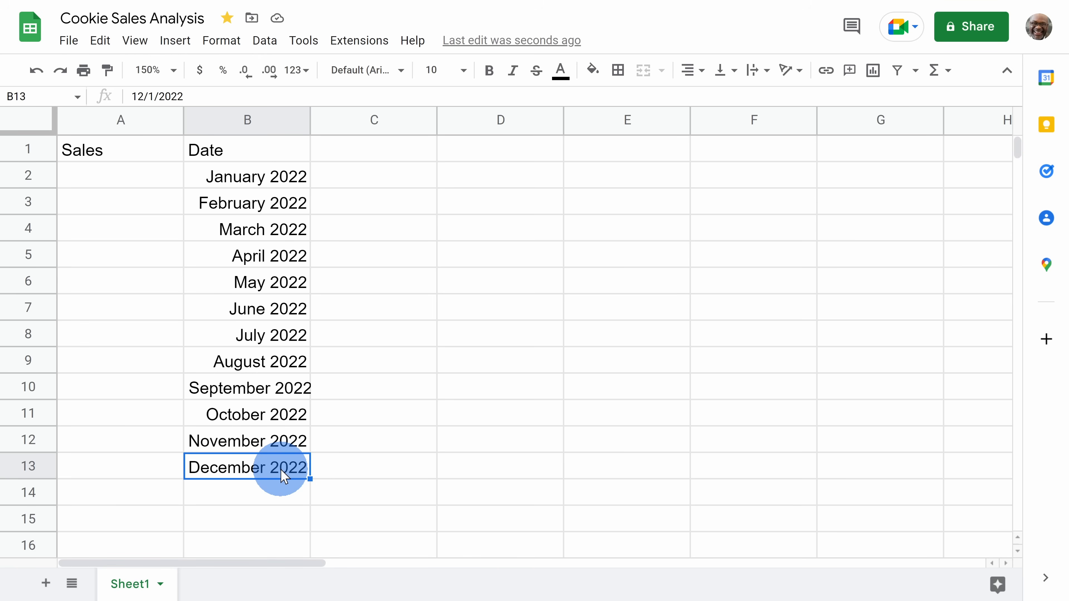
Enter sales of 1000 for January in A2 and 2000 for February in A3
left_click(139, 178)
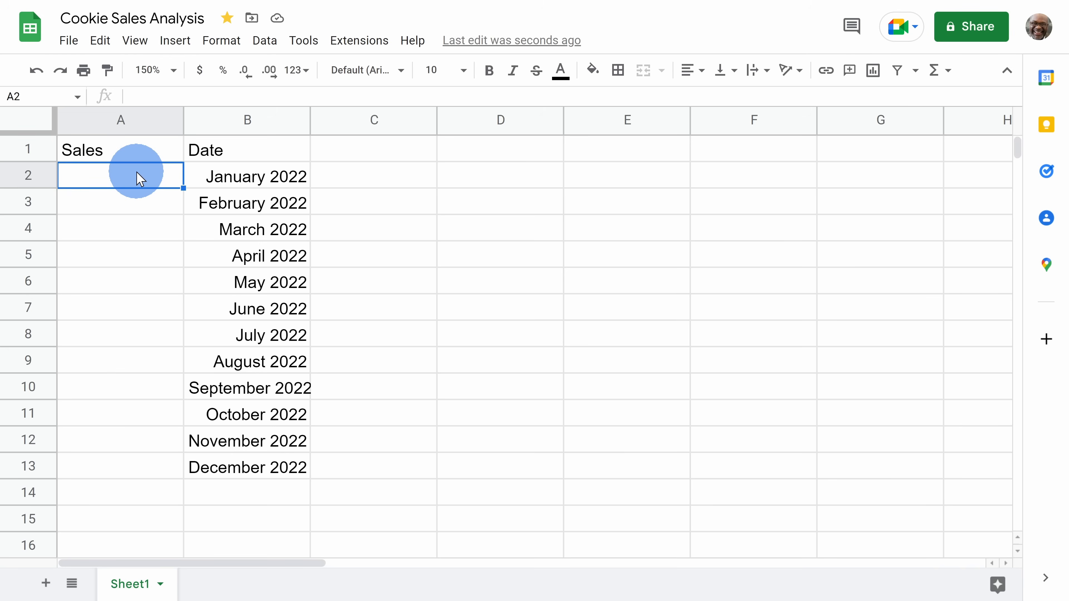
type("1000")
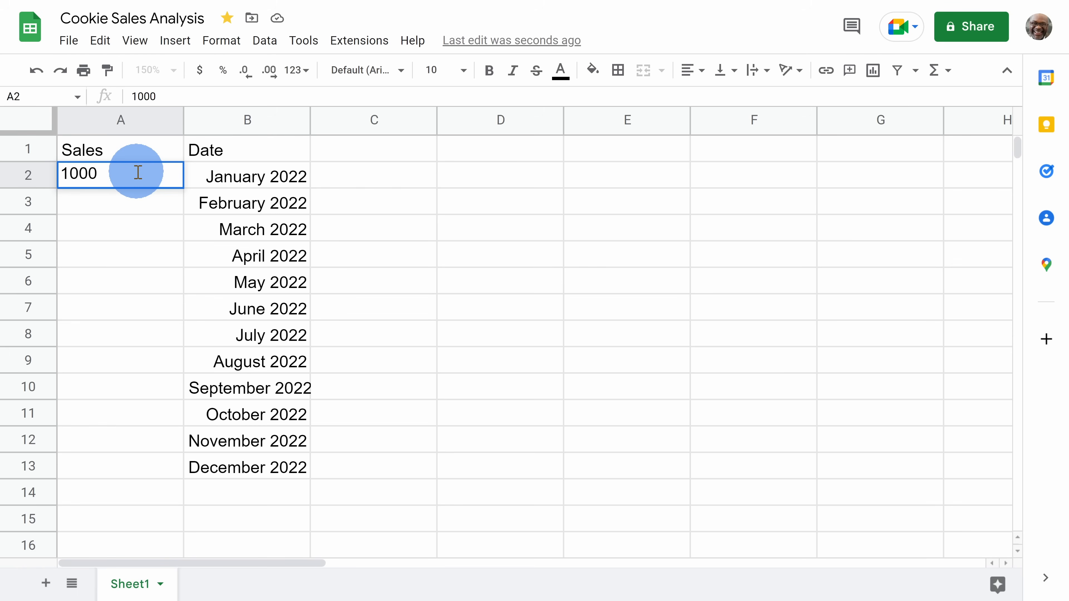
key("Return")
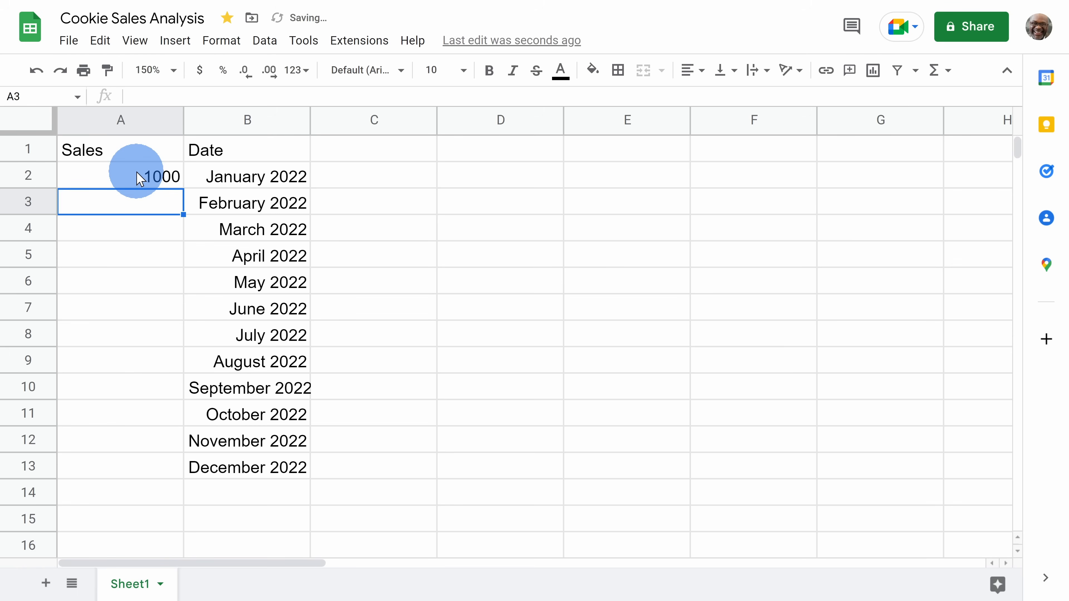
type("2000")
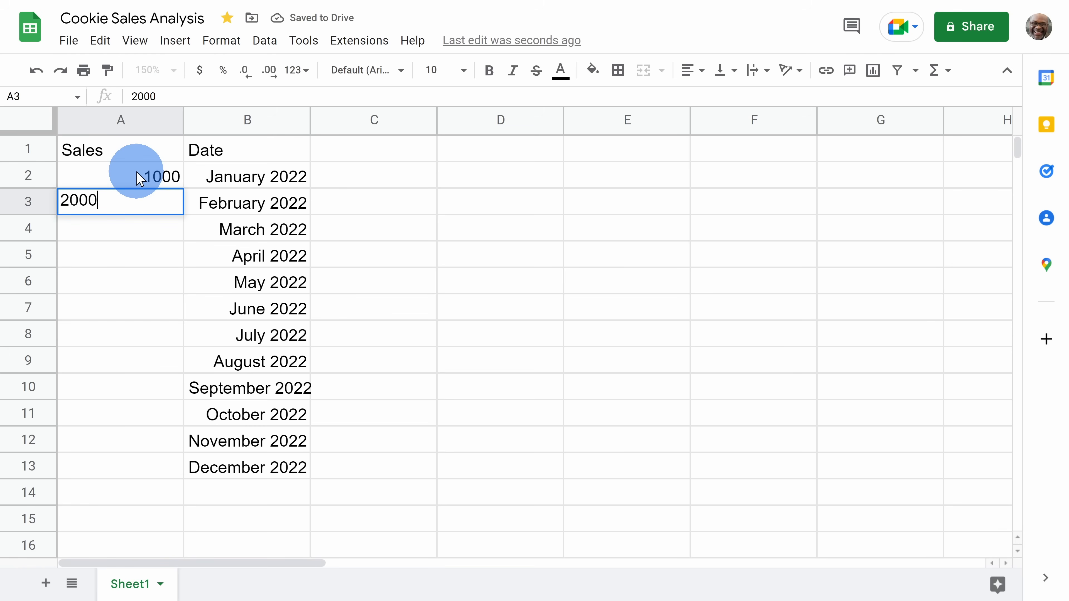
key("Return")
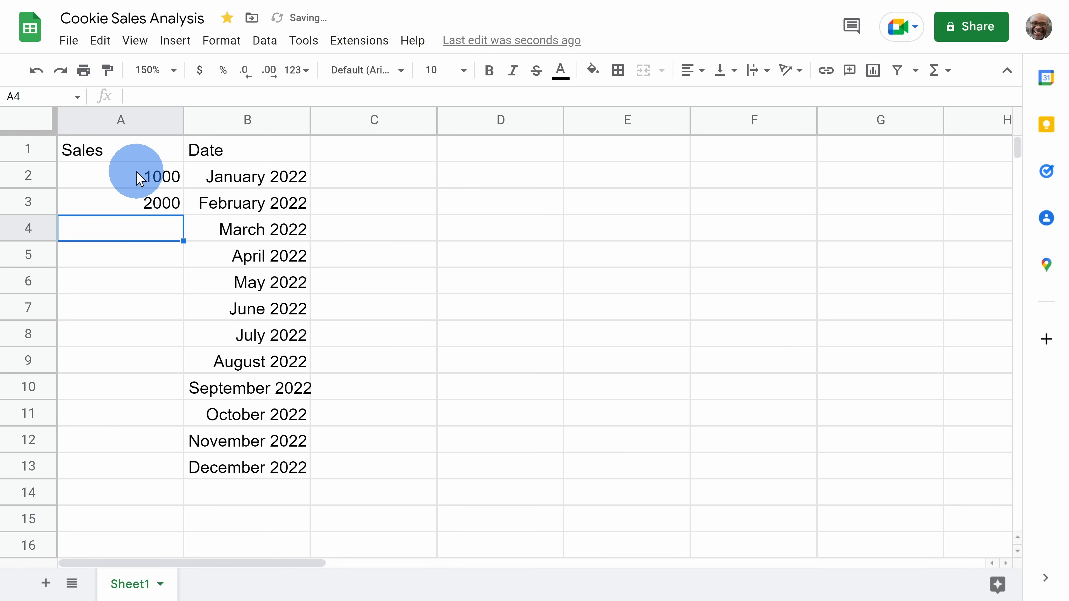
Continue the sales series from A2:A3 down to A13, alongside December 2022
left_click_drag(140, 179, 154, 203)
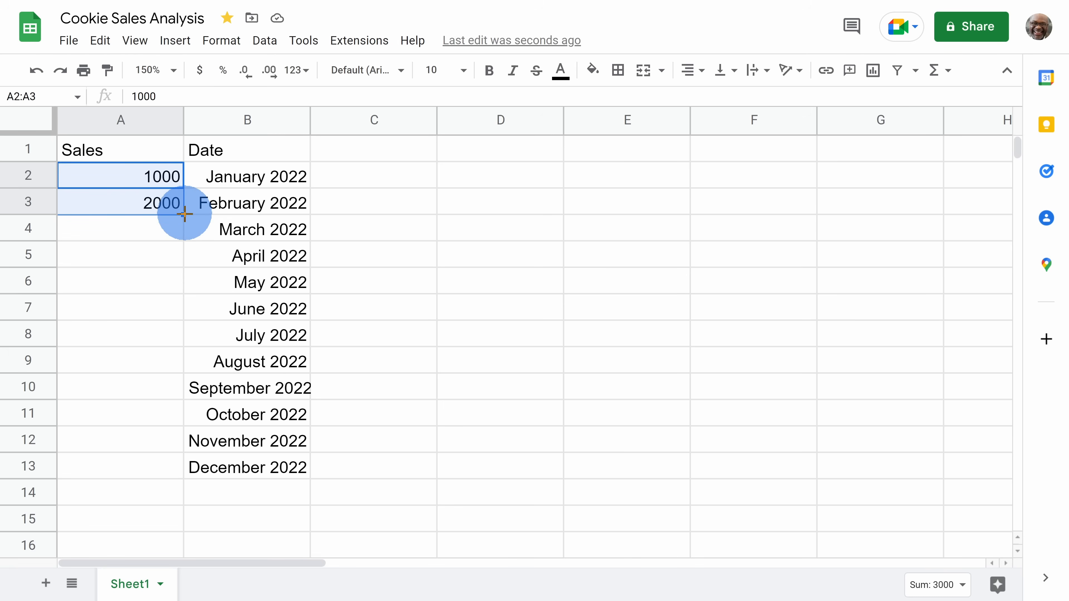
left_click_drag(184, 214, 164, 476)
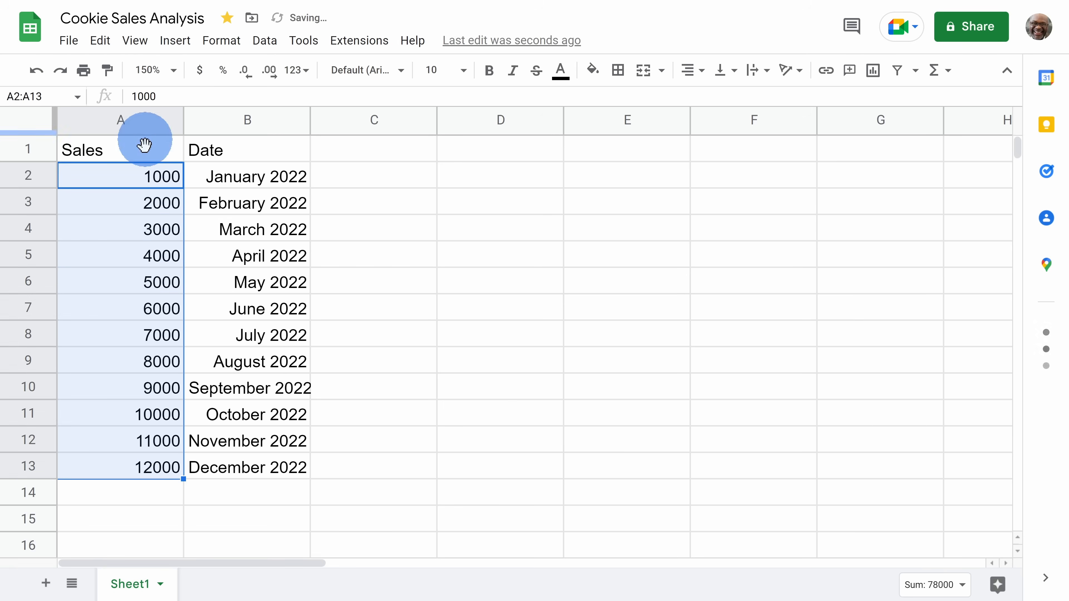
left_click(148, 471)
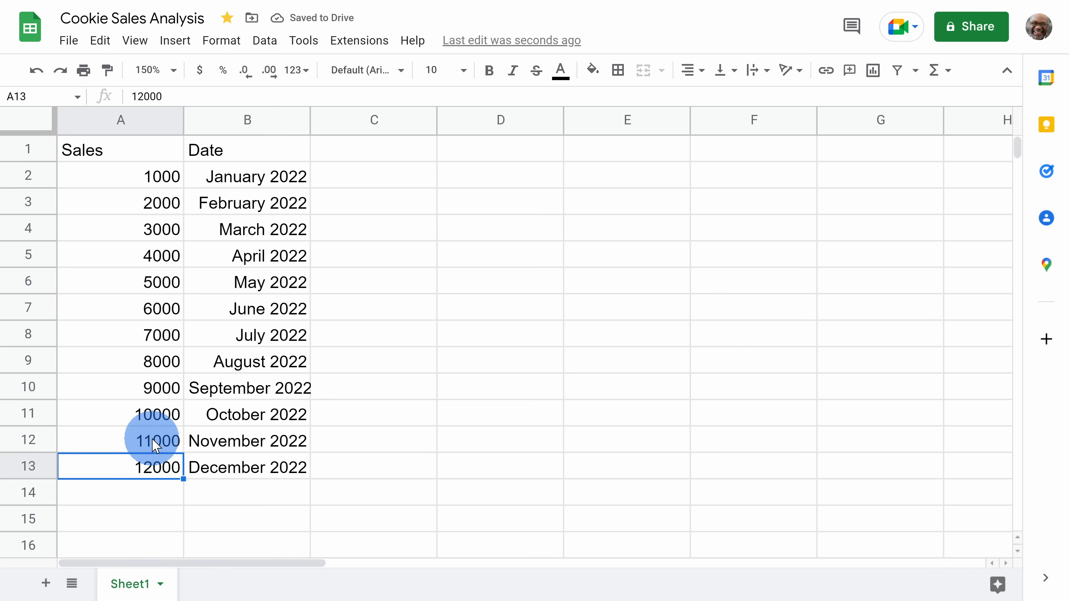
Randomize the order of the February to November sales values in A3:A12
left_click(156, 443)
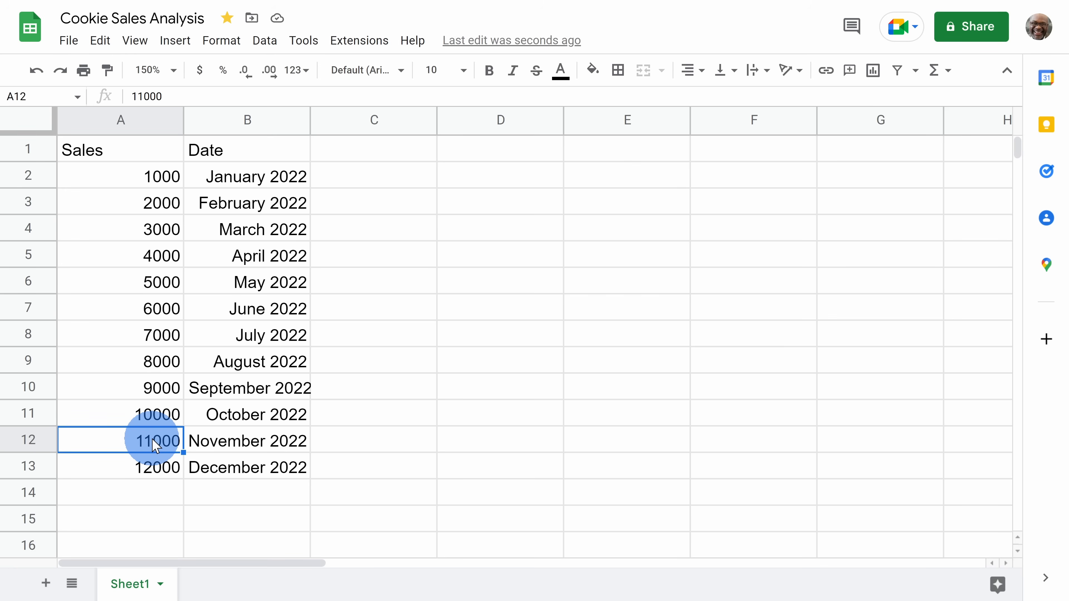
left_click_drag(156, 445, 149, 208)
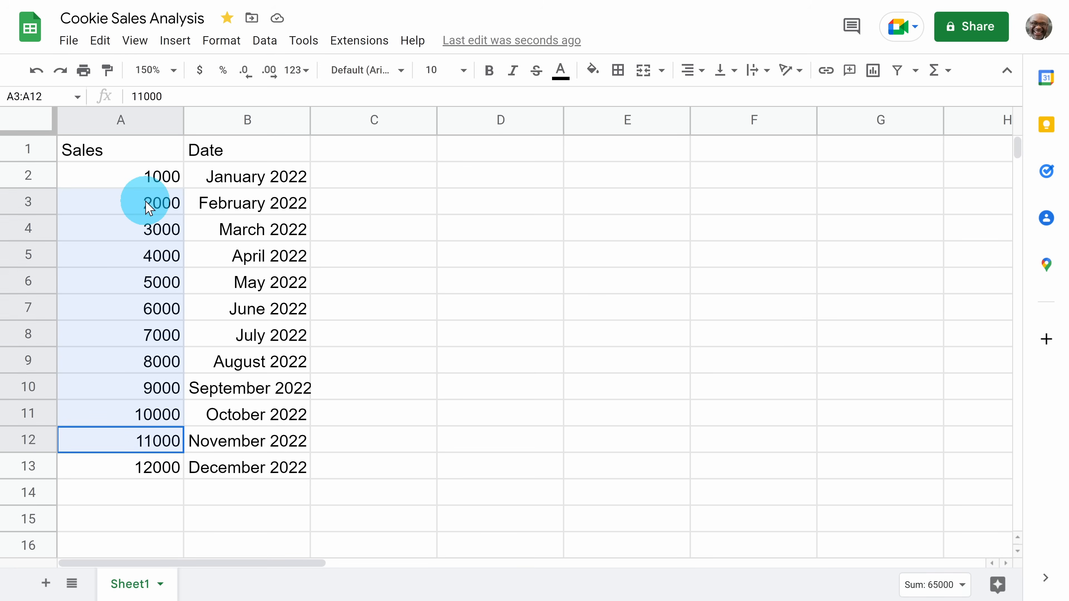
right_click(153, 281)
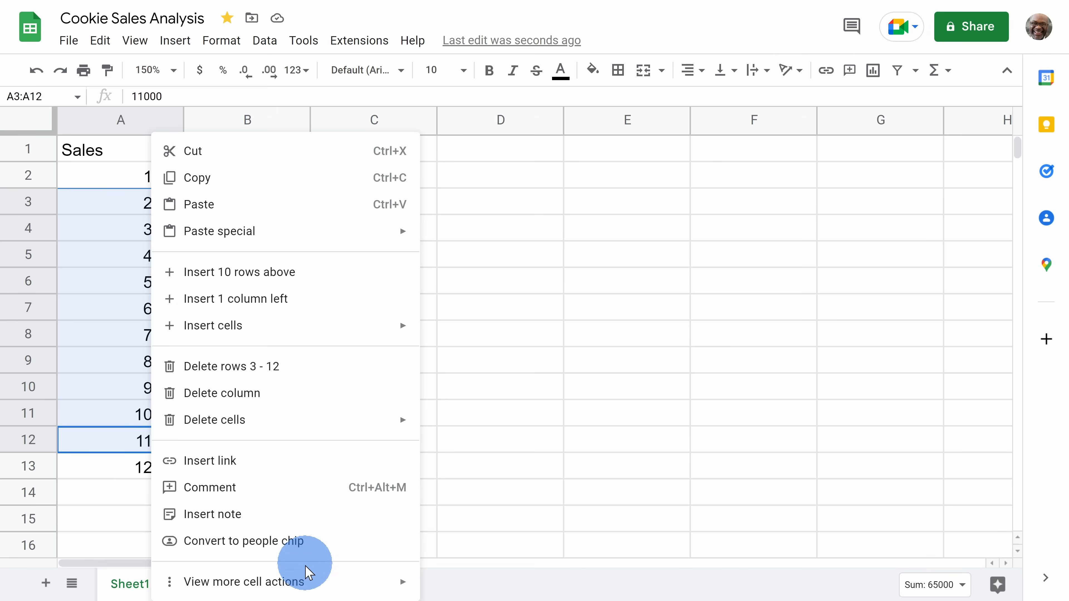
mouse_move(310, 584)
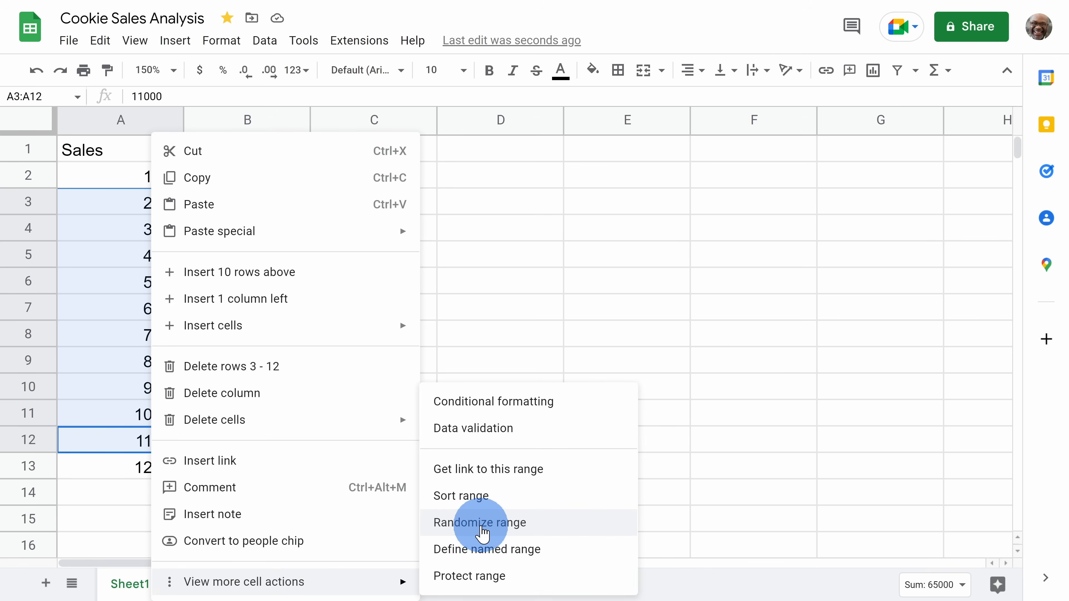
left_click(483, 533)
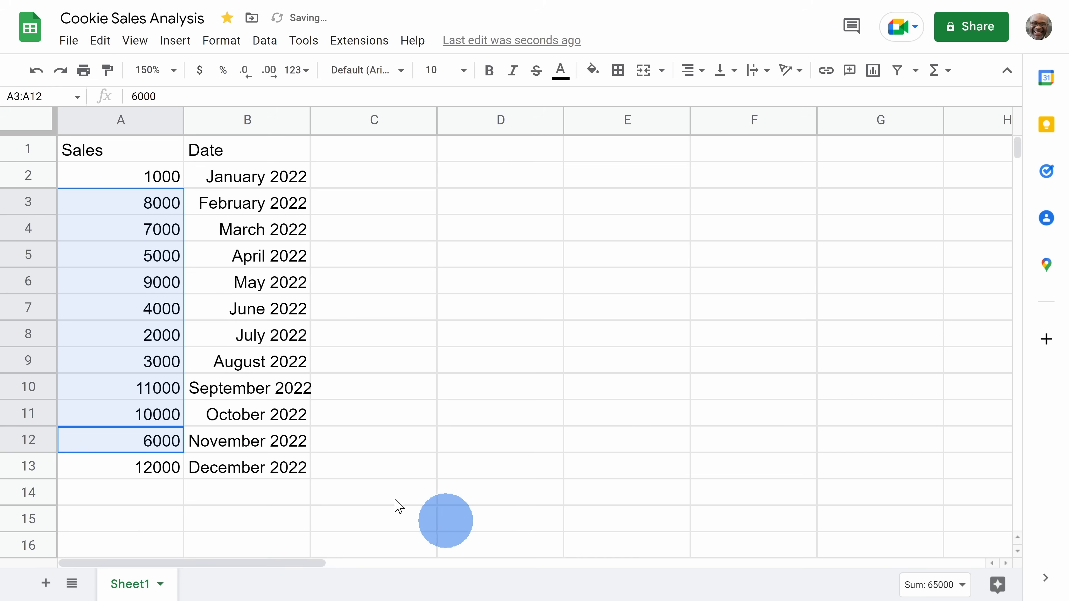
left_click(154, 207)
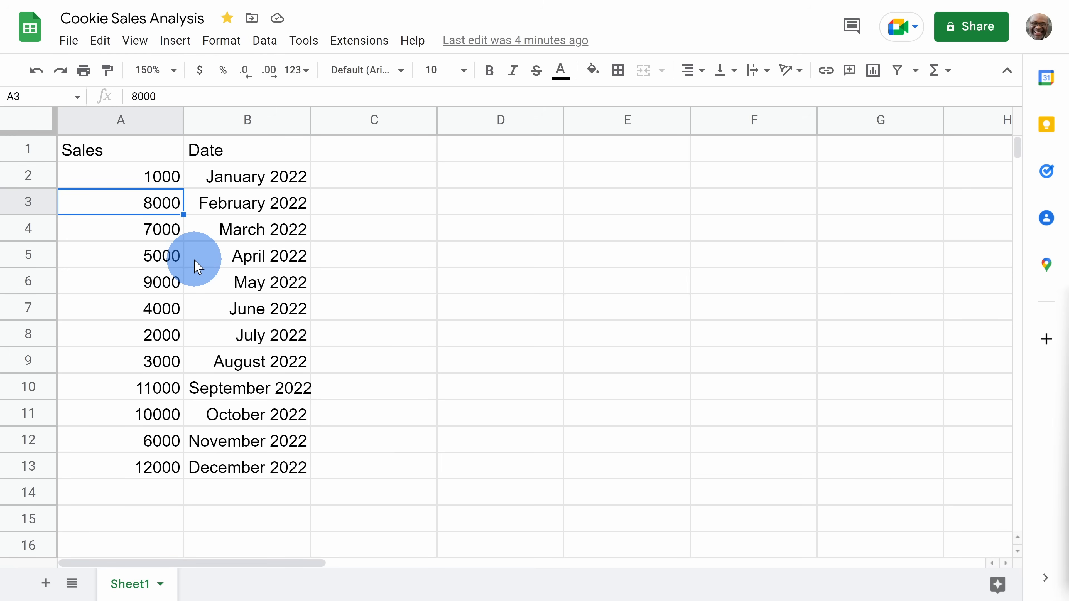
Select the sales figures in A2:A13 and look through the available number, text, alignment, wrapping and rotation formatting options
left_click_drag(145, 175, 128, 484)
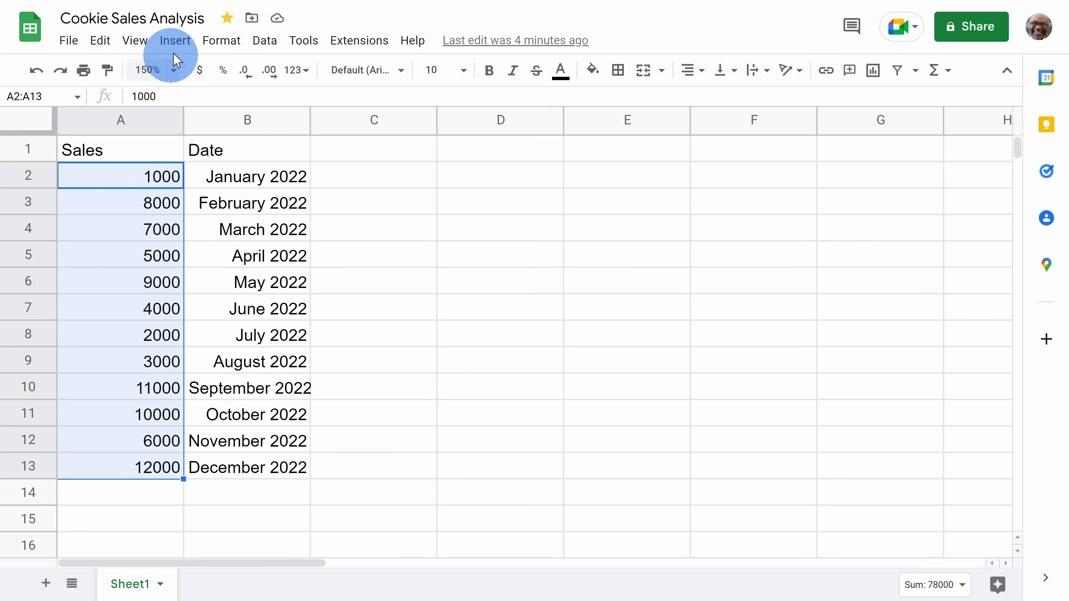
left_click(218, 42)
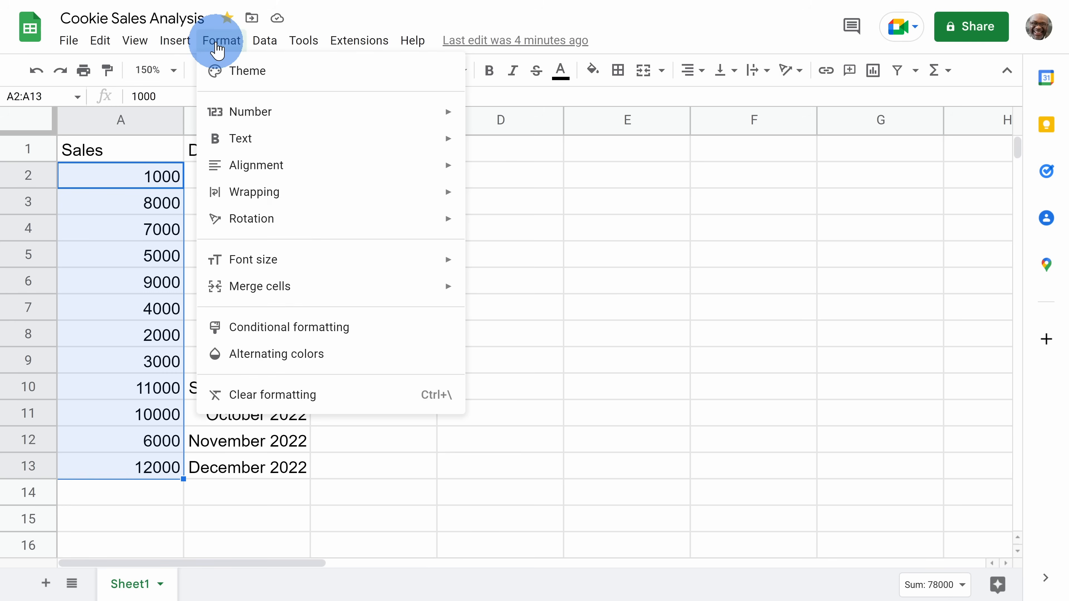
mouse_move(263, 114)
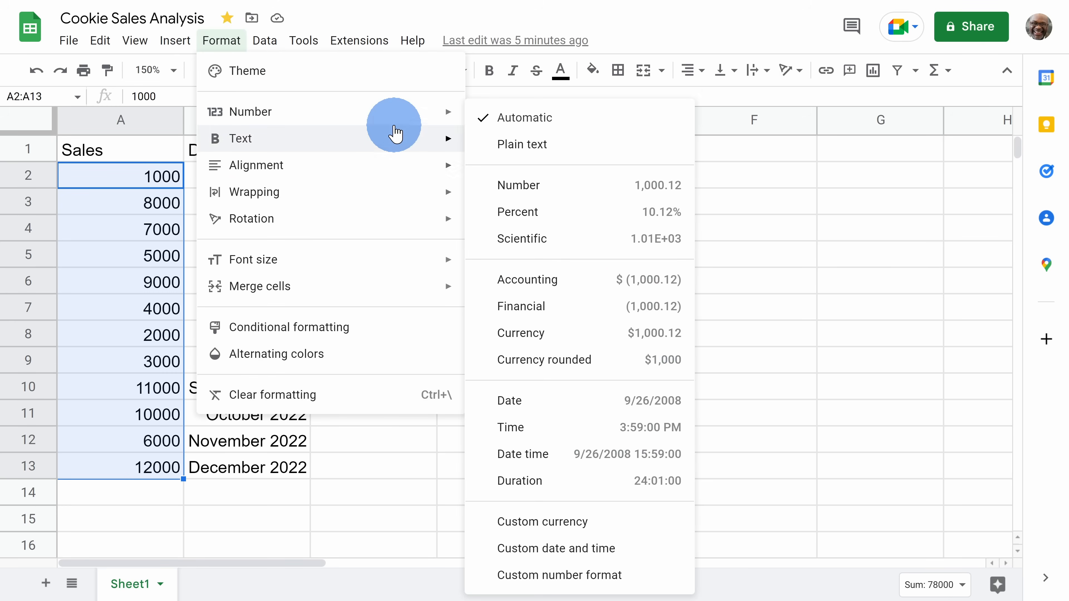
mouse_move(401, 147)
mouse_move(399, 168)
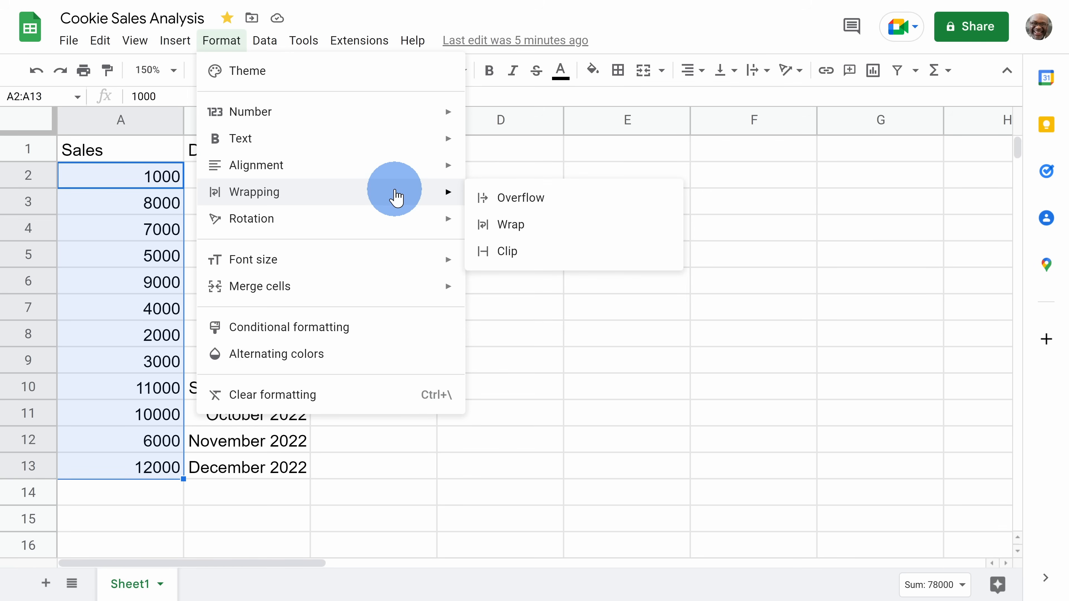
mouse_move(396, 222)
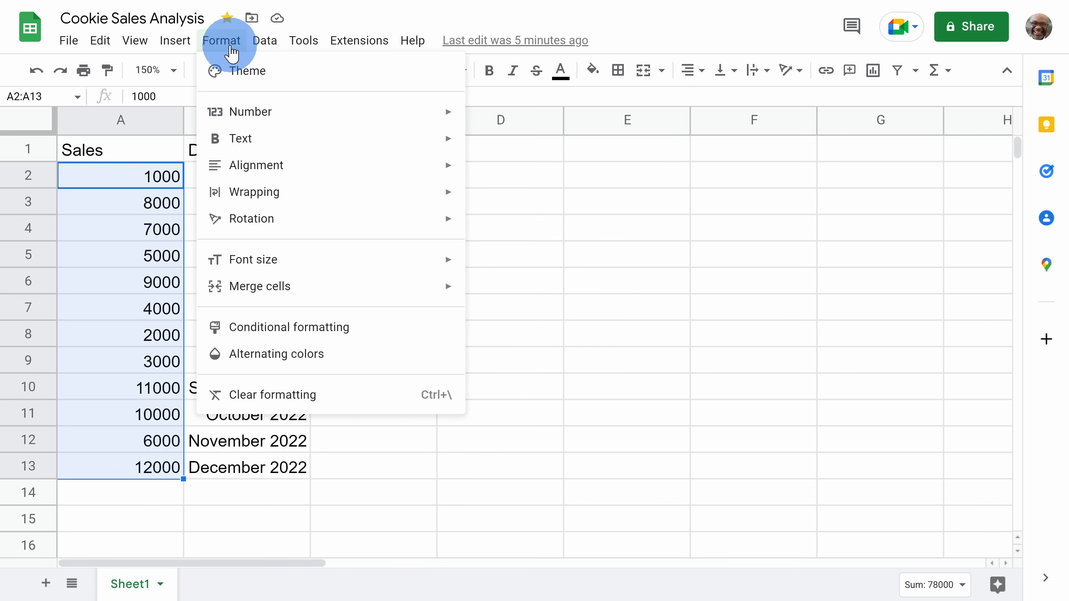
left_click(229, 47)
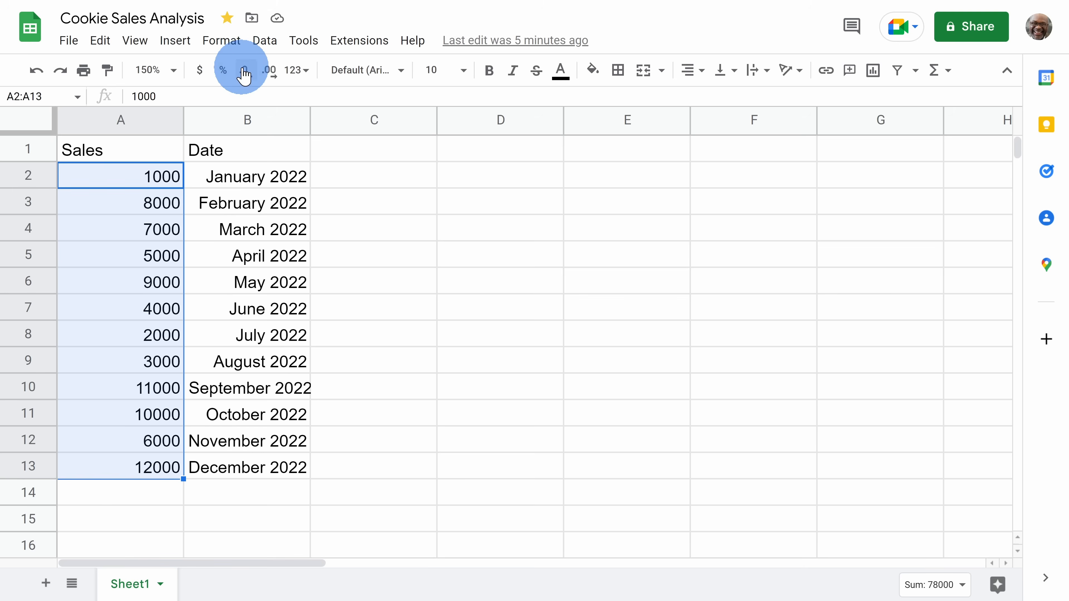
Apply the Number format to the sales figures in A2:A13 and reduce them to zero decimal places
left_click(308, 76)
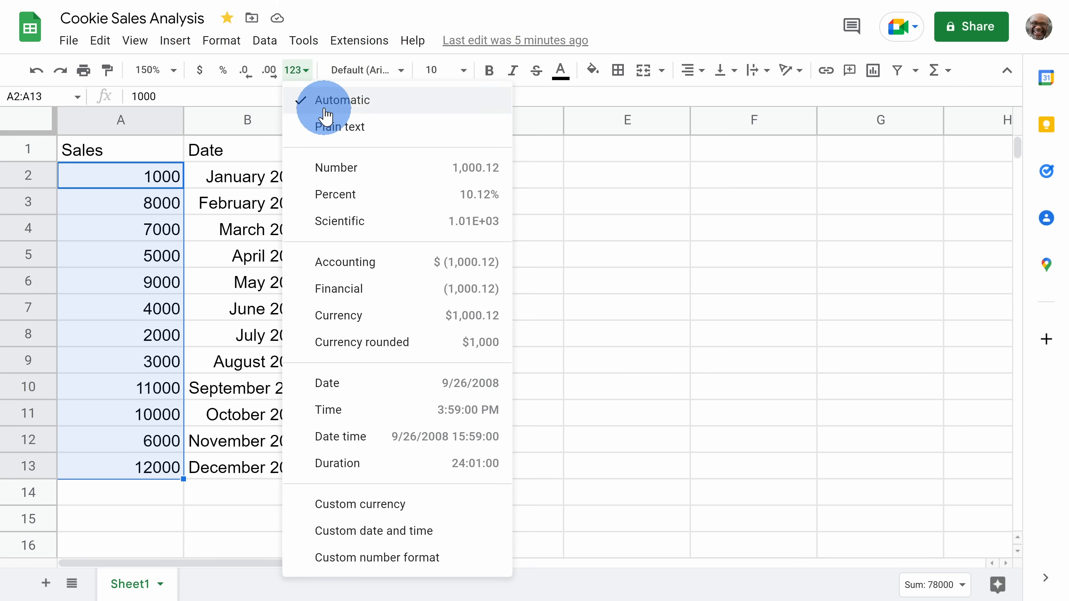
left_click(363, 170)
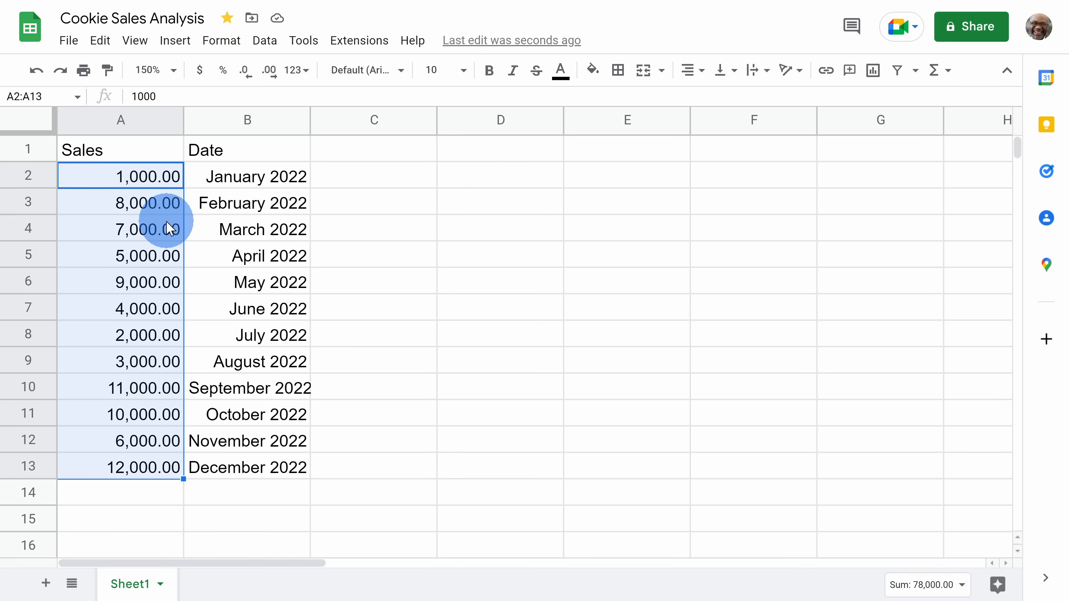
left_click(249, 78)
left_click(248, 78)
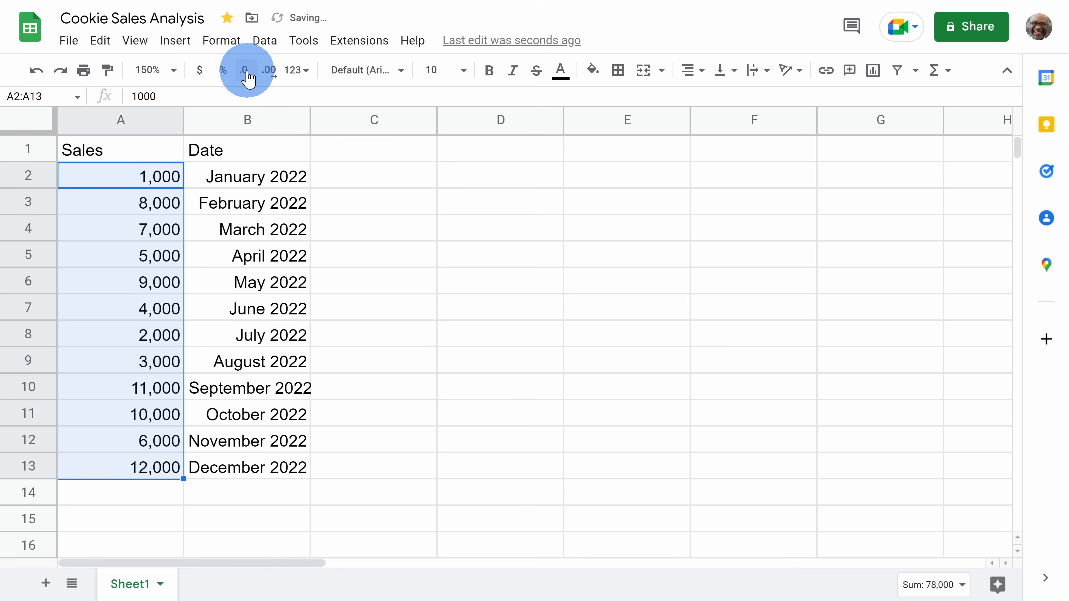
left_click(270, 72)
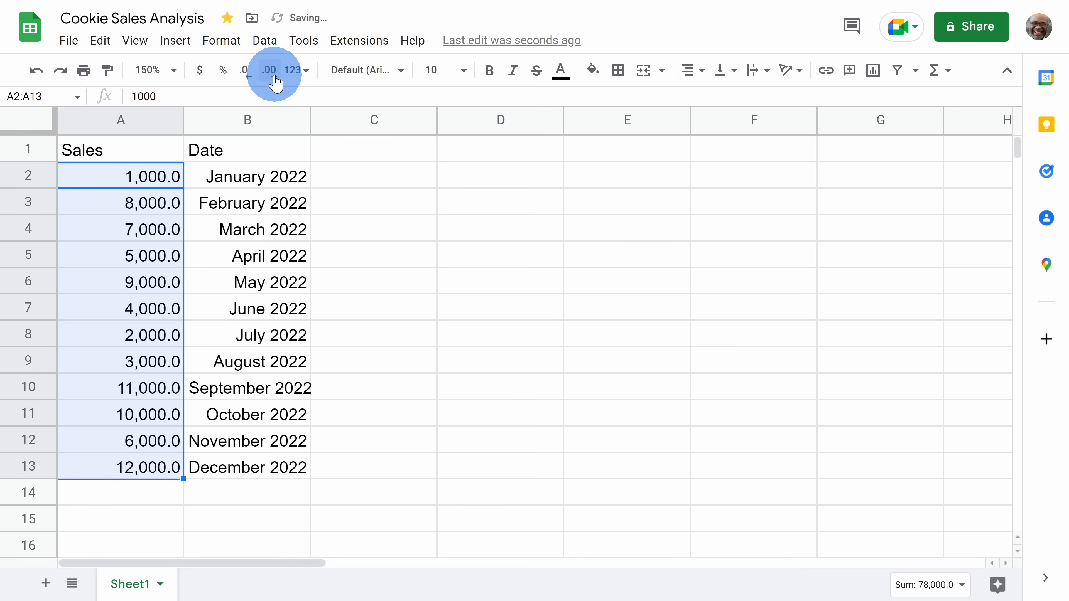
left_click(247, 76)
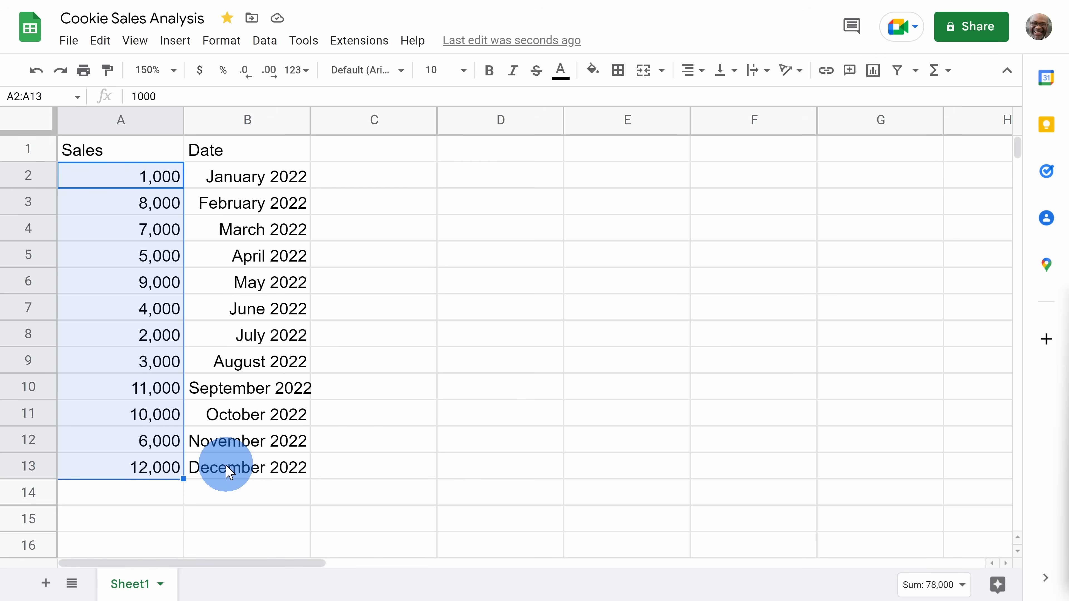
Add the header "Note" in C1 and the January note "New Year's resolution depresses sales" in C2
left_click(361, 158)
type("Note")
key("Return")
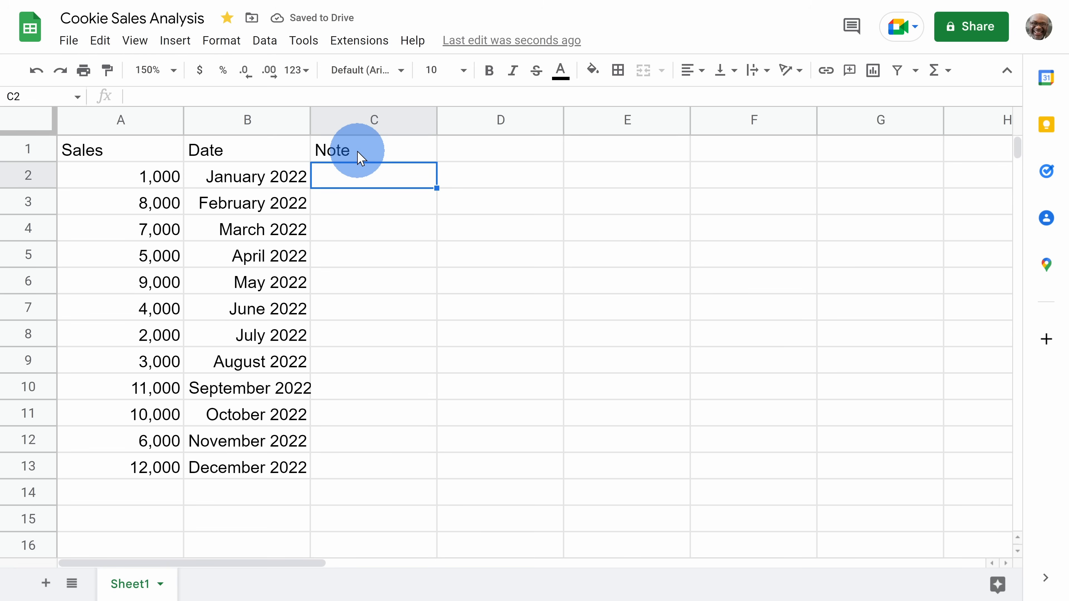
type("New Year's resolution depresses sales")
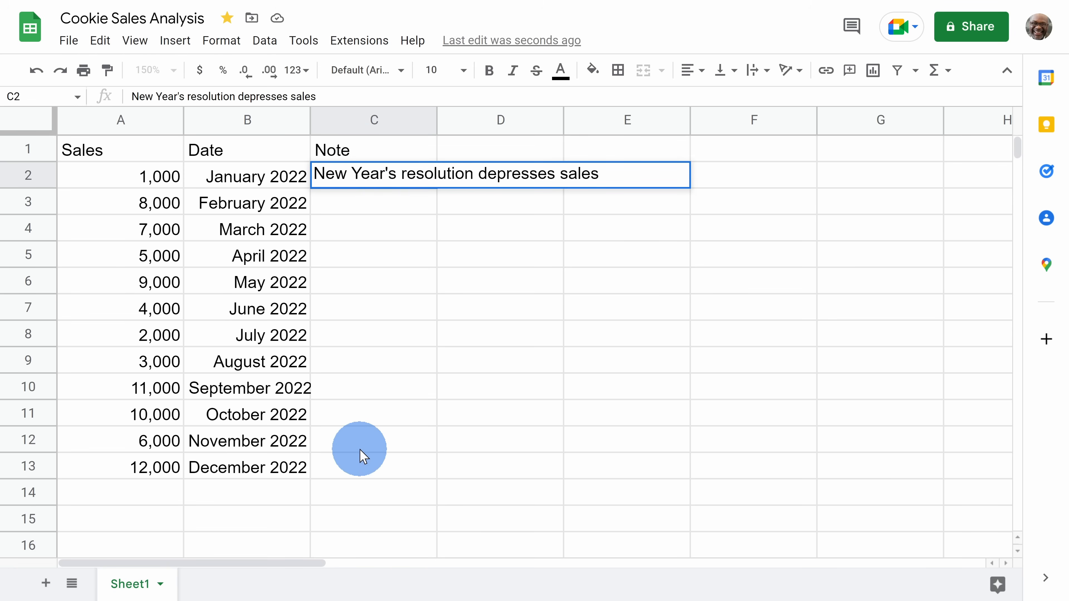
left_click(374, 466)
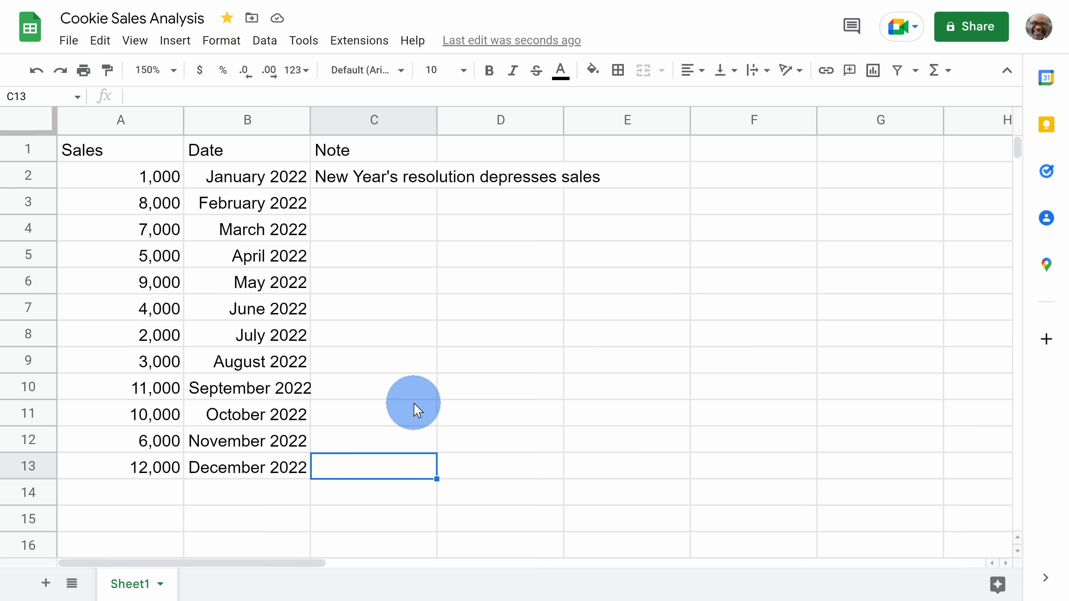
Add the December note "Customers ignore calories for the holidays" in C13
type("Customers ignore calories for the holidays")
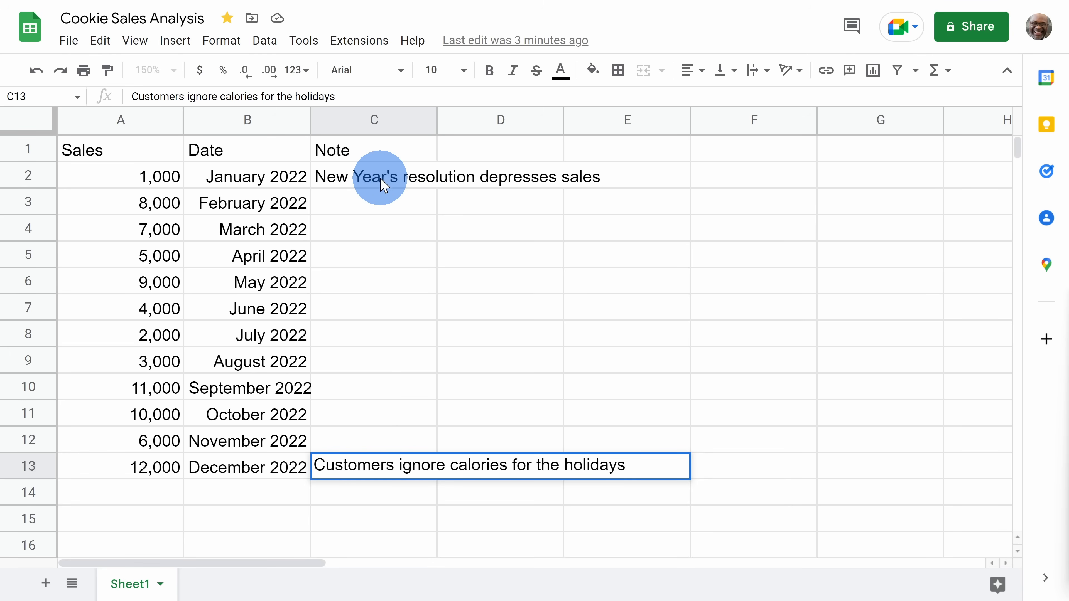
left_click(425, 180)
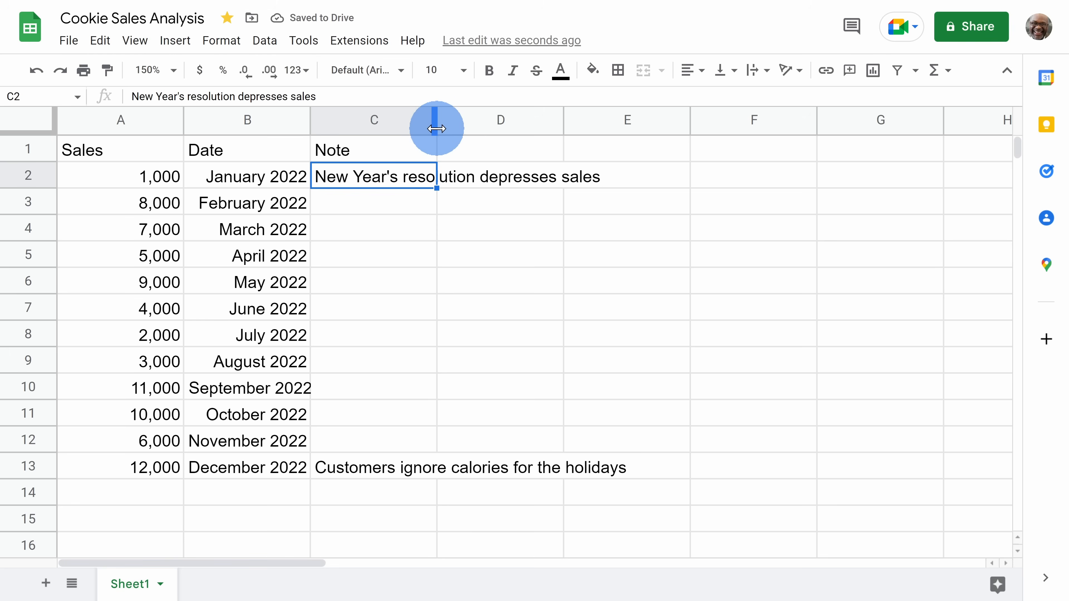
Try widening column C manually, undo that resize, and auto-fit the column to its longest note
left_click_drag(435, 118, 636, 119)
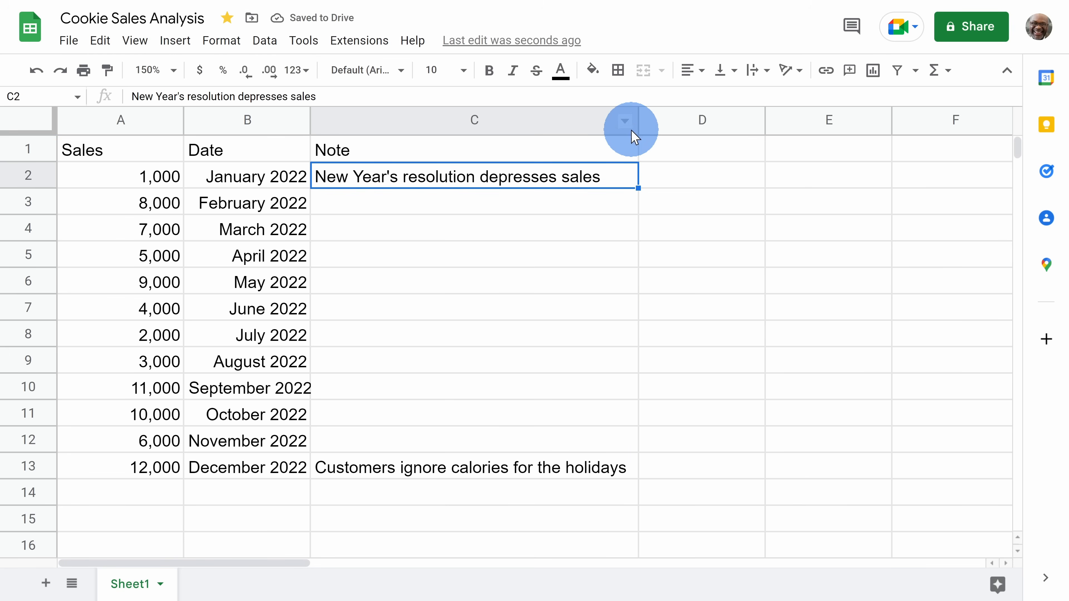
left_click(37, 72)
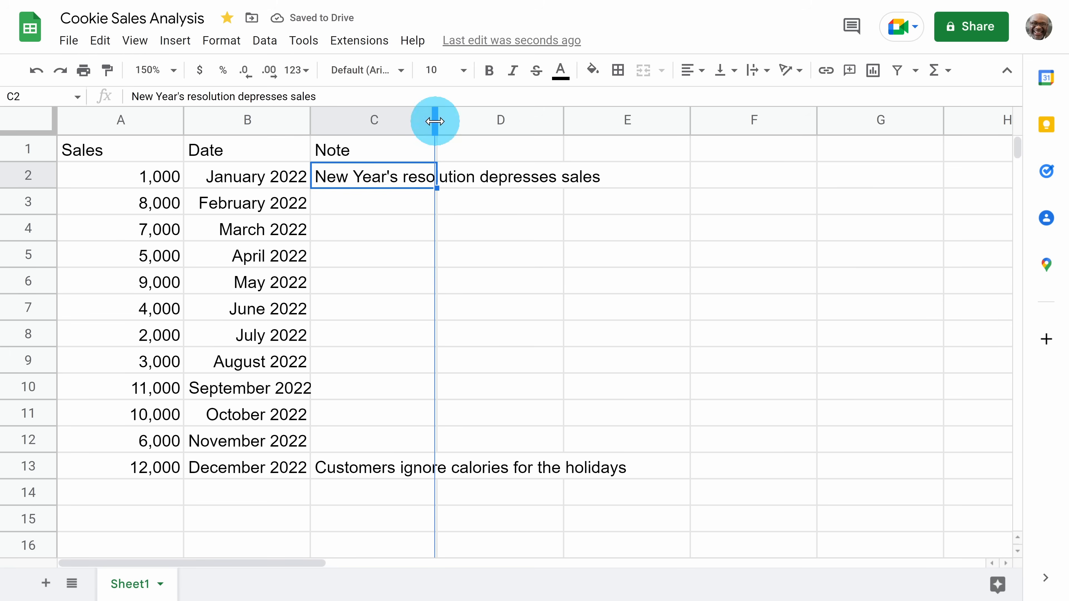
double_click(434, 121)
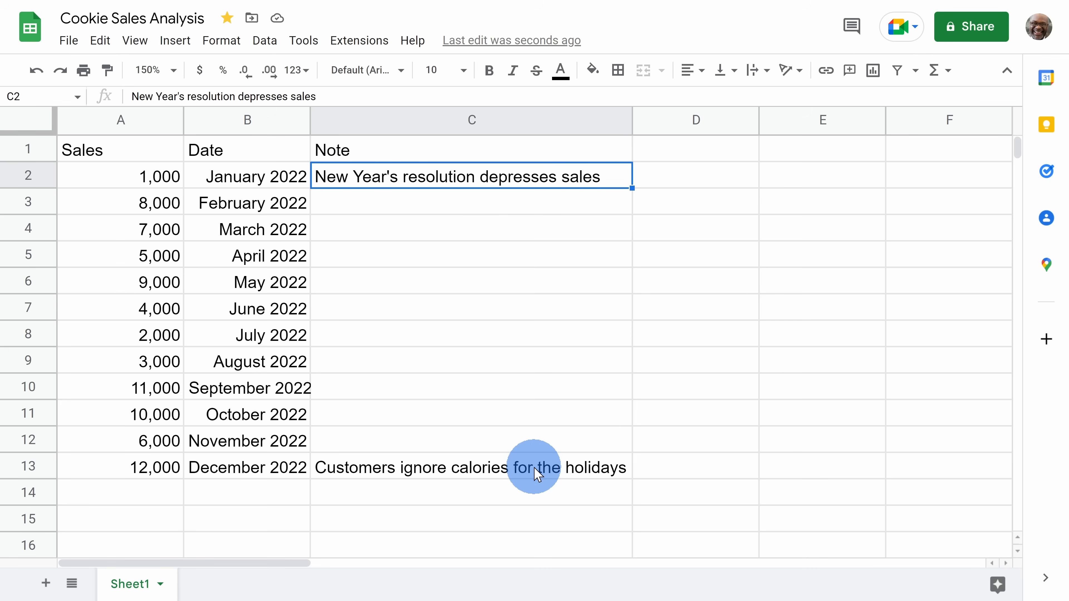
Select the entire sheet and auto-fit all column widths and row heights to their contents
left_click(36, 125)
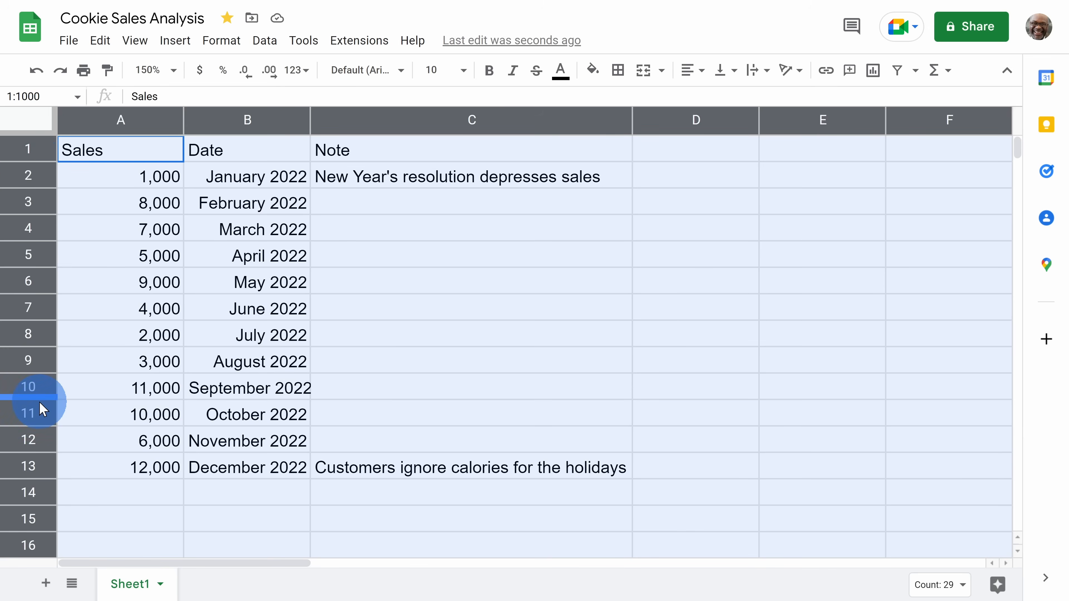
double_click(181, 121)
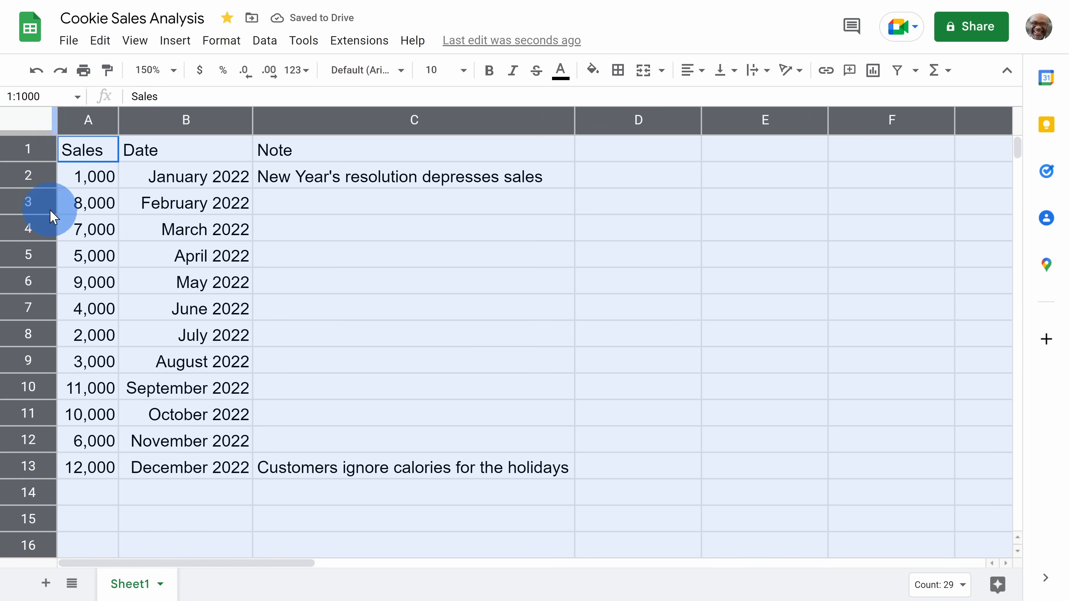
double_click(34, 186)
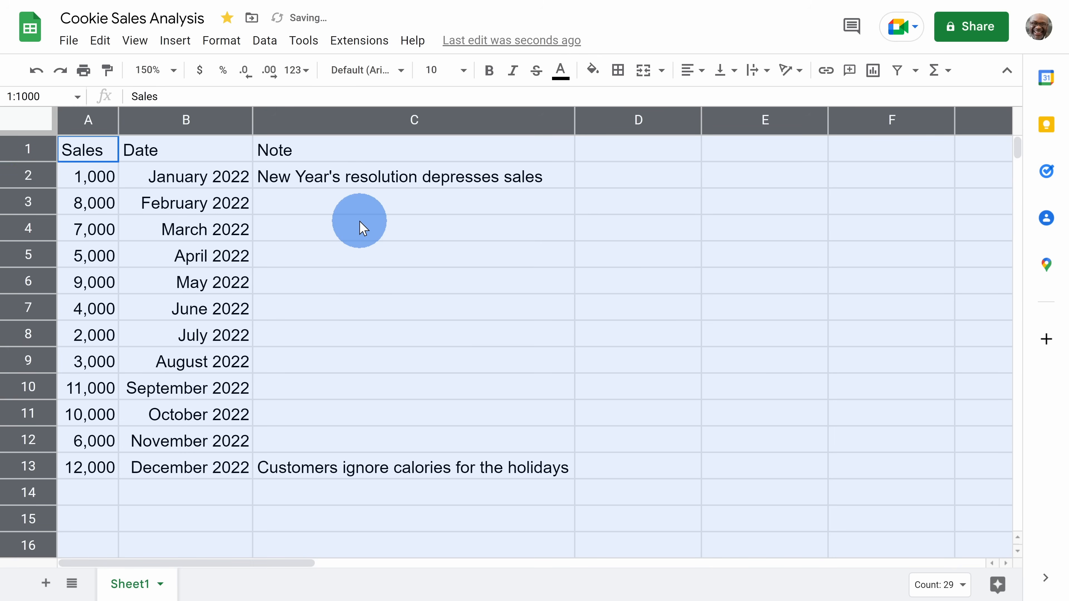
left_click(362, 228)
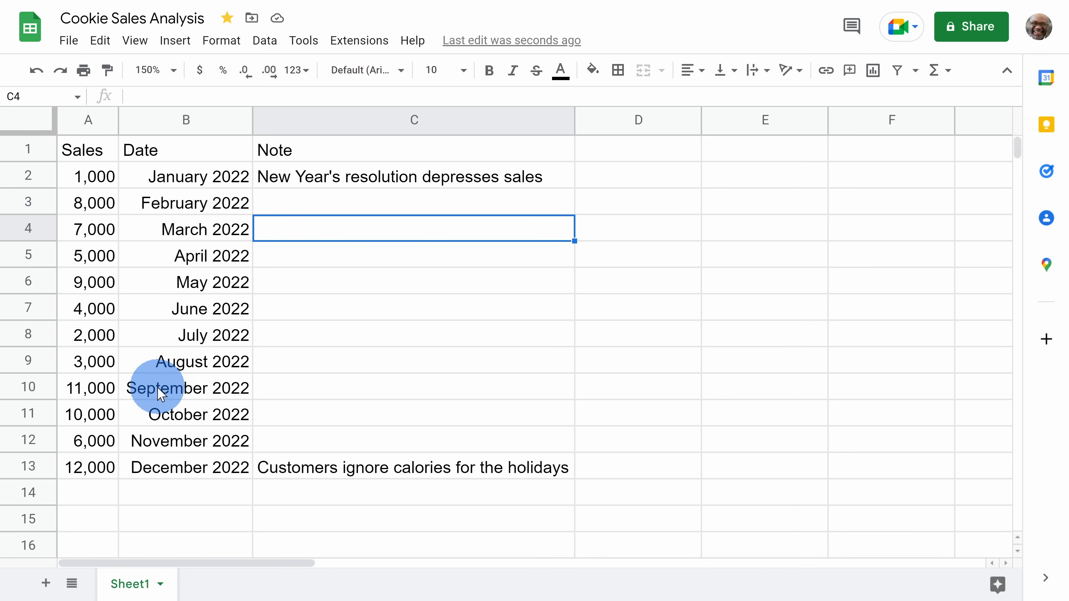
Move the Date column in front of the Sales column
left_click(185, 124)
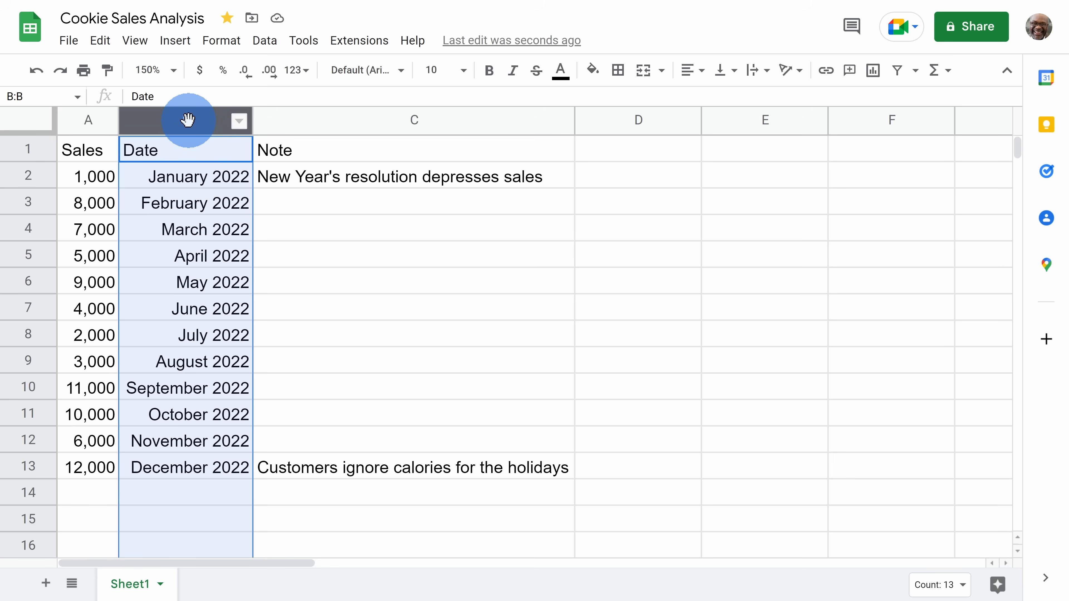
left_click_drag(188, 120, 188, 121)
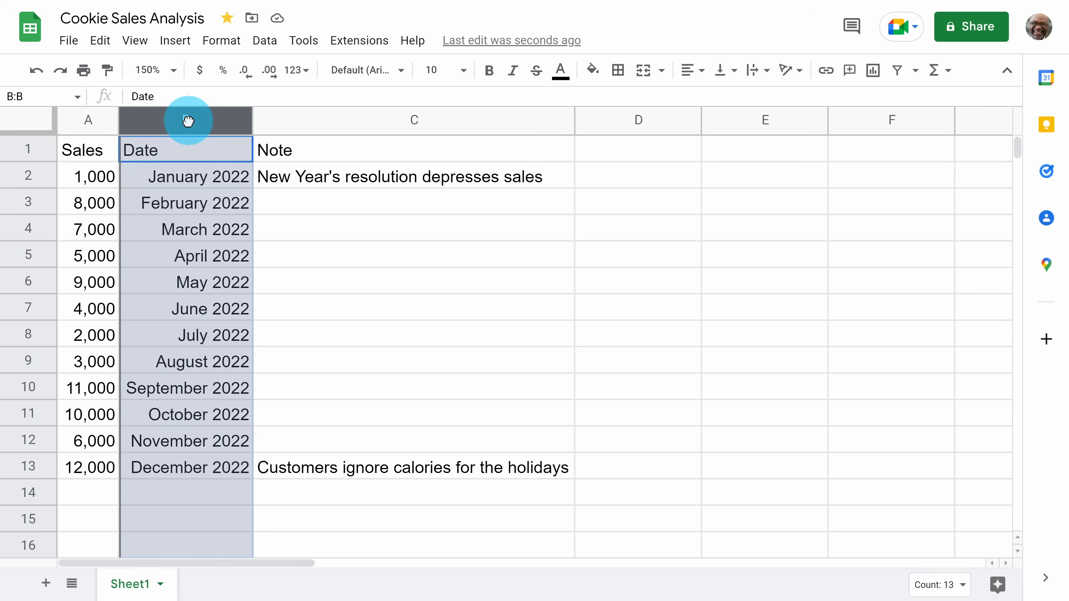
left_click_drag(188, 121, 73, 135)
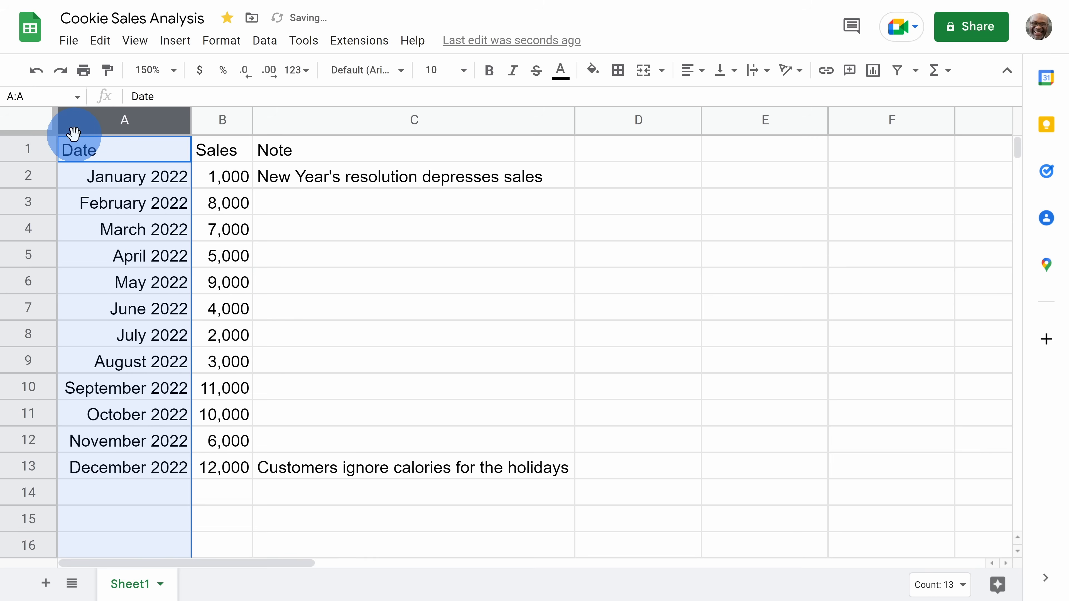
left_click(243, 255)
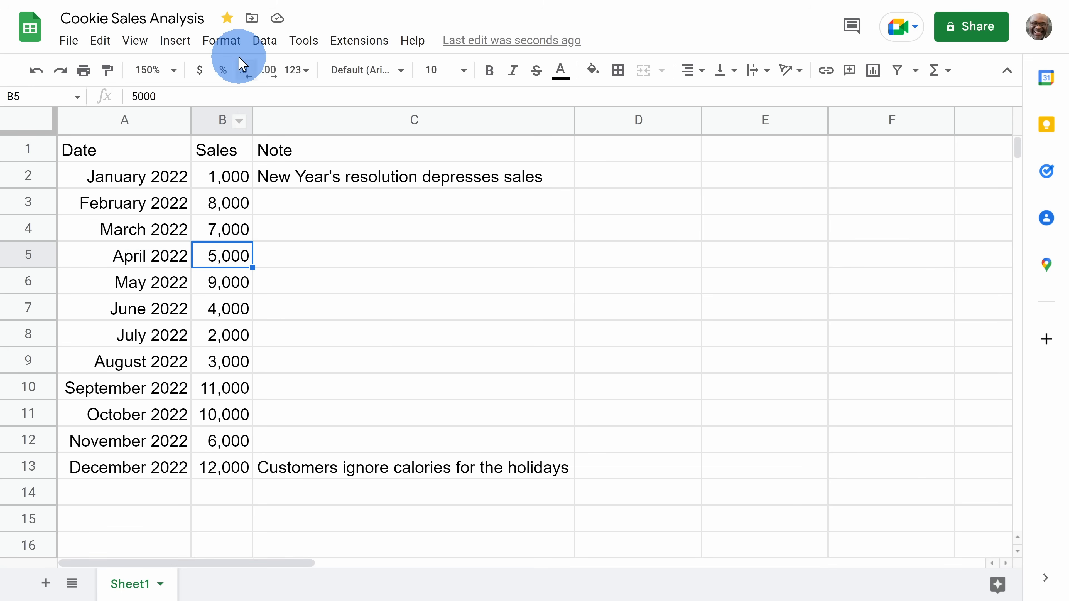
Apply alternating colors to A1:C13 with a header row, using the yellow default style
left_click(222, 41)
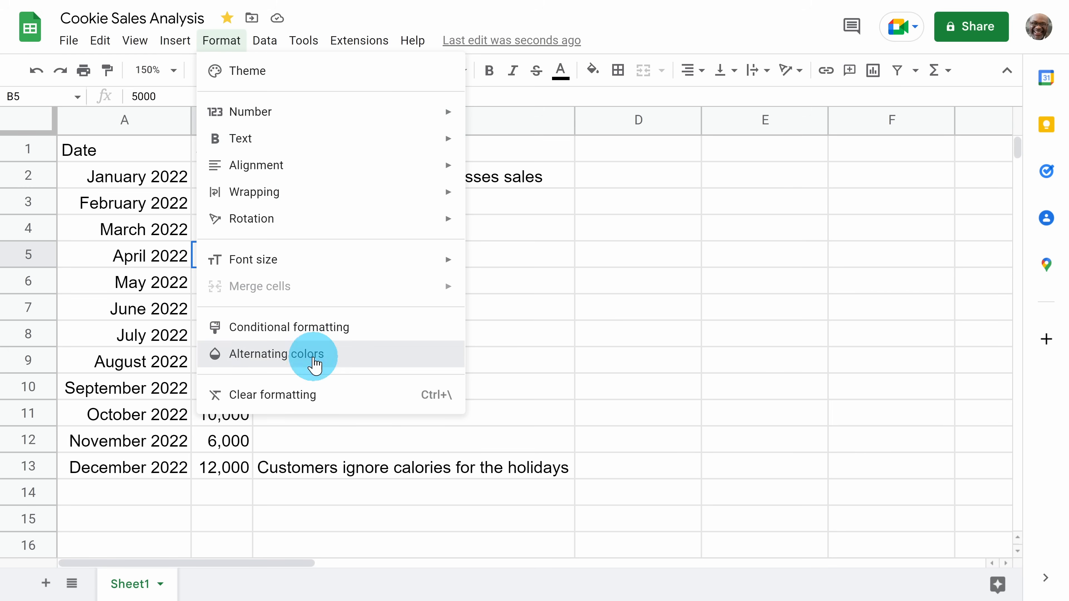
left_click(313, 363)
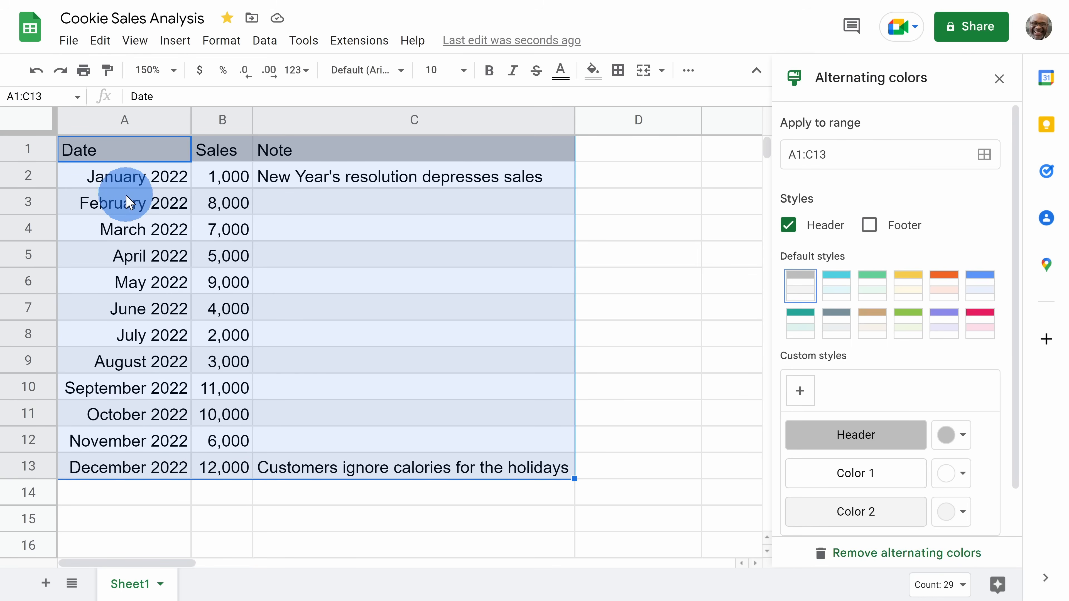
left_click(180, 198)
left_click_drag(153, 157, 370, 148)
left_click(155, 179)
left_click_drag(230, 184, 377, 295)
left_click(377, 282)
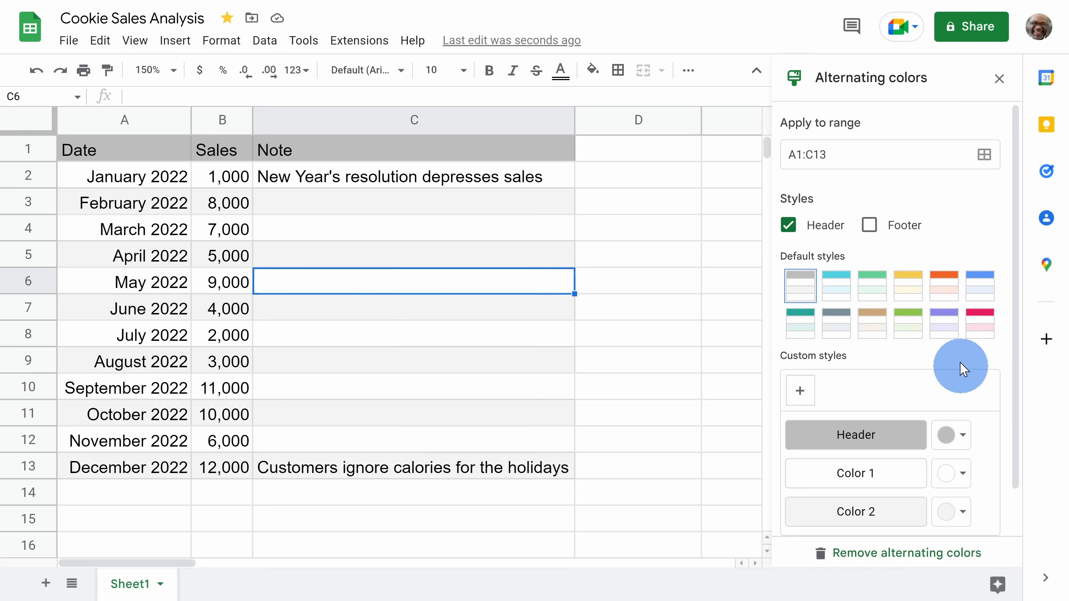
left_click(908, 294)
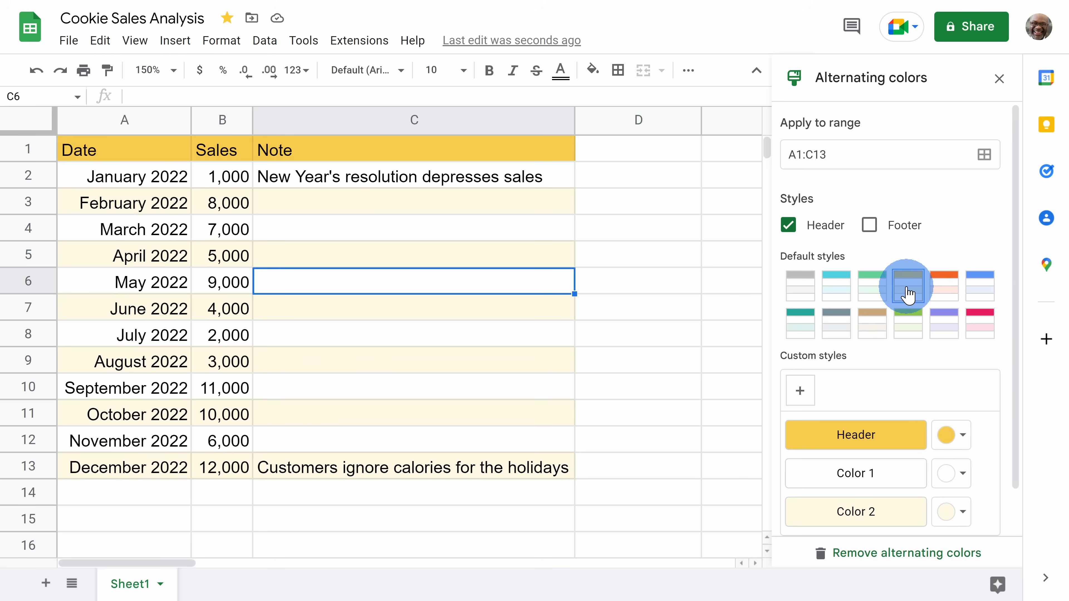
left_click(999, 78)
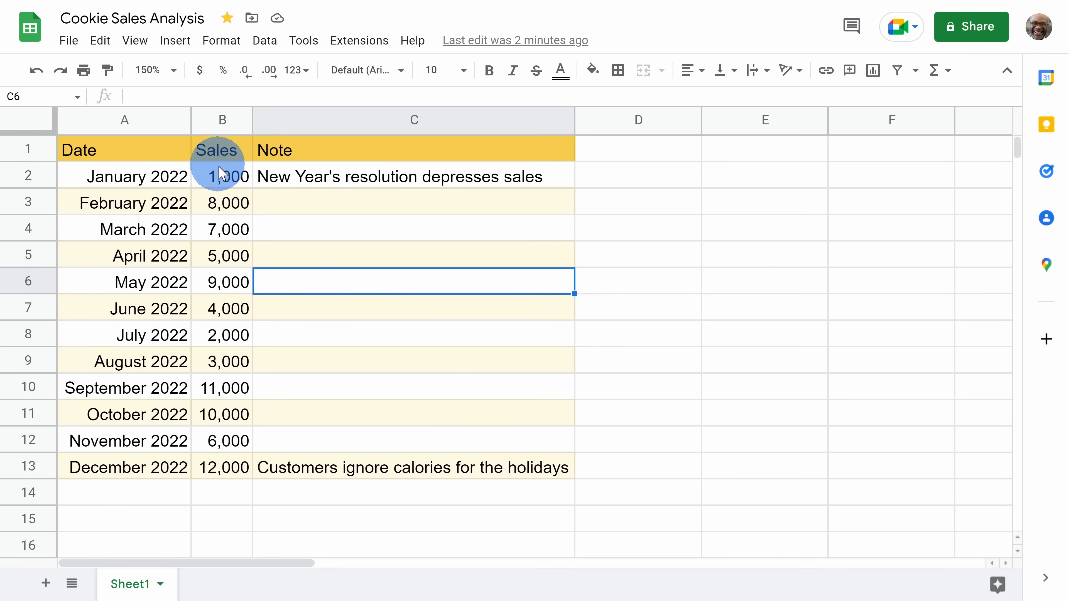
Select the sales figures in B2:B13 and start a conditional formatting rule for them
left_click_drag(231, 179, 234, 468)
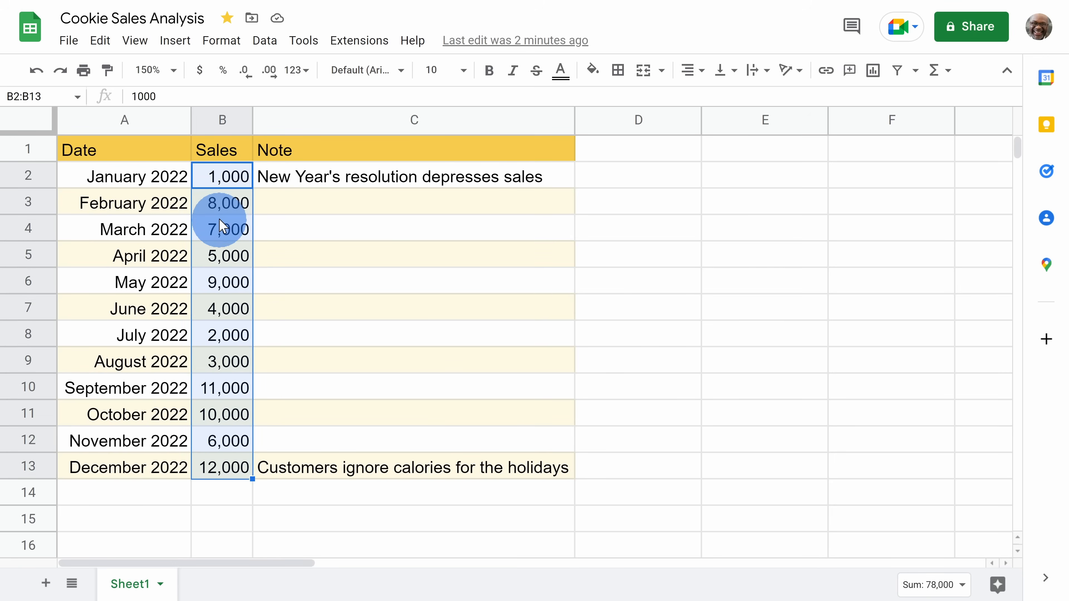
left_click(223, 459)
left_click(226, 180)
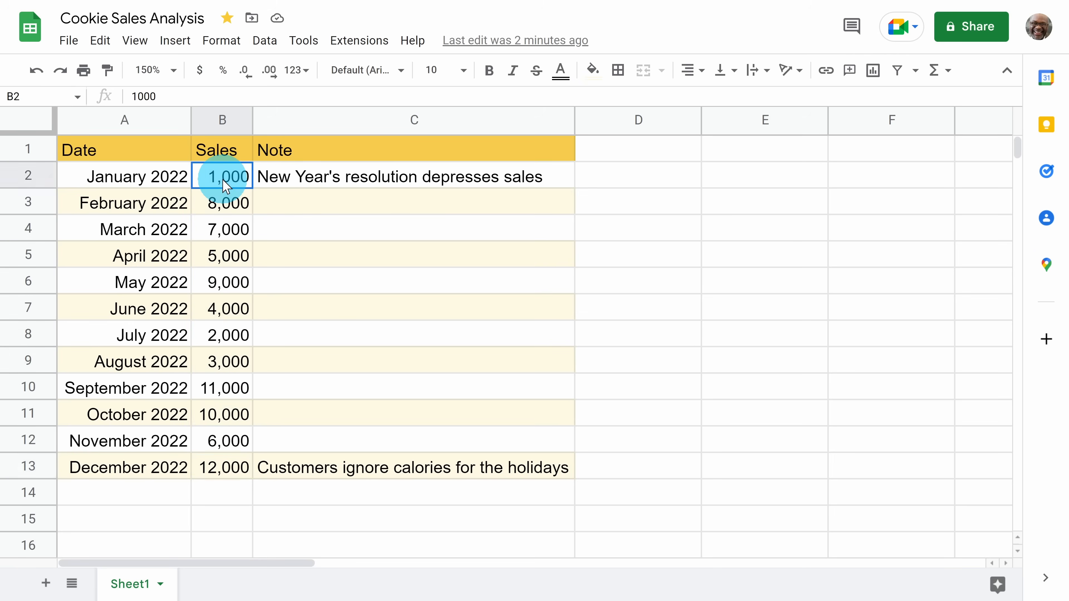
left_click_drag(226, 196, 223, 465)
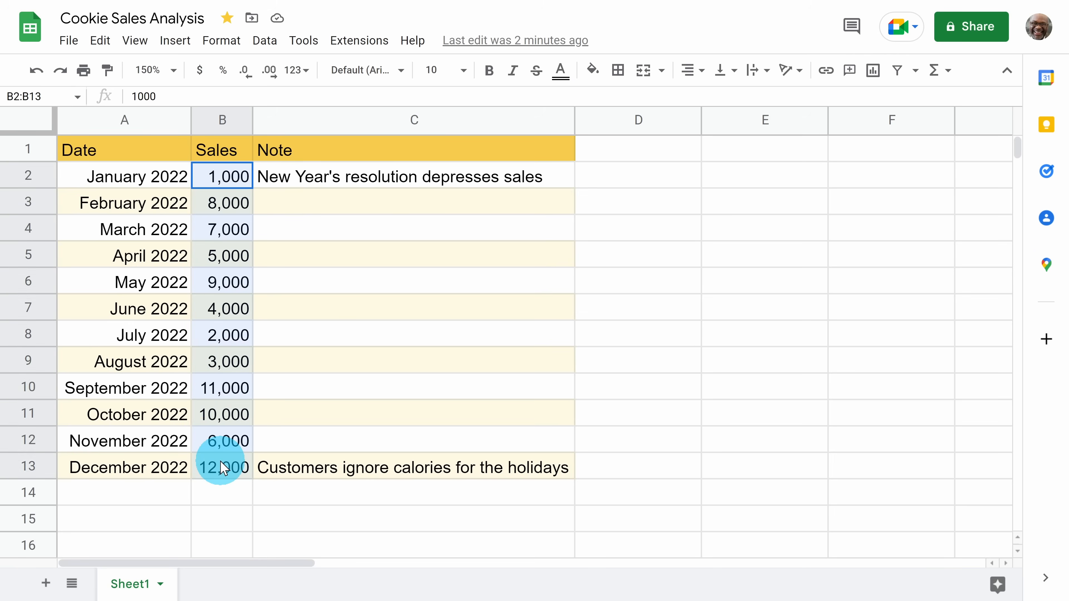
left_click(222, 41)
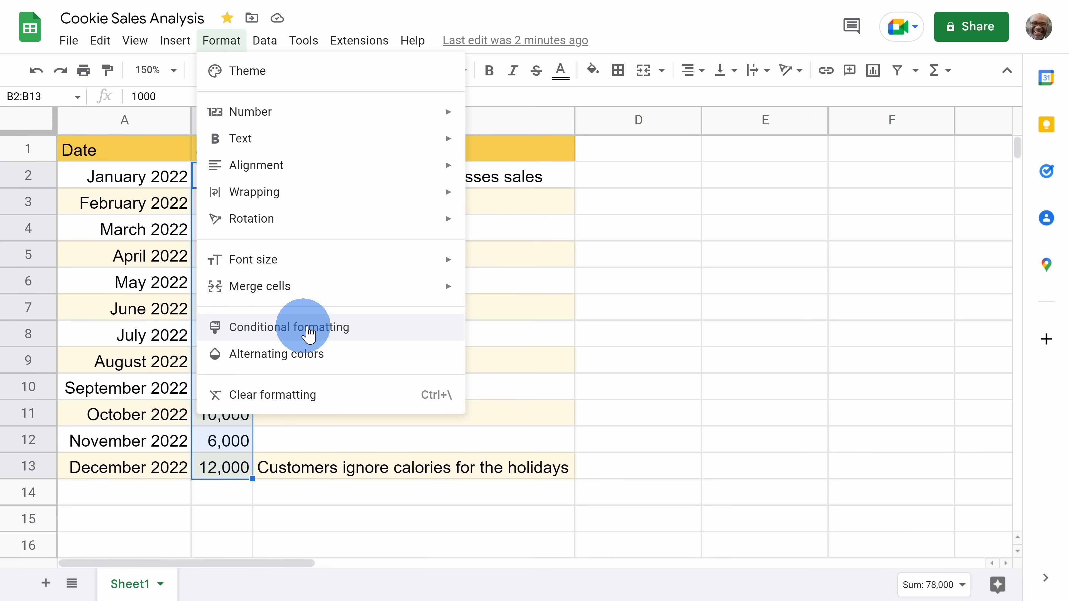
left_click(315, 337)
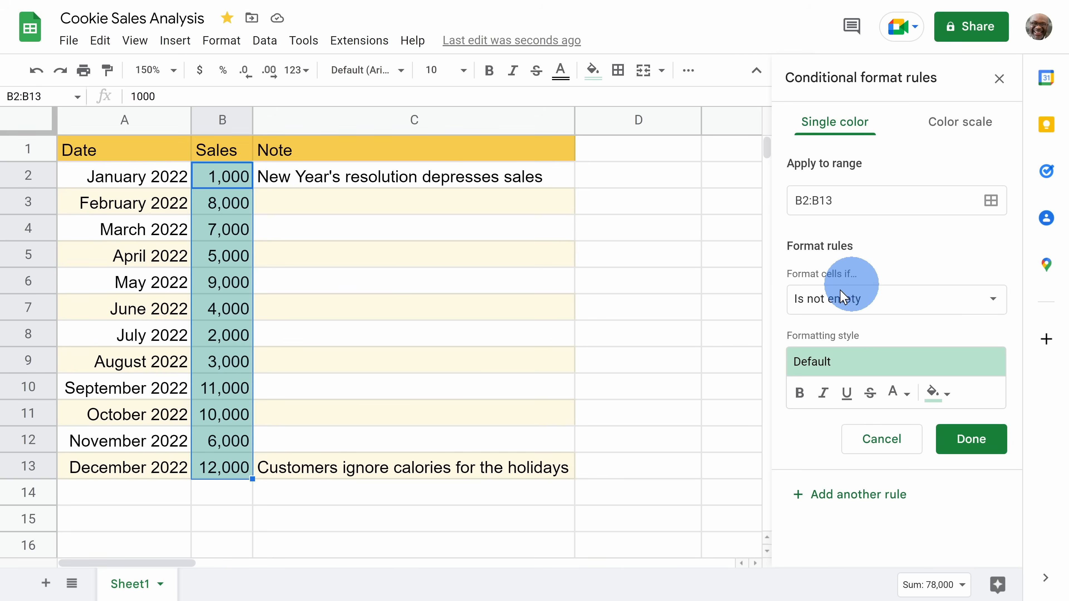
Look through the single-color rule conditions for empty cells, text, dates, numbers and custom formulas
left_click(857, 300)
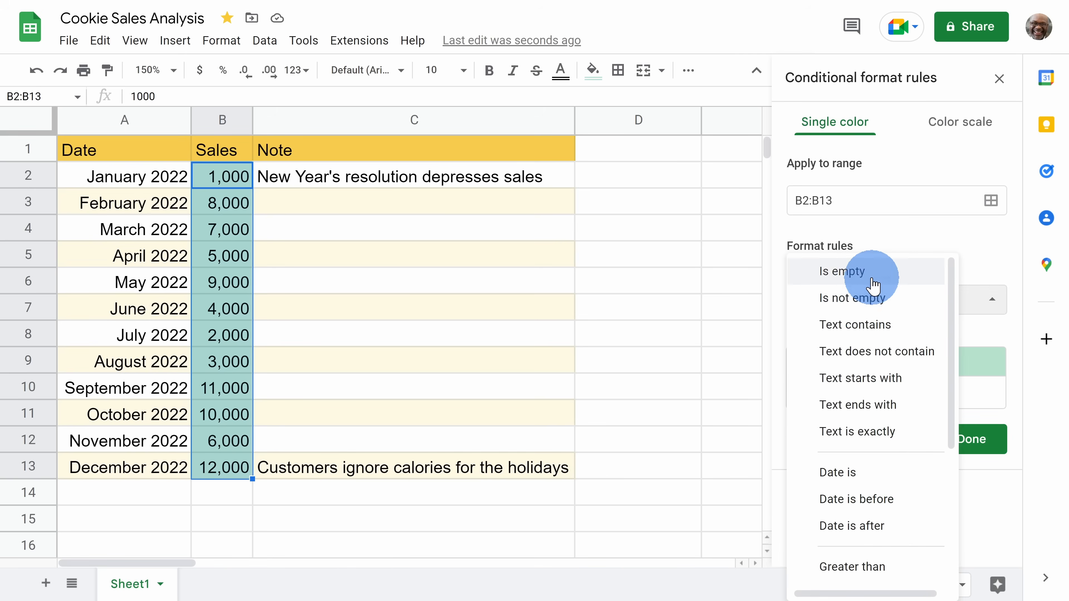
scroll(873, 295, "down", 5)
scroll(897, 530, "up", 3)
scroll(887, 341, "up", 3)
scroll(887, 342, "down", 5)
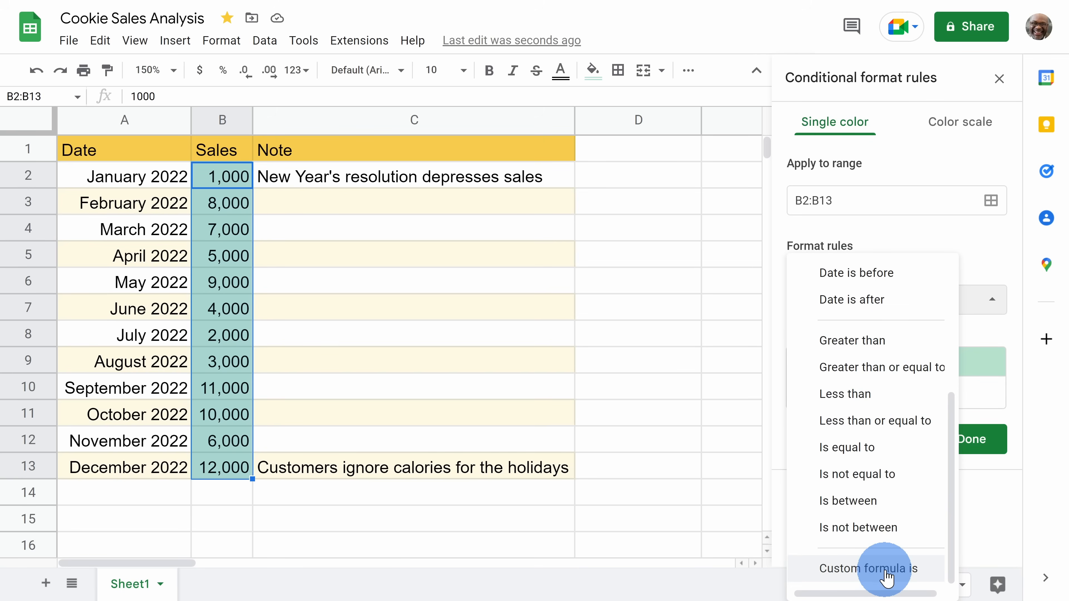
scroll(871, 520, "up", 5)
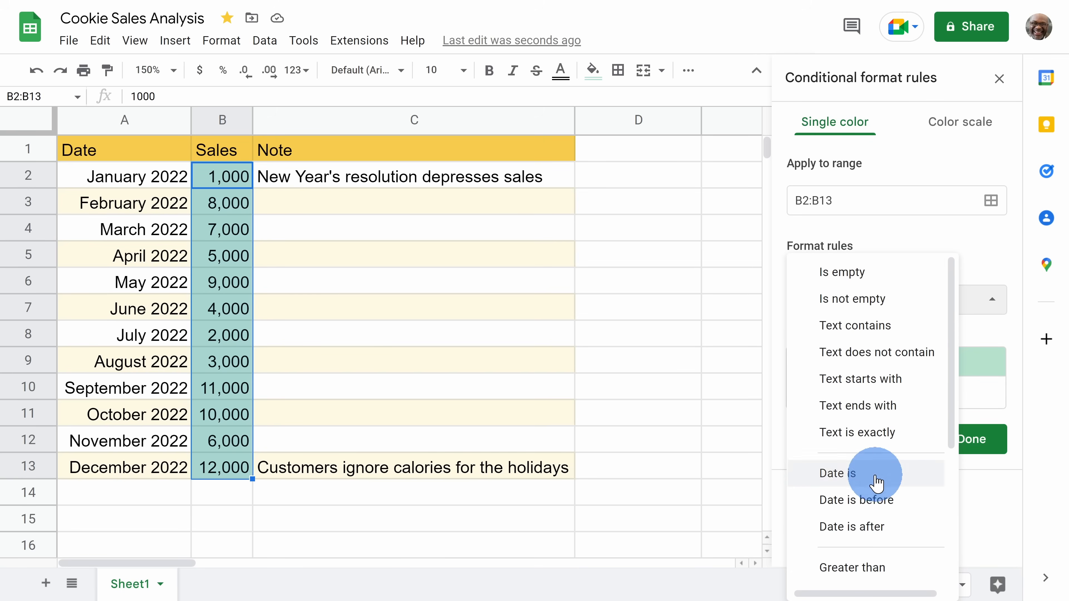
left_click(867, 239)
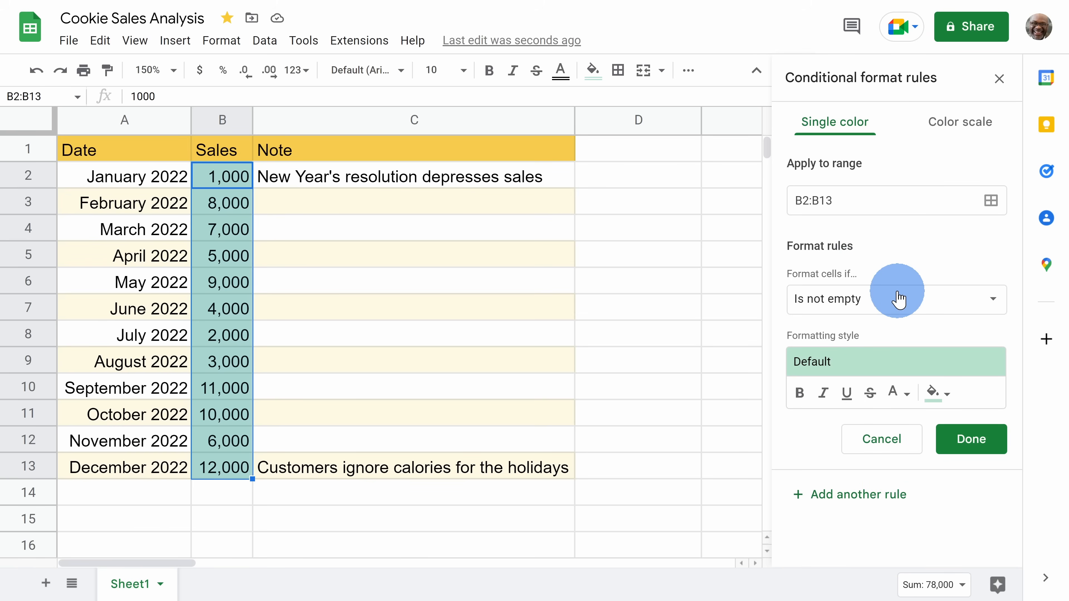
Apply a red-to-white-to-green color scale to B2:B13 with the midpoint at percentile 50
left_click(968, 130)
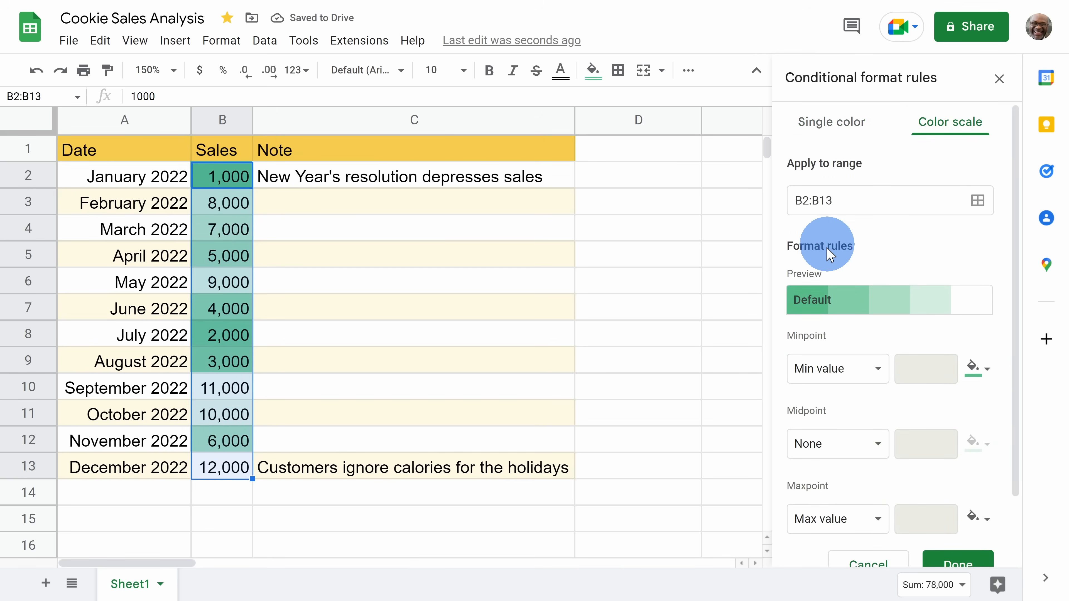
left_click(889, 312)
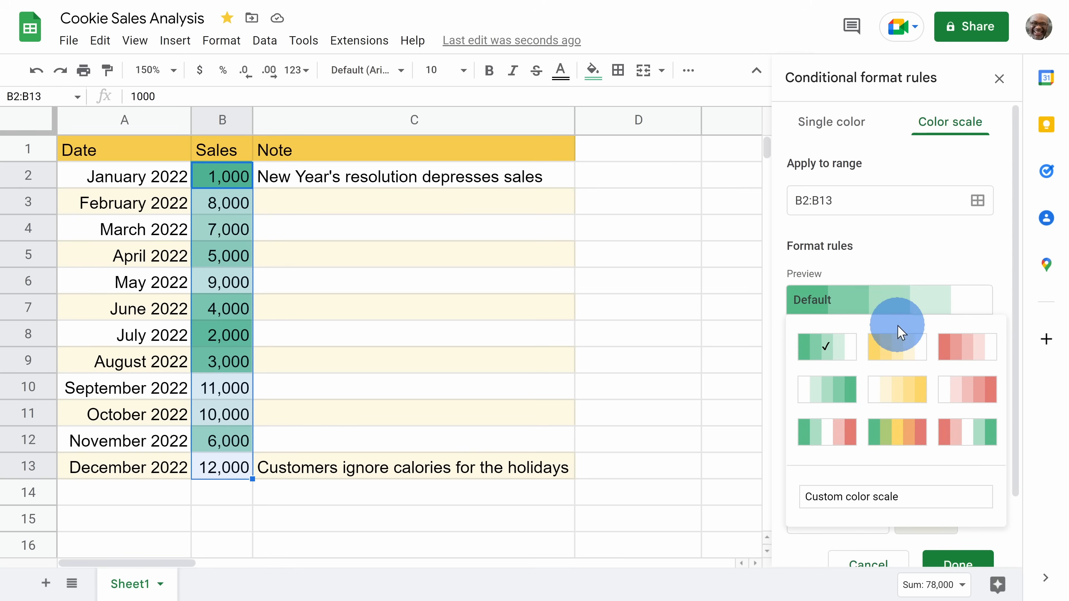
left_click(970, 442)
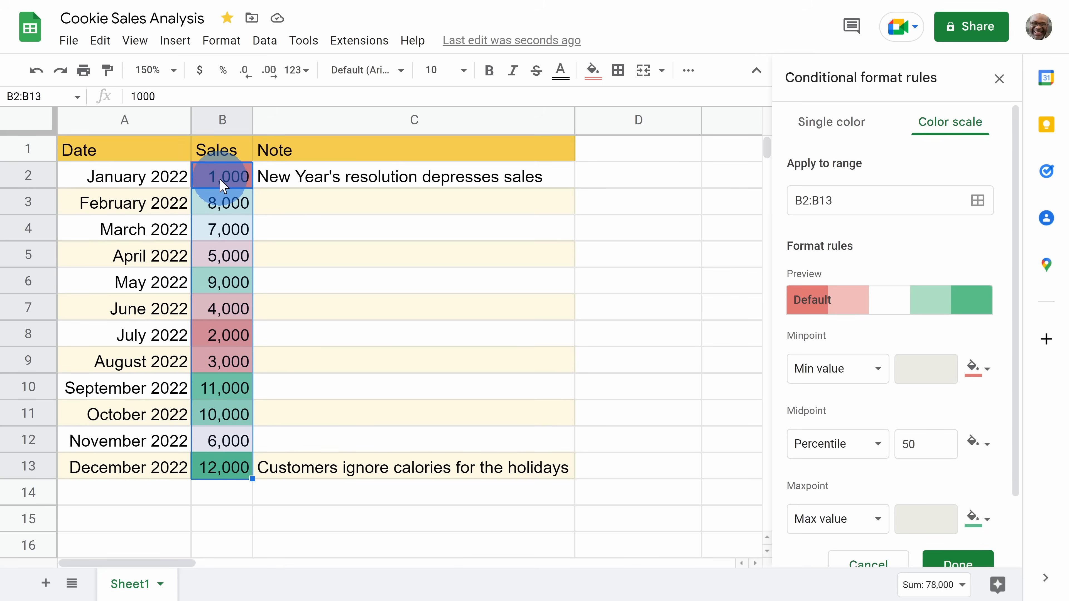
left_click(302, 205)
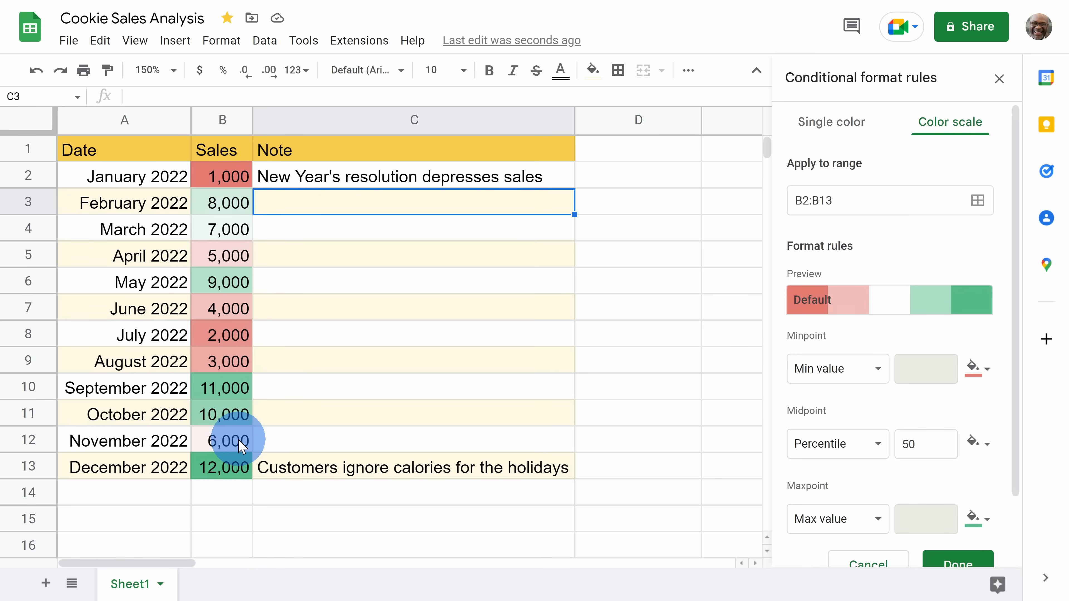
scroll(954, 239, "down", 2)
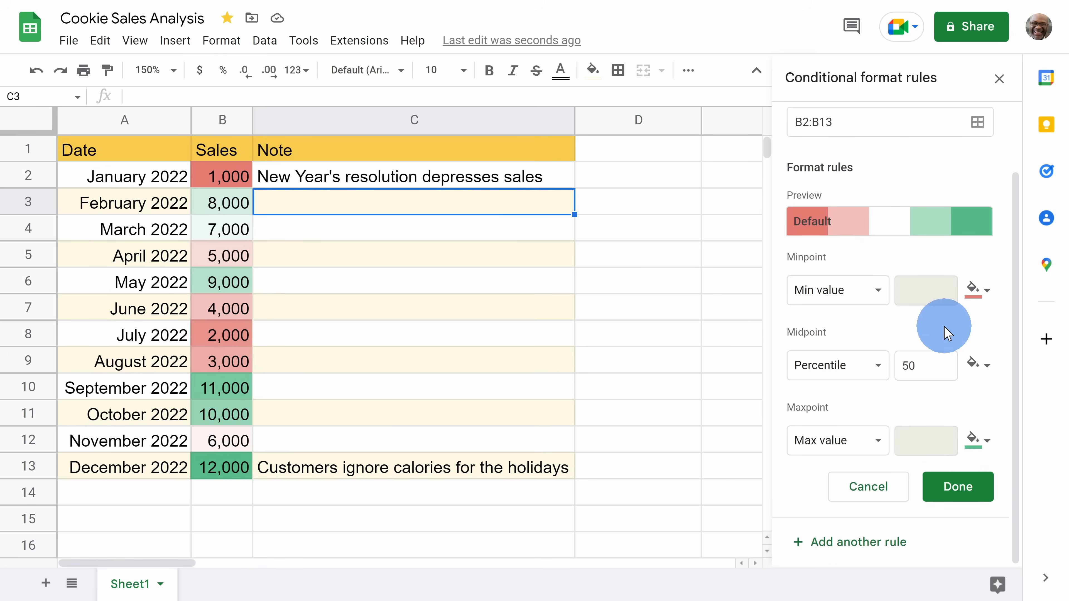
scroll(859, 328, "up", 2)
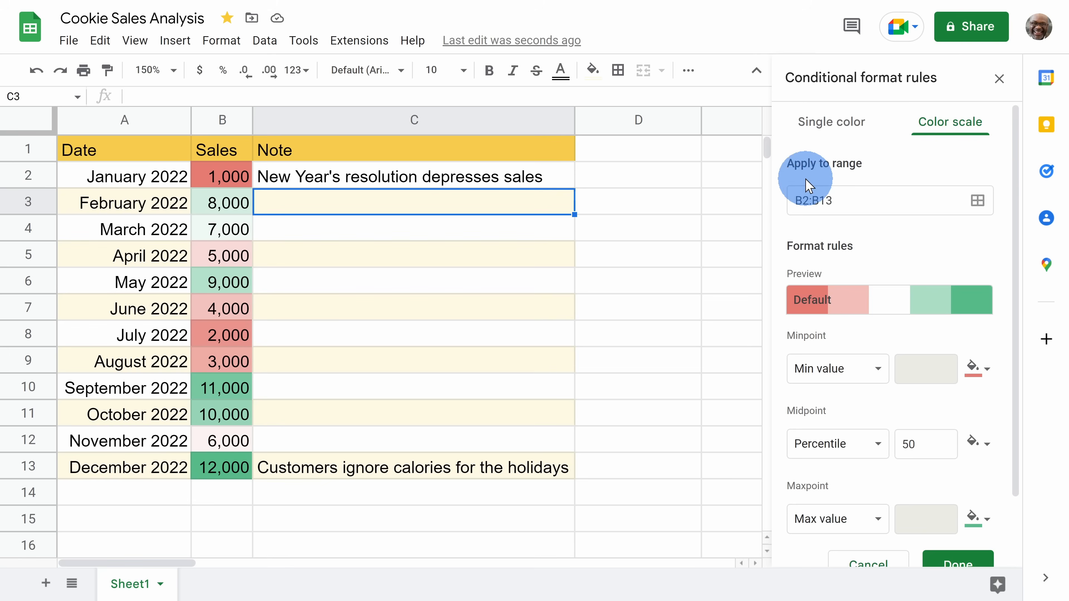
left_click(998, 83)
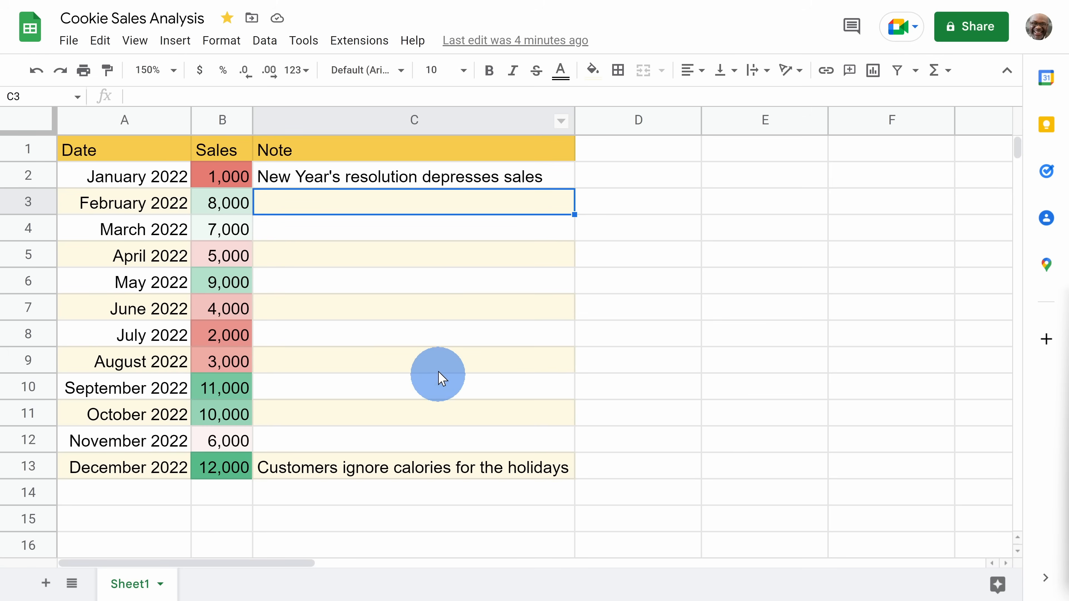
Hide the Note column C and unhide it again
right_click(430, 128)
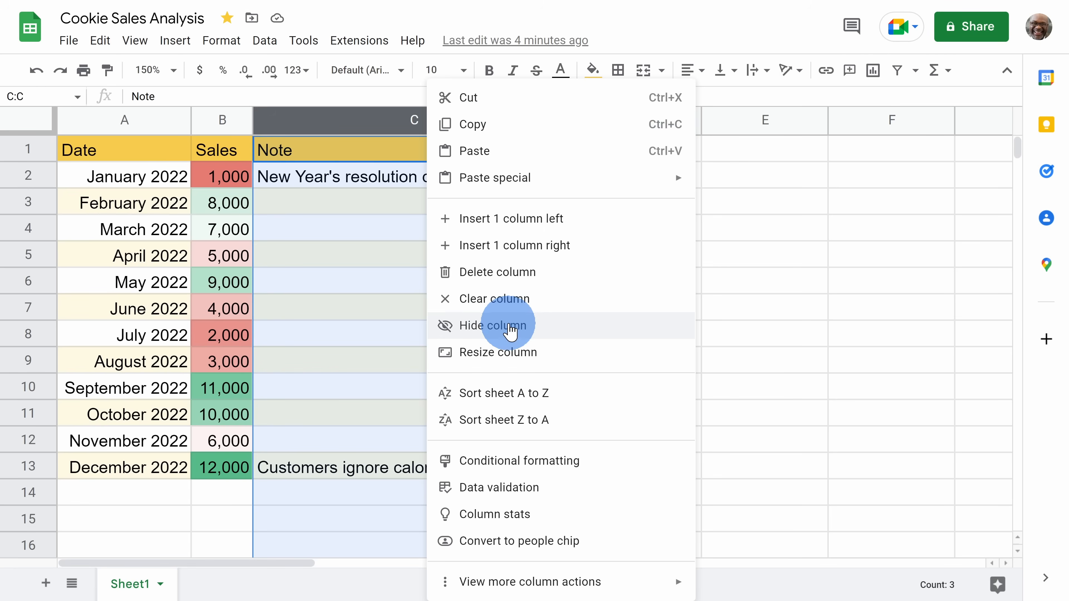
left_click(513, 333)
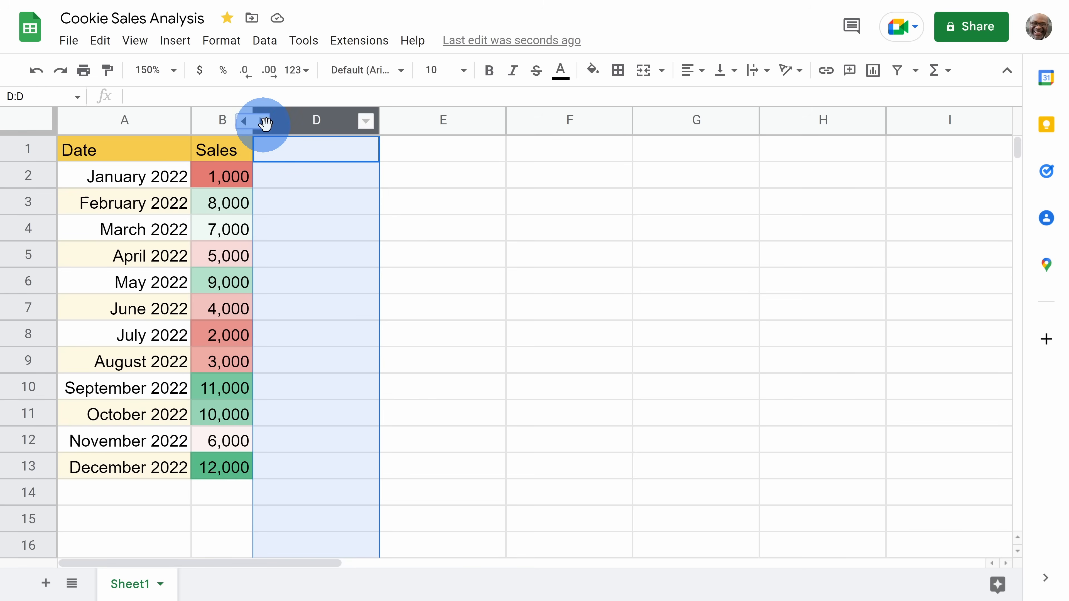
left_click(244, 121)
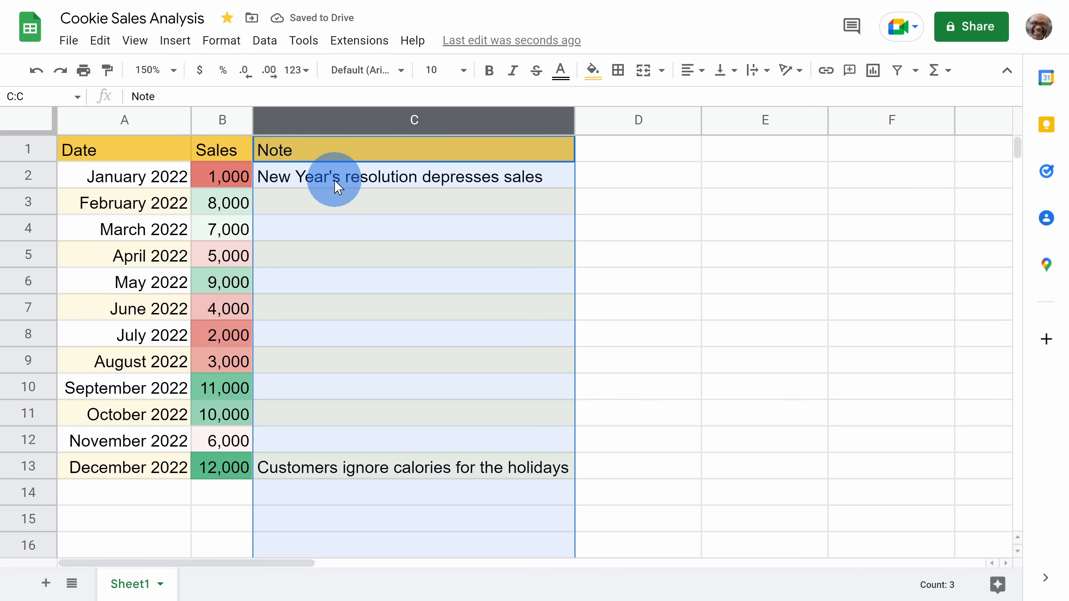
Hide the Note column C
right_click(438, 123)
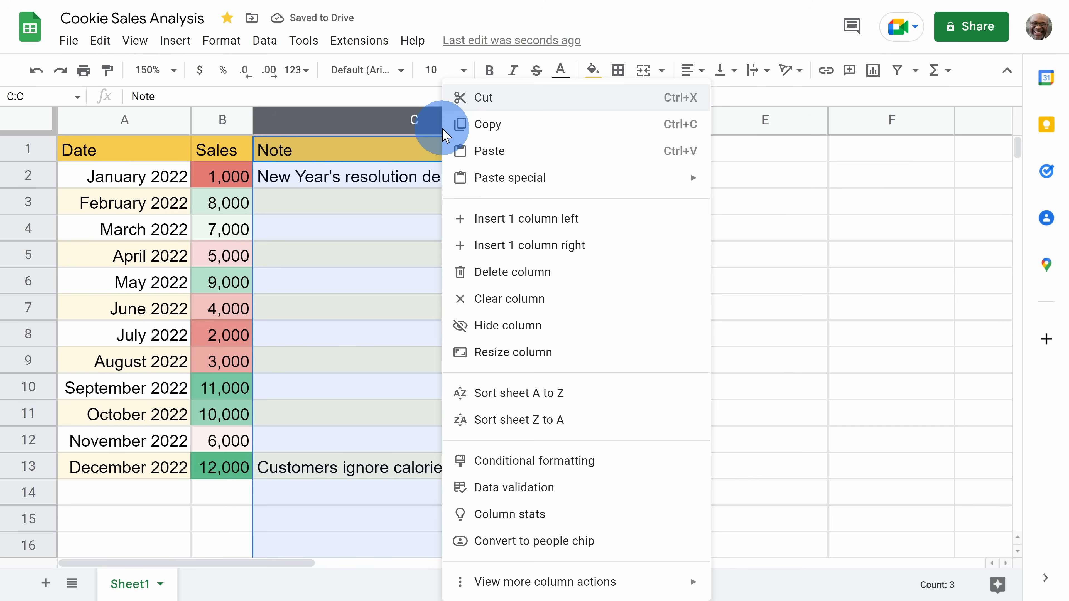
left_click(508, 325)
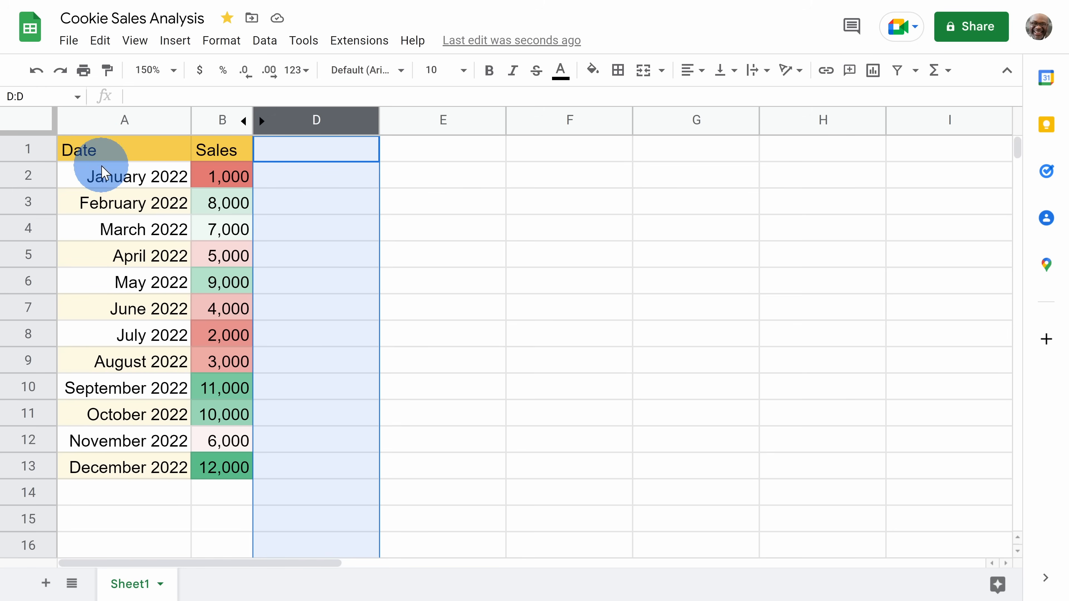
Check the column insertion options offered for one, two and five selected columns, starting from the Date column
left_click(125, 120)
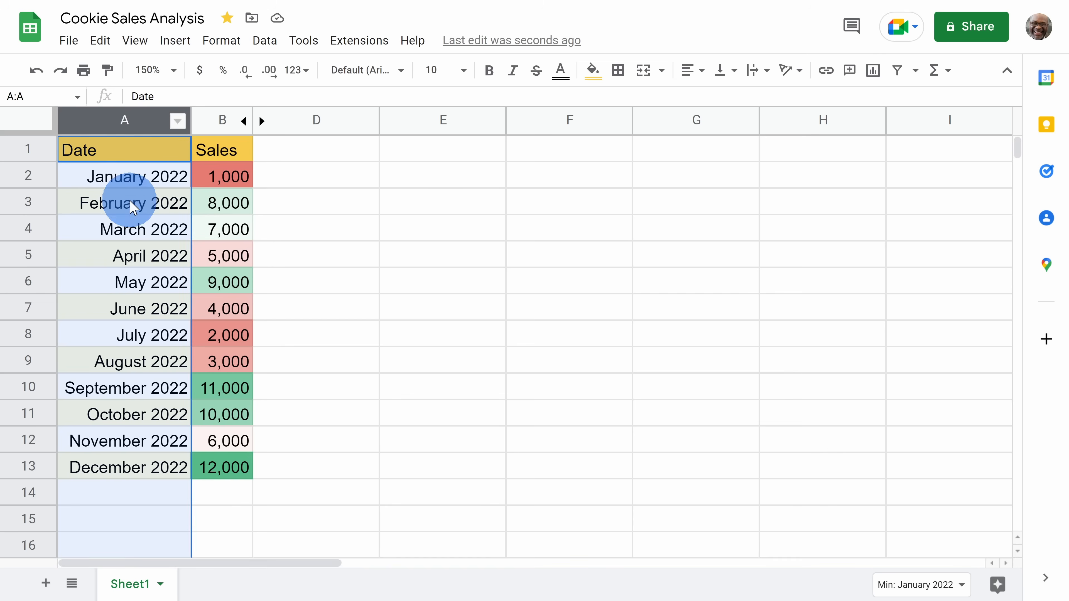
right_click(129, 126)
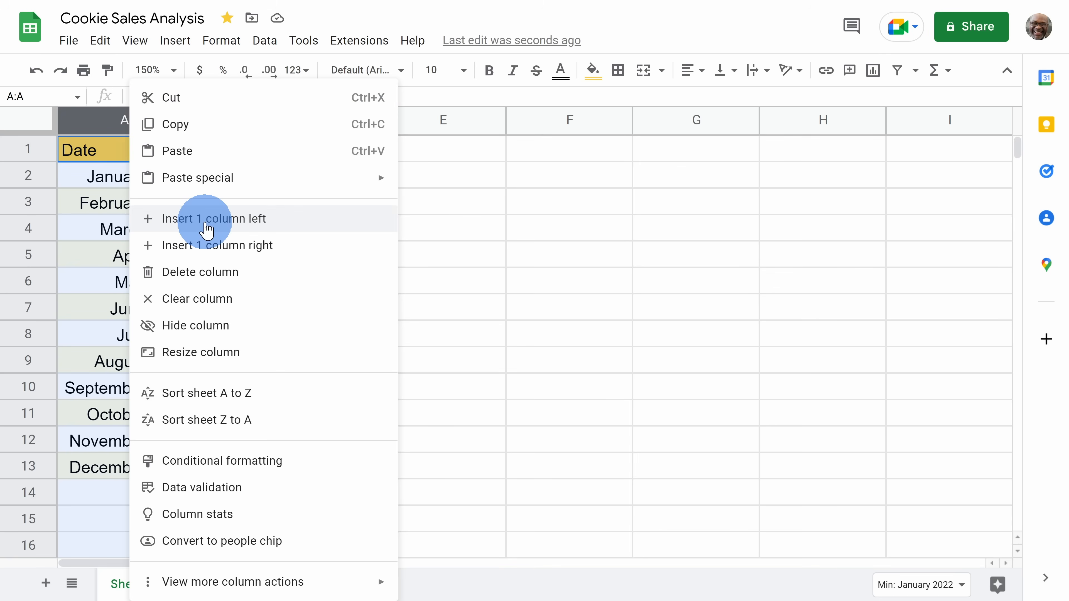
left_click(102, 203)
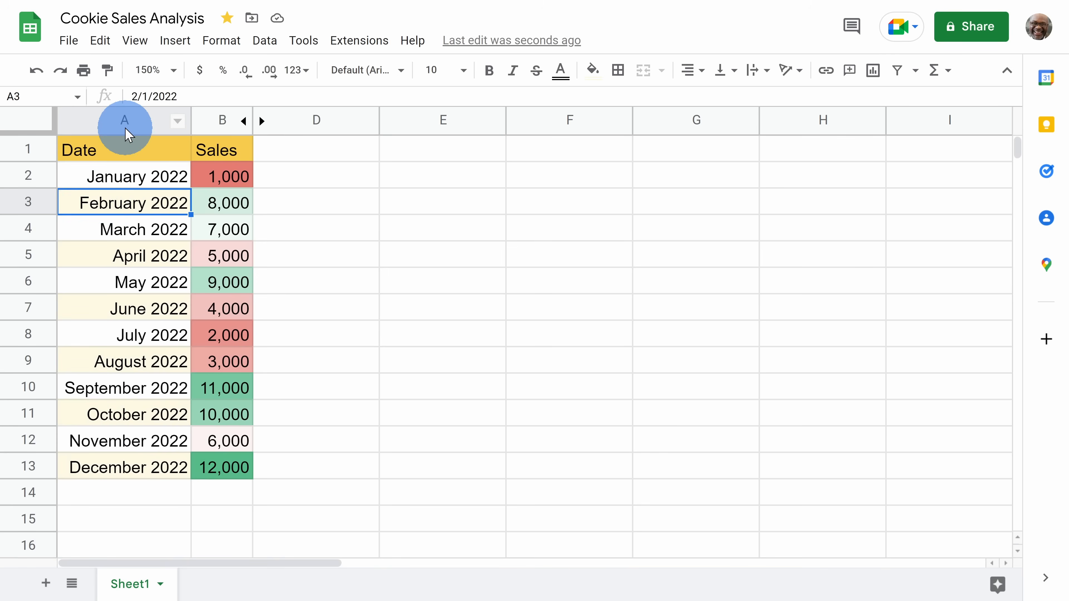
left_click_drag(125, 126, 220, 118)
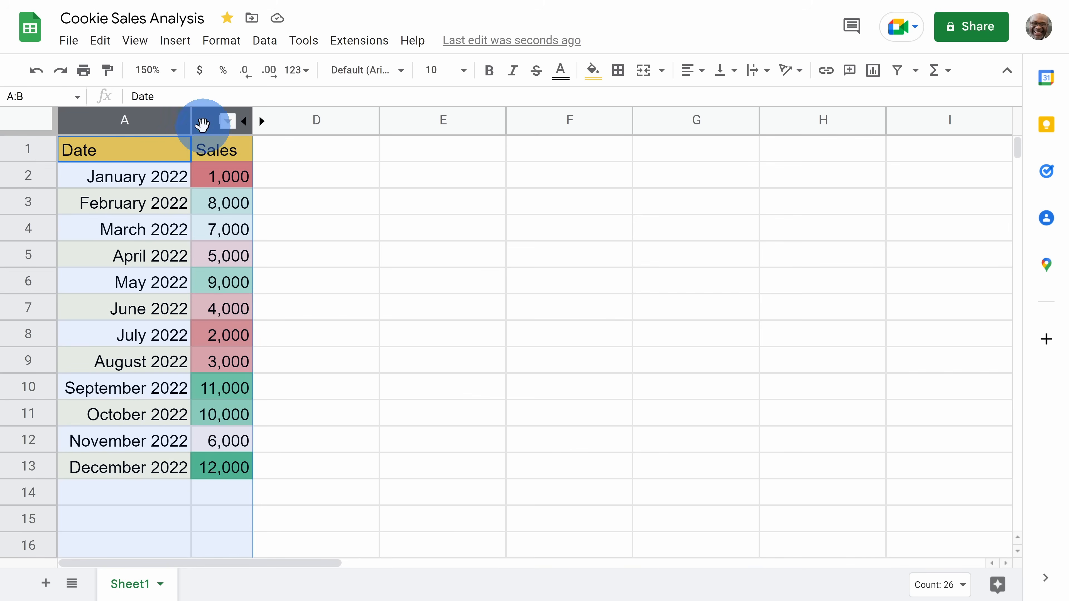
right_click(210, 120)
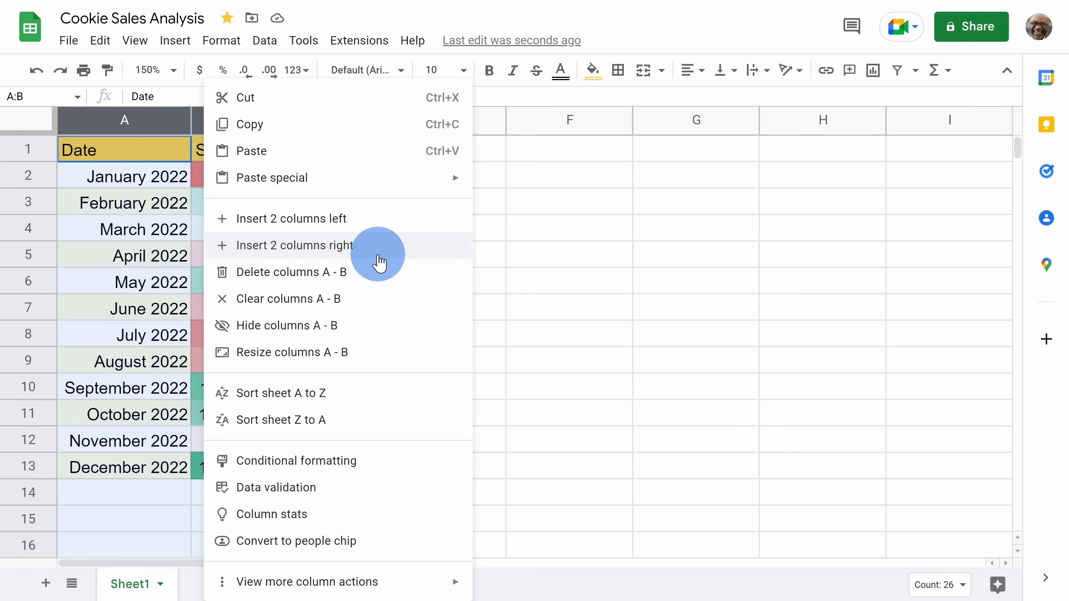
left_click(119, 228)
left_click_drag(119, 123, 423, 108)
right_click(460, 123)
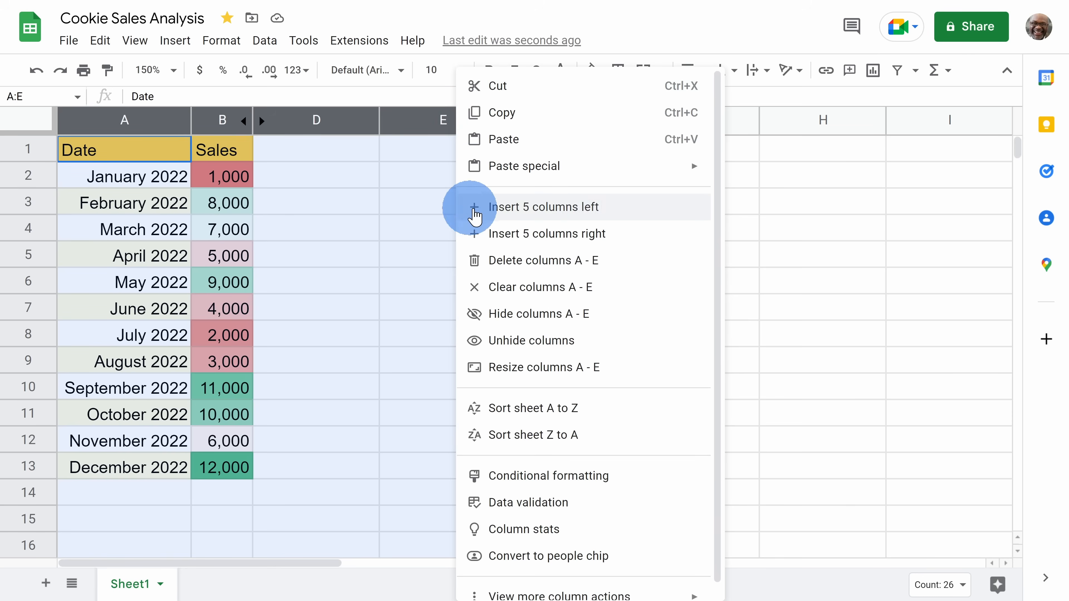
left_click(391, 209)
Insert one new column to the left of the Date column
left_click(118, 120)
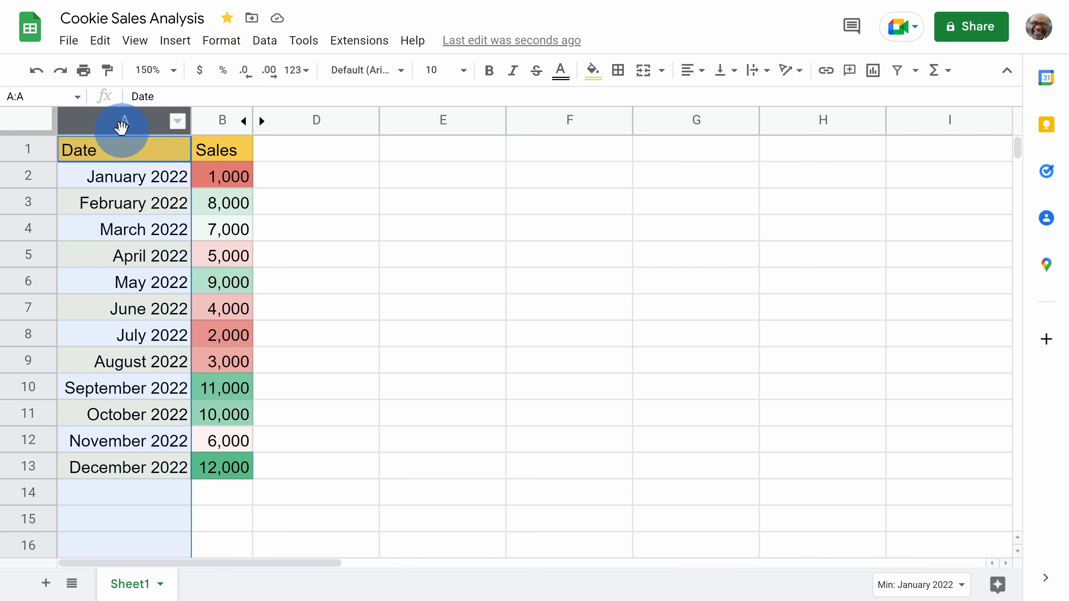
right_click(124, 123)
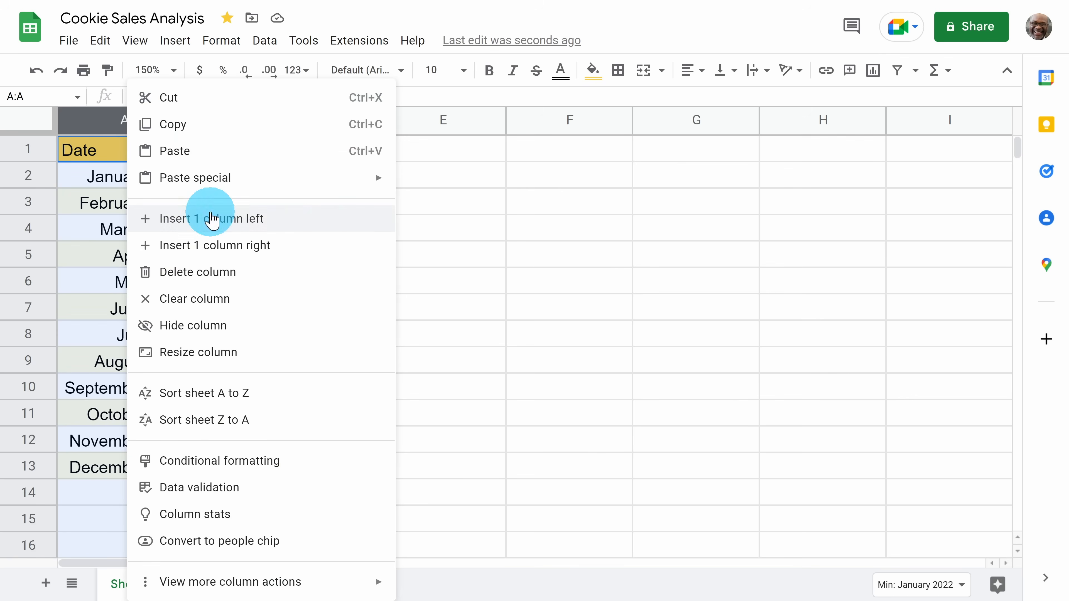
left_click(212, 221)
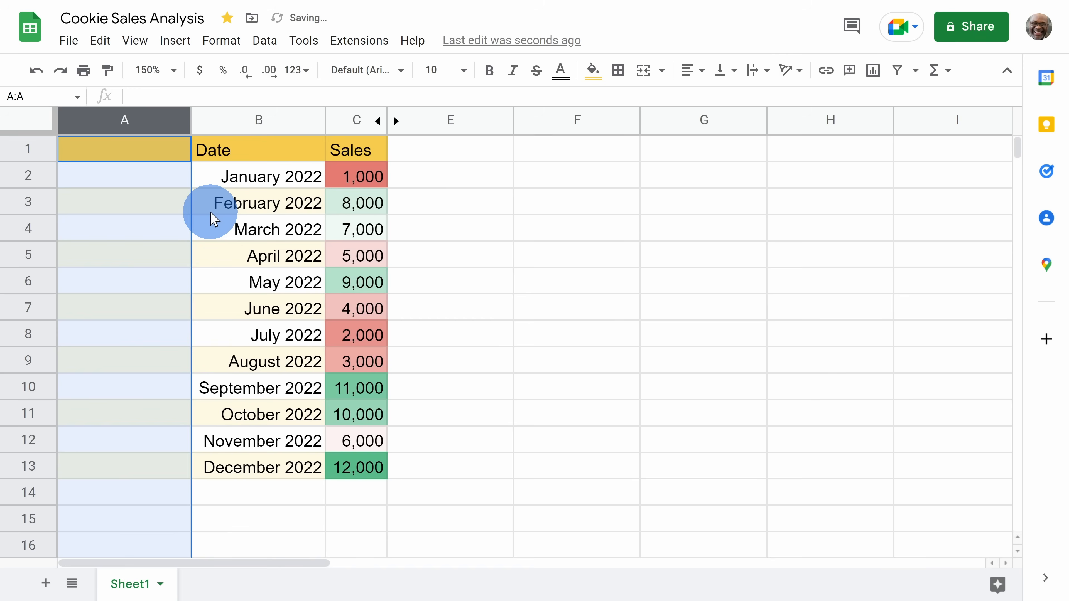
Enter the header Country in A1 and United States in A2
left_click(150, 156)
type("Country")
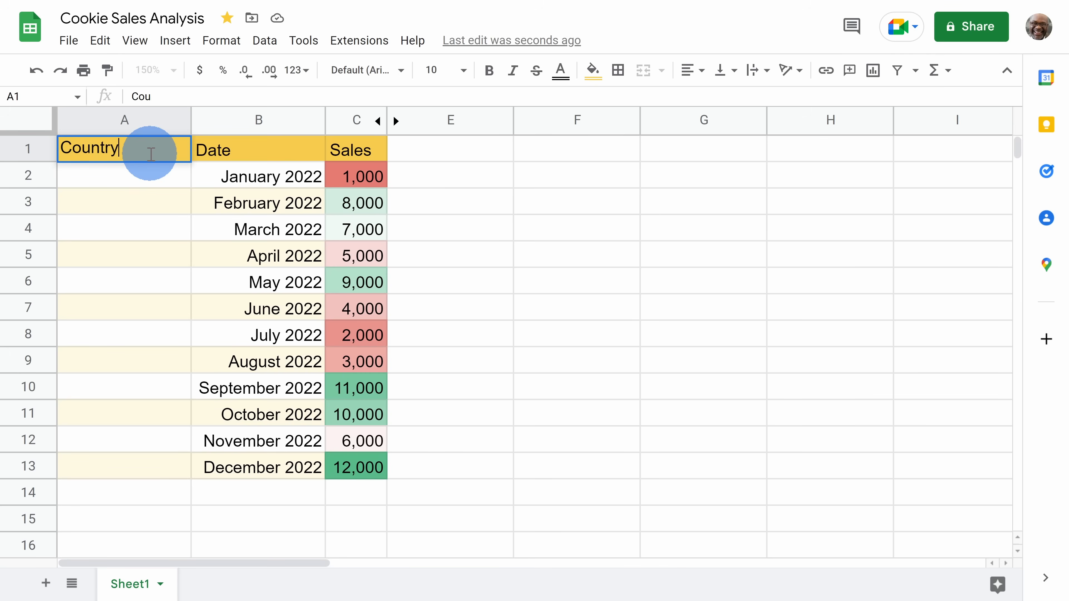
key("Tab")
key("Return")
type("United States")
key("Return")
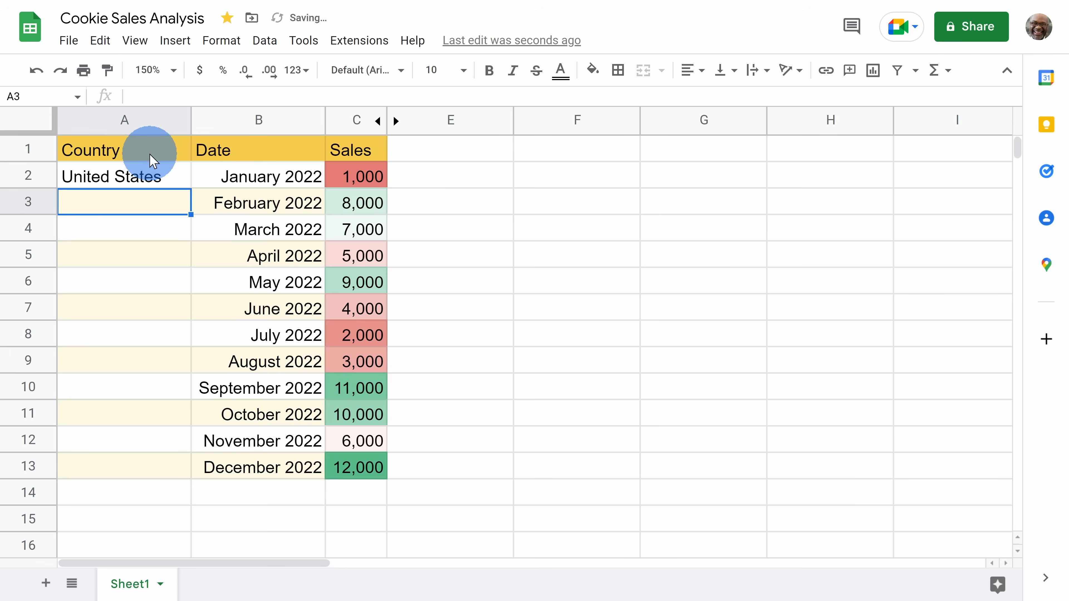
Fill United States from A2 down to A13, undo that fill and fill the same range again
left_click(97, 179)
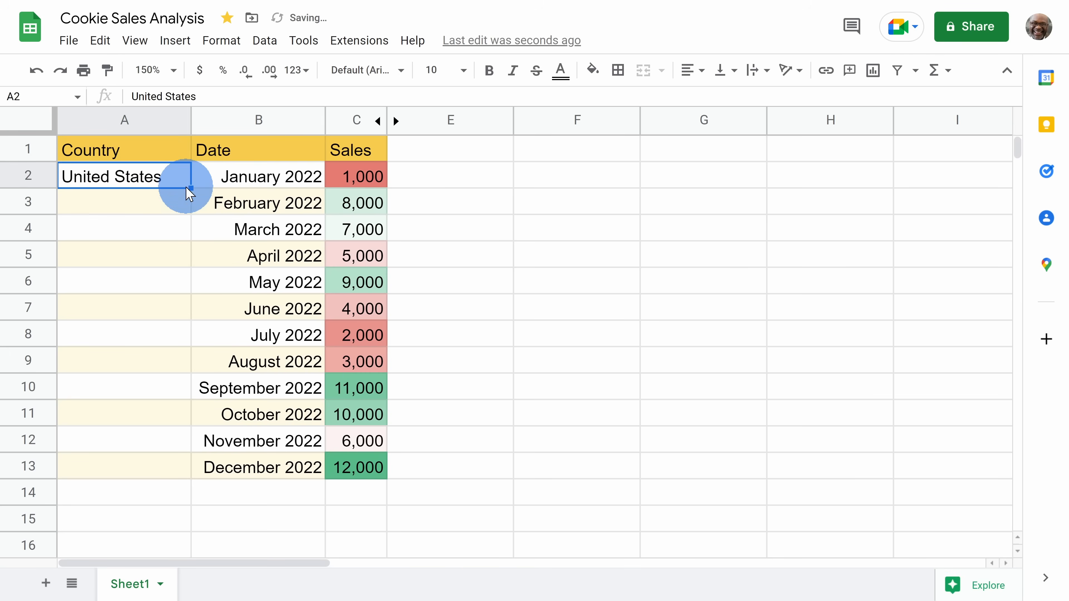
left_click_drag(189, 189, 169, 468)
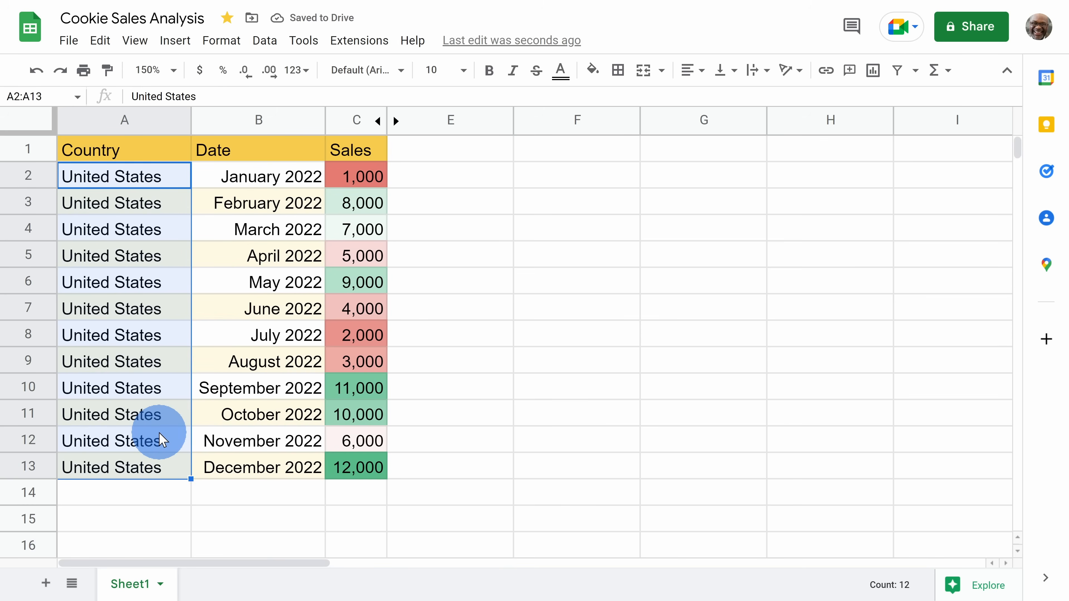
left_click(35, 70)
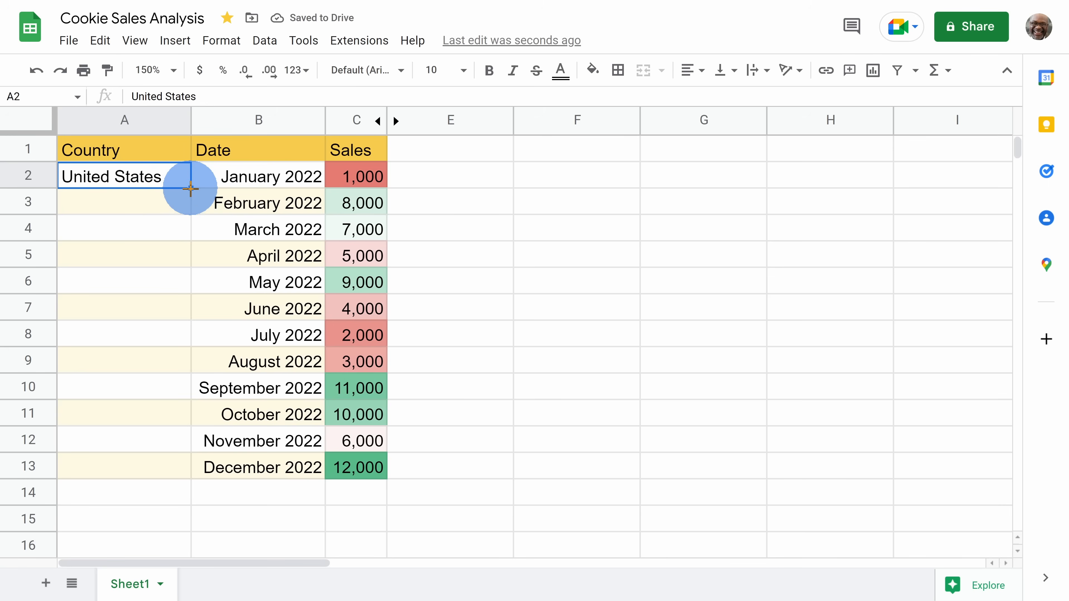
double_click(191, 188)
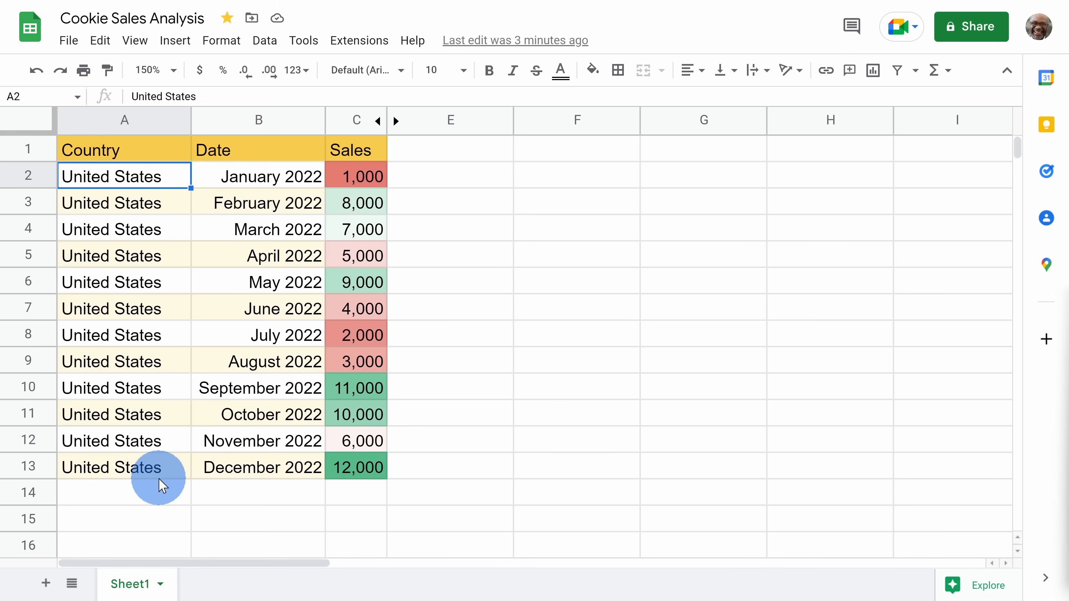
Freeze the header row with Country, Date and Sales so it stays in view while scrolling
scroll(163, 486, "down", 3)
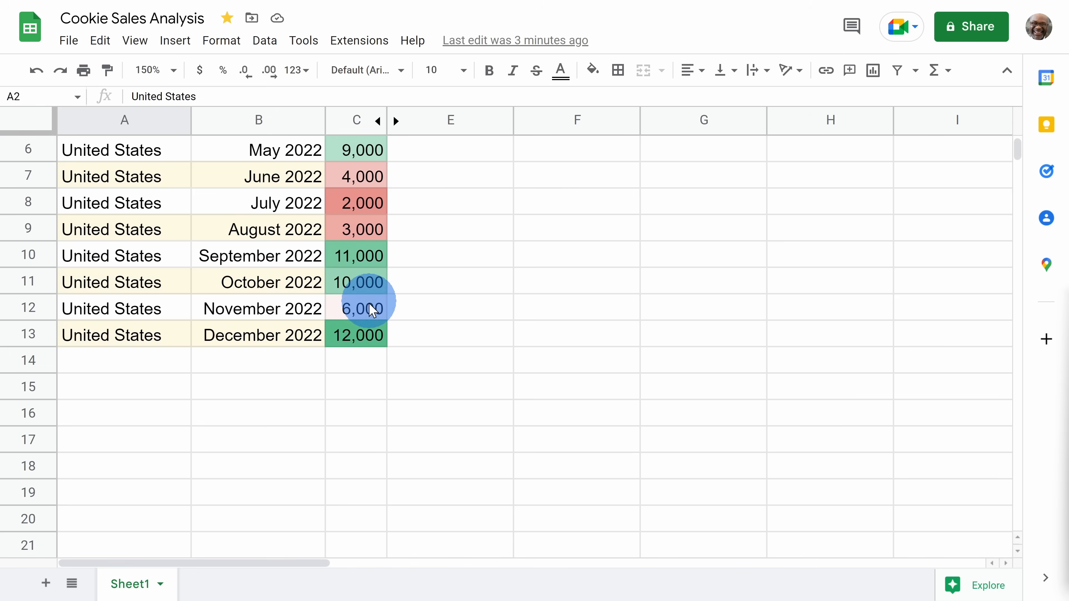
scroll(371, 315, "down", 2)
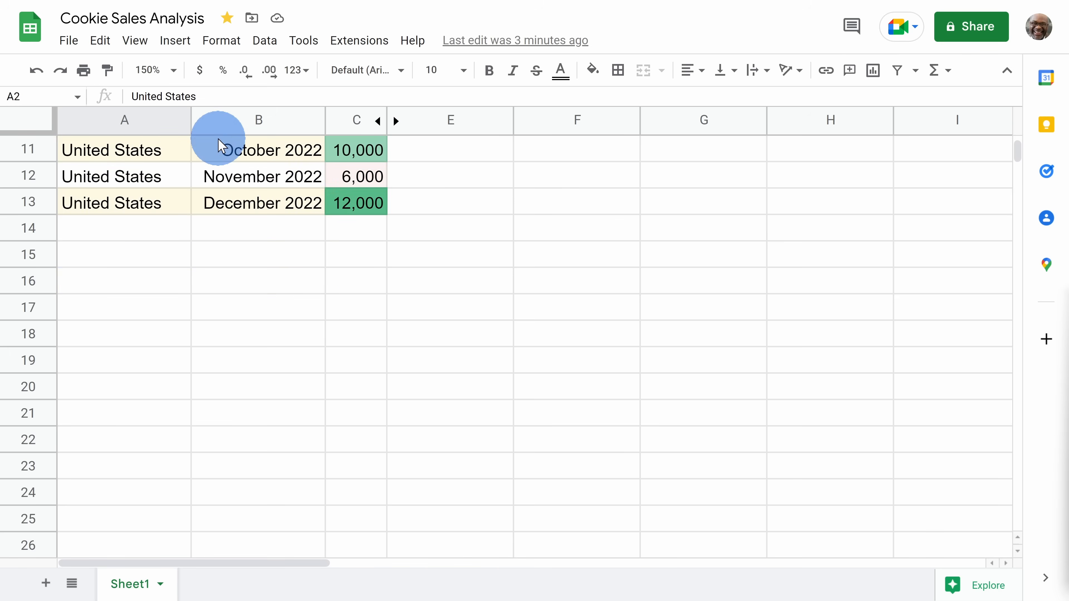
scroll(351, 201, "up", 4)
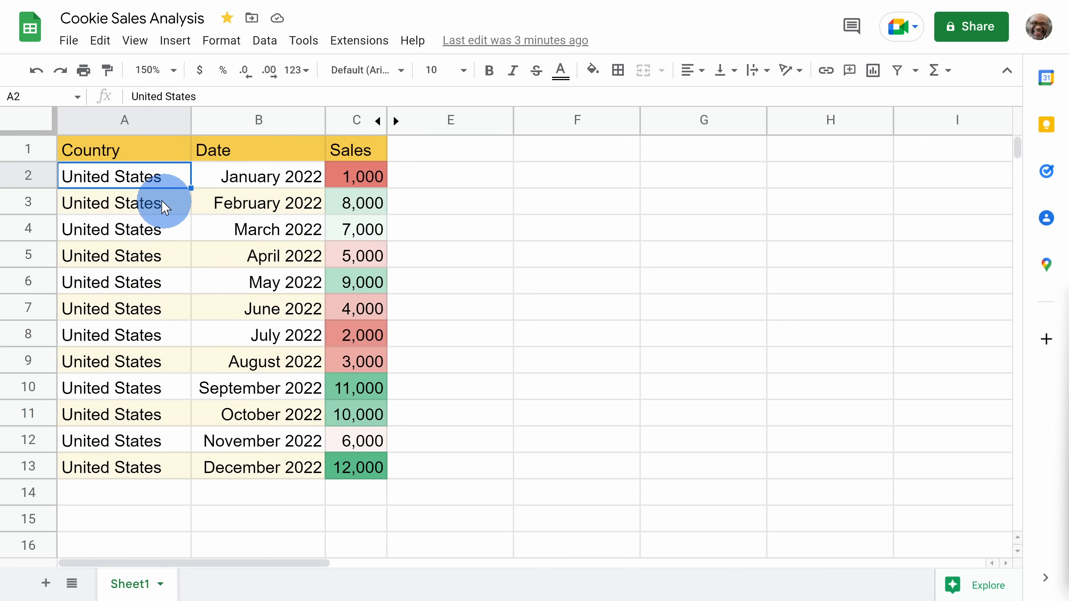
left_click(134, 42)
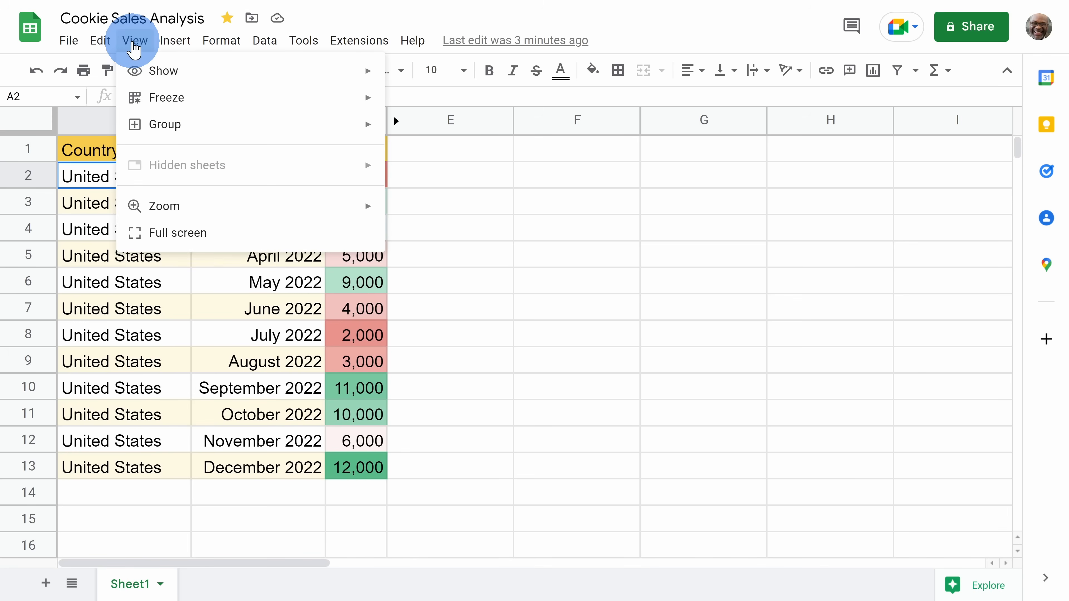
mouse_move(165, 101)
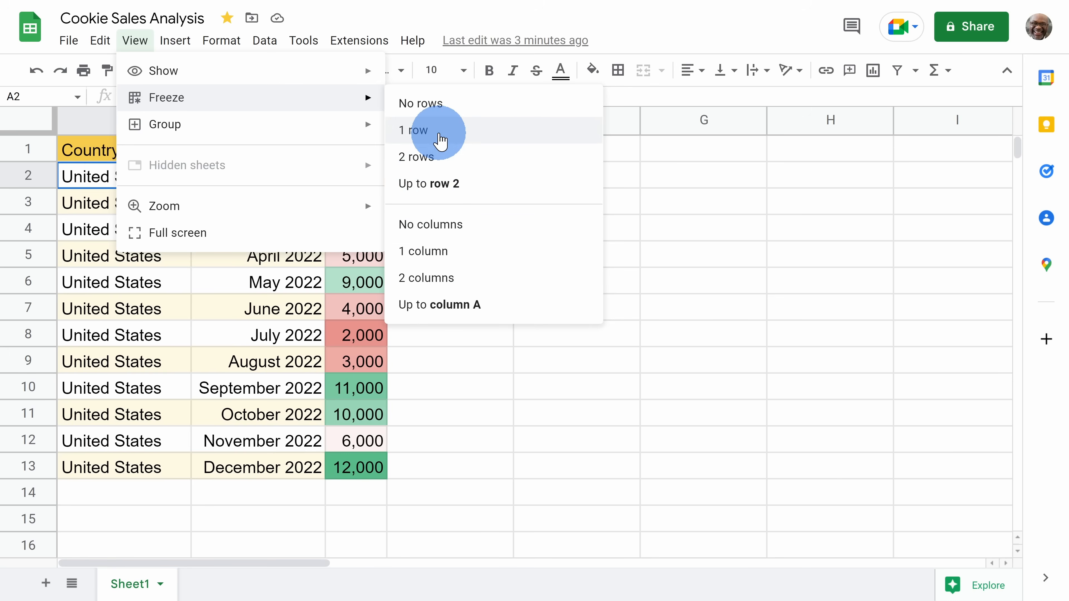
left_click(440, 133)
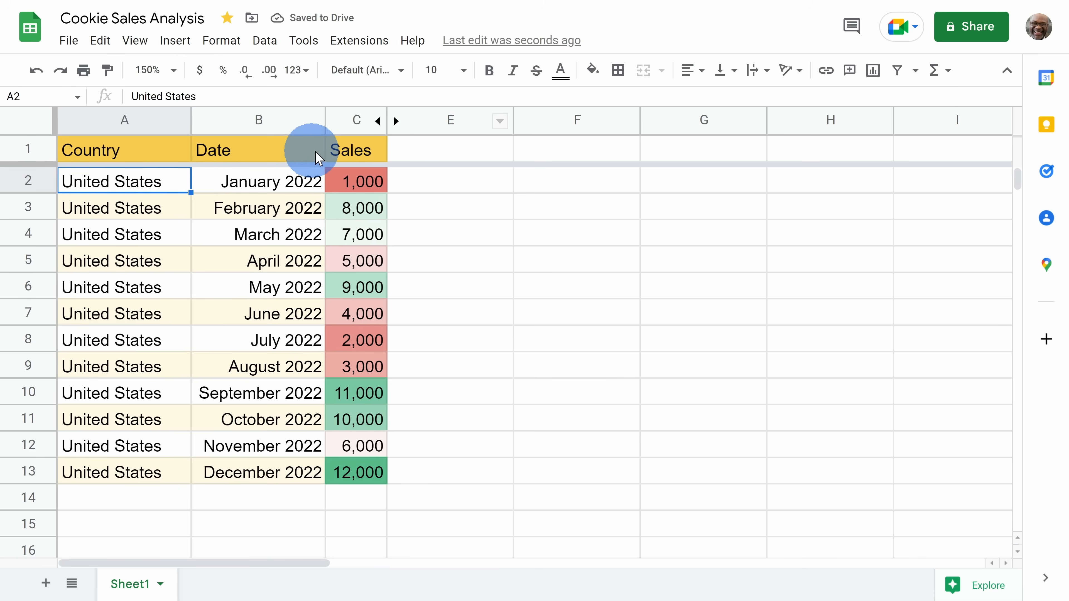
scroll(299, 269, "down", 6)
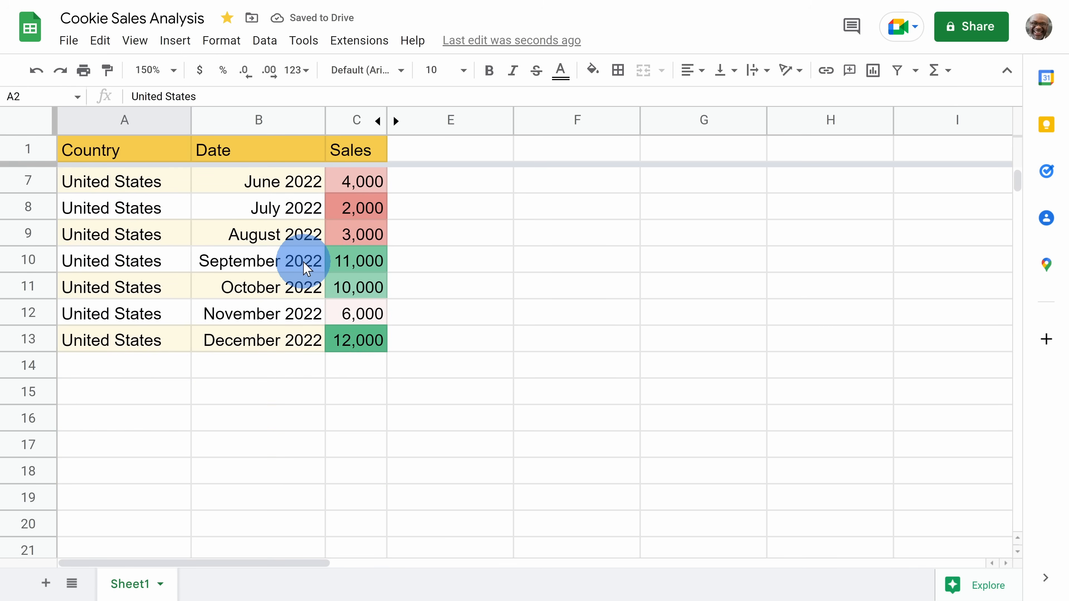
scroll(332, 223, "up", 5)
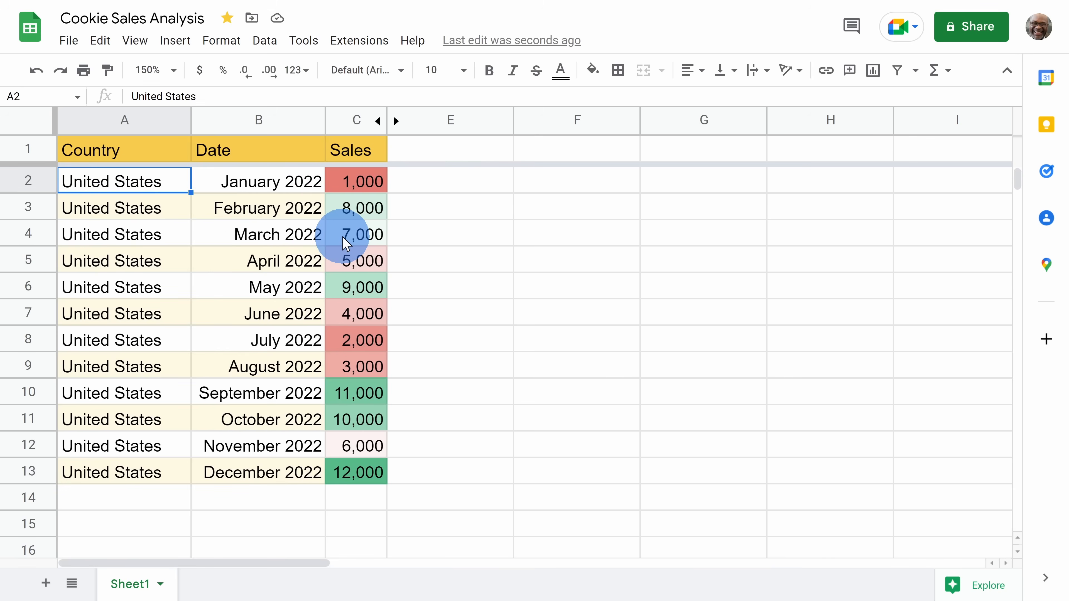
left_click(136, 41)
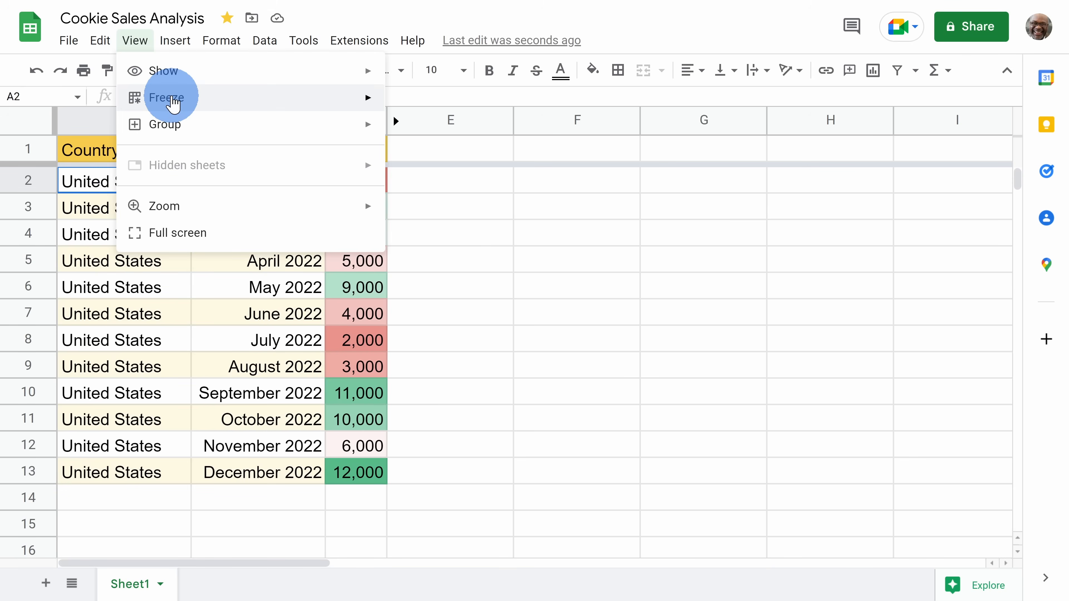
mouse_move(281, 96)
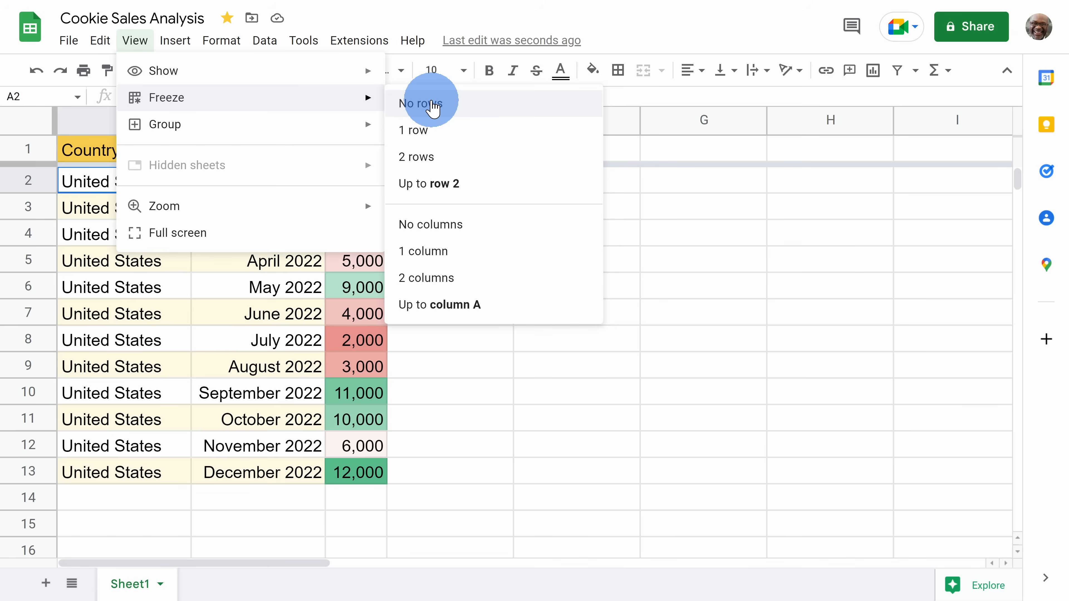
left_click(103, 186)
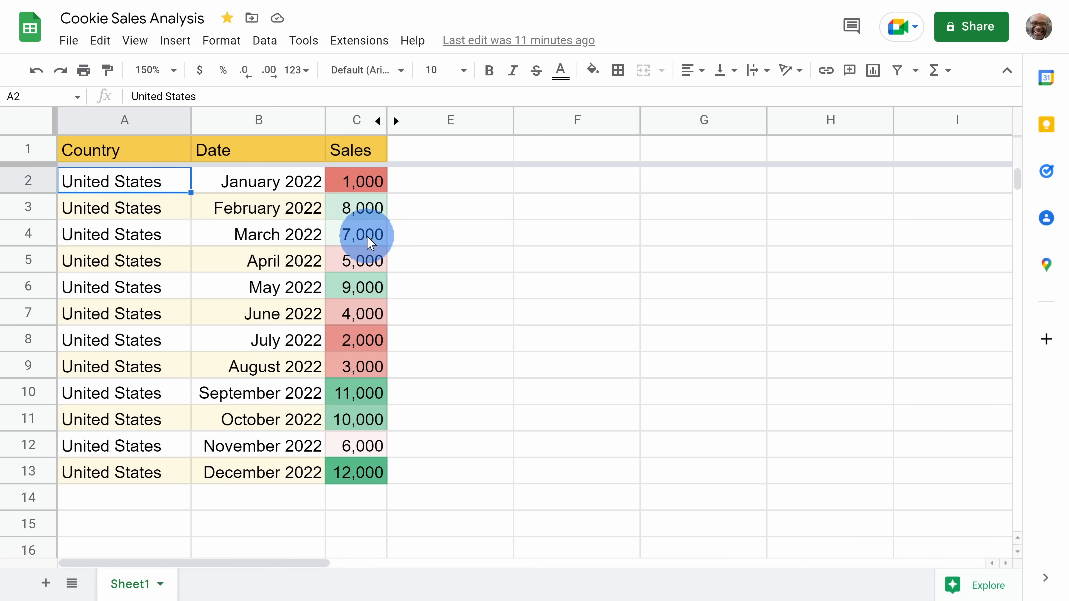
Open the column stats for the Sales column and review the sum, average, median, minimum and maximum values
left_click(362, 180)
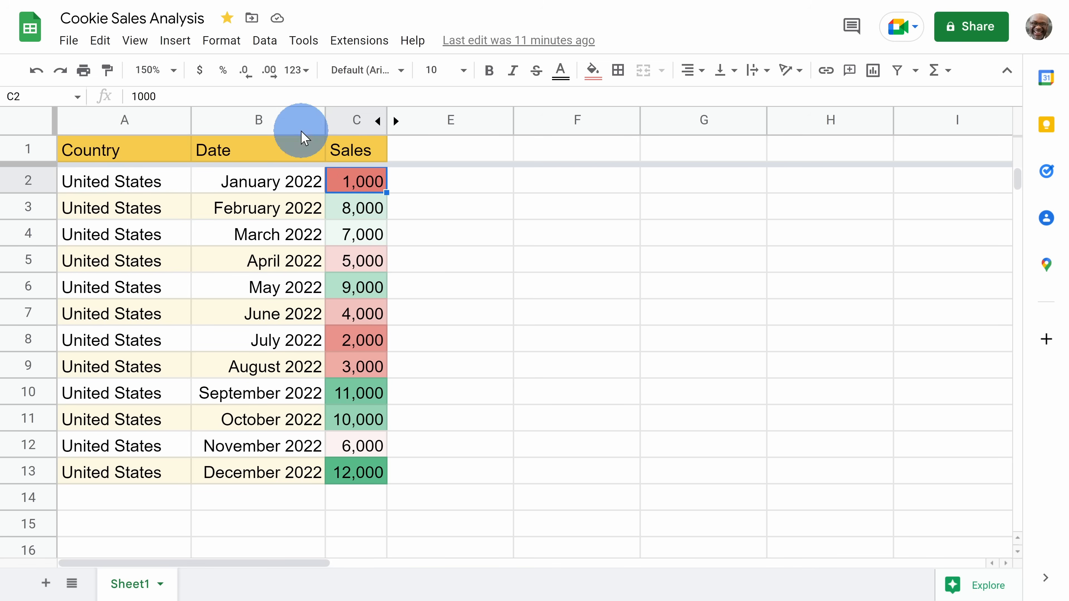
left_click(265, 41)
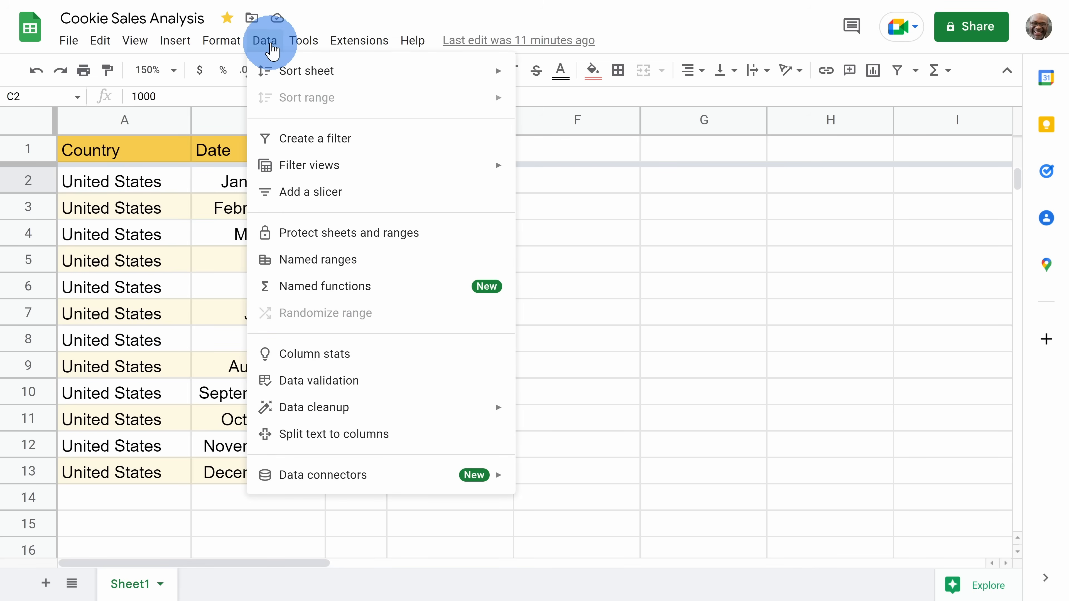
left_click(343, 356)
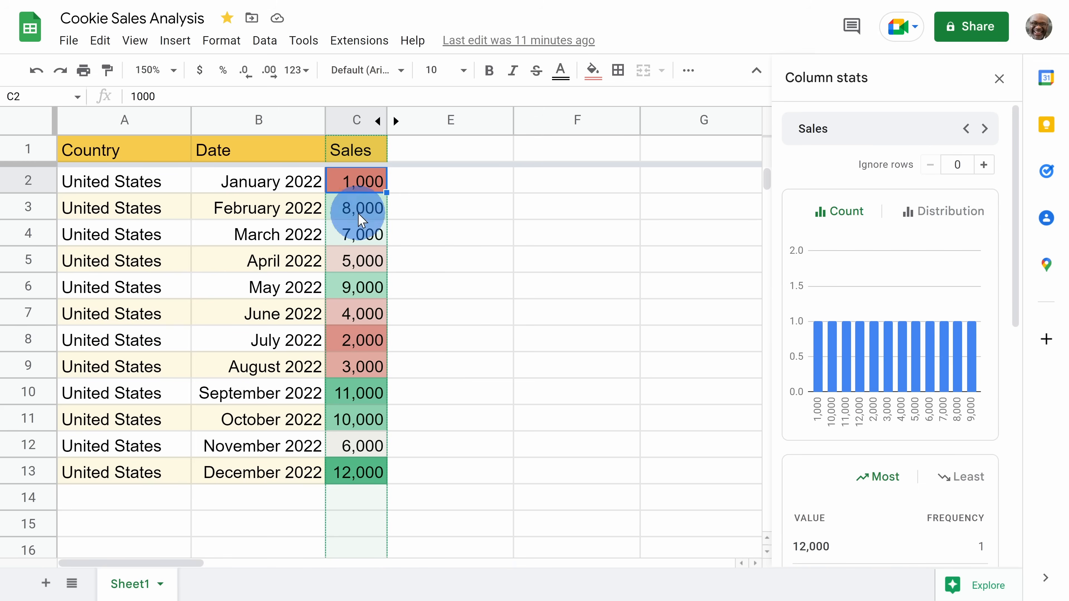
scroll(901, 208, "down", 1)
scroll(900, 209, "down", 7)
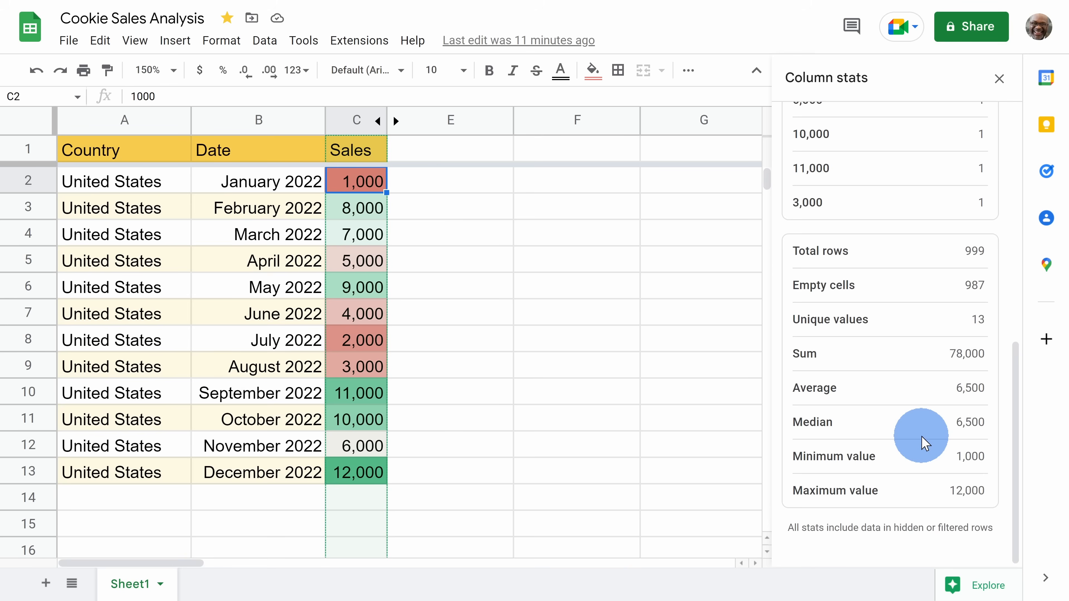
Close the column stats, select the January to March sales in C2:C4 and review the quick summary calculations for the selection
left_click(1000, 80)
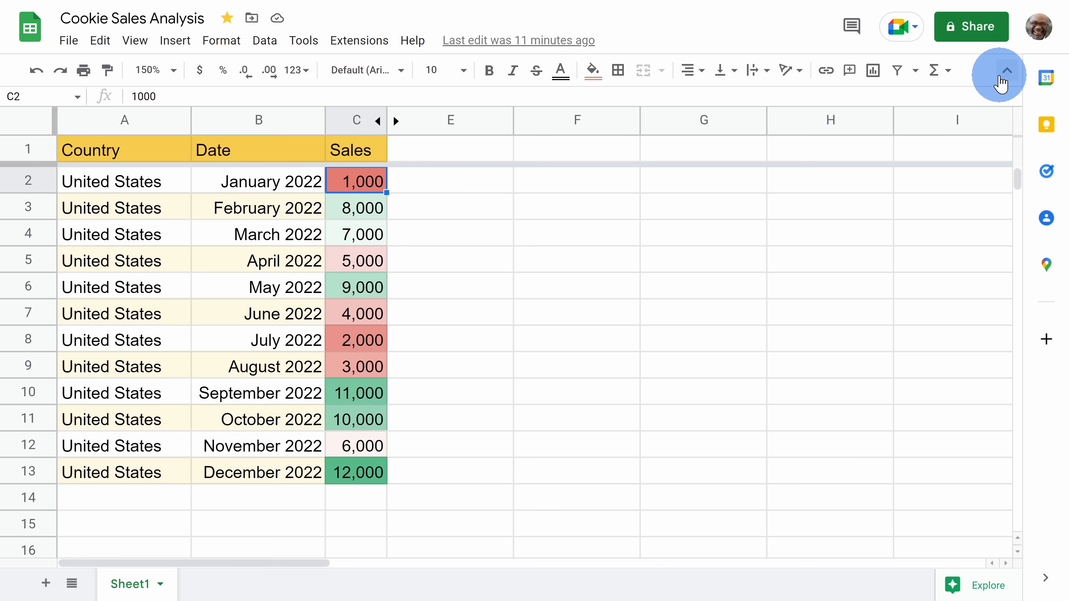
left_click_drag(358, 180, 363, 236)
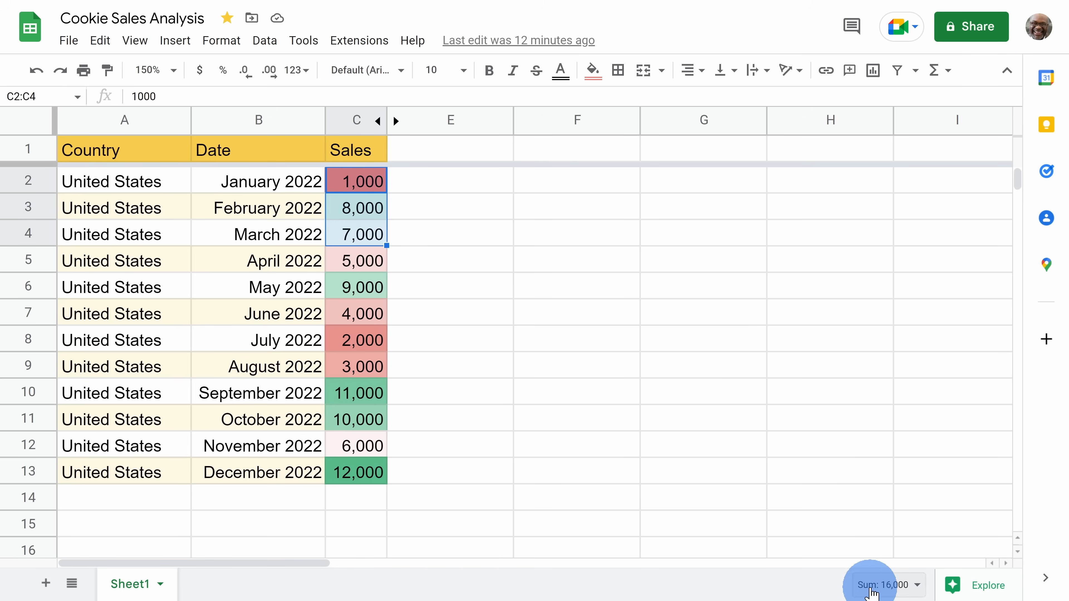
left_click(917, 588)
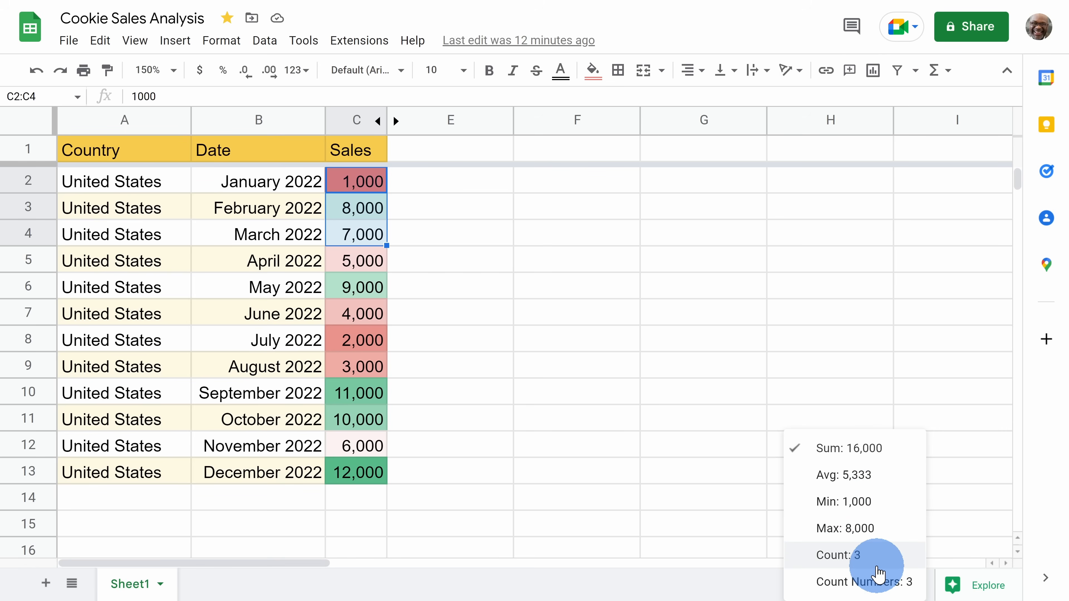
left_click(700, 586)
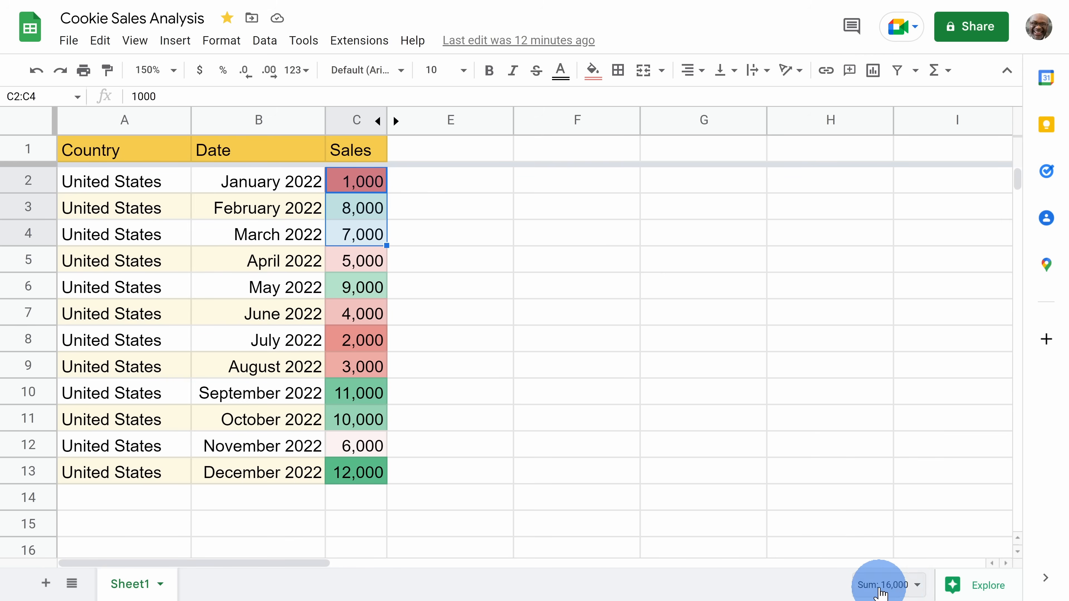
Open Explore for the selected sales and review its summary statistics, suggested questions and analysis charts
left_click(968, 588)
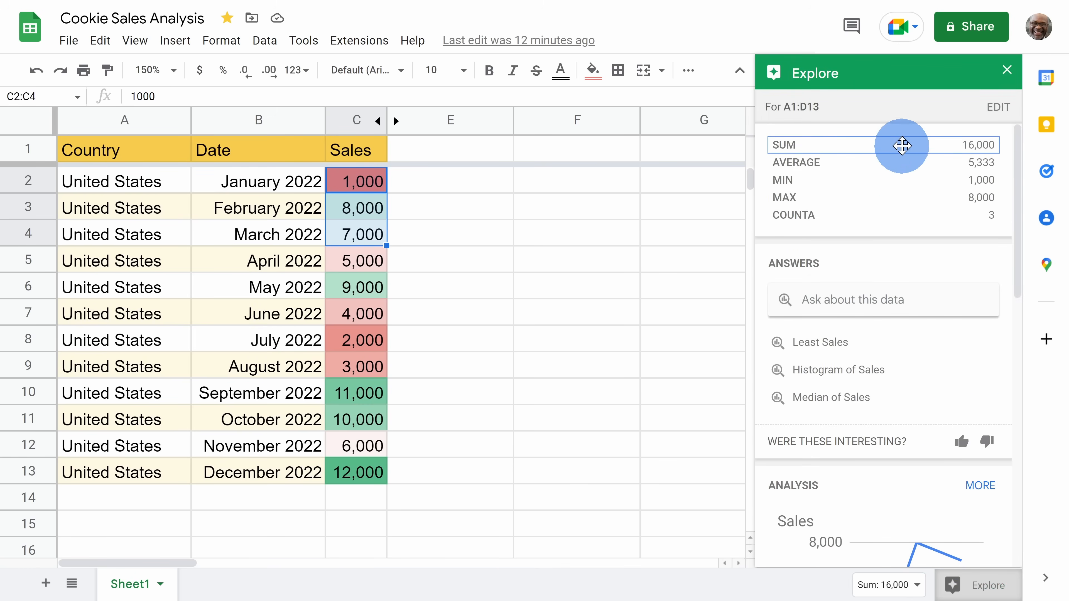
scroll(902, 226, "down", 5)
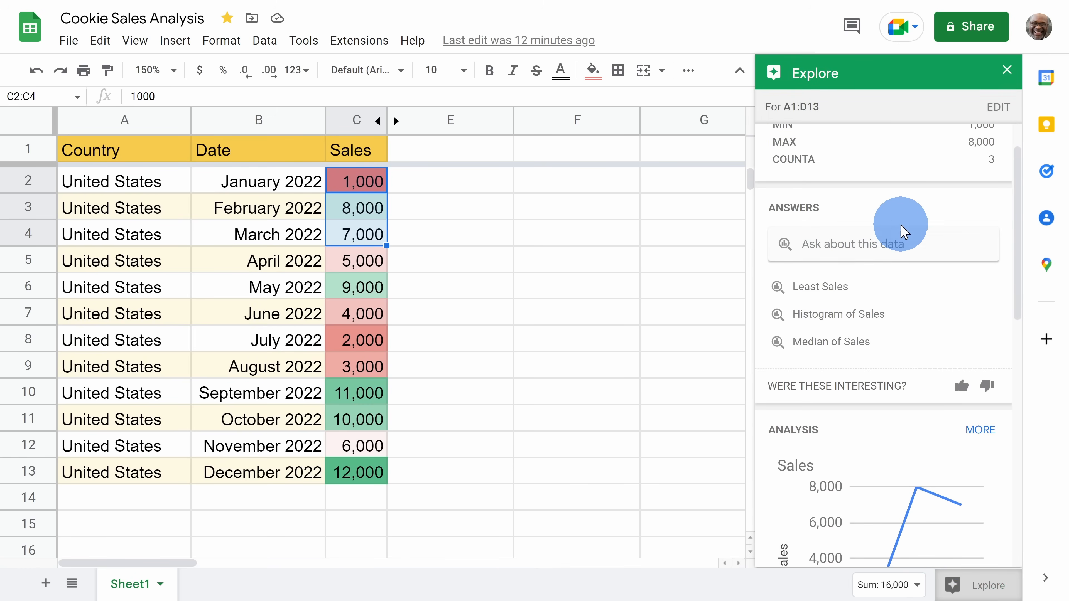
scroll(904, 228, "down", 2)
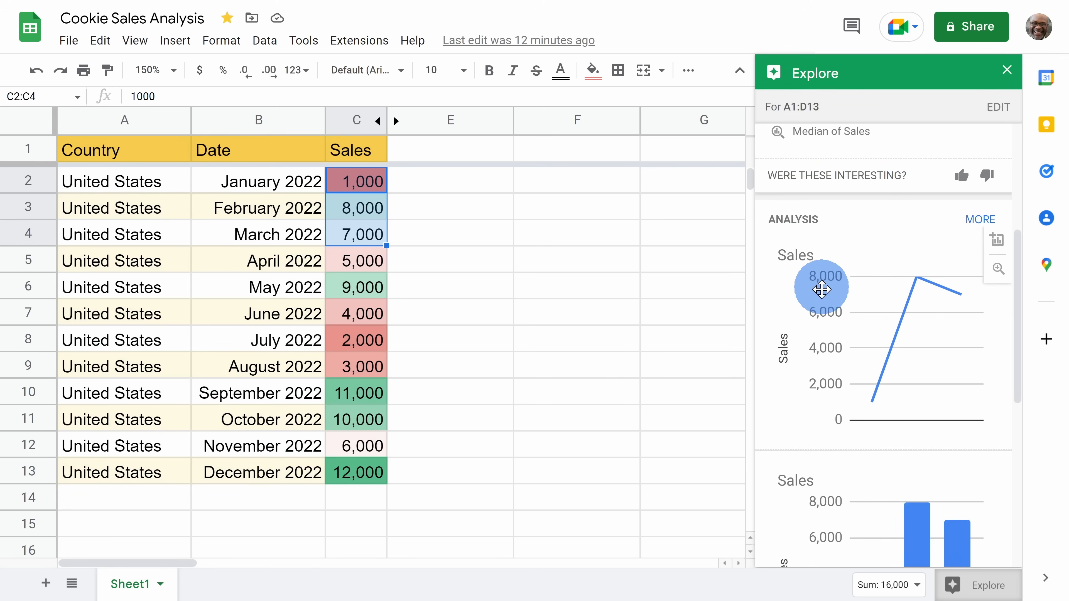
scroll(825, 312, "down", 2)
scroll(847, 470, "down", 8)
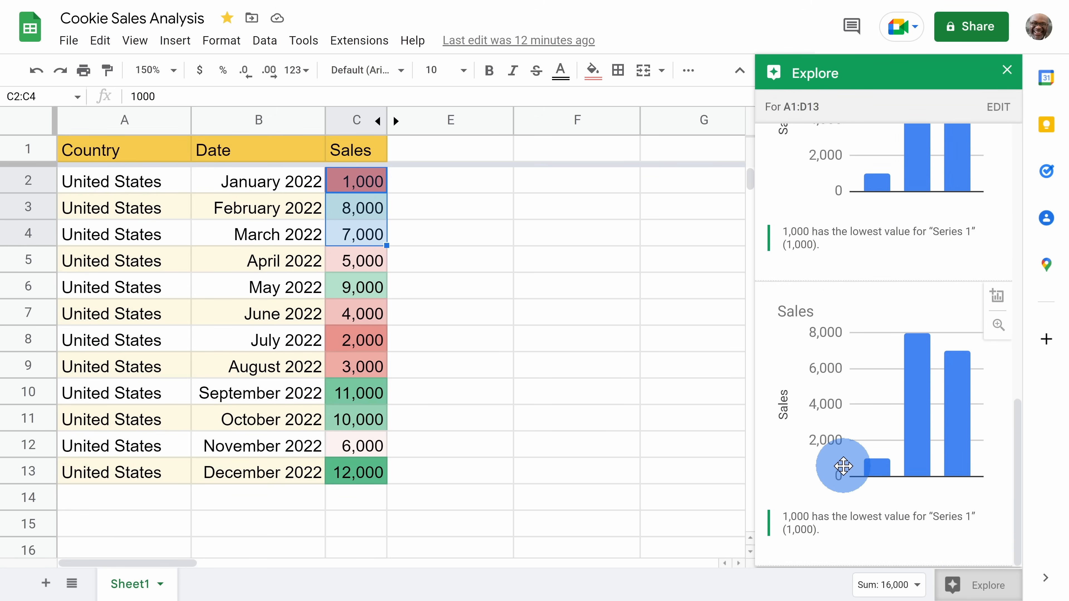
Insert the suggested Sales column chart from Explore into the sheet beside the data and delete it again
mouse_move(924, 345)
left_click_drag(924, 345, 410, 251)
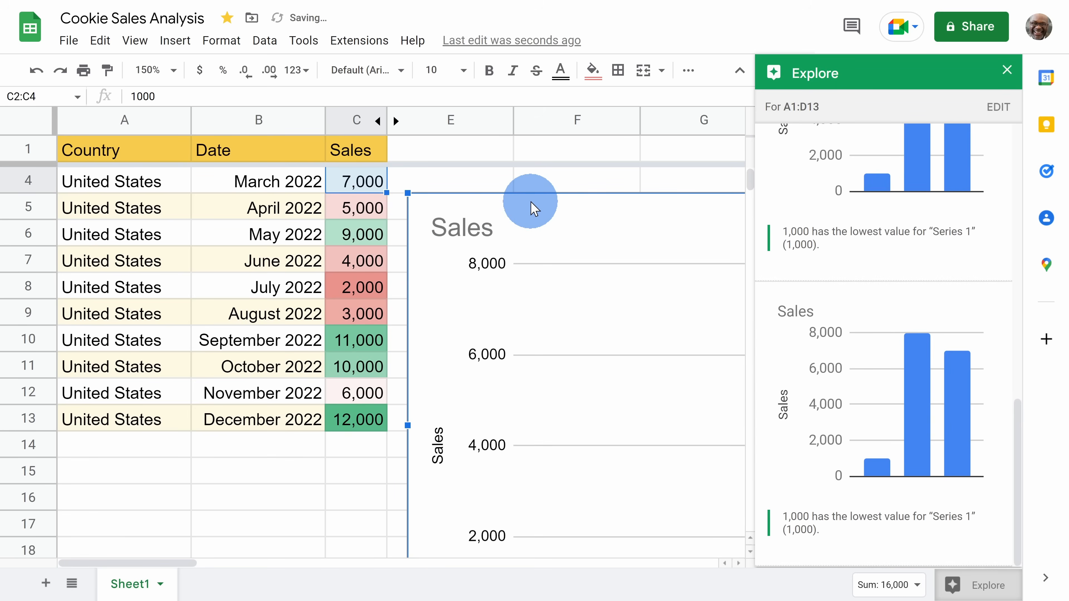
key("Delete")
scroll(493, 240, "up", 1)
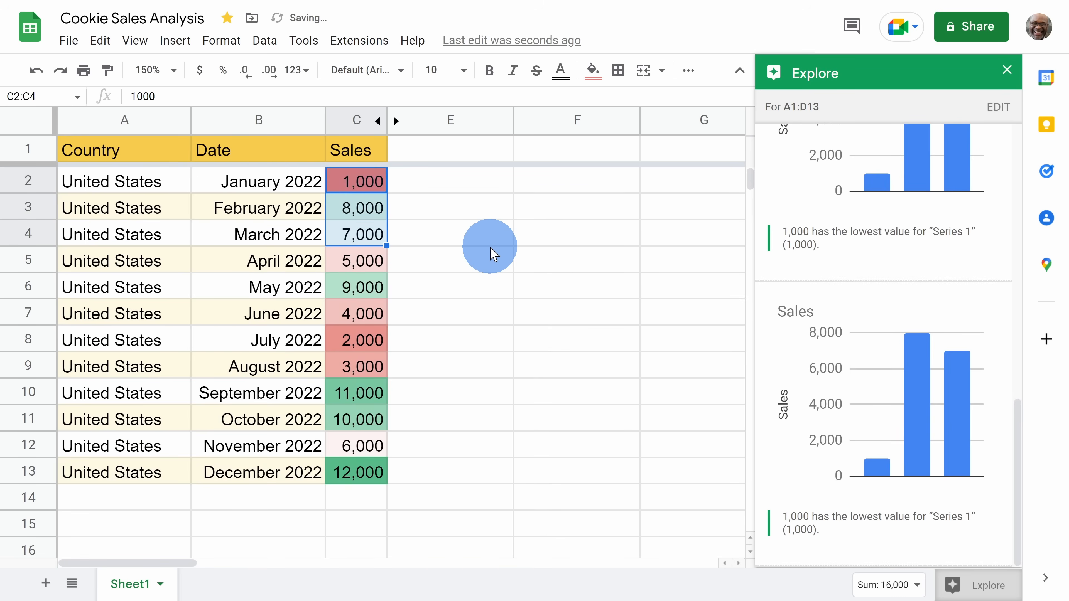
Review Explore's suggestions for the whole table, ask it for "total sales", read the answer and close Explore
left_click(370, 208)
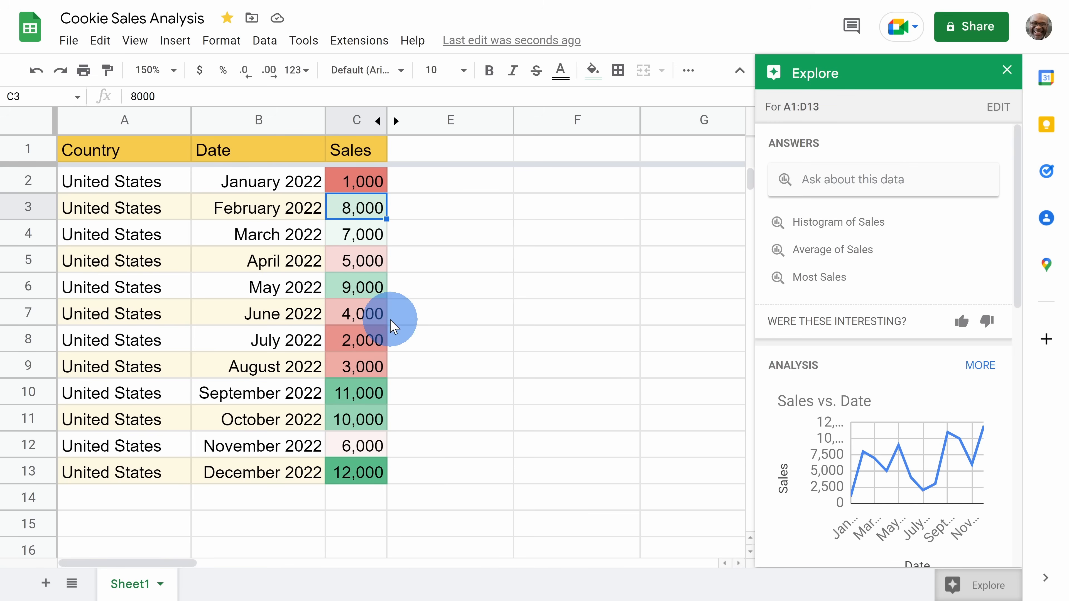
scroll(890, 232, "down", 5)
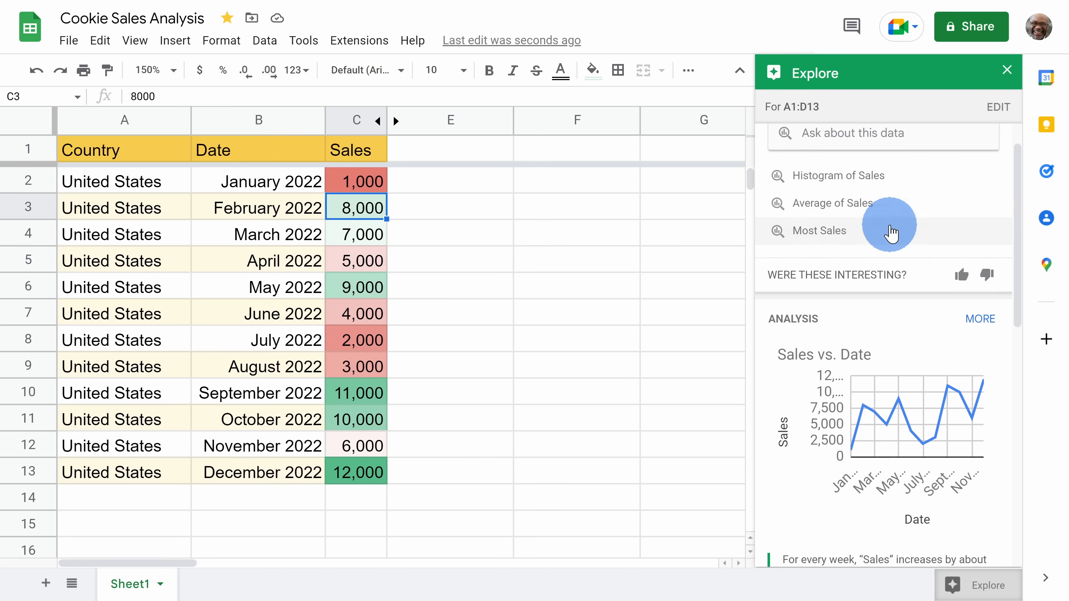
scroll(918, 210, "up", 3)
scroll(918, 198, "up", 3)
left_click(841, 179)
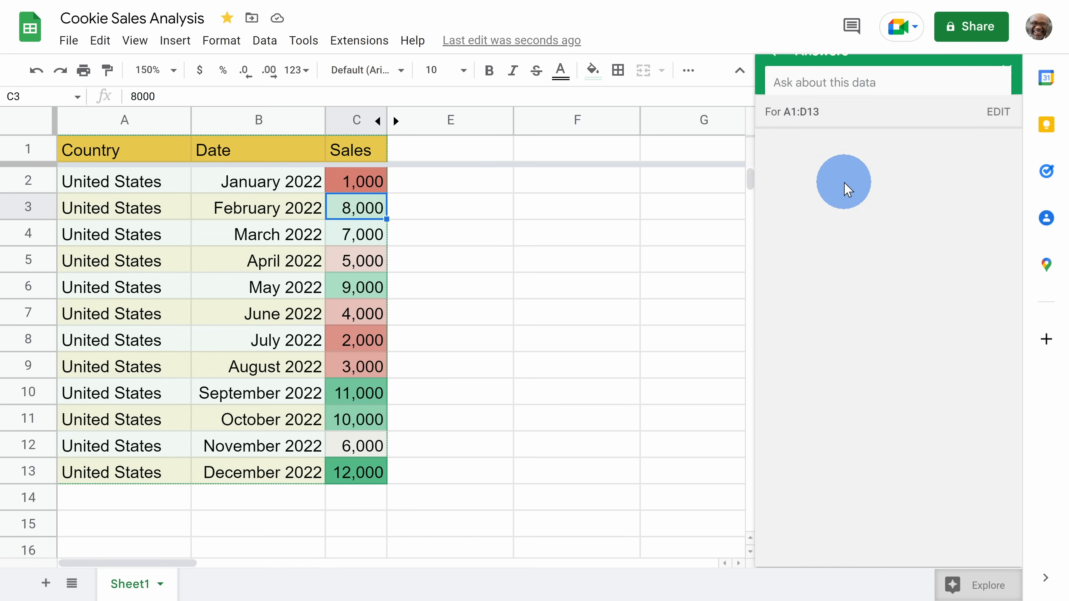
type("total sales")
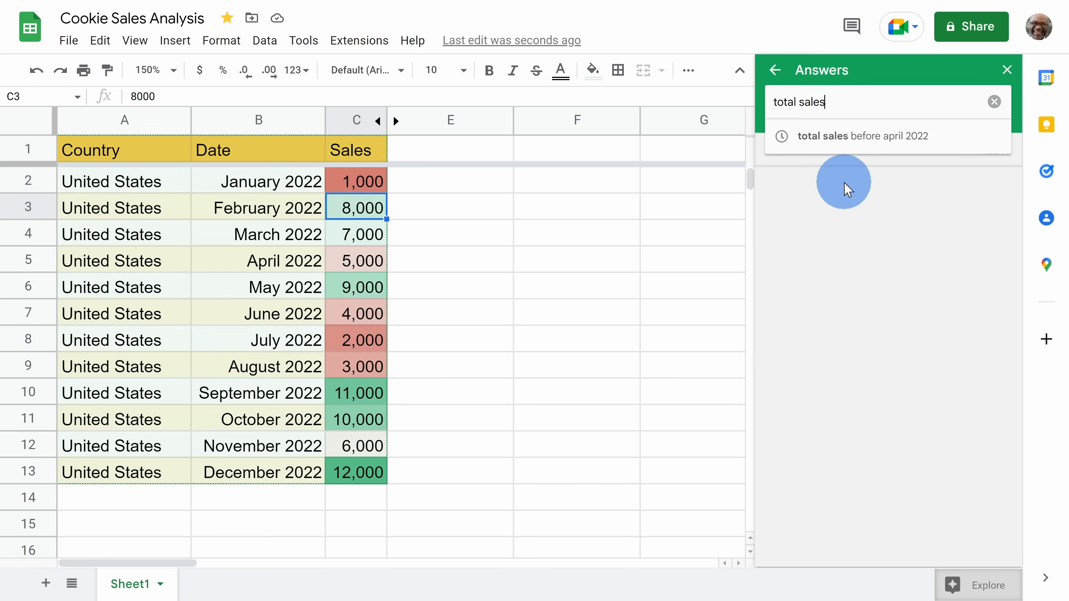
key("Return")
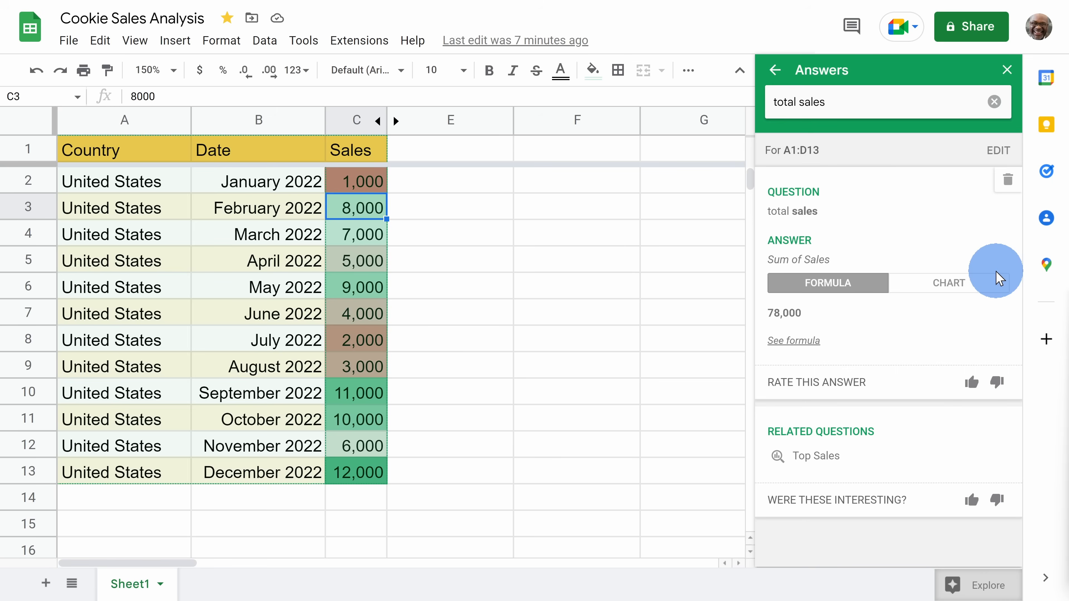
left_click(1007, 69)
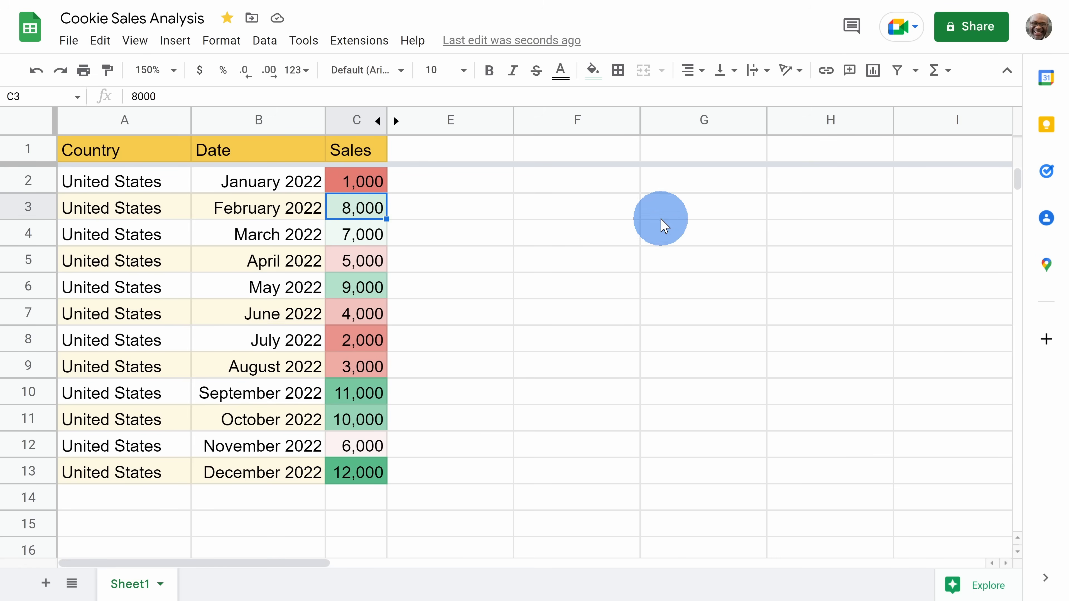
Enter the question "What were the total sales in Jan and Feb?" in G3
left_click(669, 213)
type("What were the total sales in Jan and Feb?")
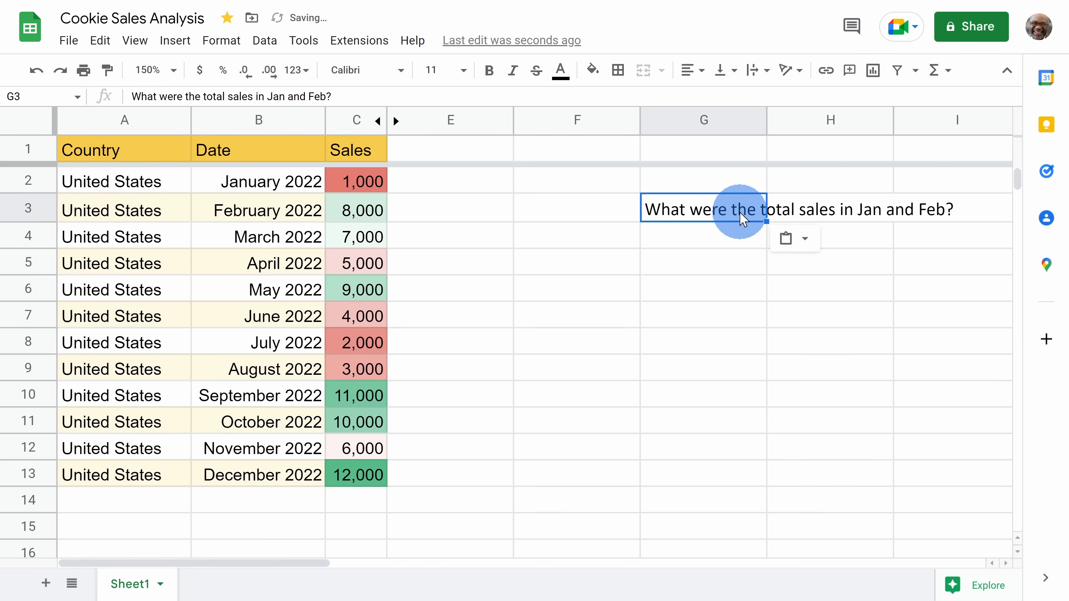
left_click(580, 221)
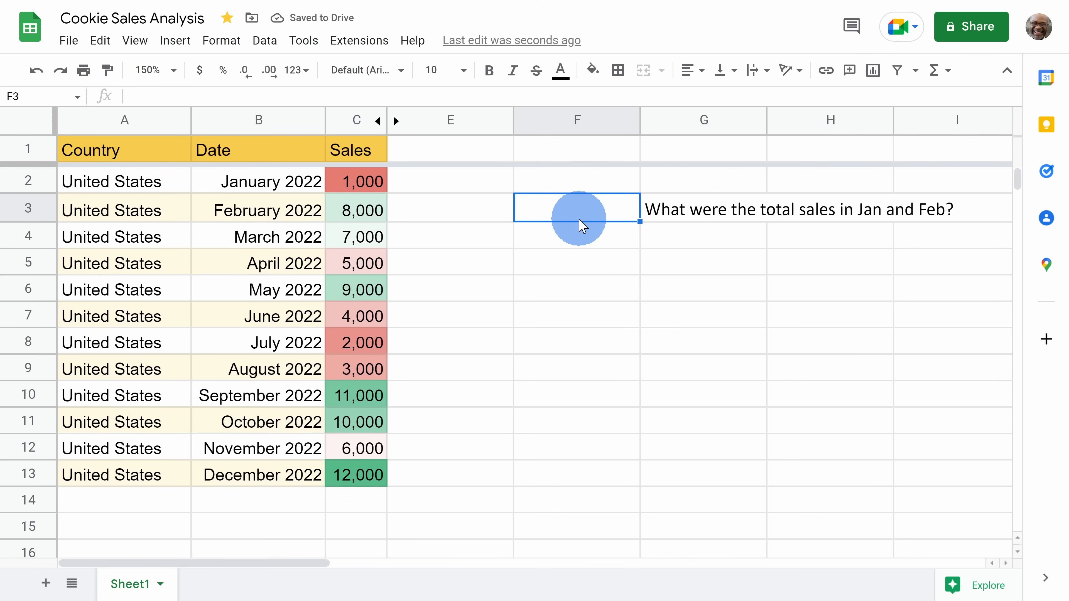
Add the January and February sales in F3 with the hard-coded formula =1000+8000
left_click(354, 184)
left_click(359, 209, "ctrl")
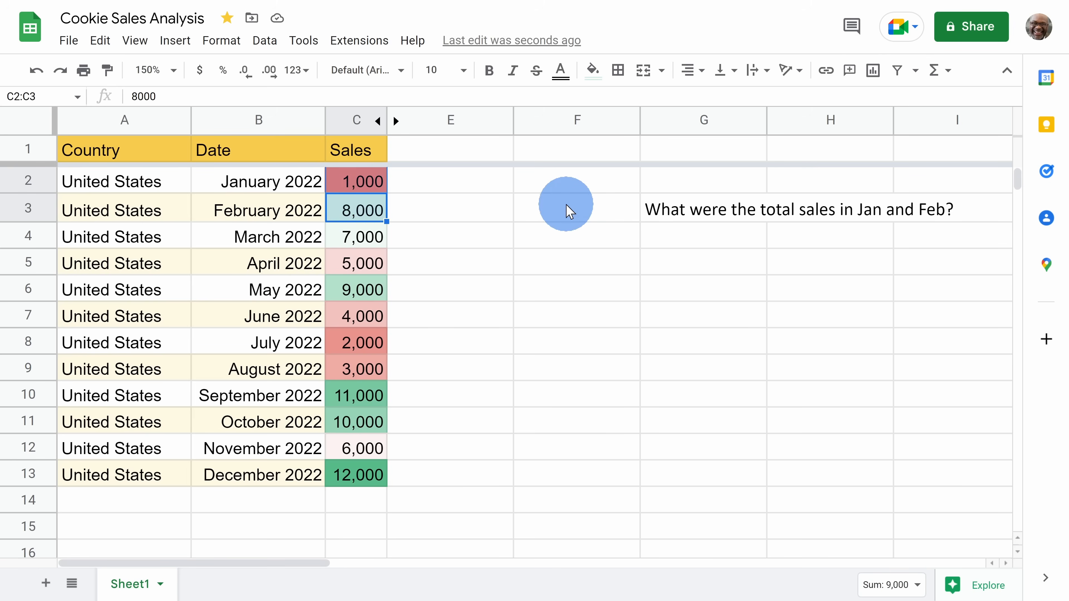
left_click(578, 208)
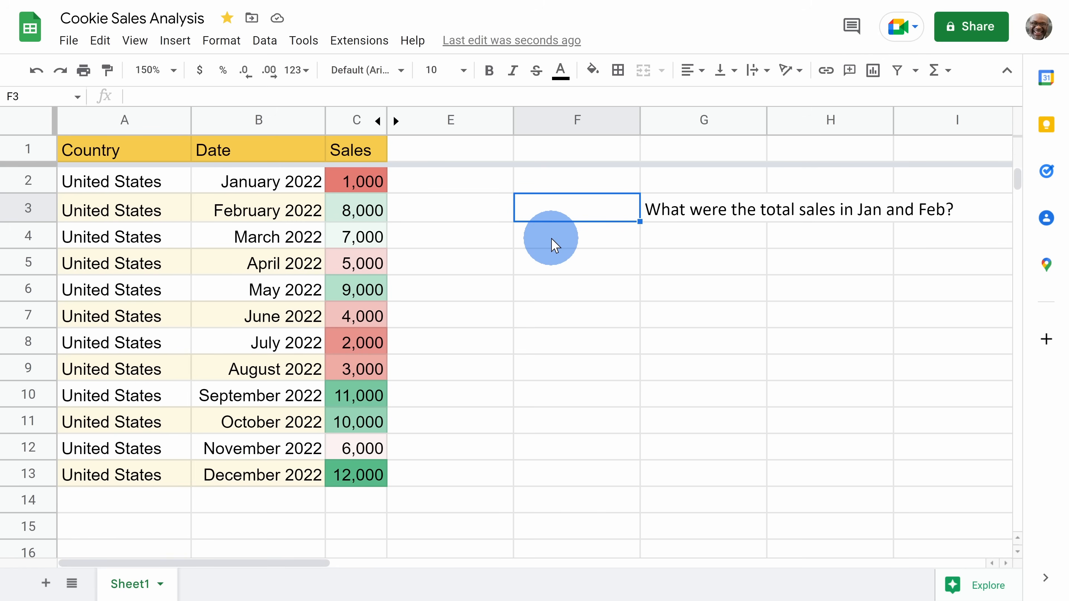
type("=")
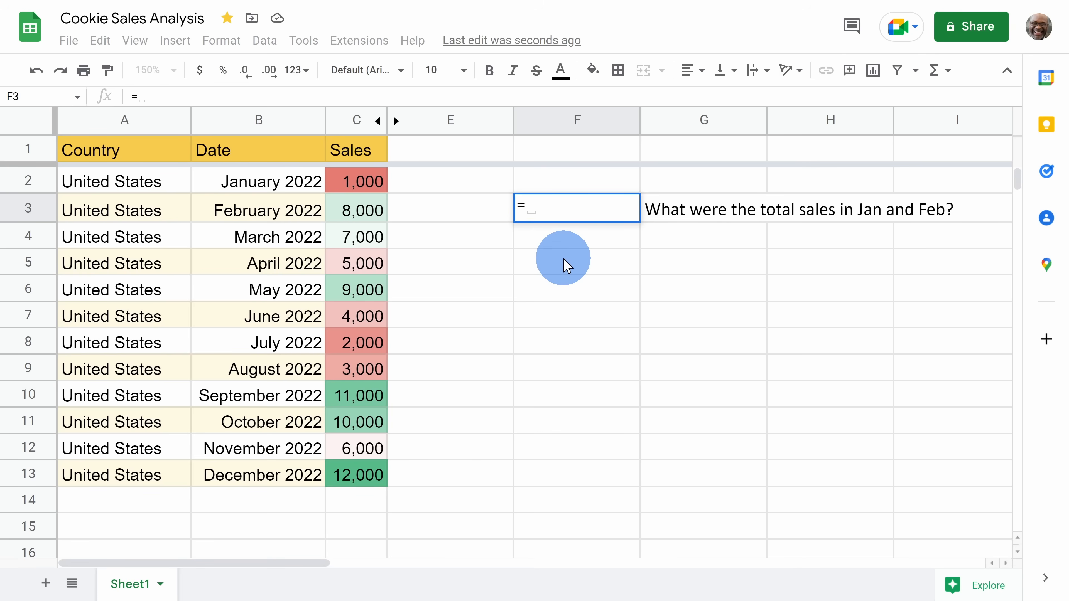
type("1000")
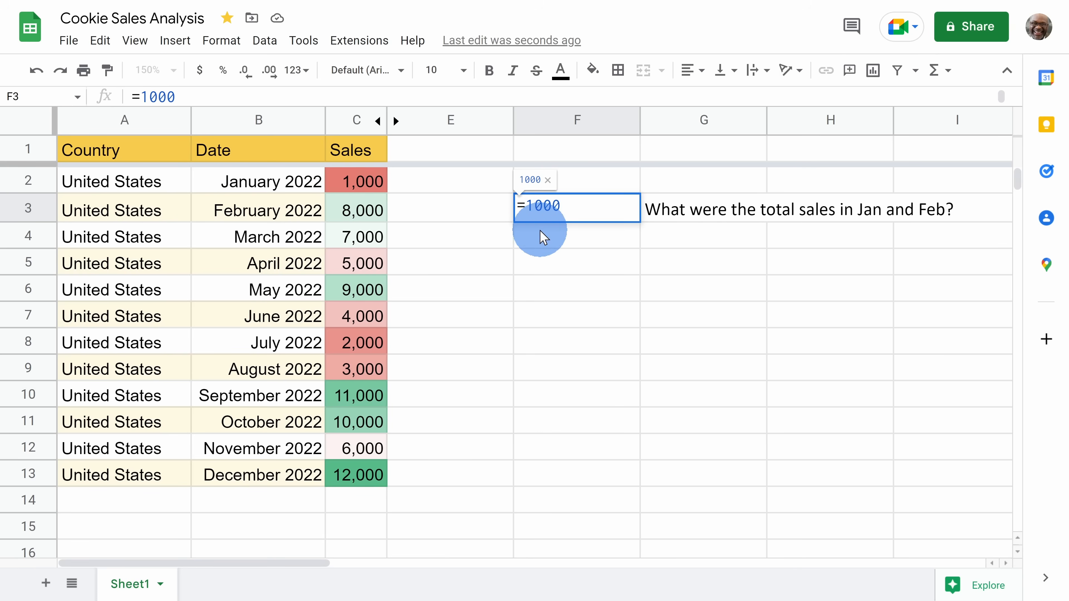
type("+")
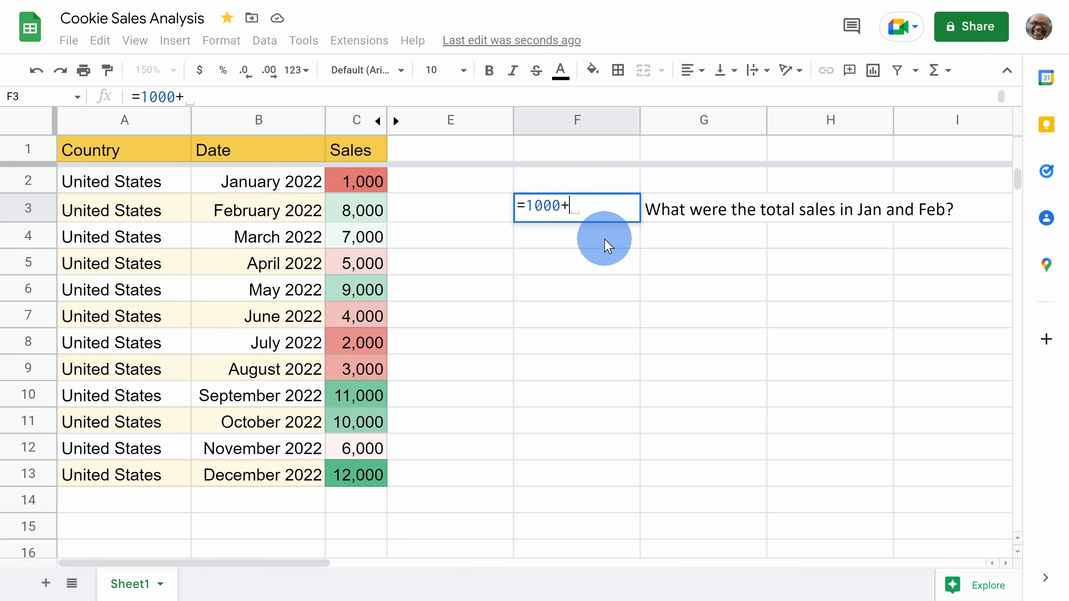
type("8000")
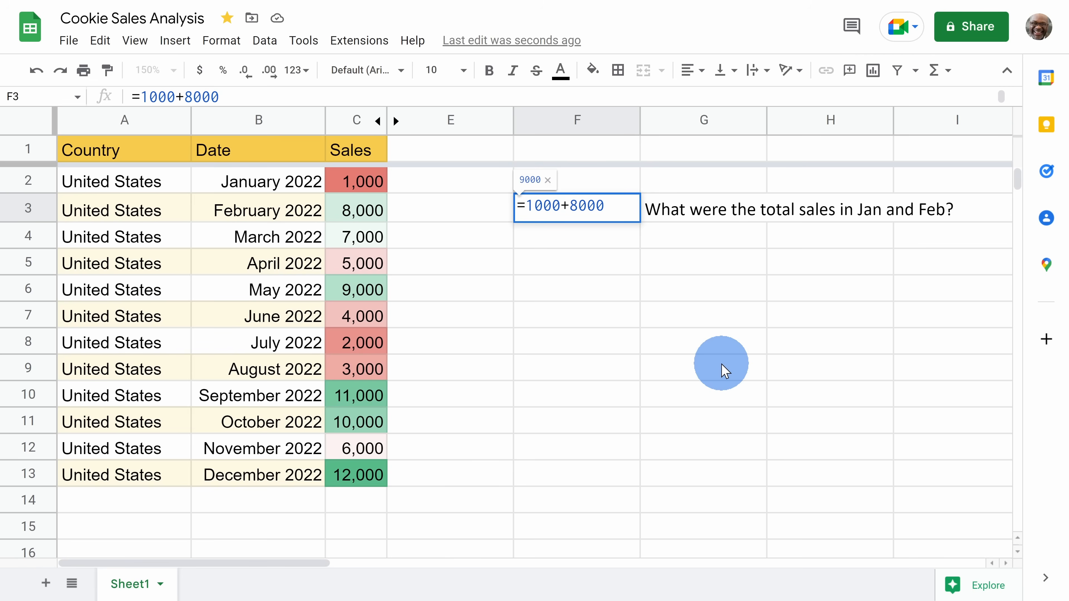
key("Return")
left_click(582, 210)
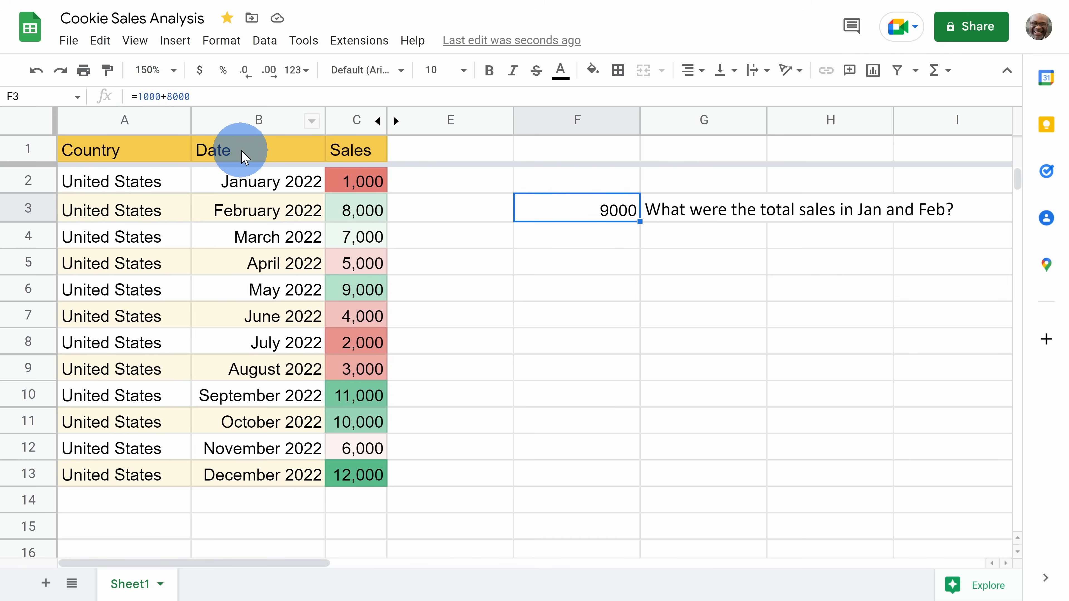
Change the January 2022 sales value in C2 to 1200
left_click(363, 185)
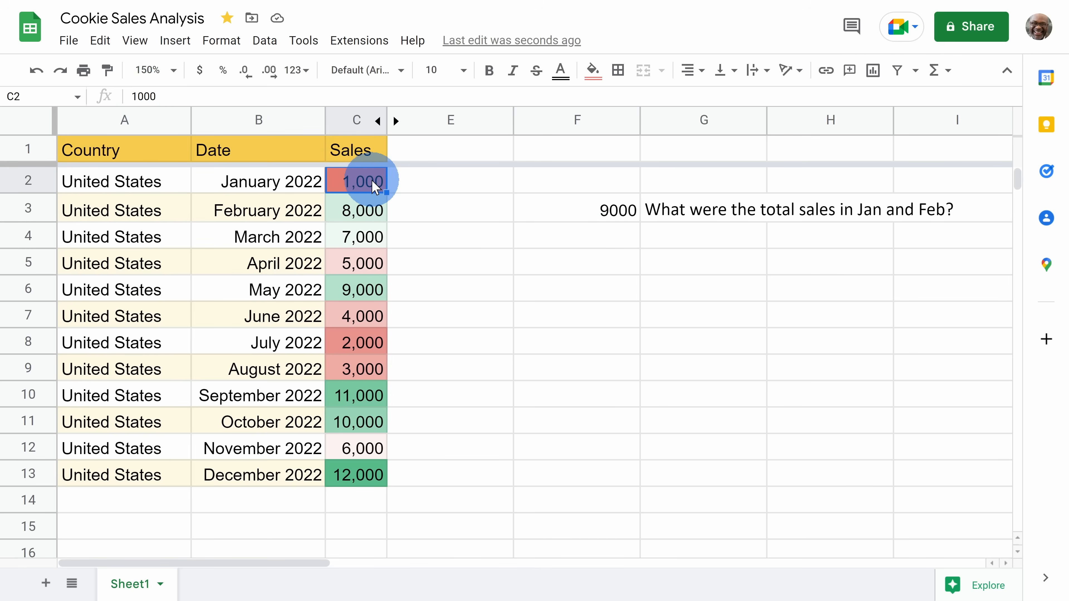
type("12")
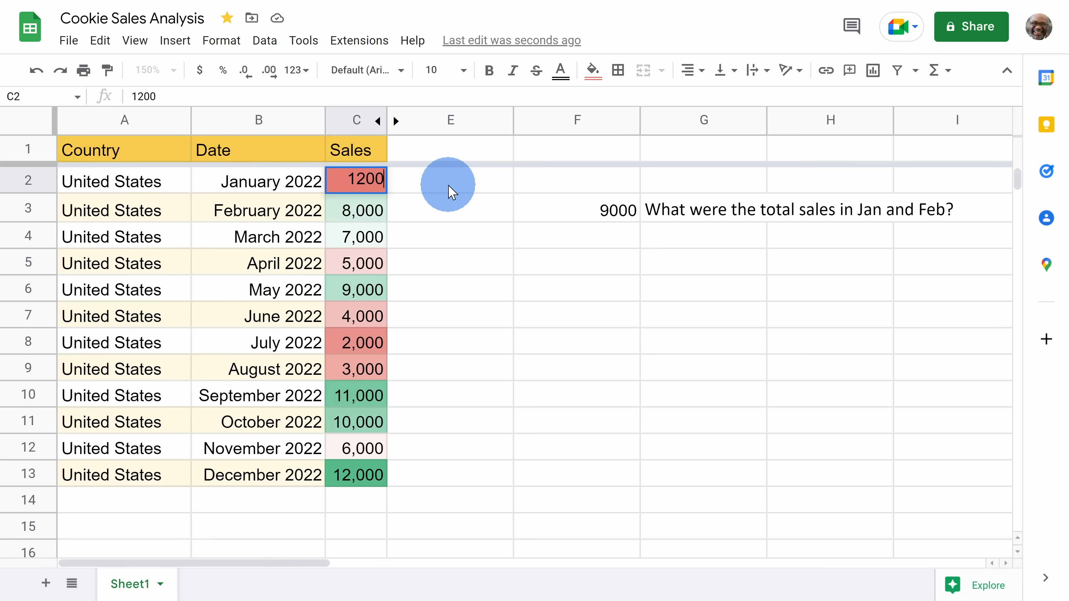
key("Return")
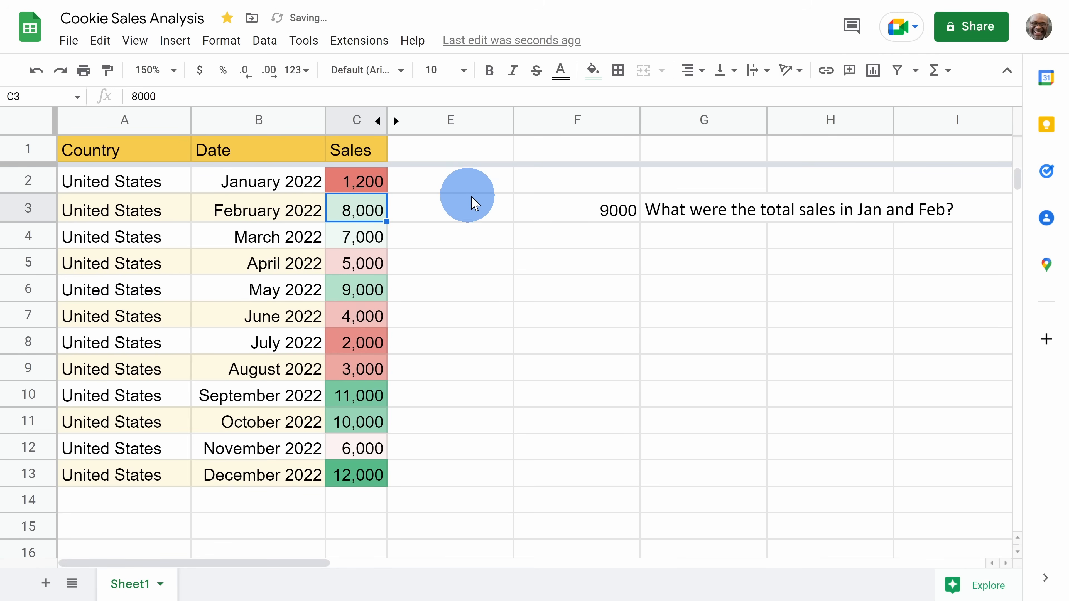
Replace the hard-coded formula in F3 with =C2+C3 so it references the January and February sales cells
left_click(568, 206)
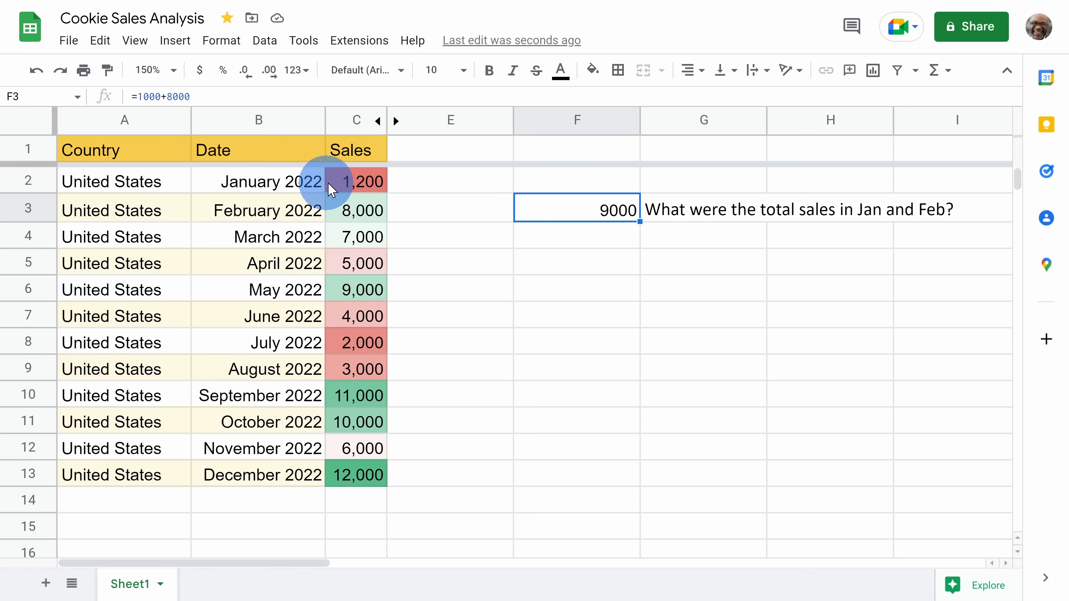
key("Delete")
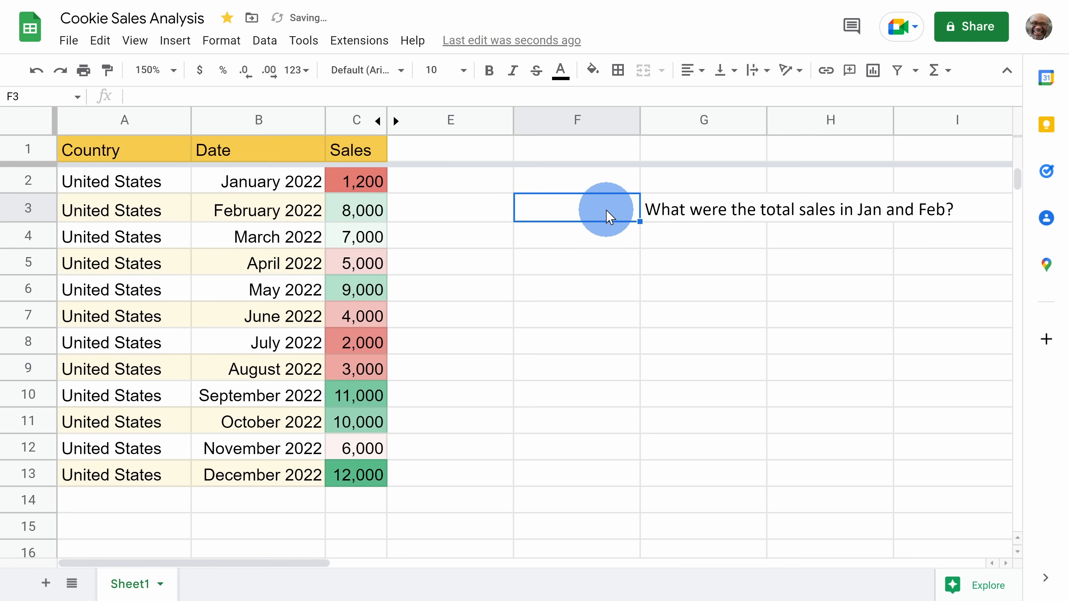
type("=")
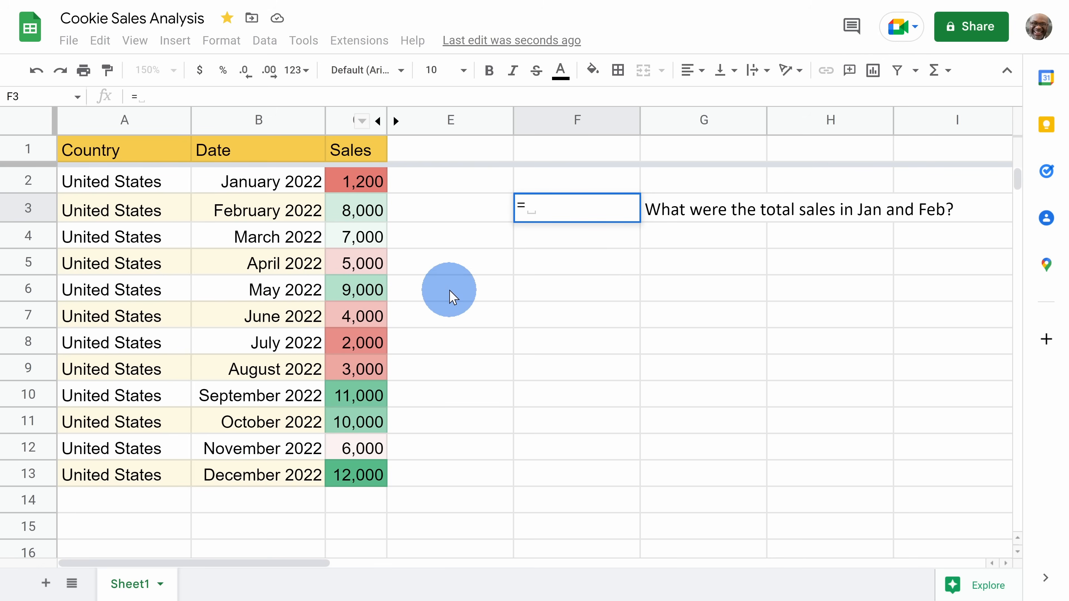
type("c2")
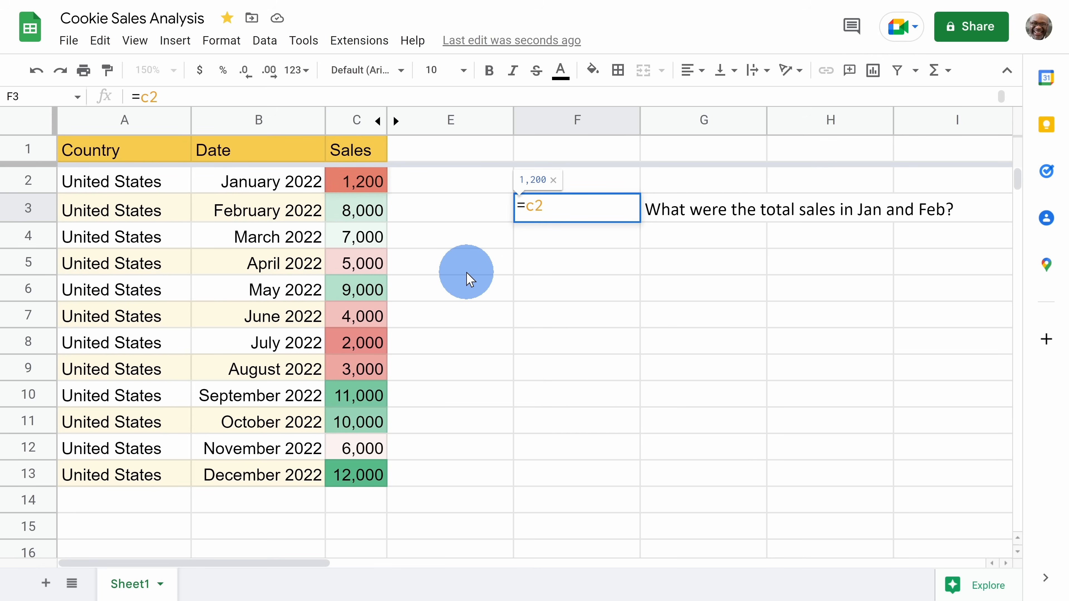
type("+")
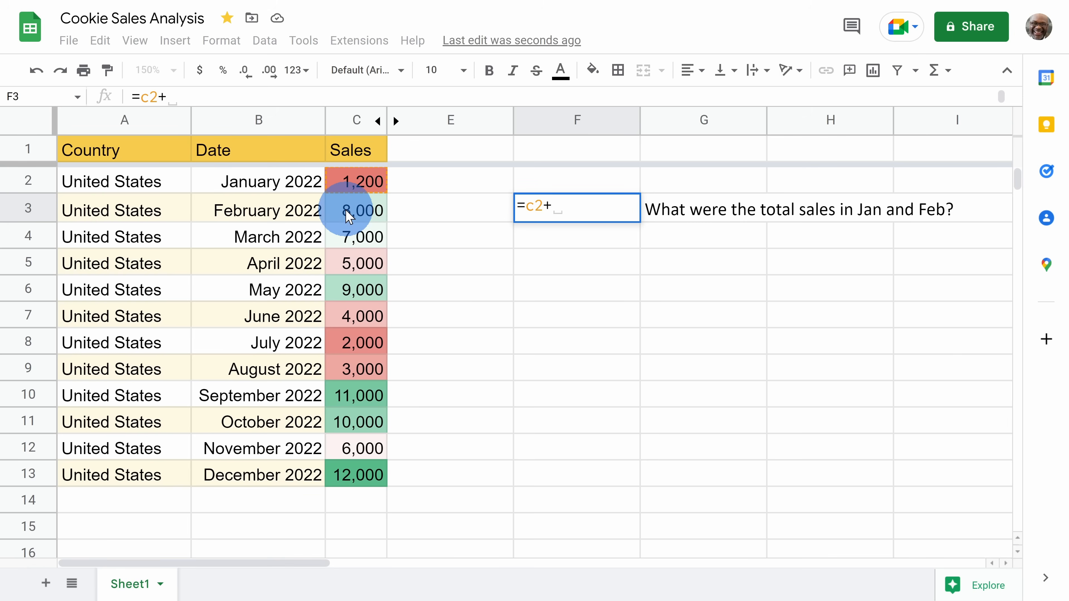
left_click(349, 216)
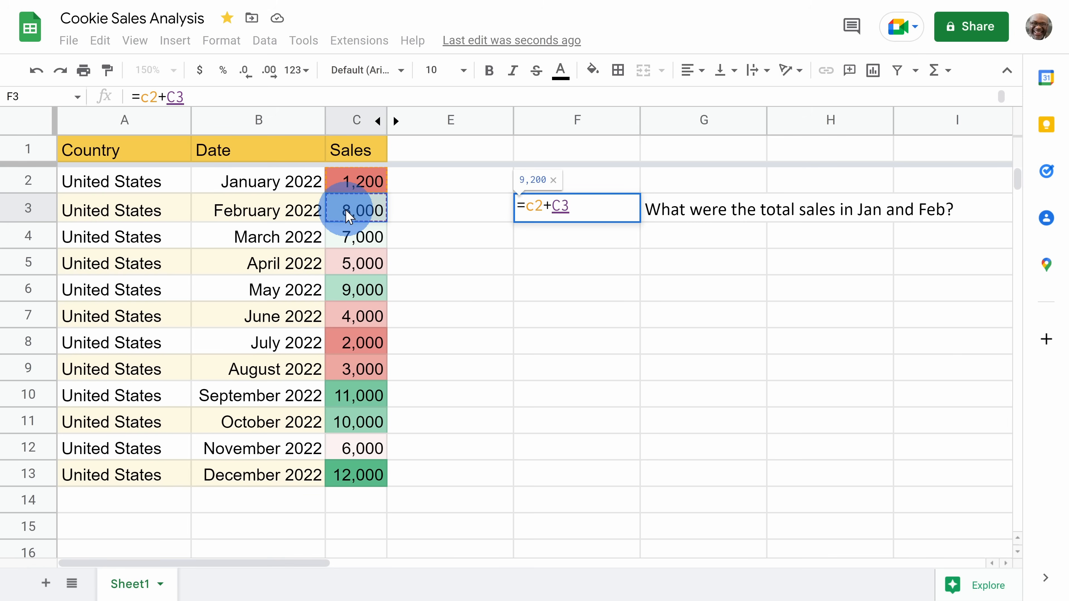
key("Return")
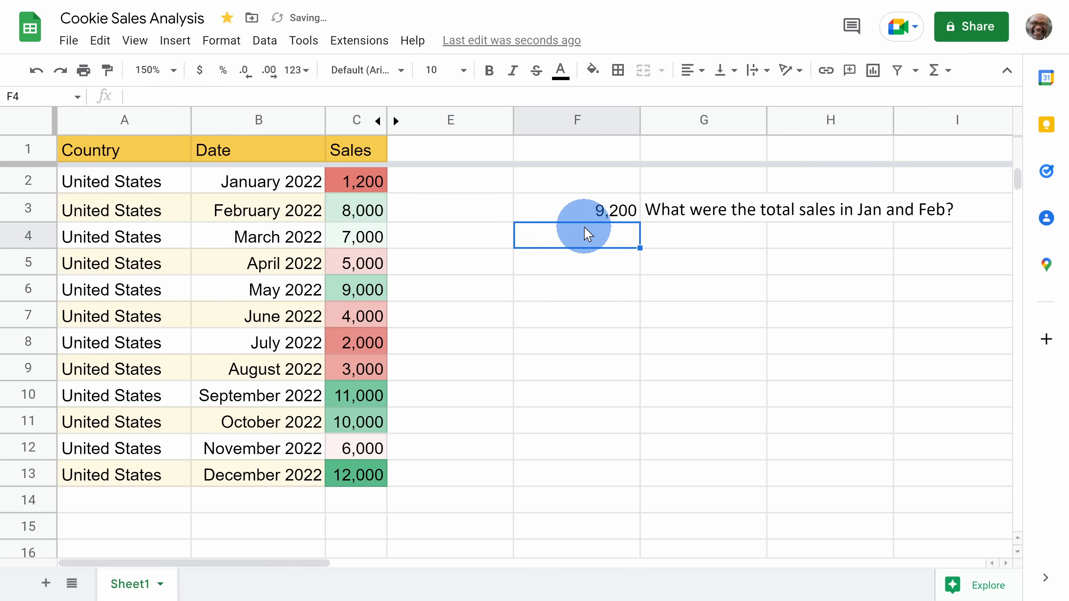
Set the January 2022 sales value in C2 to 1000 and check the formula cell F3
left_click(594, 209)
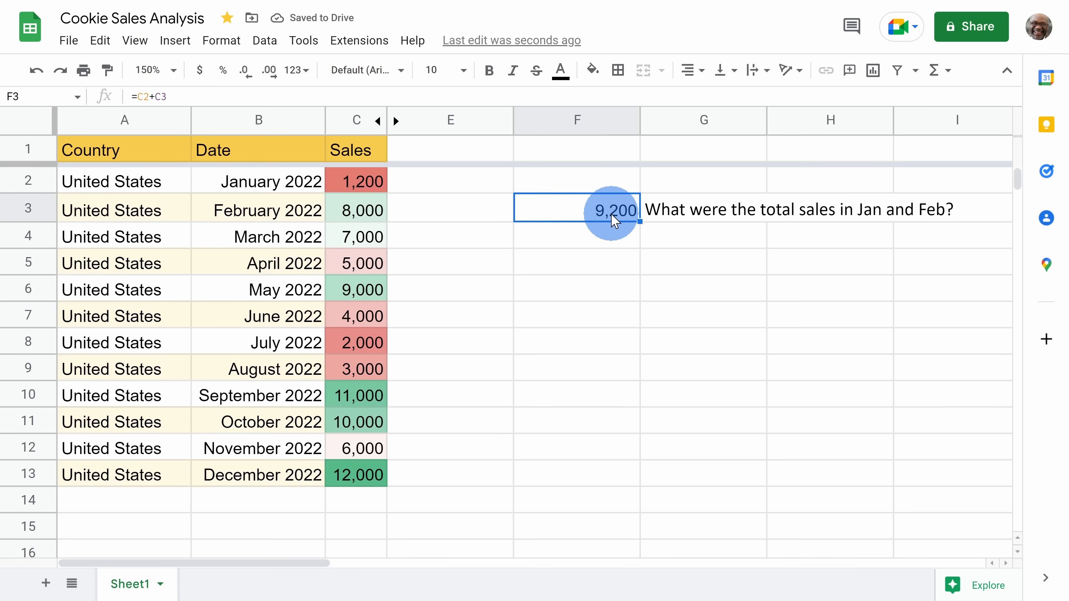
left_click(357, 181)
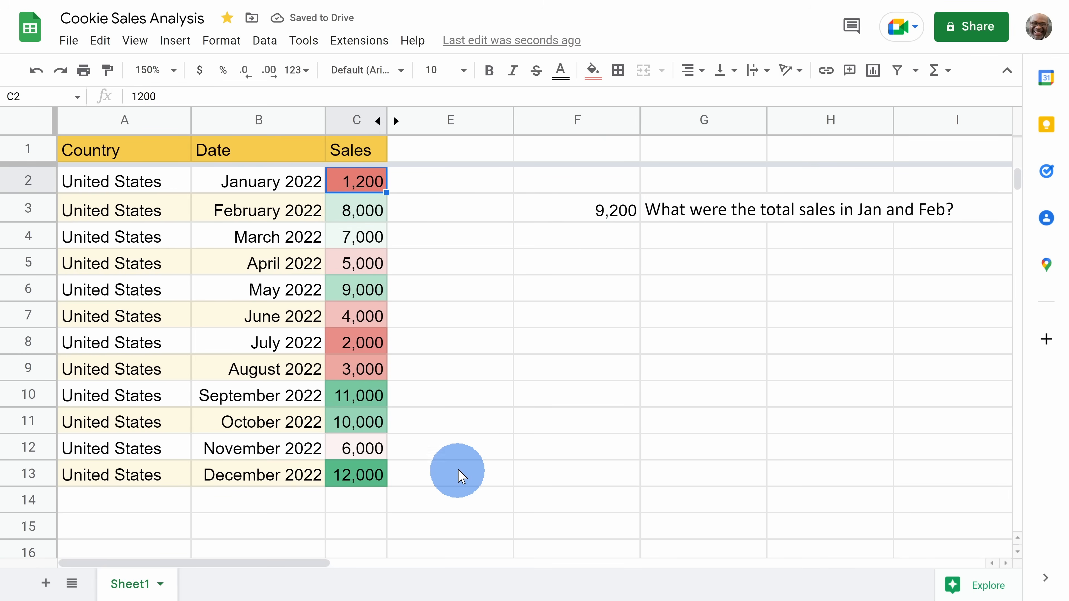
type("1,0")
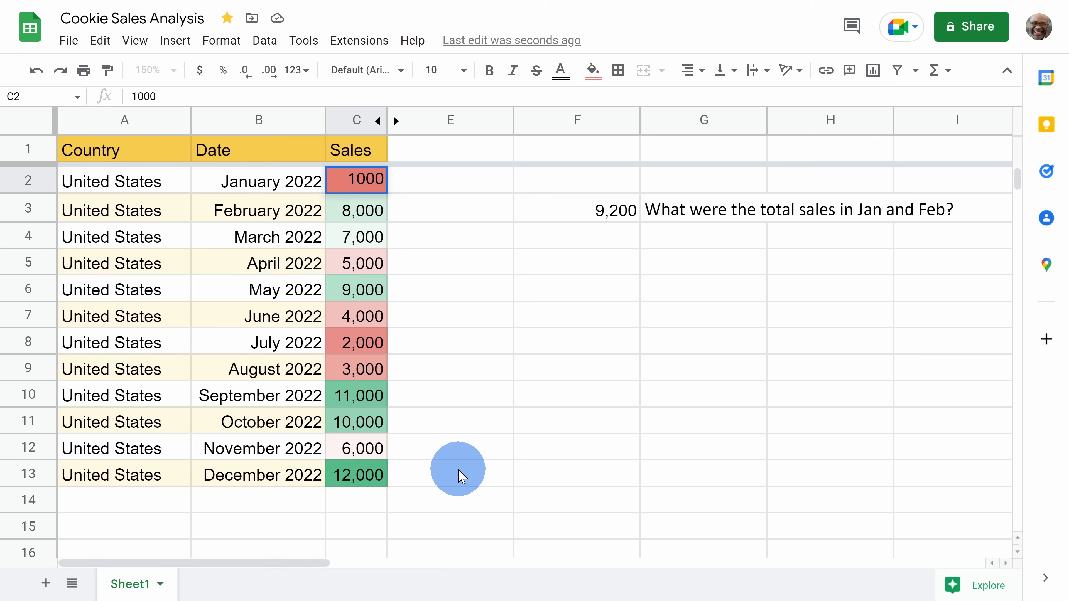
type("00")
left_click(370, 205)
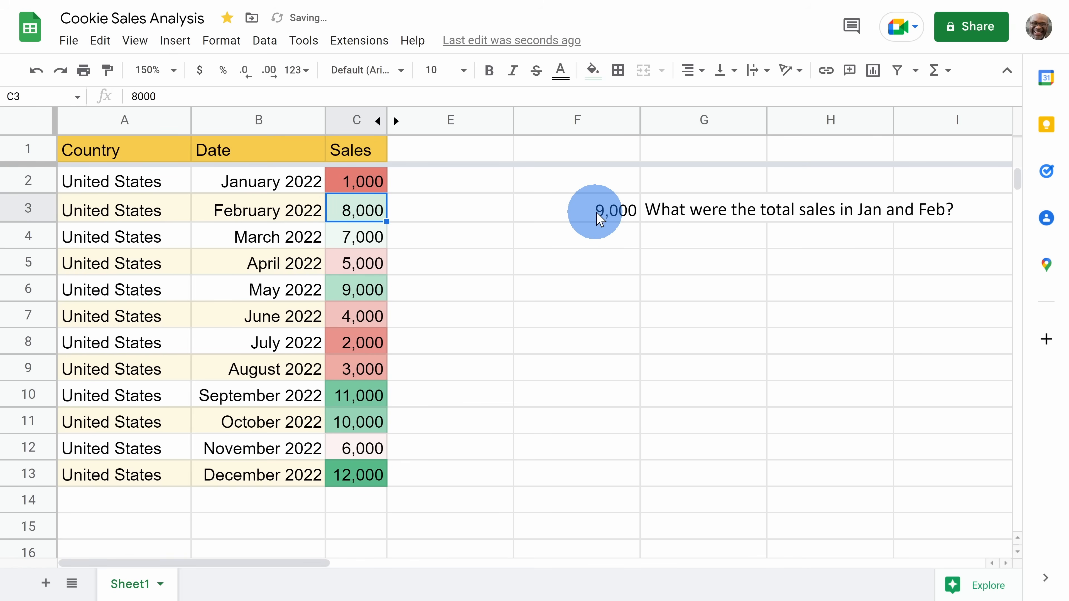
left_click(621, 223)
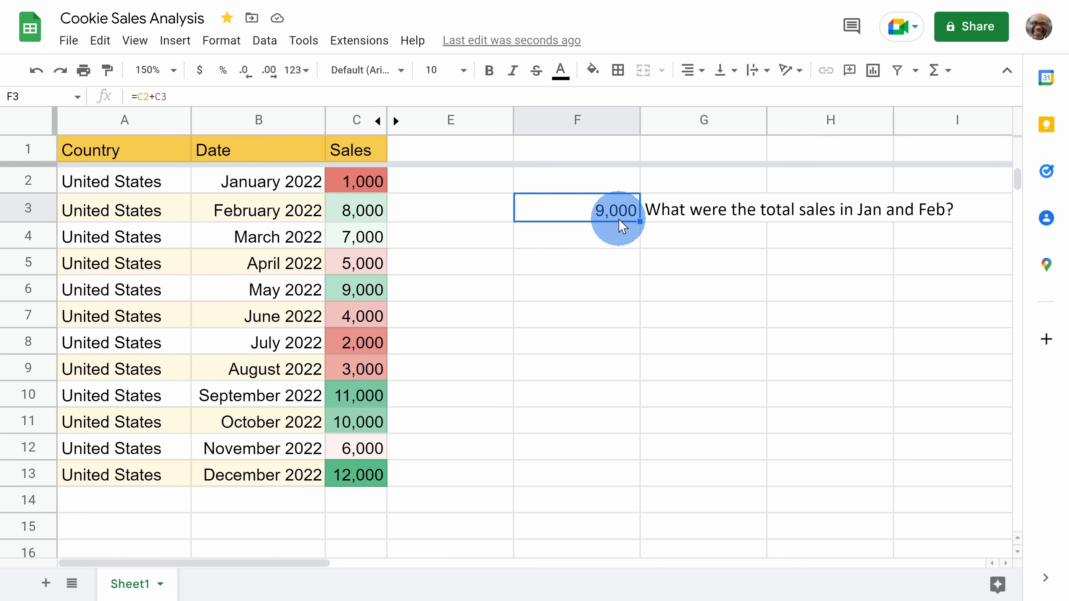
Enter the question "How much bigger was Dec compared to Jan" in G4 and answer it in F4 with =C13-C2
left_click(684, 238)
type("How much bigger was Dec compared to Jan")
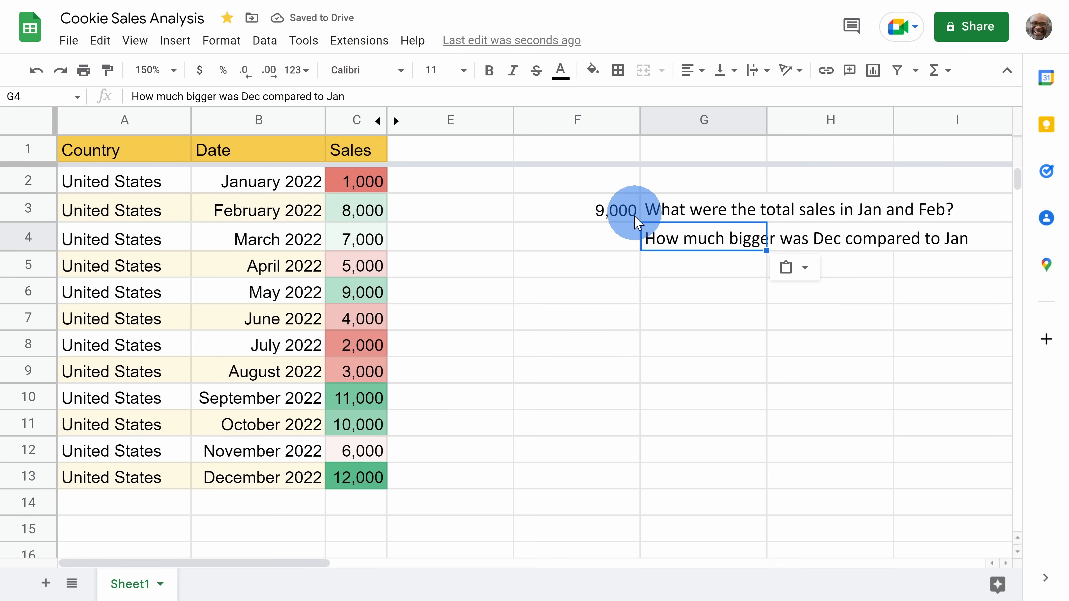
left_click(625, 249)
type("=")
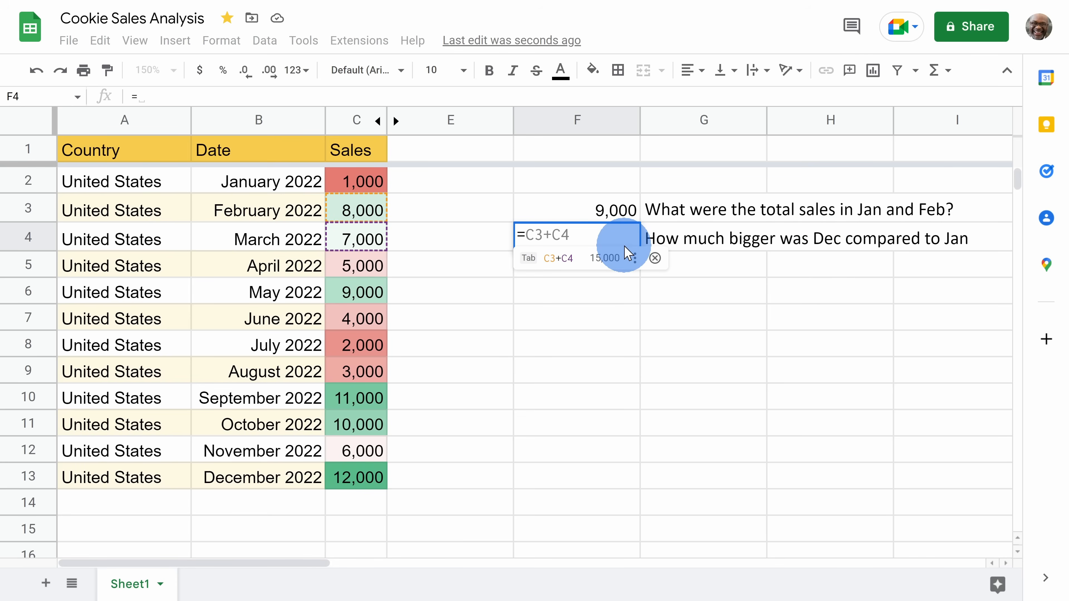
left_click(364, 483)
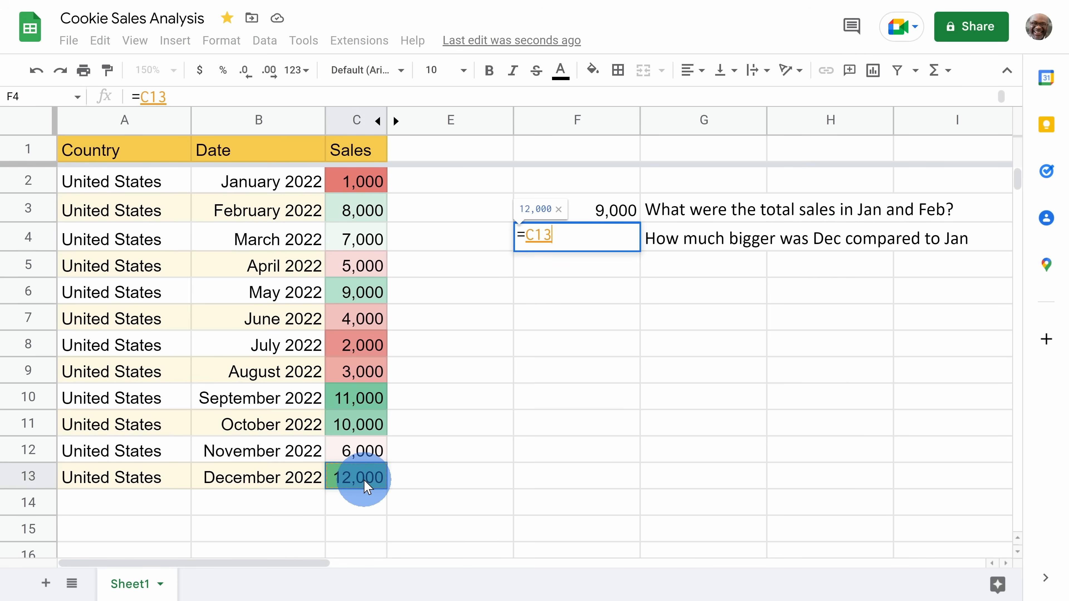
type("-")
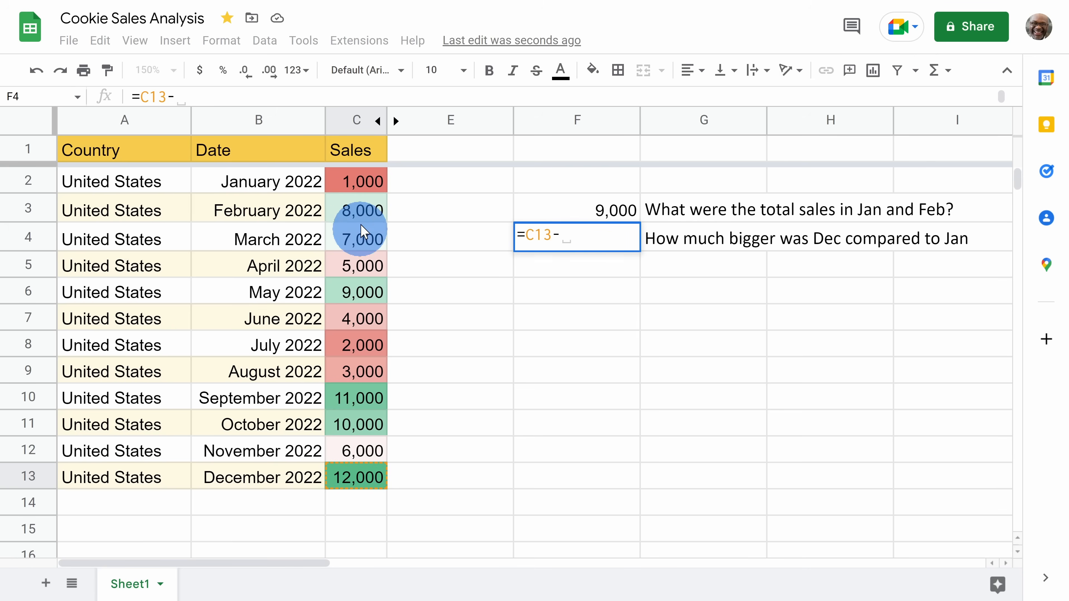
left_click(365, 181)
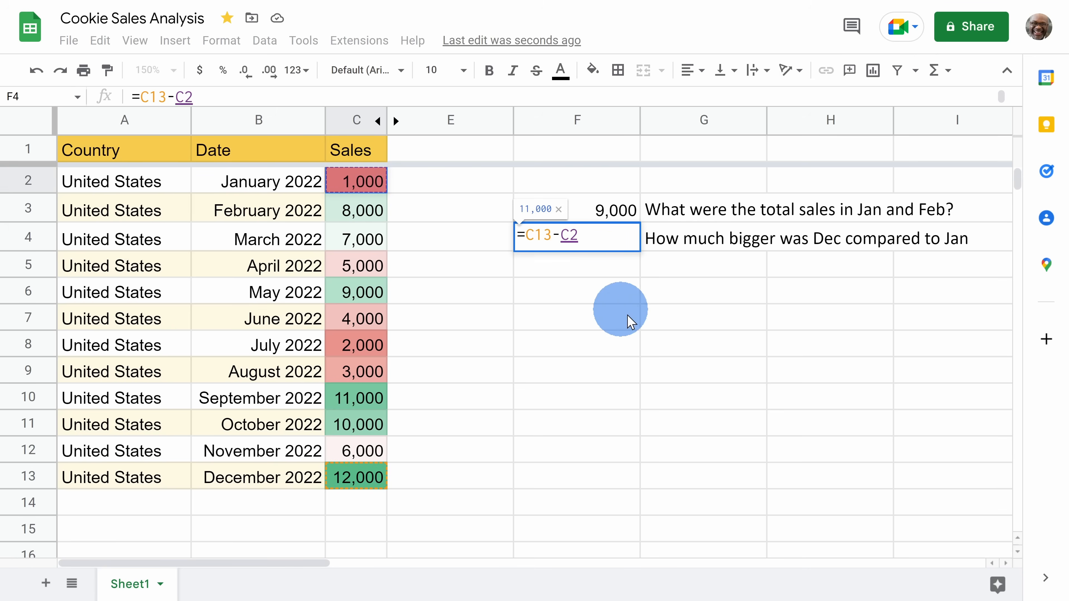
key("Return")
left_click(617, 244)
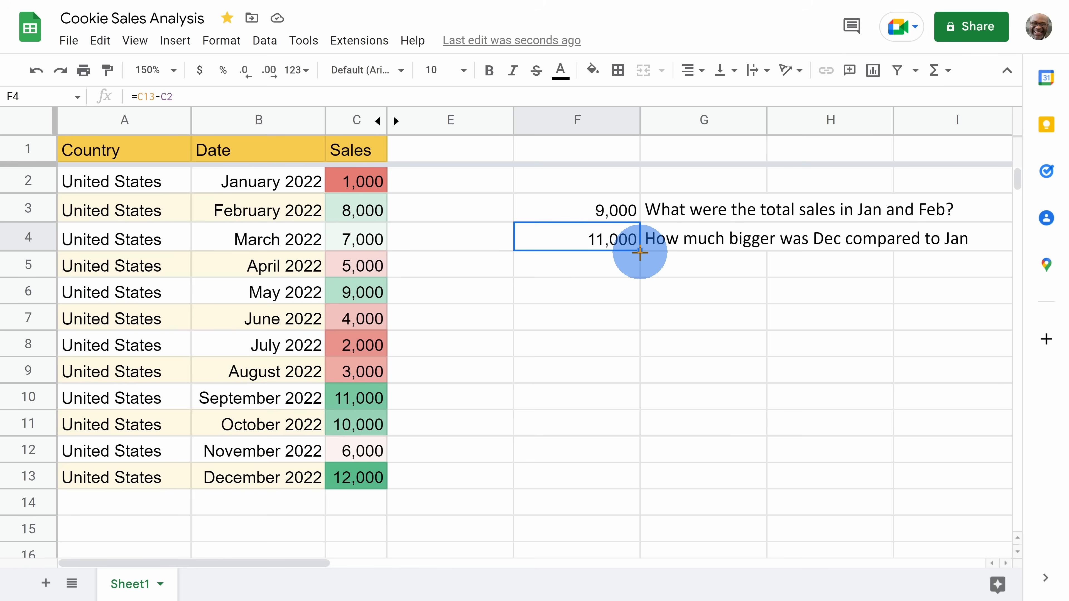
Enter the question "What if we doubled Dec sales?" in G5 and answer it in F5 with =C13*2
left_click(657, 266)
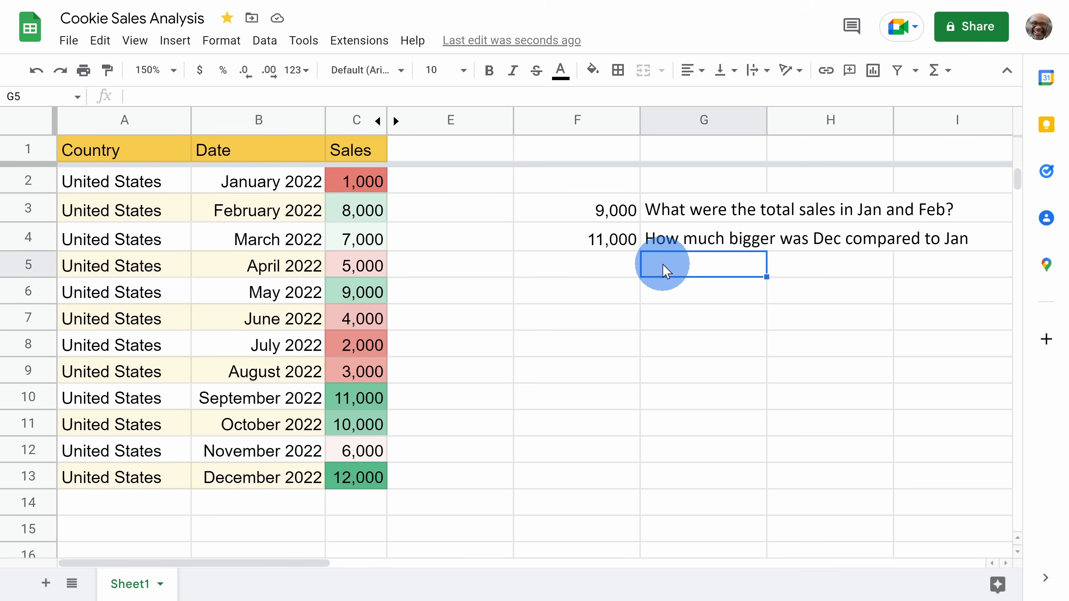
type("What if we doubled Dec sales?")
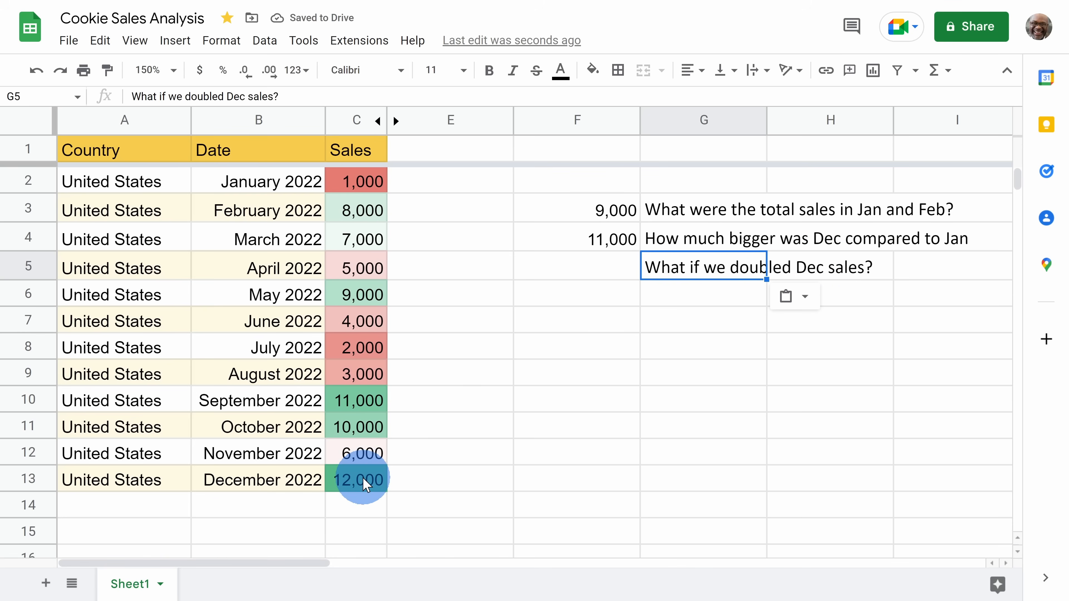
left_click(617, 269)
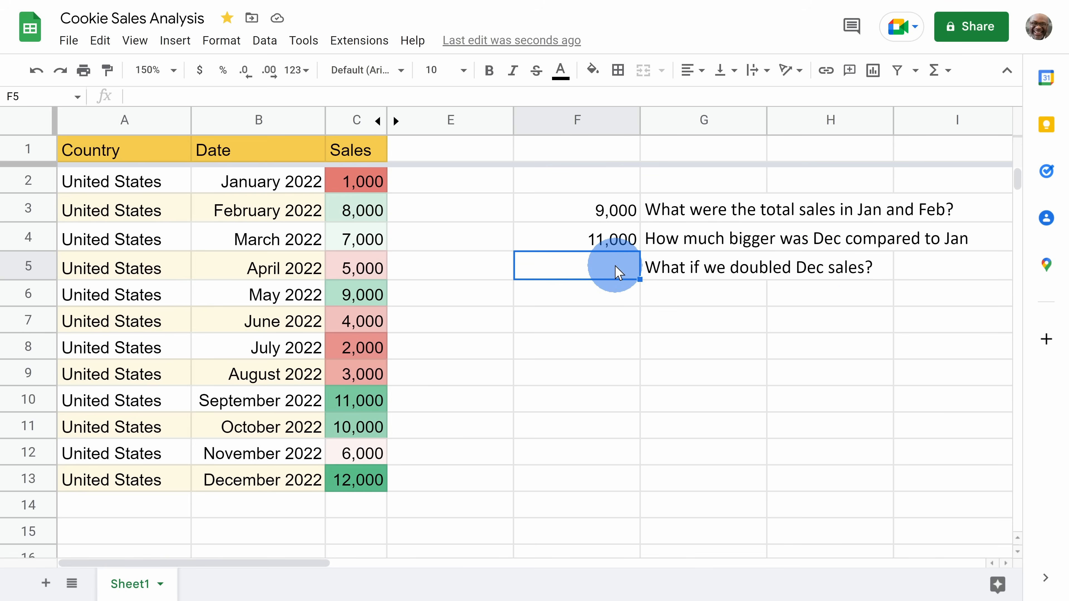
type("=")
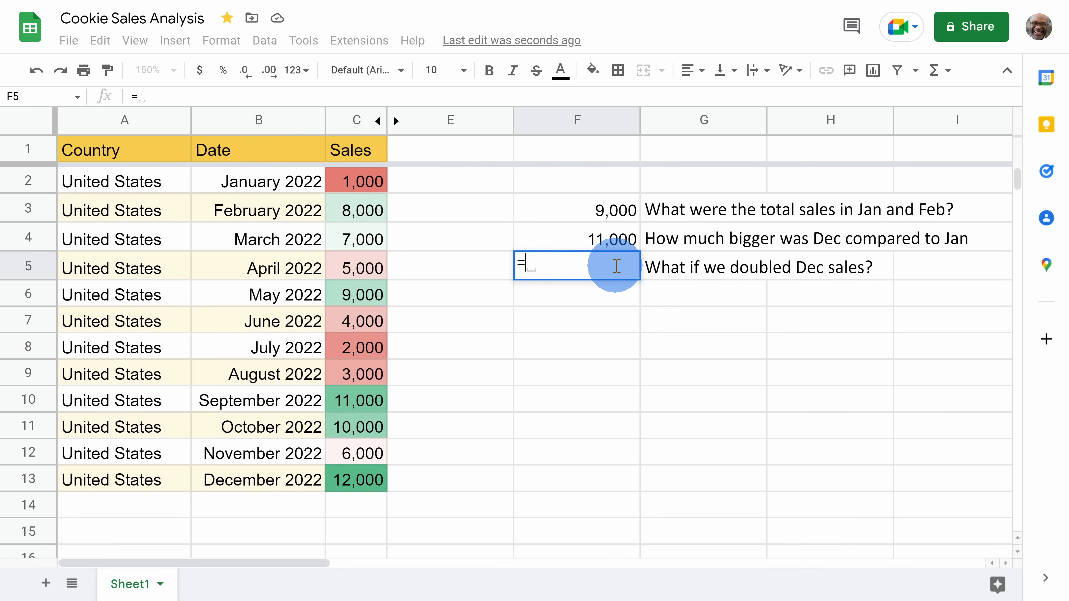
left_click(355, 479)
type("*")
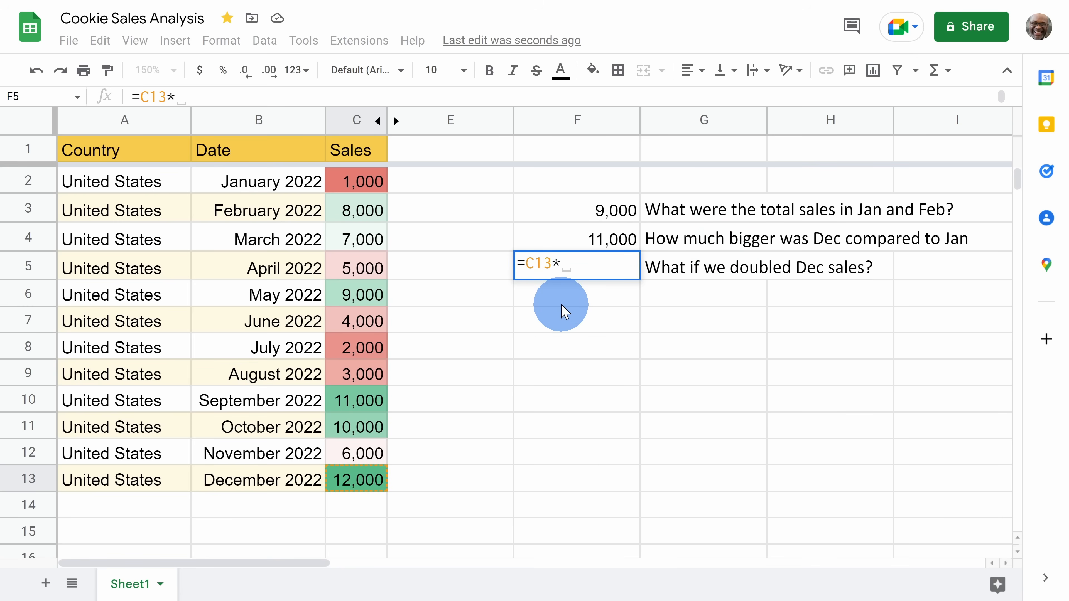
type("2")
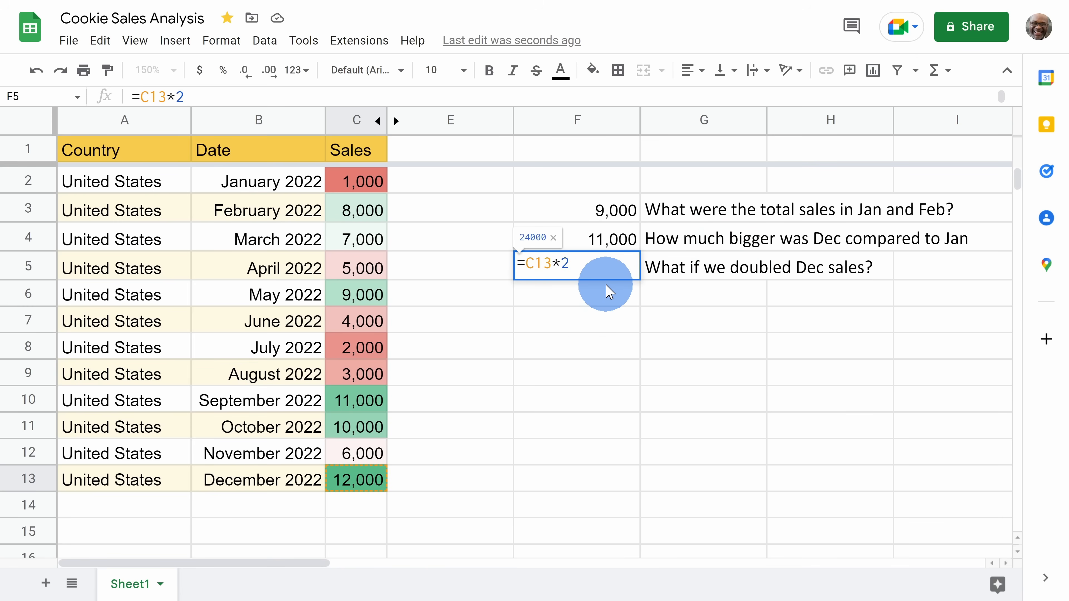
key("Return")
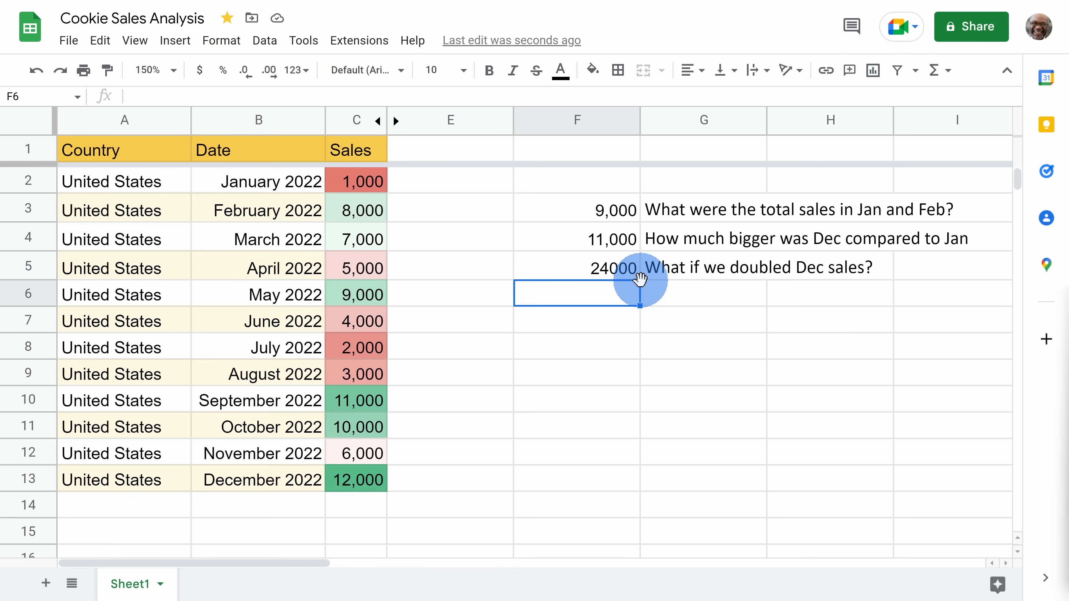
Enter the question "What if we only got half of Dec sales?" in G6 and answer it in F6 with =C13/2
left_click(680, 298)
type("What if we only got half of Dec sales?")
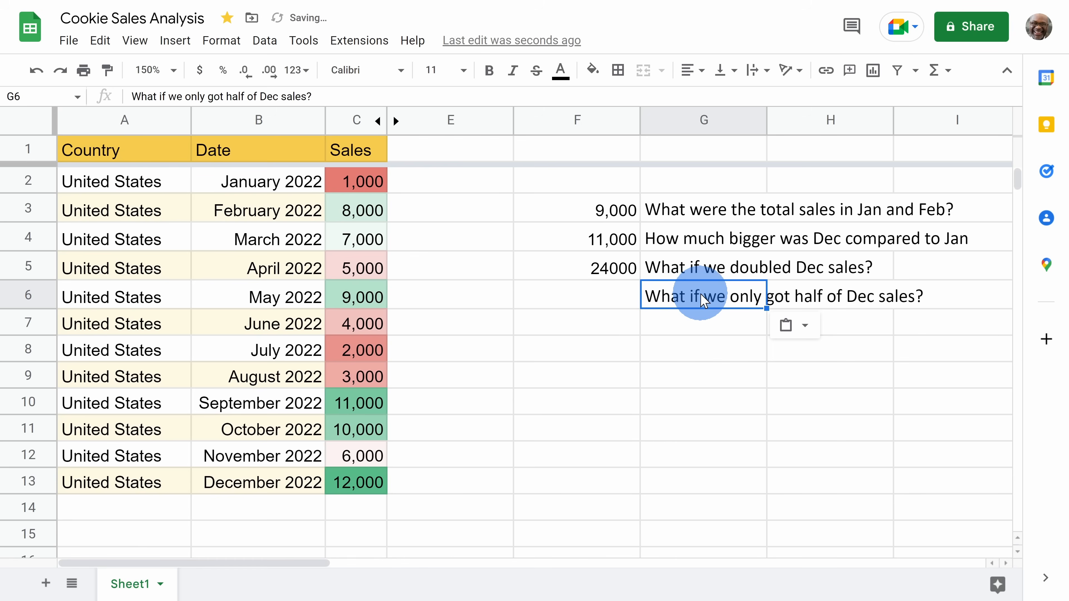
left_click(590, 298)
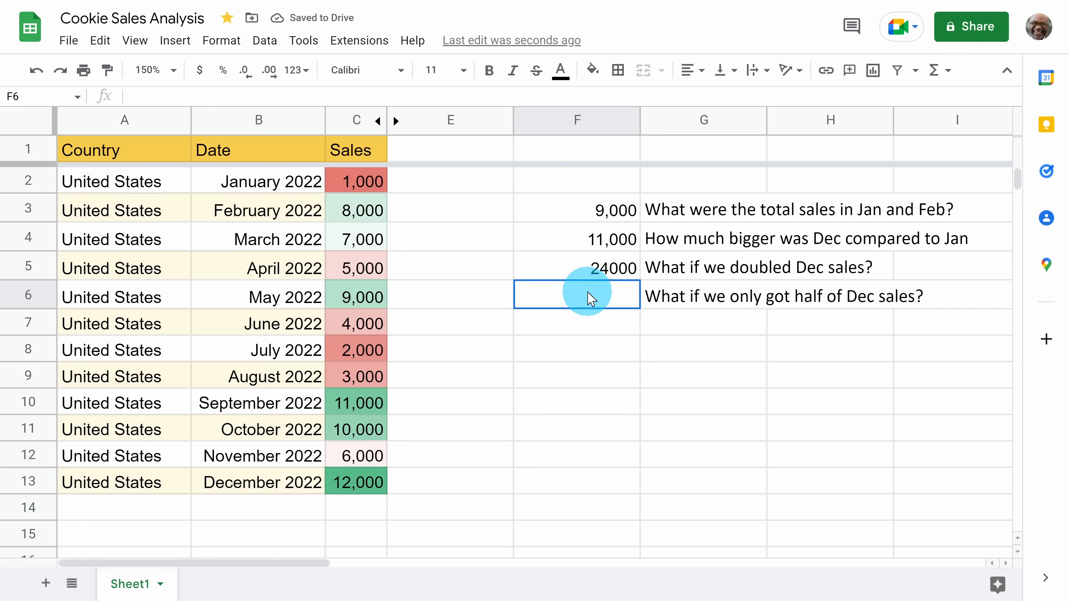
type("=")
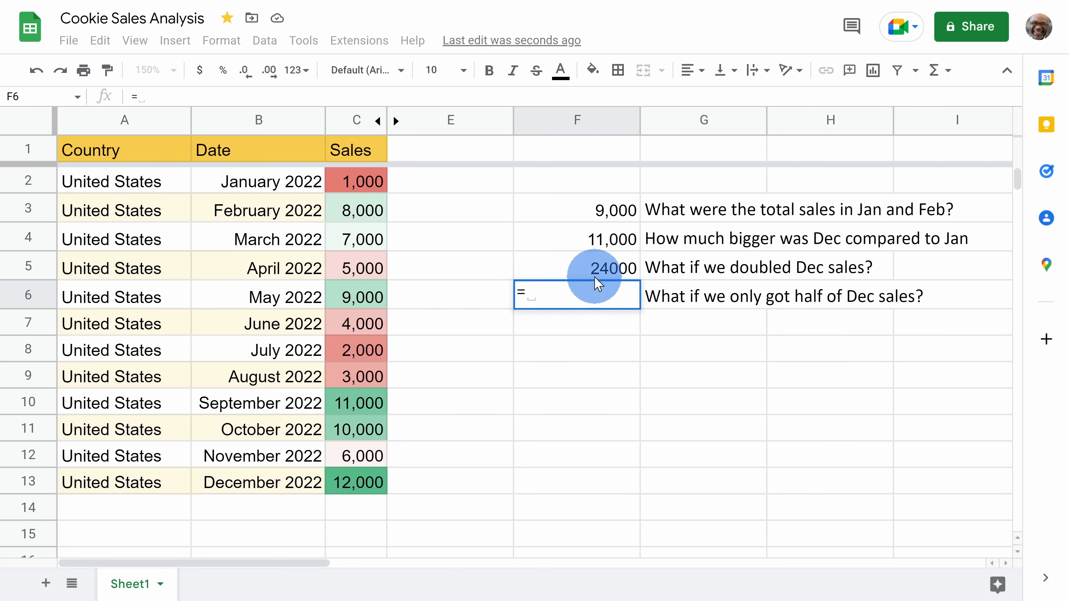
left_click(359, 484)
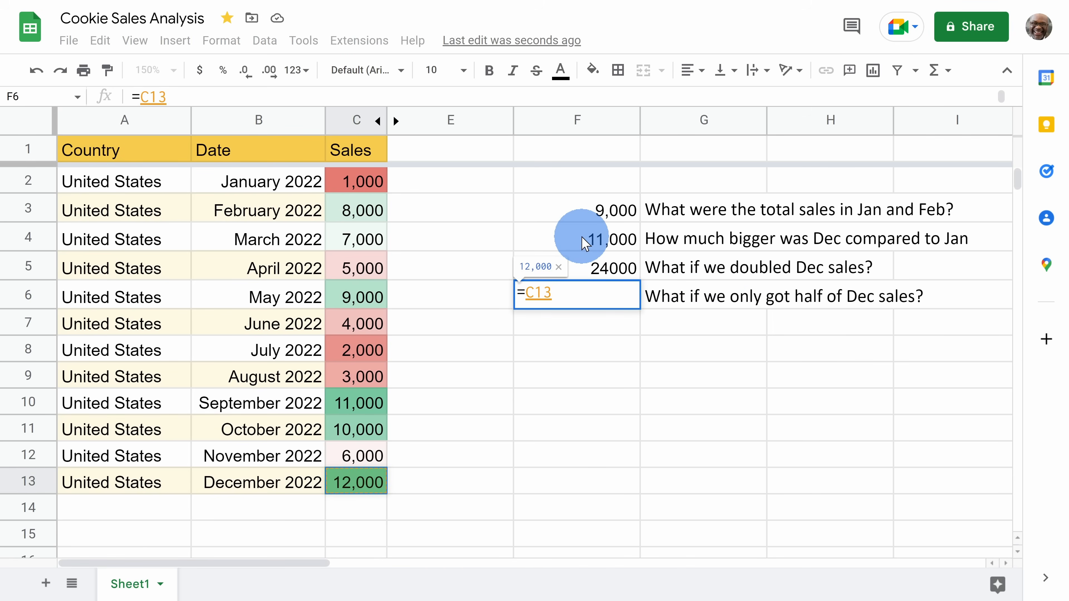
type("/2")
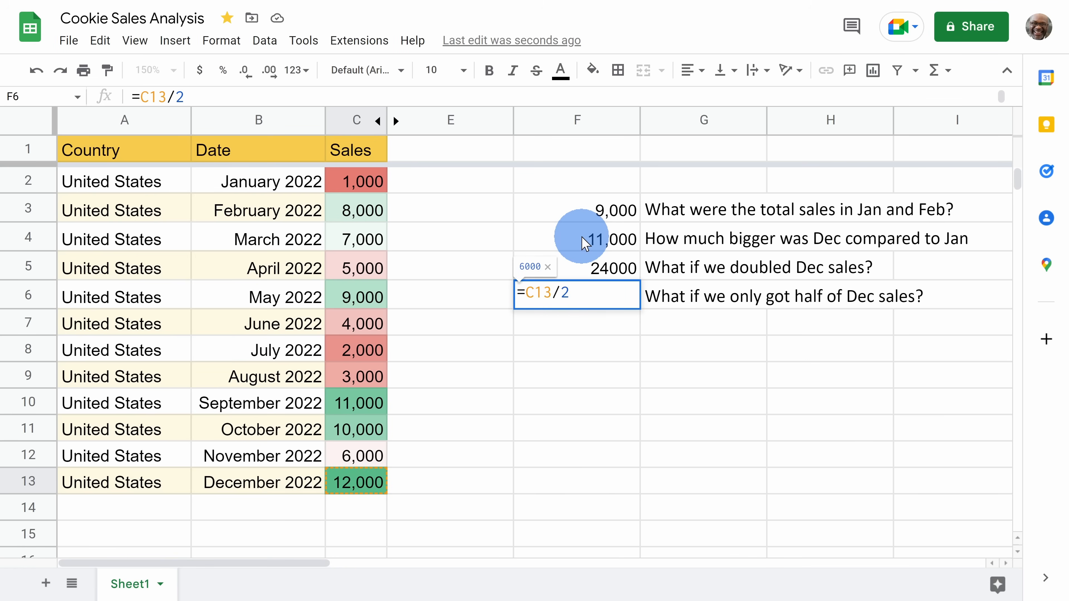
key("Return")
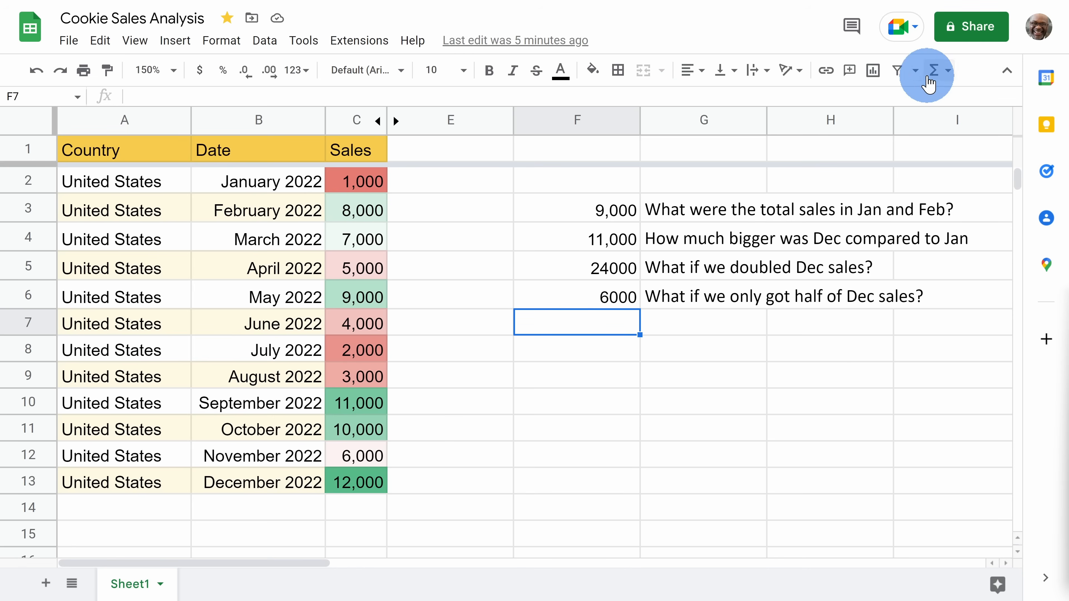
Examine the available spreadsheet functions, including the common ones, the categories and the complete alphabetical list
left_click(948, 77)
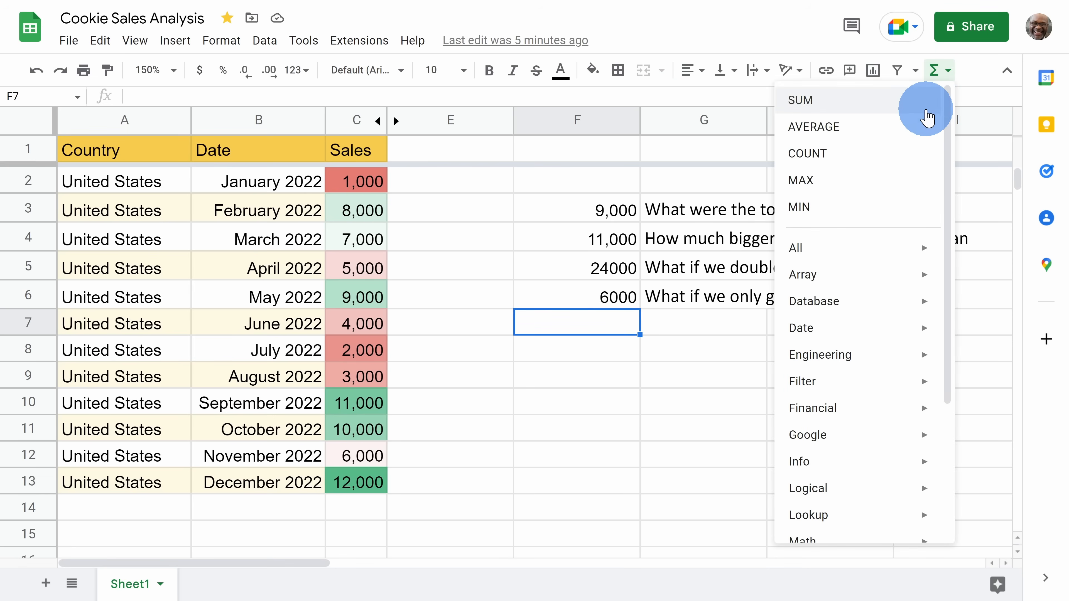
scroll(914, 148, "down", 3)
scroll(888, 287, "down", 3)
scroll(883, 446, "up", 5)
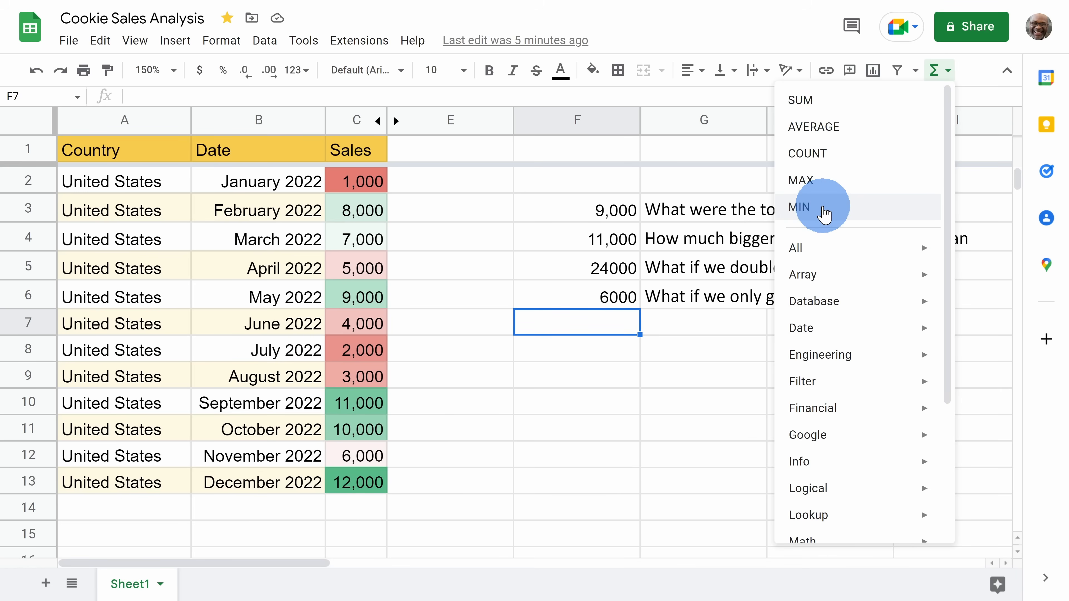
scroll(825, 211, "down", 5)
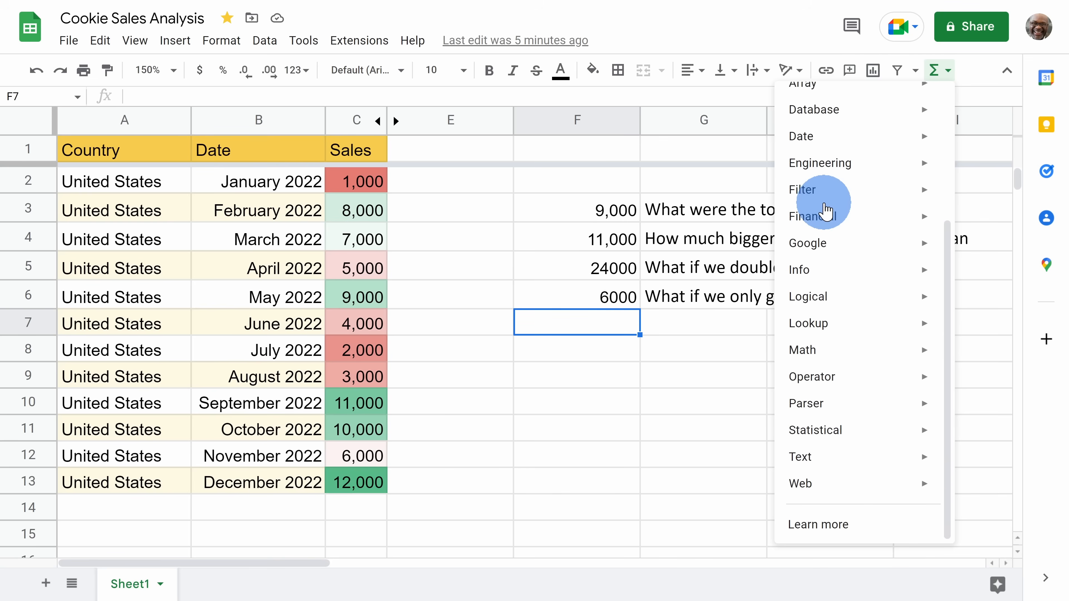
scroll(846, 337, "up", 5)
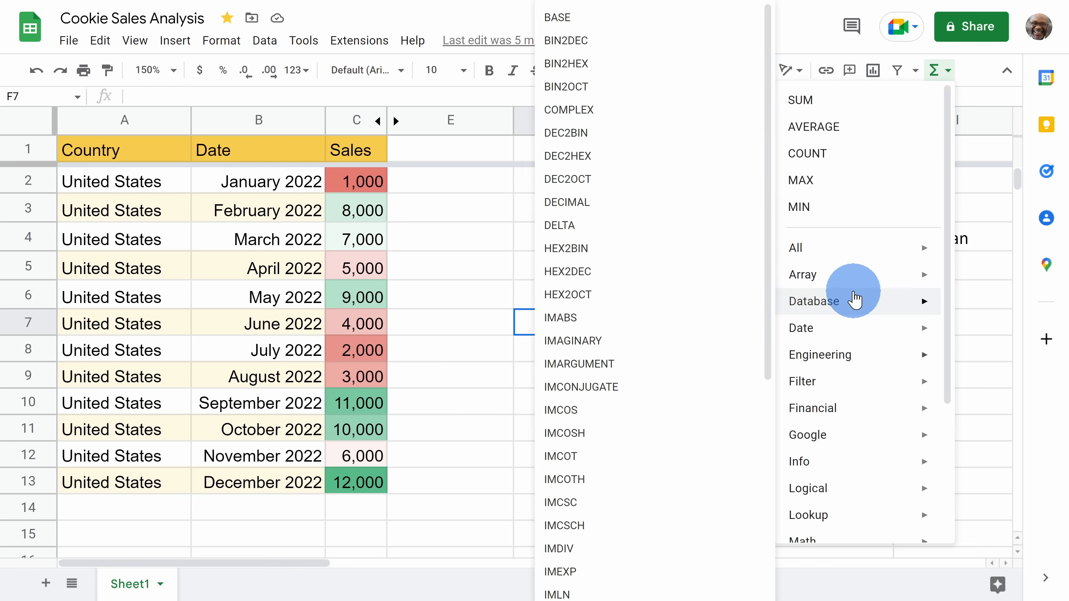
mouse_move(850, 252)
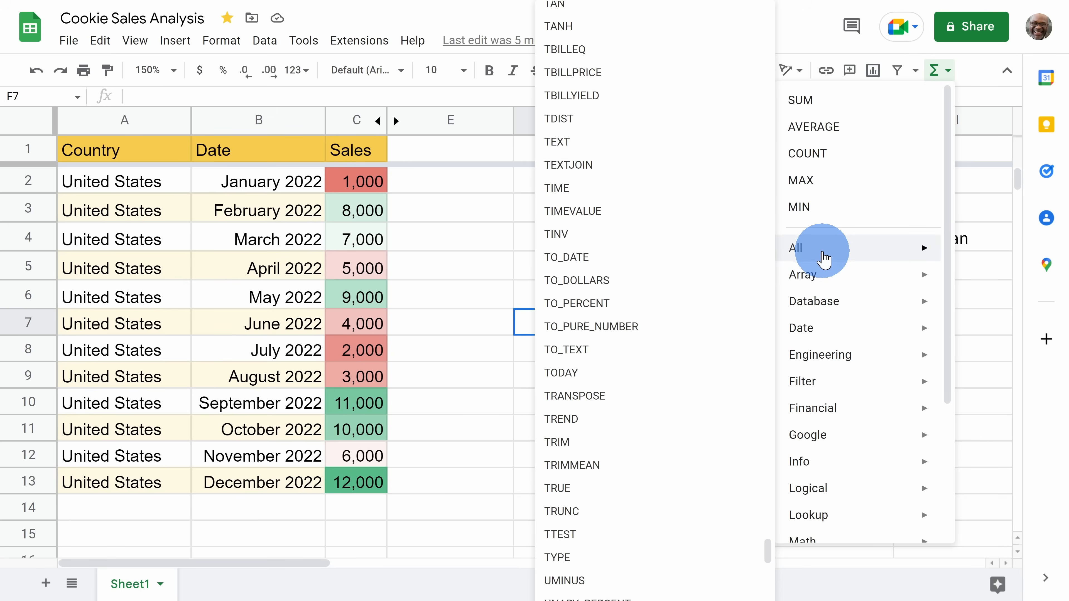
scroll(680, 169, "up", 10)
scroll(680, 170, "up", 20)
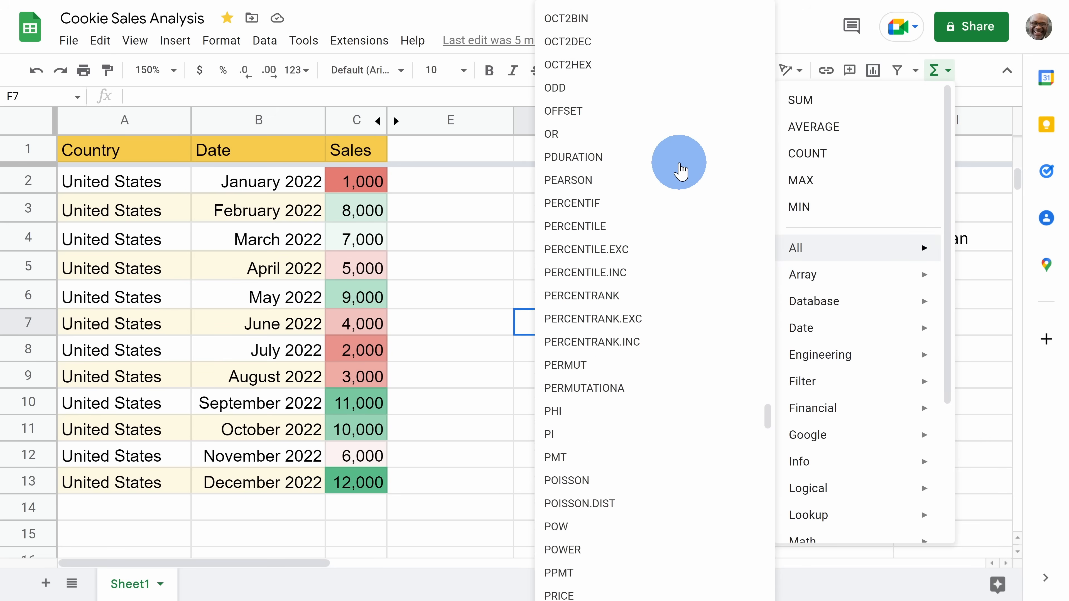
scroll(680, 170, "up", 20)
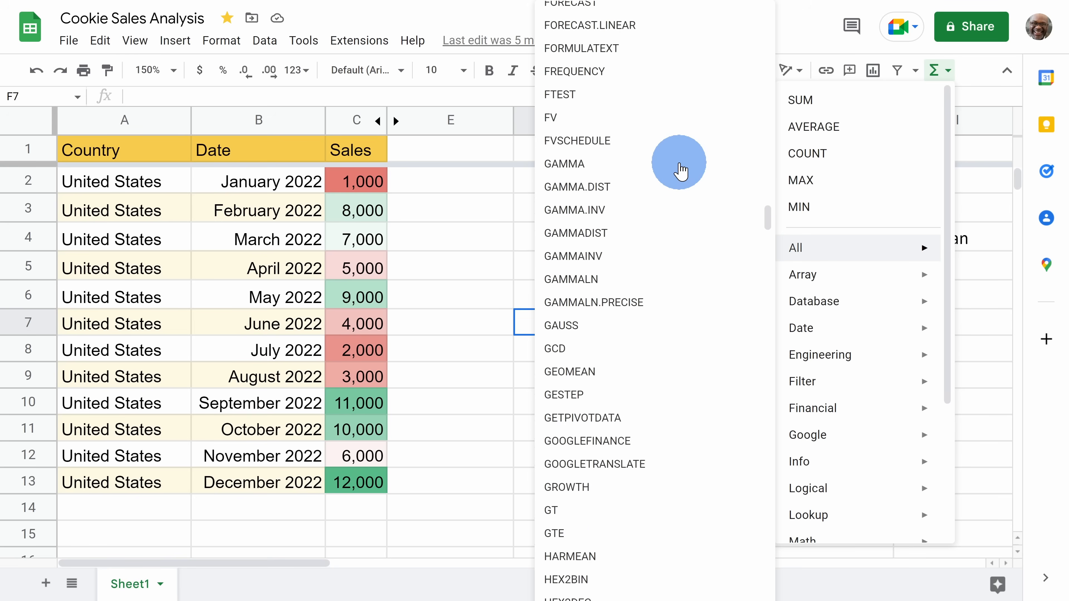
scroll(682, 167, "up", 3)
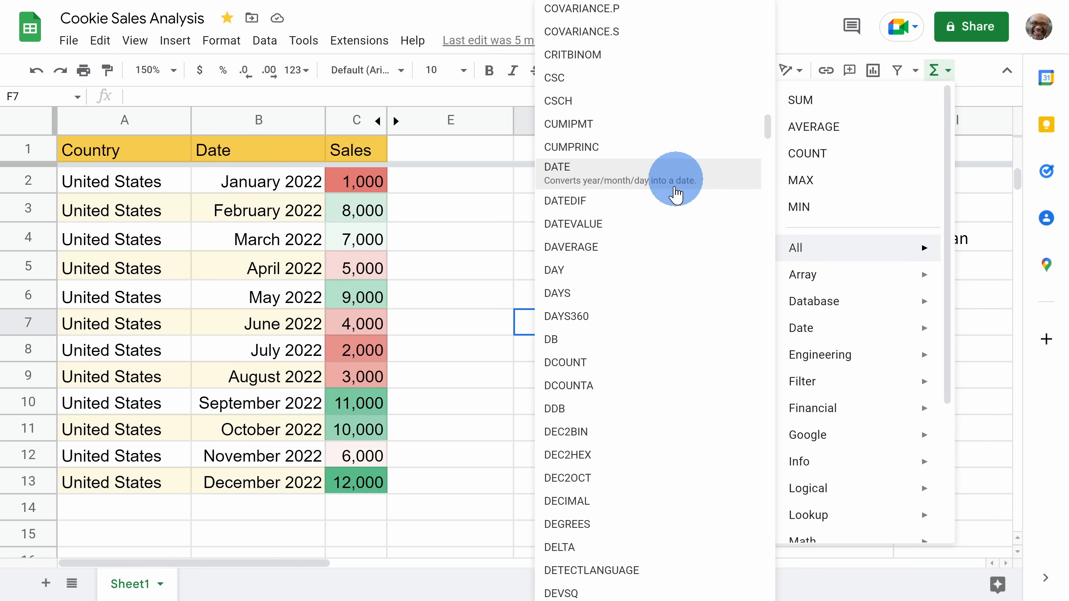
scroll(665, 232, "up", 10)
scroll(932, 273, "down", 5)
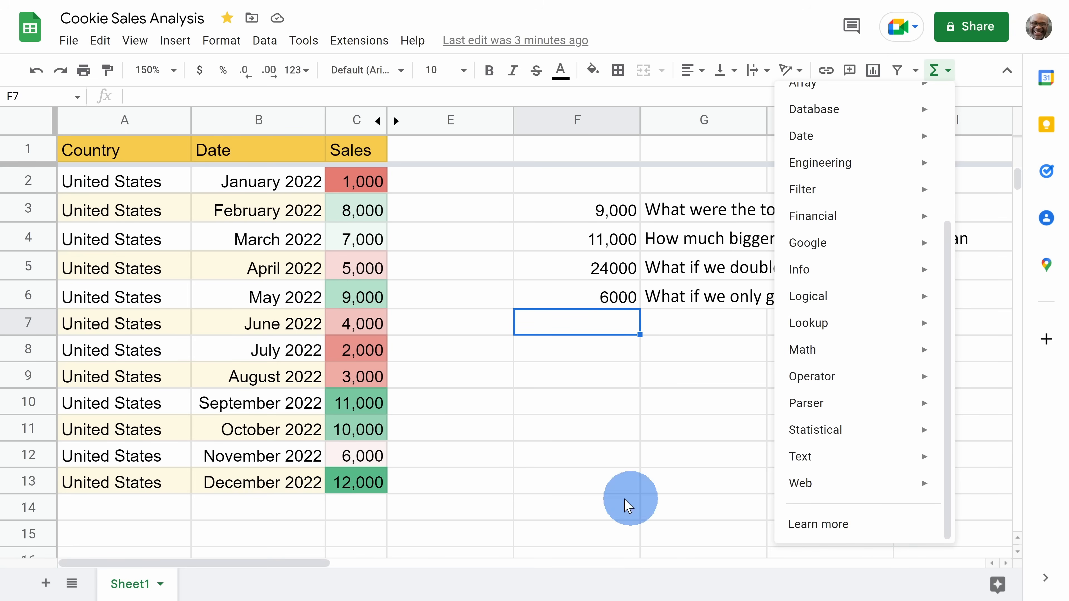
Total the monthly sales in C14 by inserting the SUM function over the range C2:C13
left_click(353, 356)
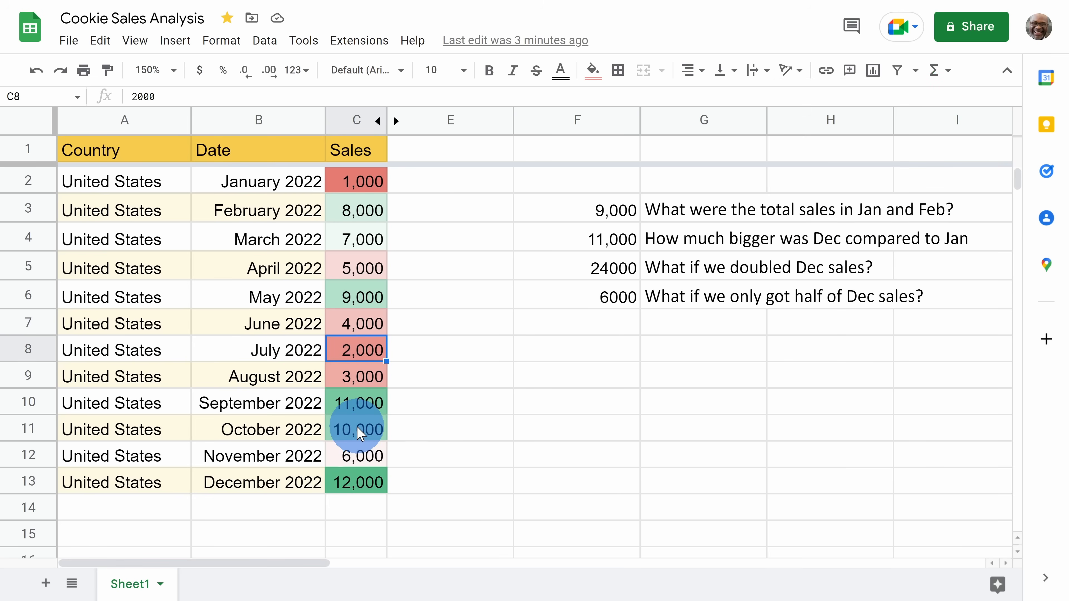
left_click_drag(355, 180, 362, 484)
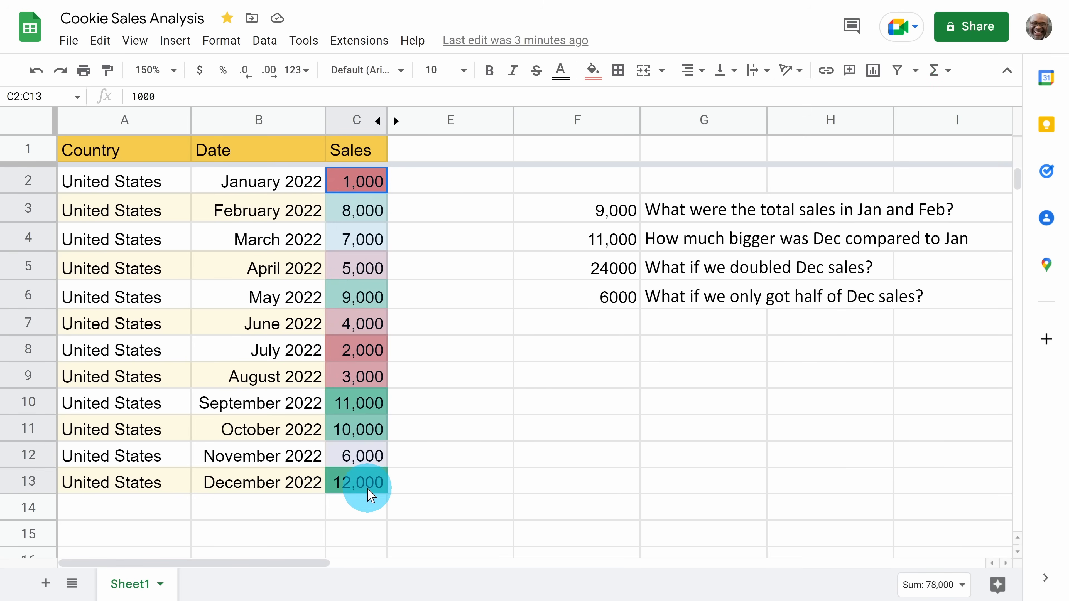
left_click(363, 512)
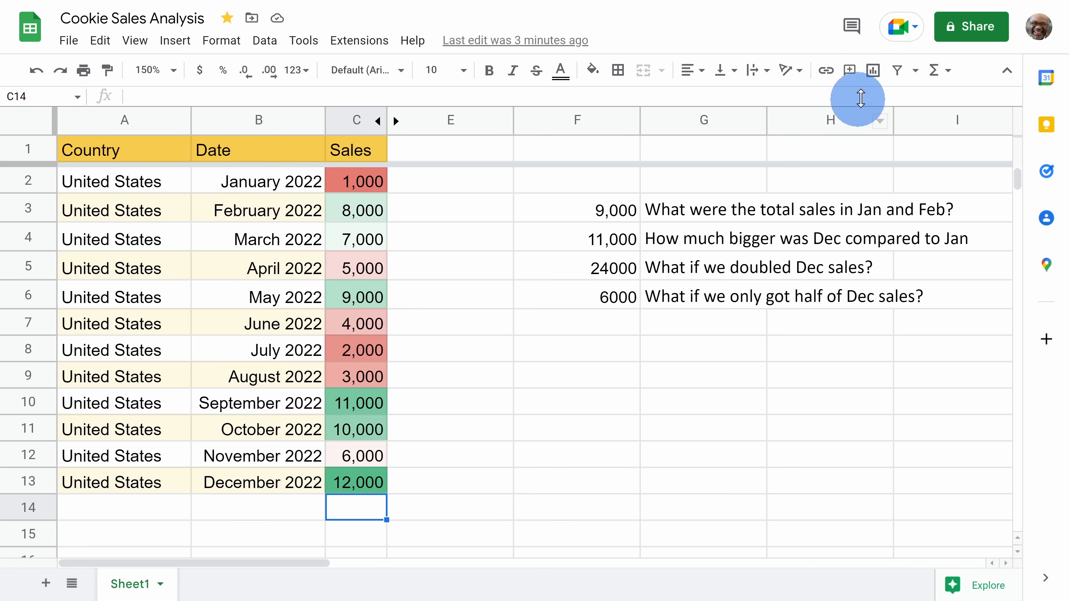
left_click(947, 78)
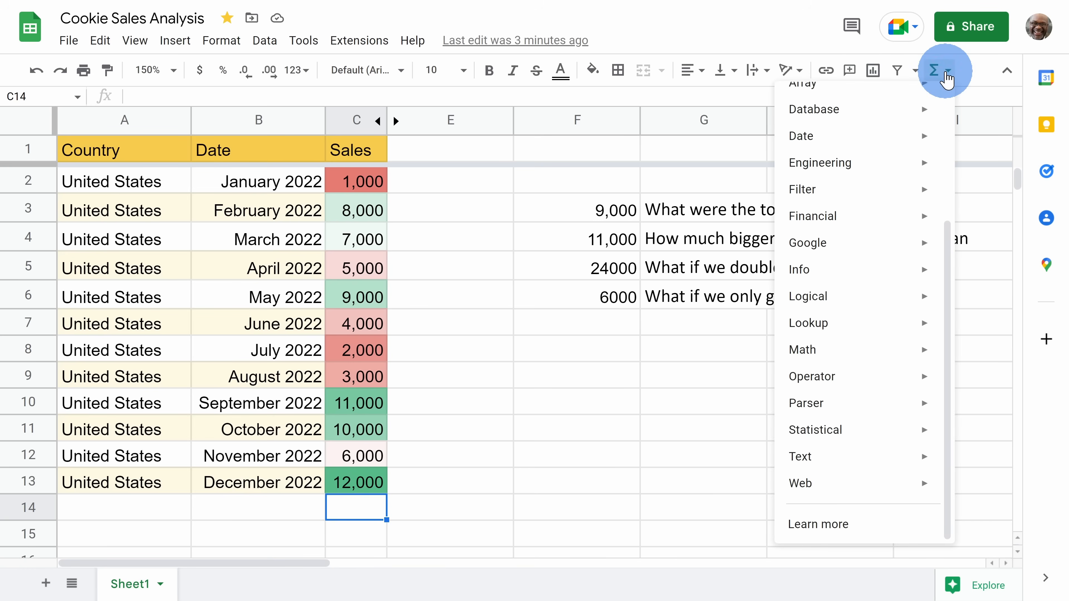
scroll(888, 158, "up", 3)
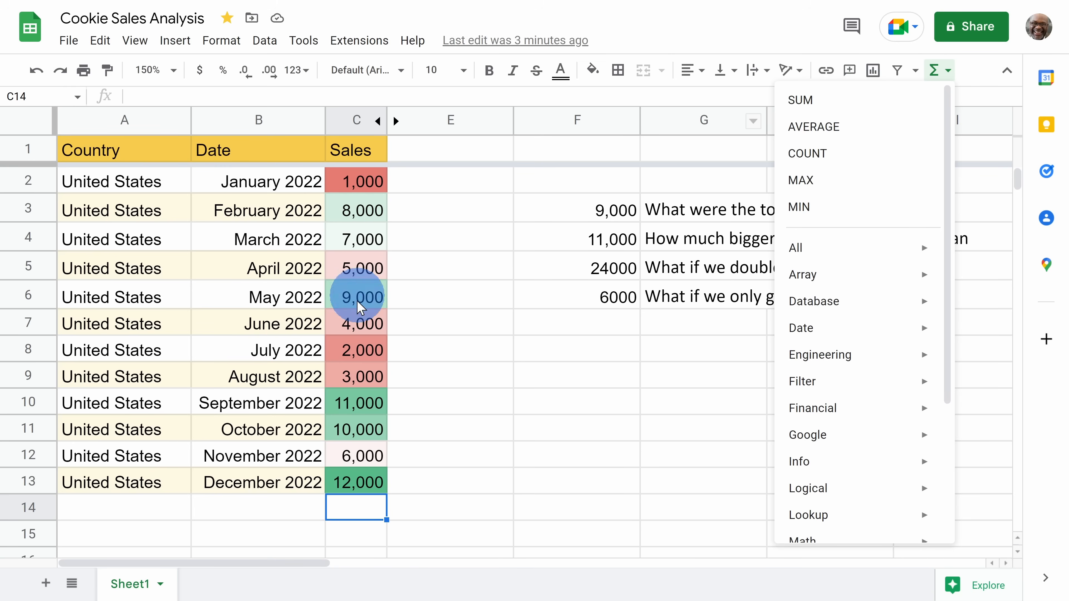
left_click(866, 114)
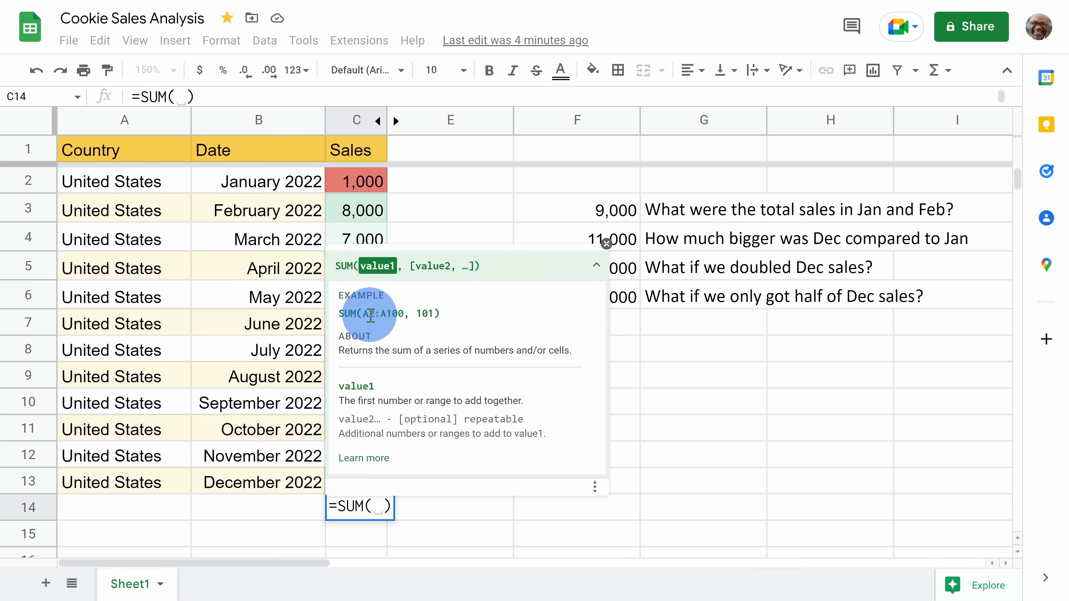
left_click(607, 244)
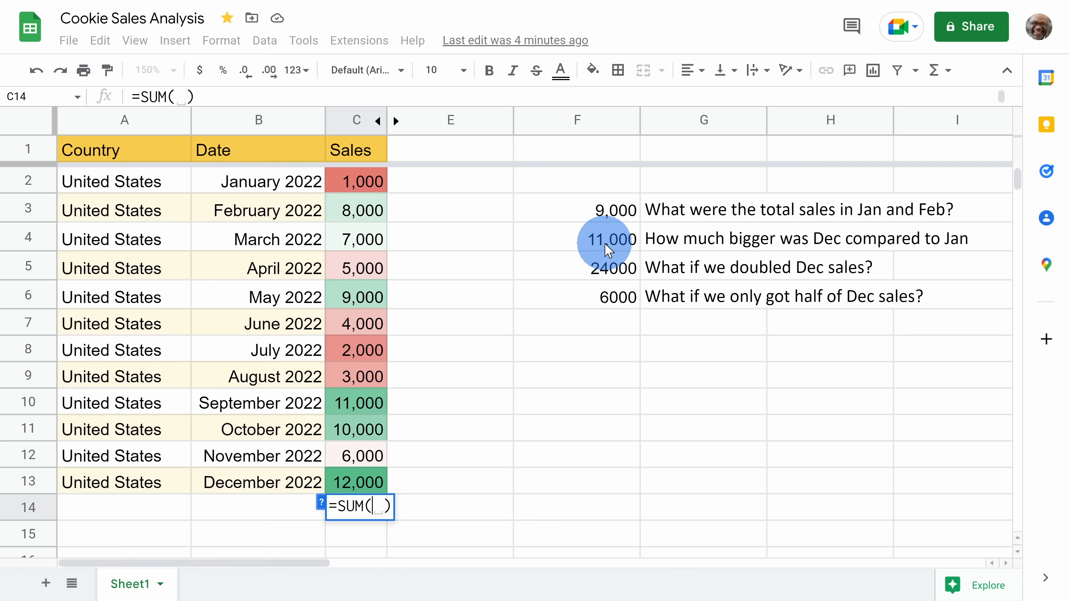
left_click_drag(364, 477, 374, 194)
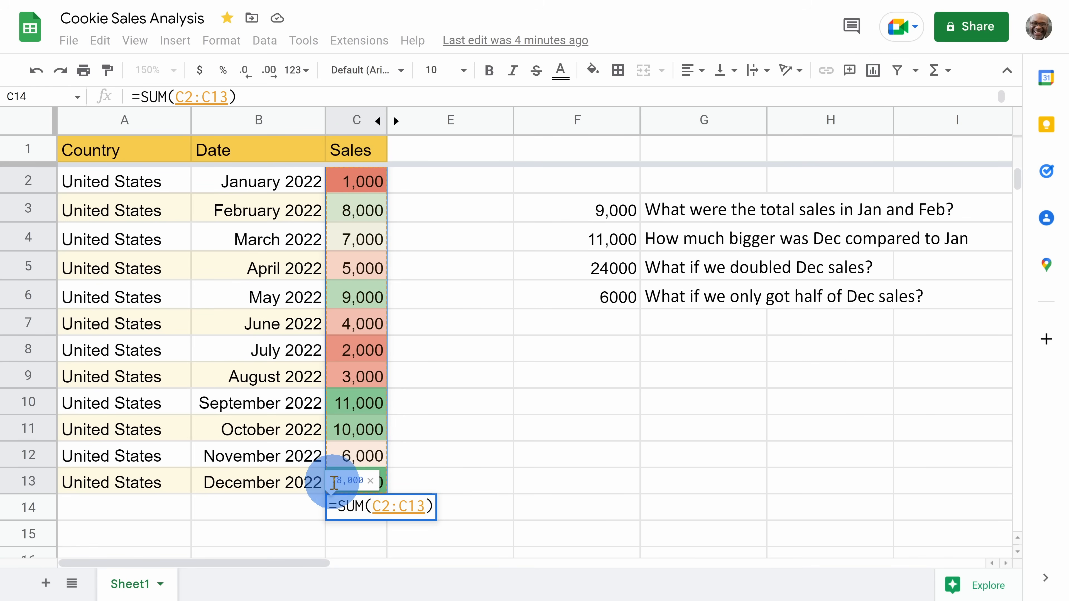
key("Return")
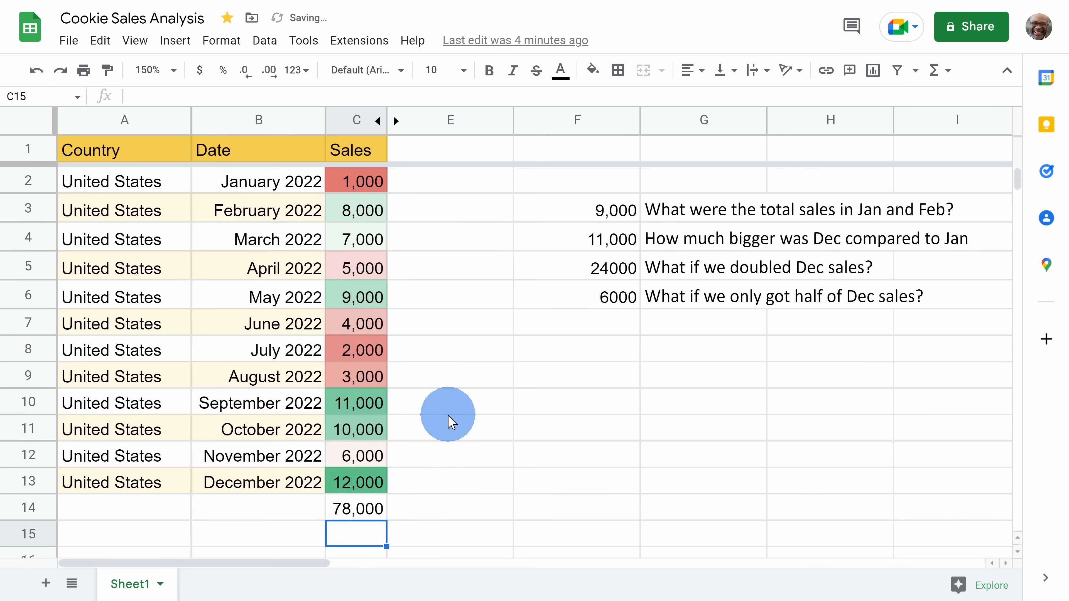
Clear the total in C14 and re-enter it as a written formula, accepting the suggested =SUM(C2:C13)
left_click(351, 512)
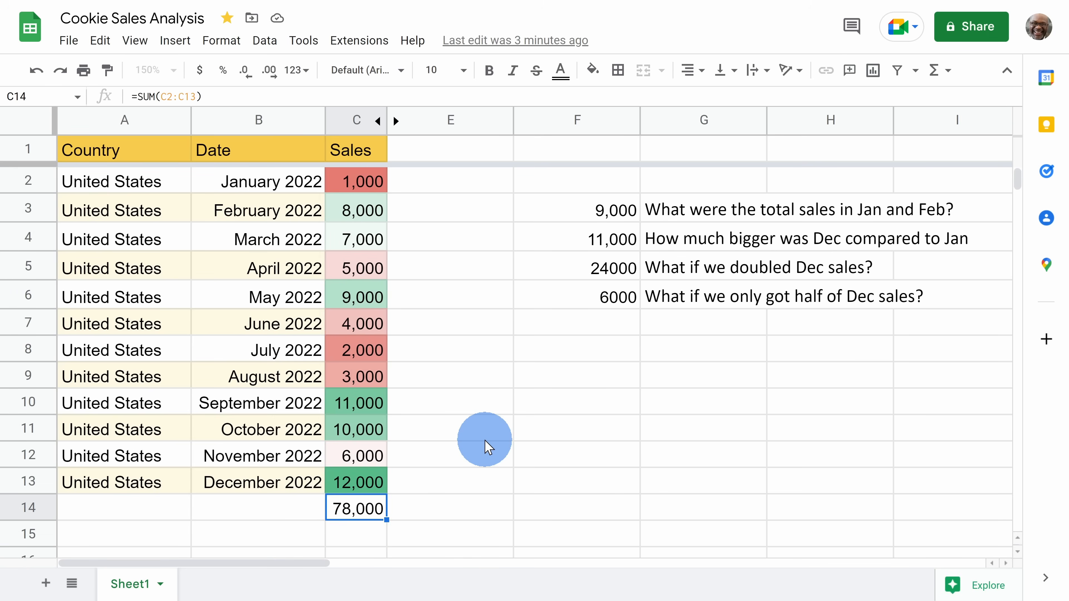
left_click(953, 78)
left_click(525, 382)
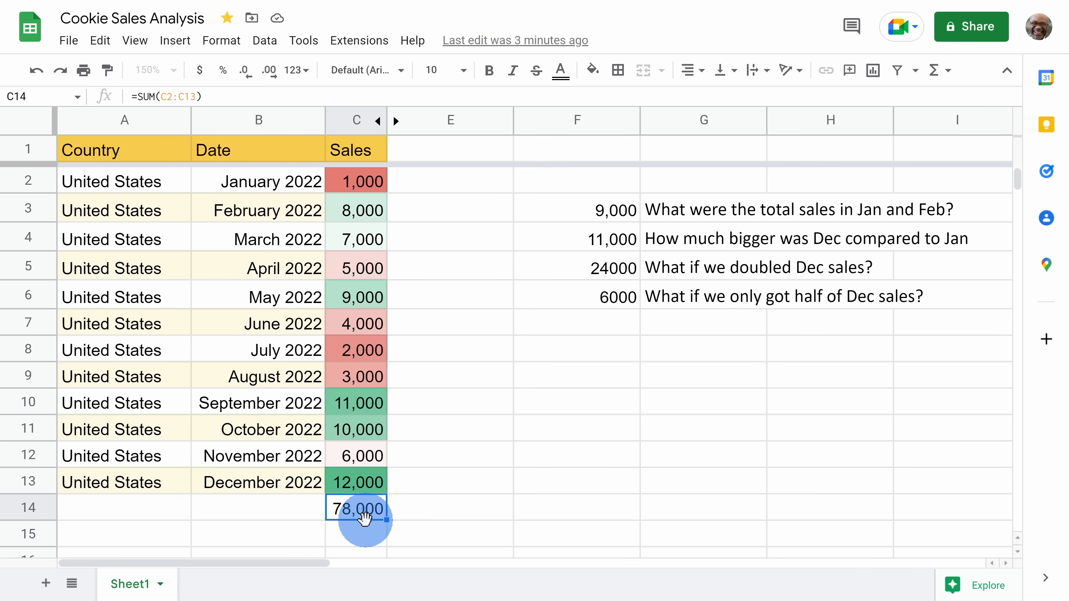
key("Delete")
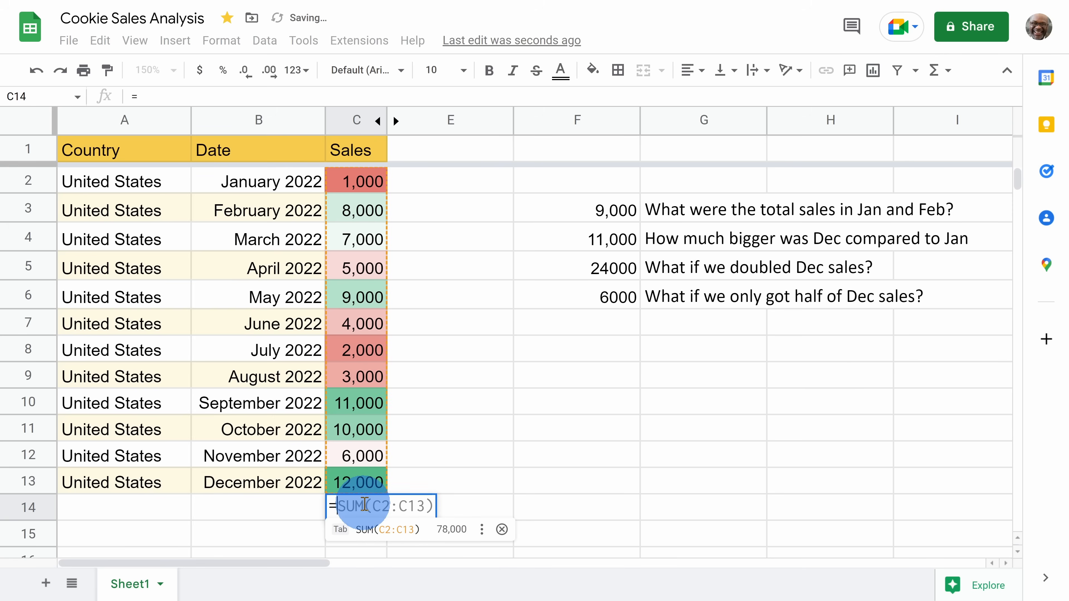
type("=sum")
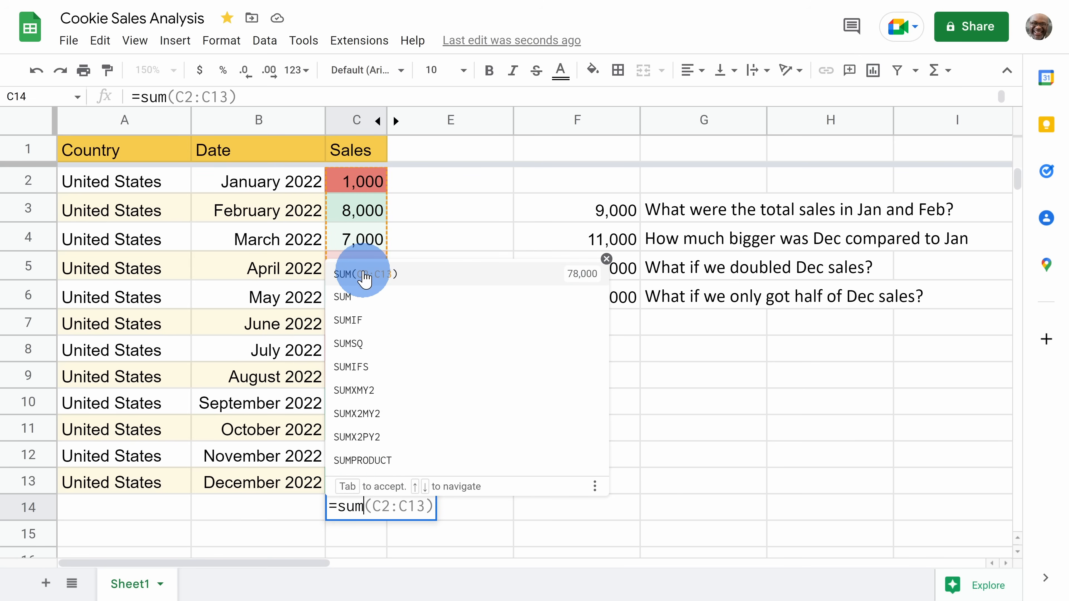
left_click(385, 274)
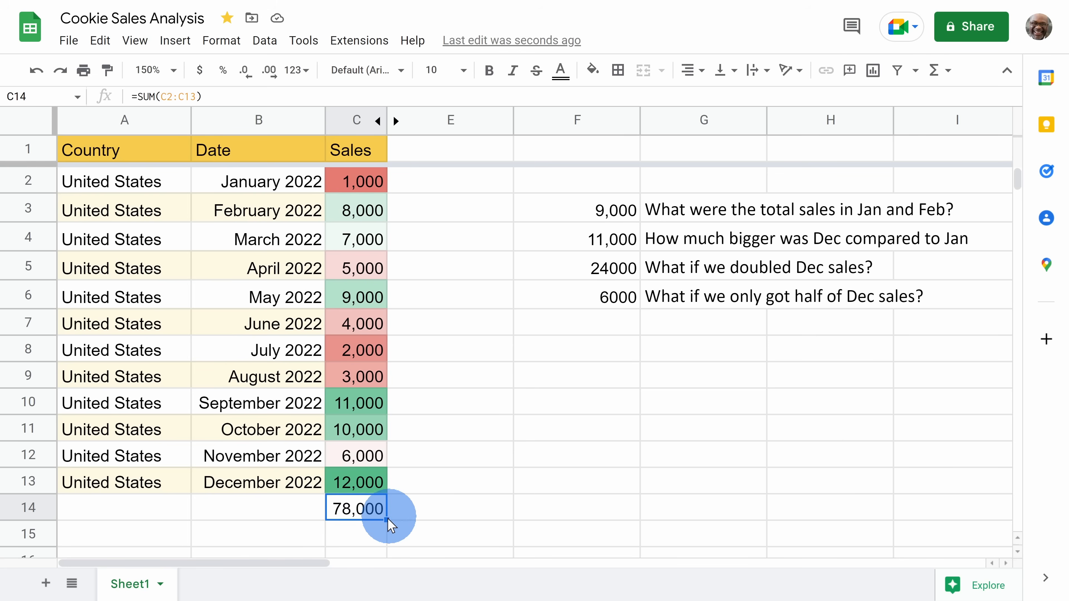
Label the sales total by entering "Total Sales:" in B14
left_click(290, 513)
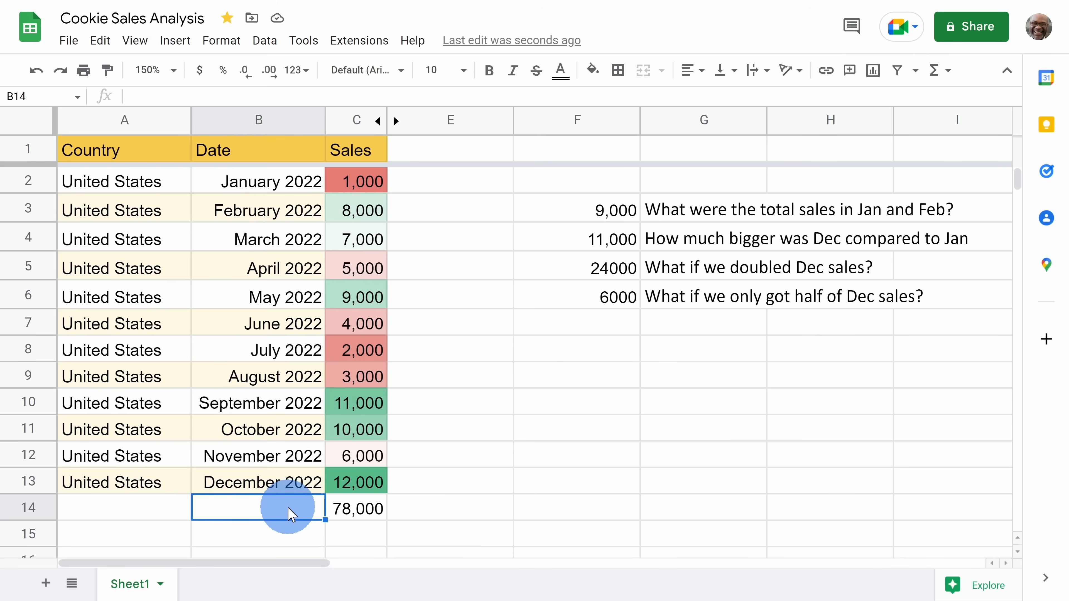
type("Total Sales:")
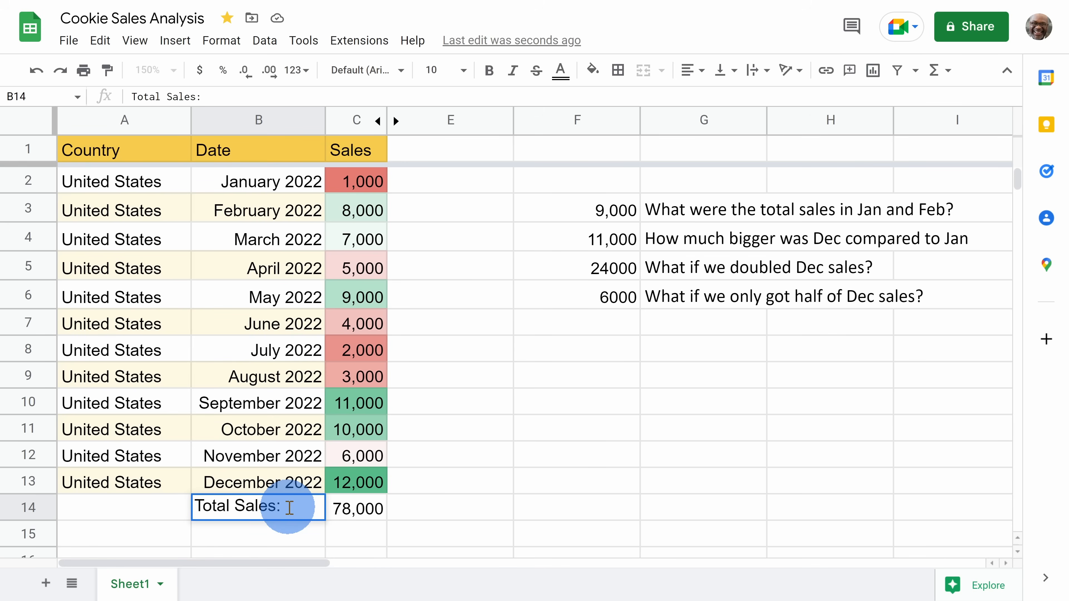
key("Return")
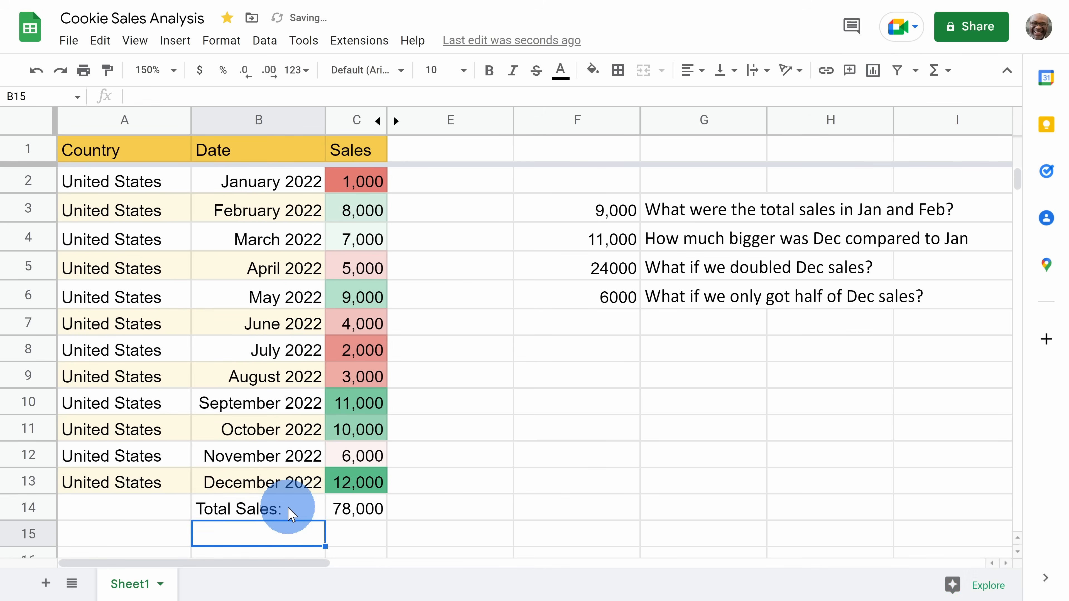
Right-align the "Total Sales:" label in B14 and make the label and total in B14:C14 bold
left_click(299, 510)
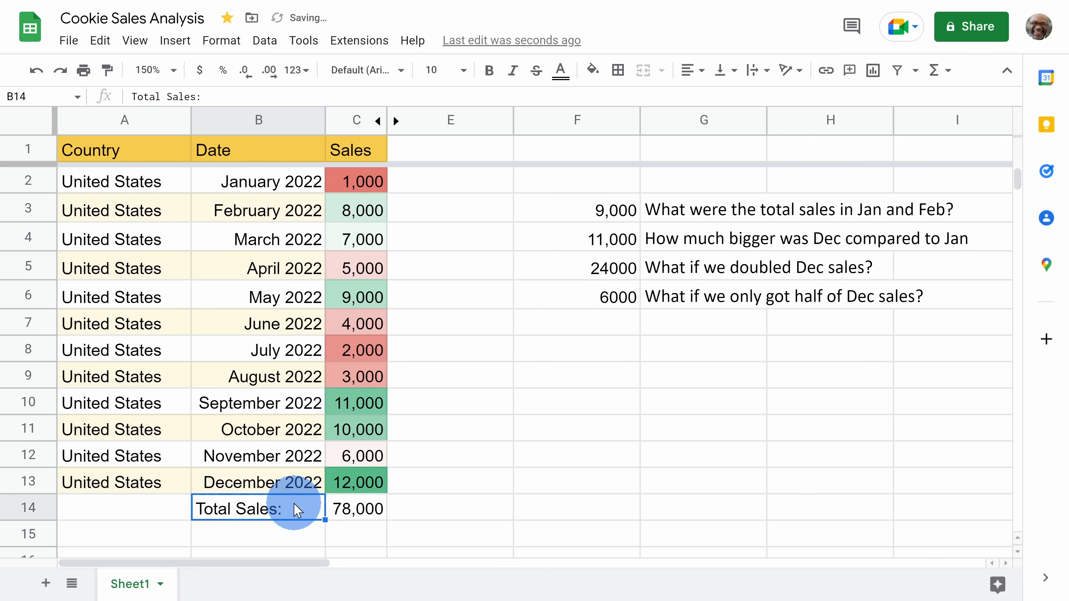
left_click(692, 70)
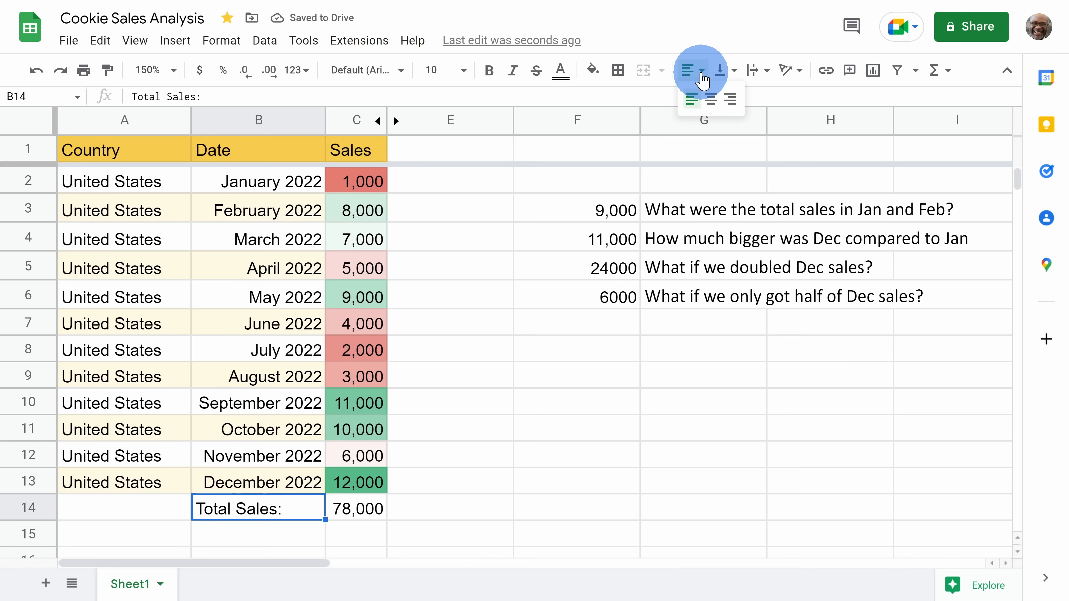
left_click(728, 94)
left_click_drag(257, 510, 370, 510)
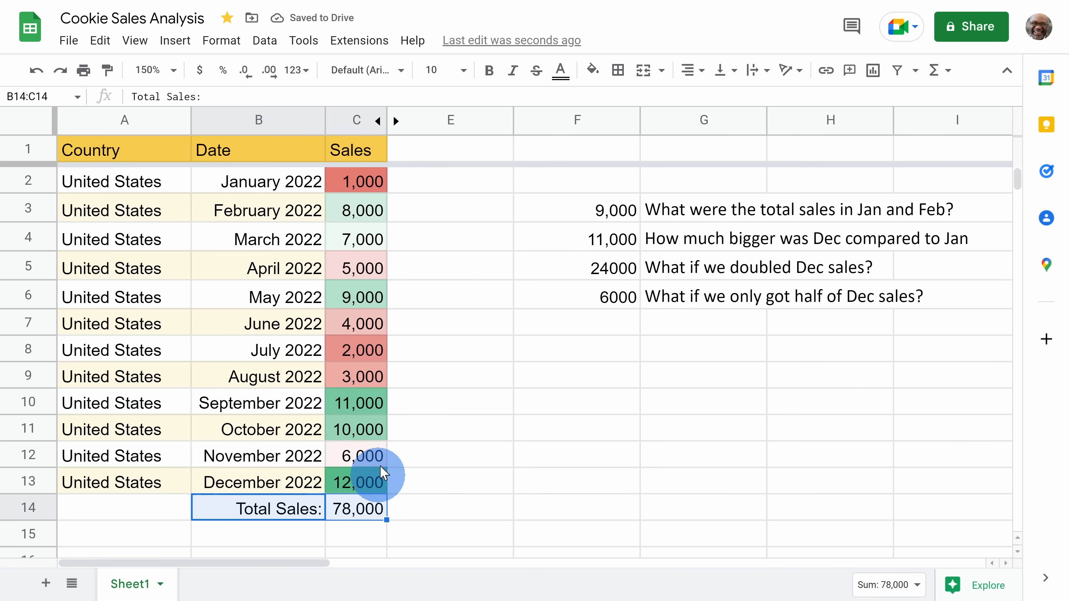
left_click(488, 76)
left_click(384, 521)
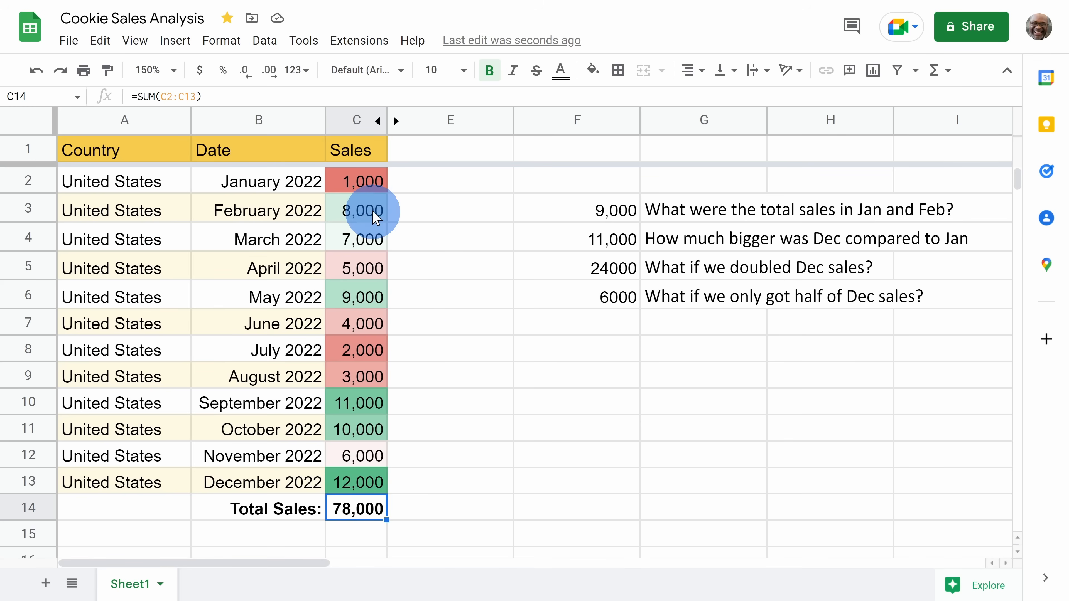
left_click(364, 183)
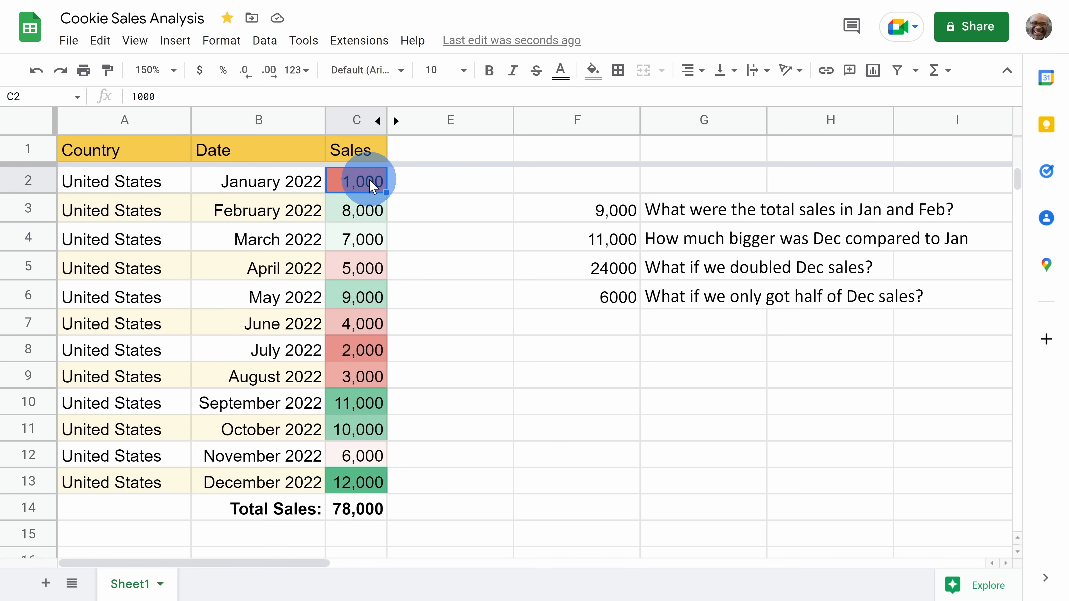
left_click(426, 154)
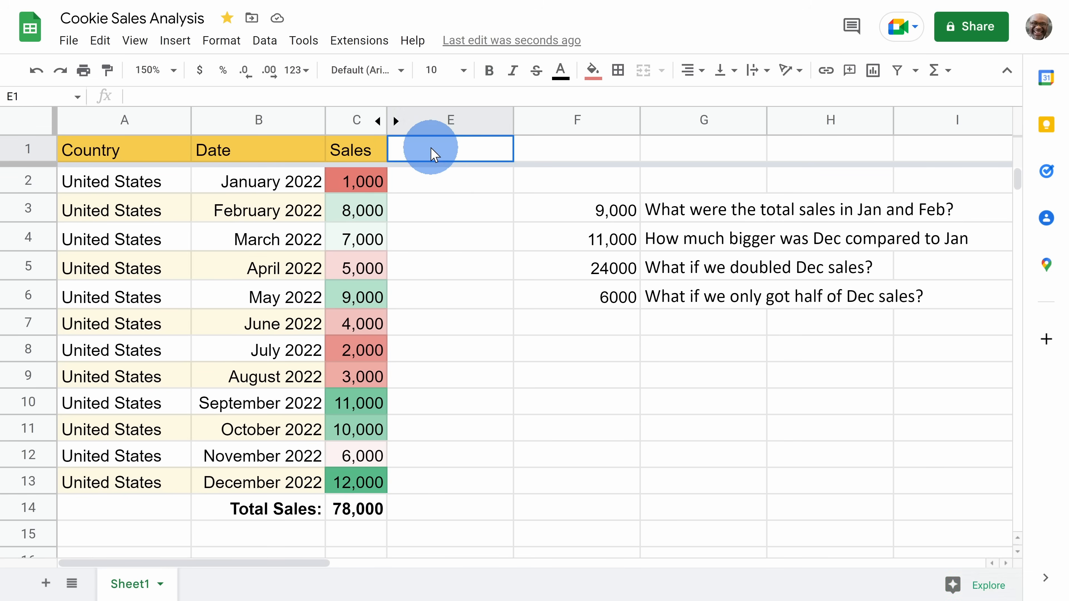
Add the header "% of total sales" in E1 and calculate January's share in E2 with =C2/C14
type("% of total sales")
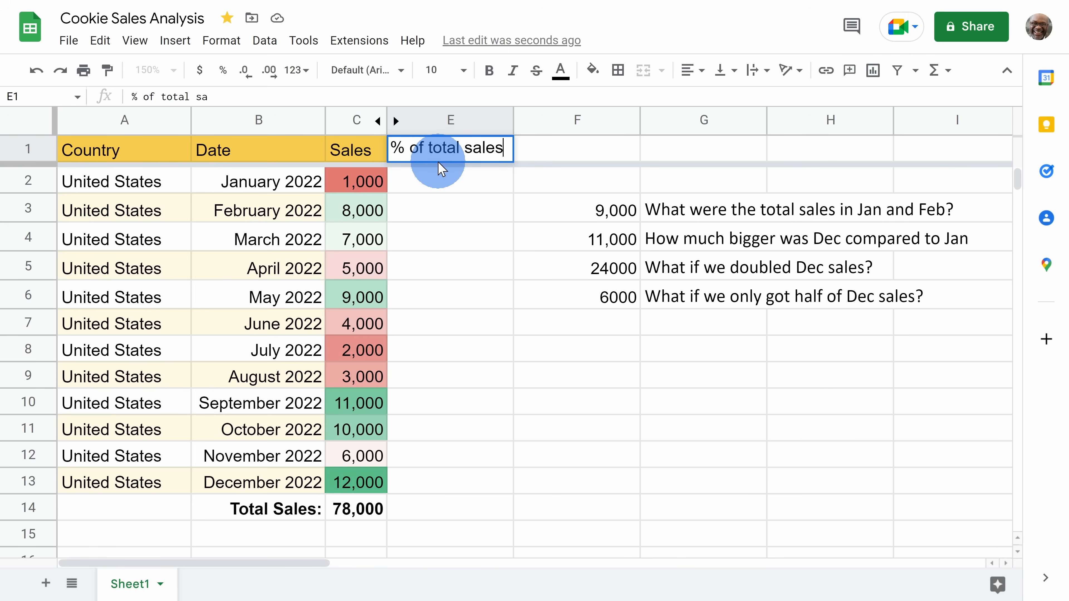
key("Return")
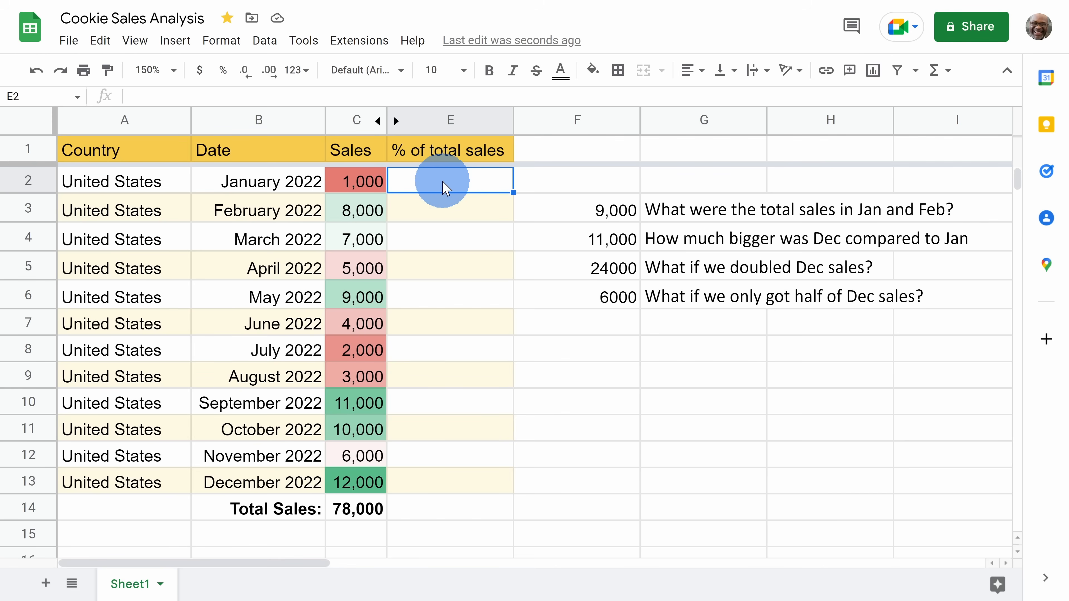
type("=")
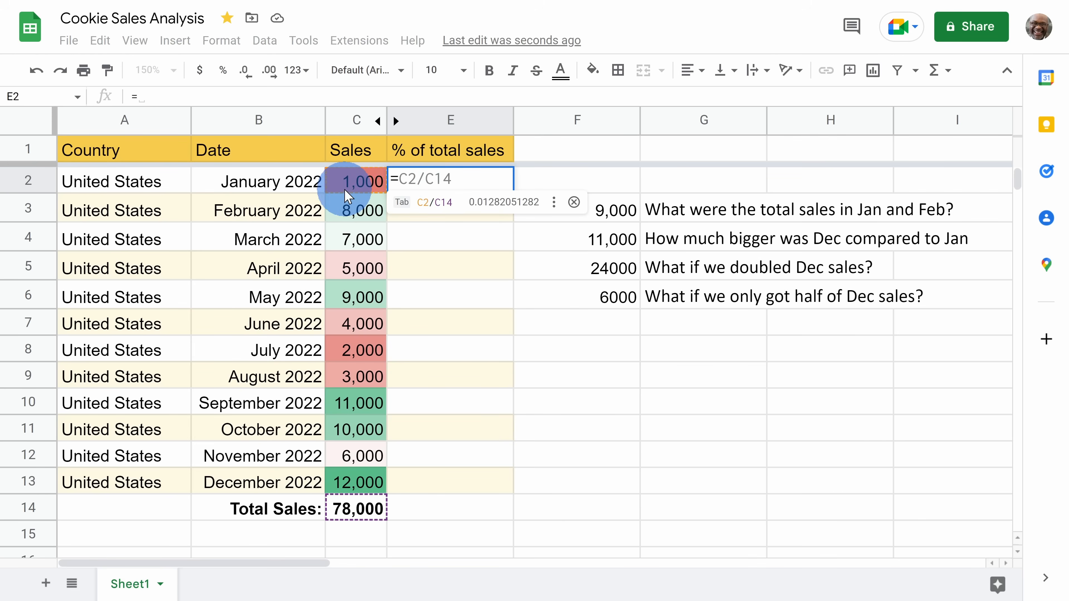
left_click(346, 189)
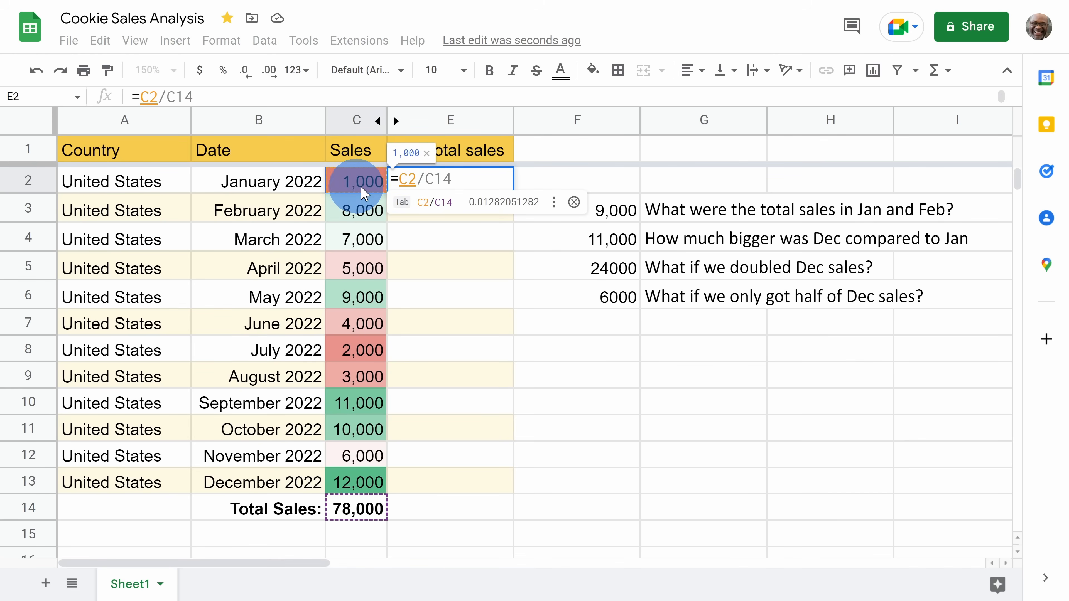
left_click(452, 206)
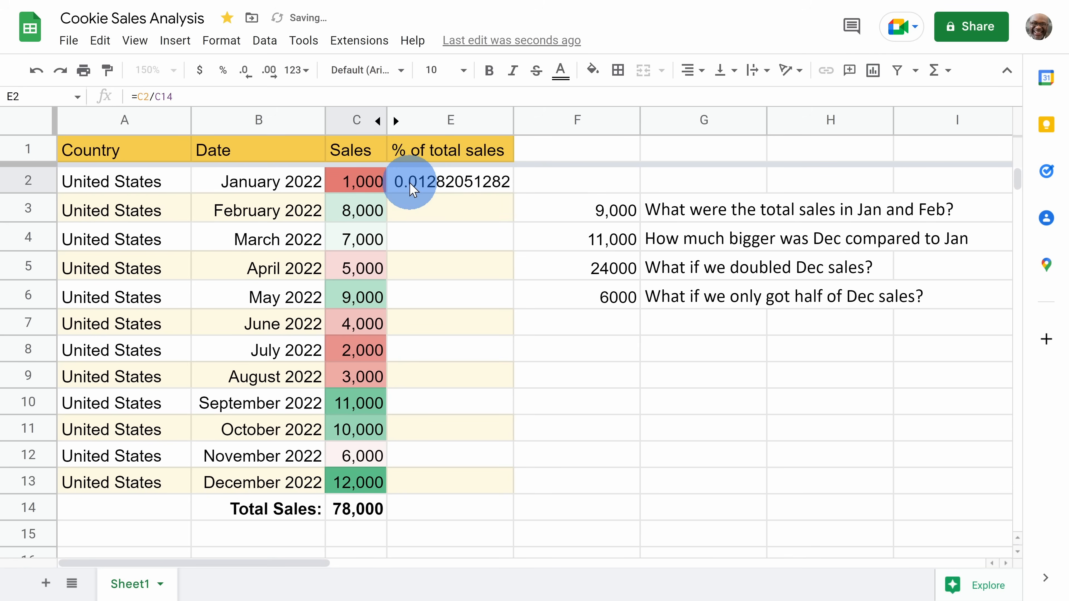
Format E2 as a percentage and fill its formula down through E13
left_click(427, 189)
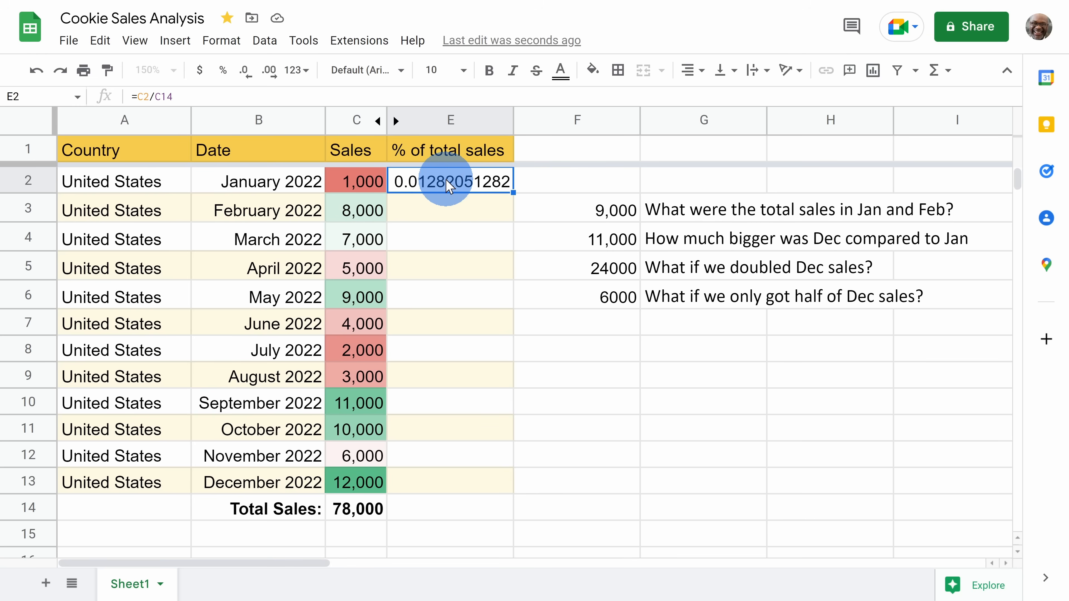
left_click(223, 70)
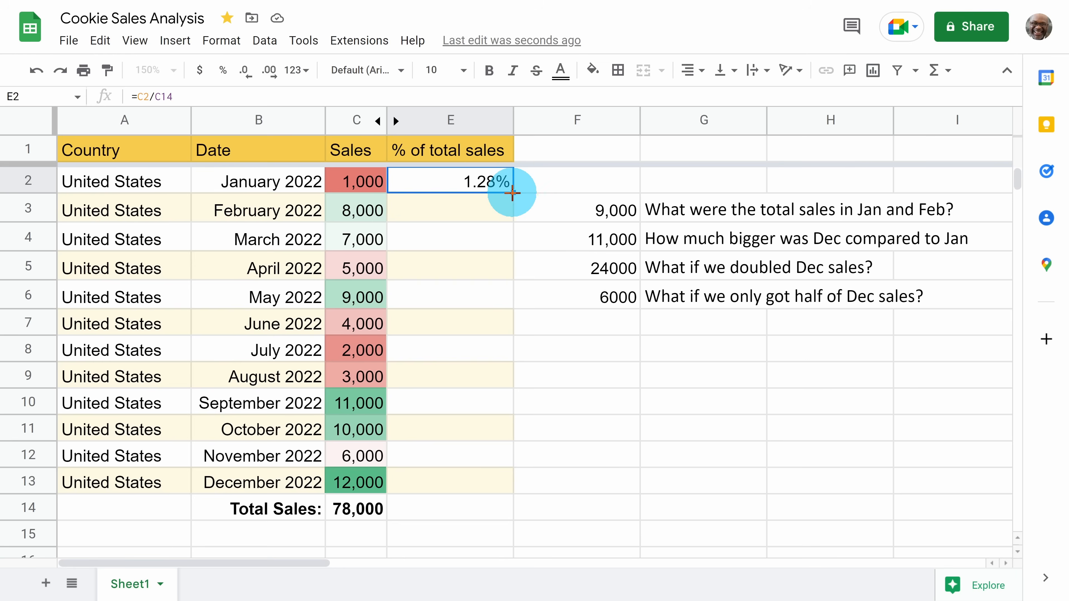
left_click_drag(512, 192, 472, 486)
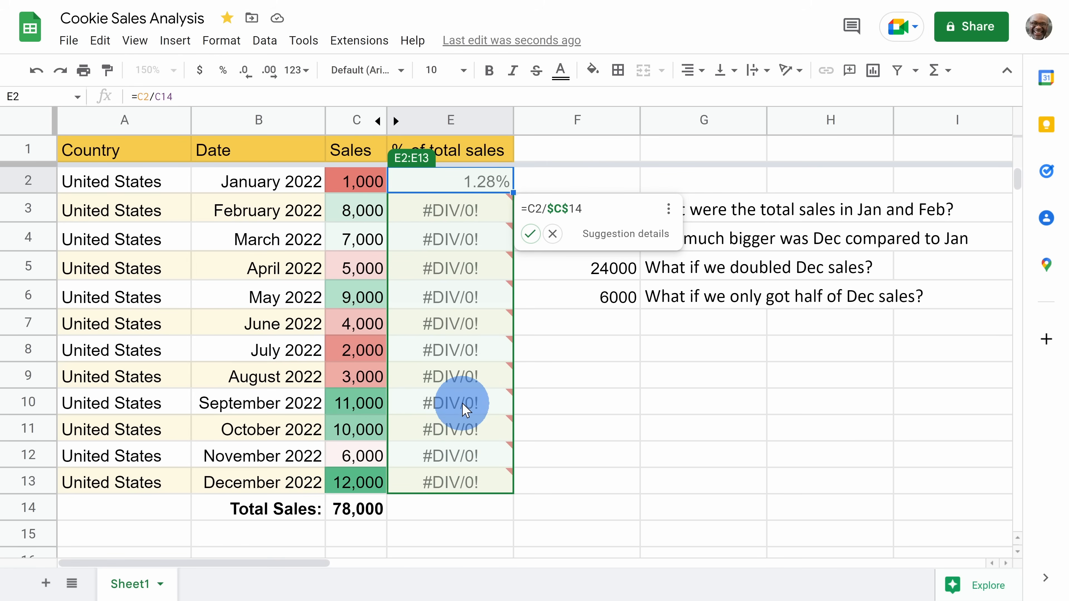
Inspect the cell references in the formula filled into E3, leaving the formula as it is
left_click(456, 217)
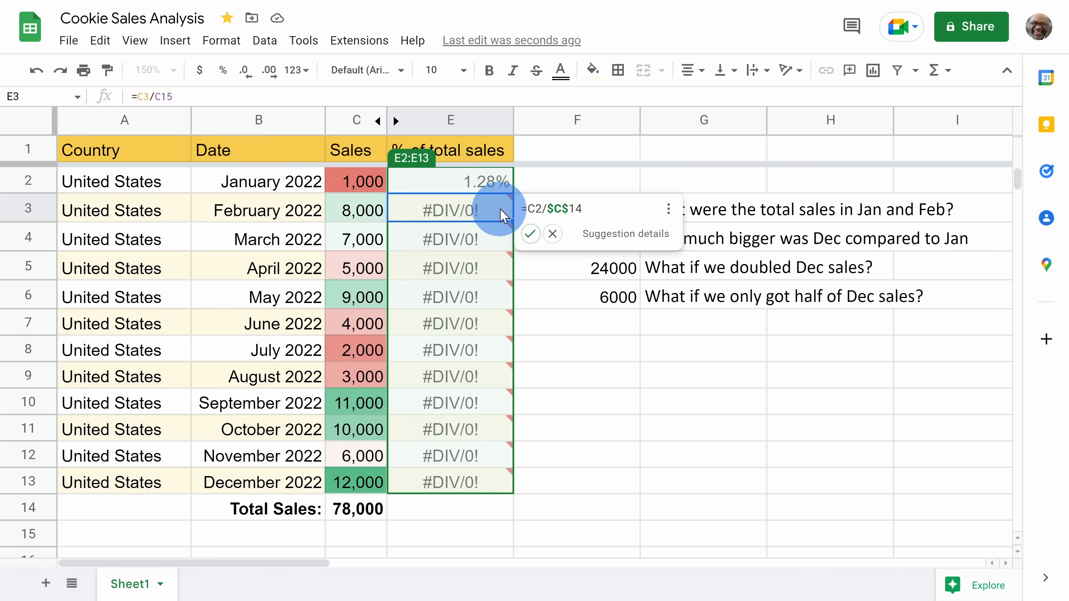
left_click(185, 93)
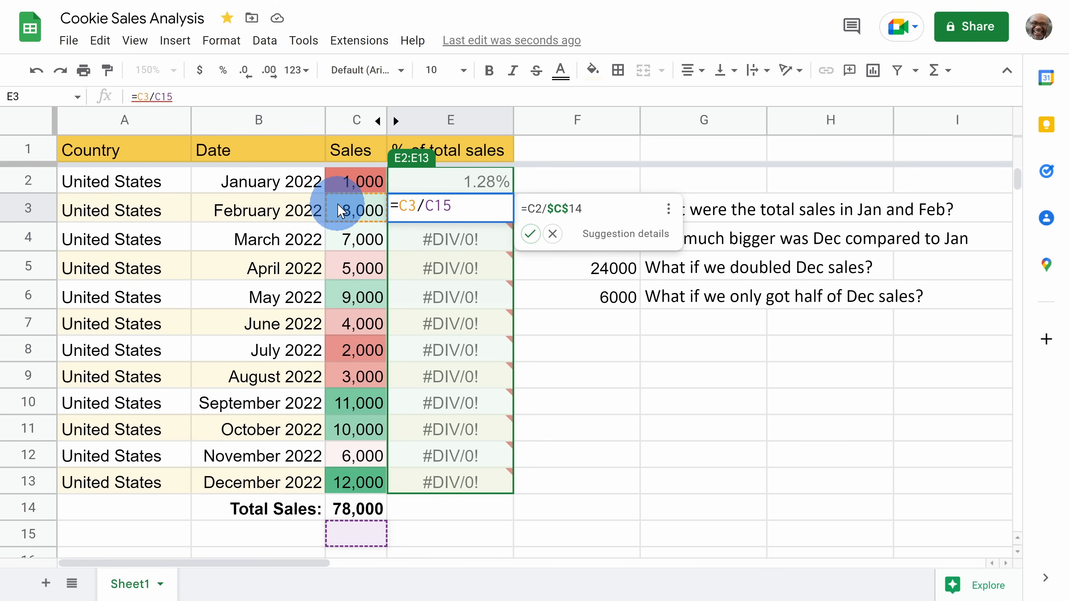
double_click(426, 203)
double_click(453, 205)
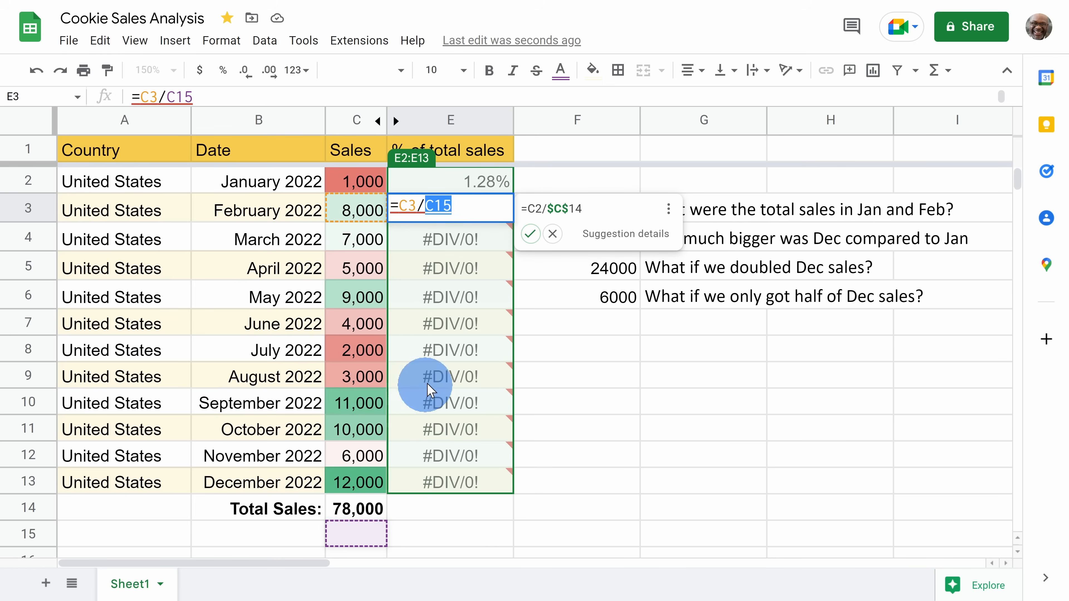
key("Escape")
Accept the suggested formula =C2/$C$14 for the percentages in E2:E13
left_click(467, 187)
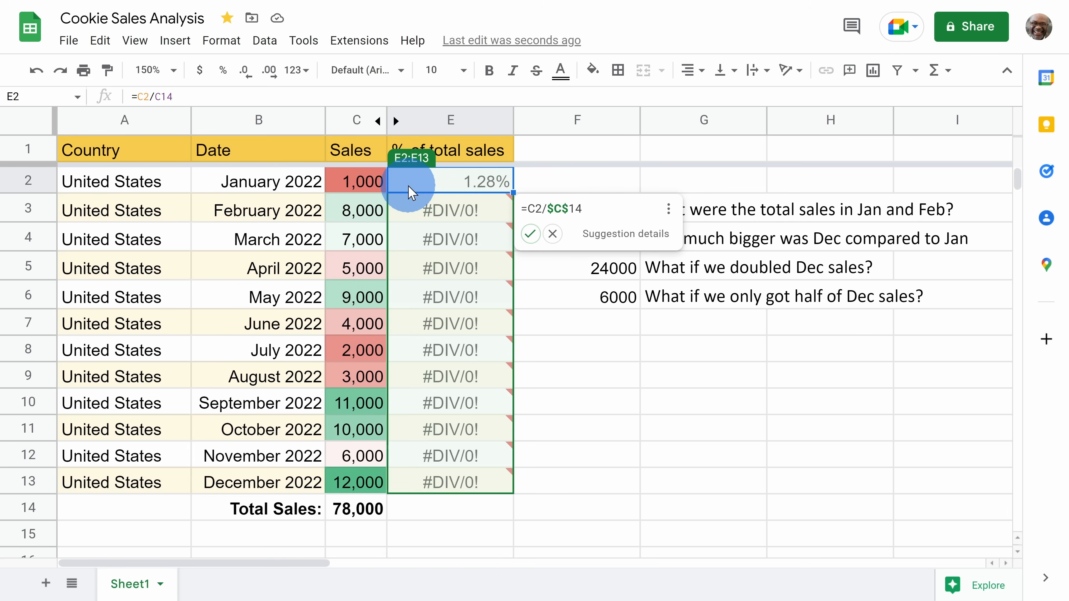
left_click(530, 232)
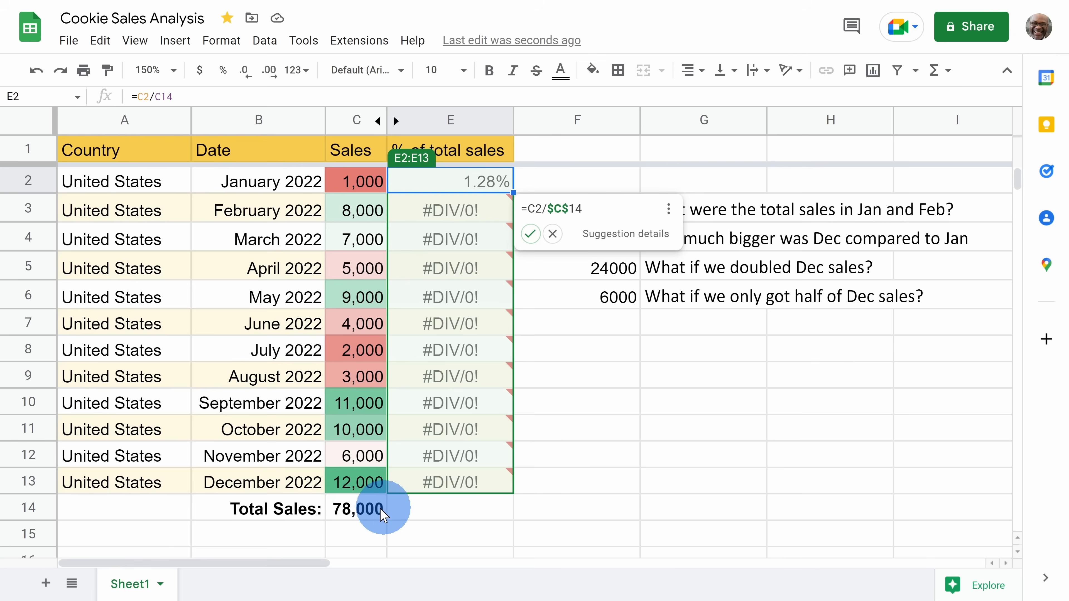
left_click(530, 234)
Cycle the total's reference in E3's formula through C$14 and $C14, returning it to $C$14
left_click(499, 210)
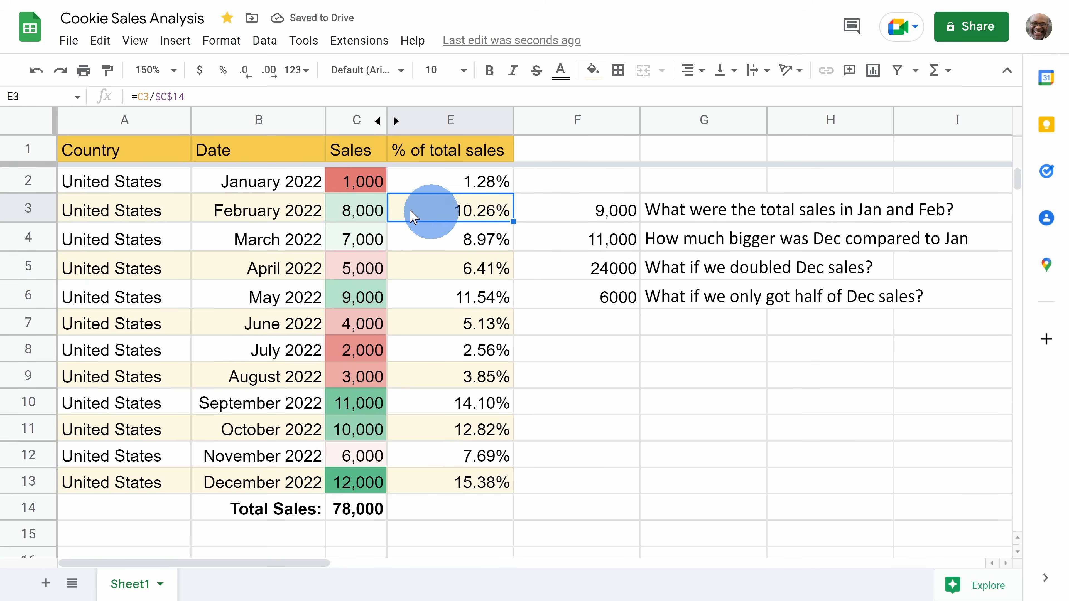
left_click(187, 98)
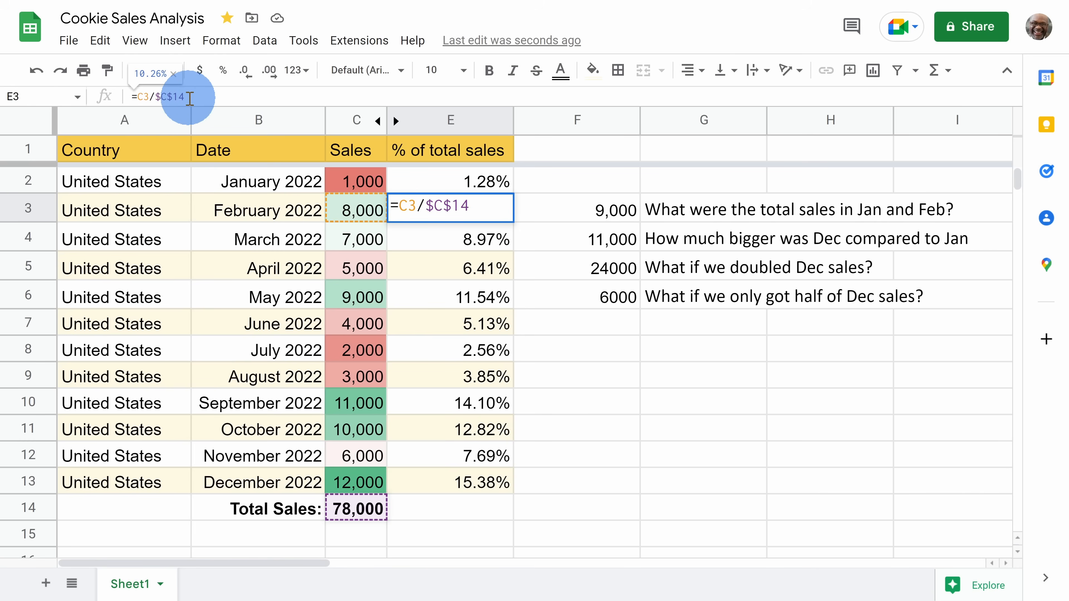
left_click(157, 98)
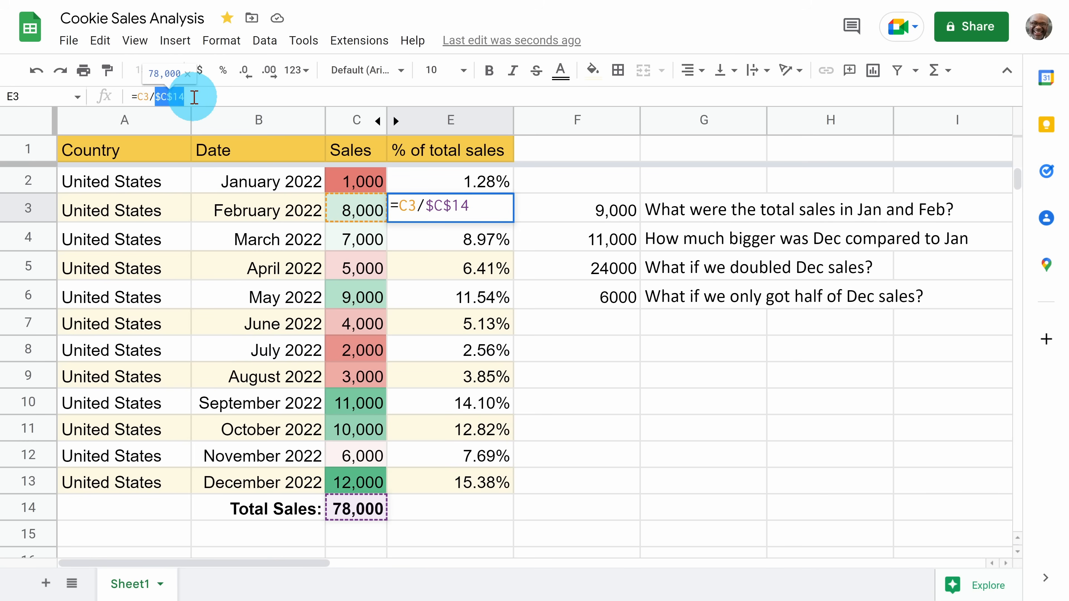
left_click(188, 98)
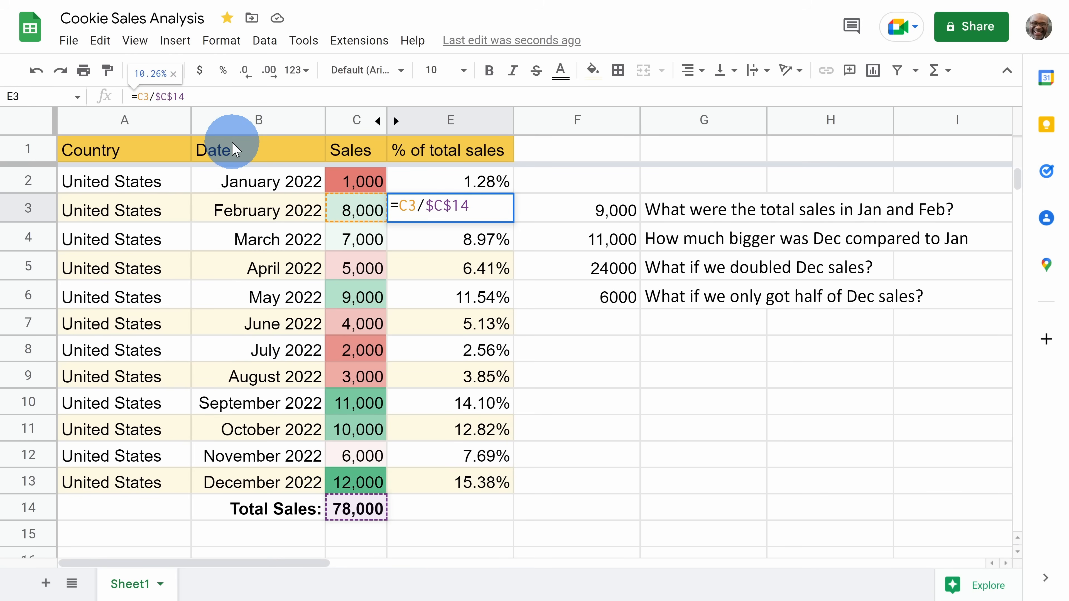
key("F4")
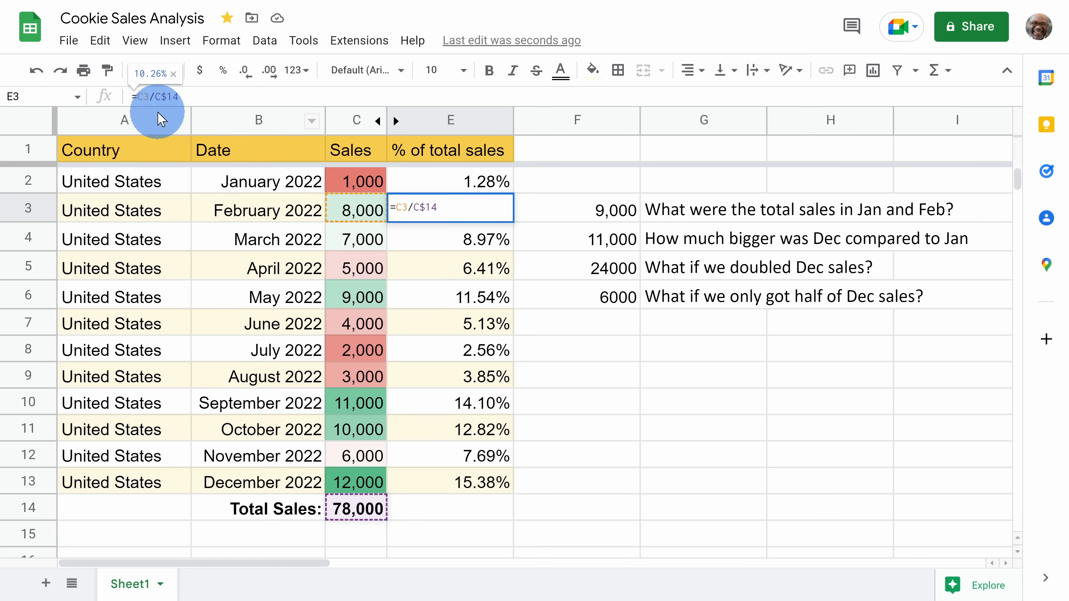
key("F4")
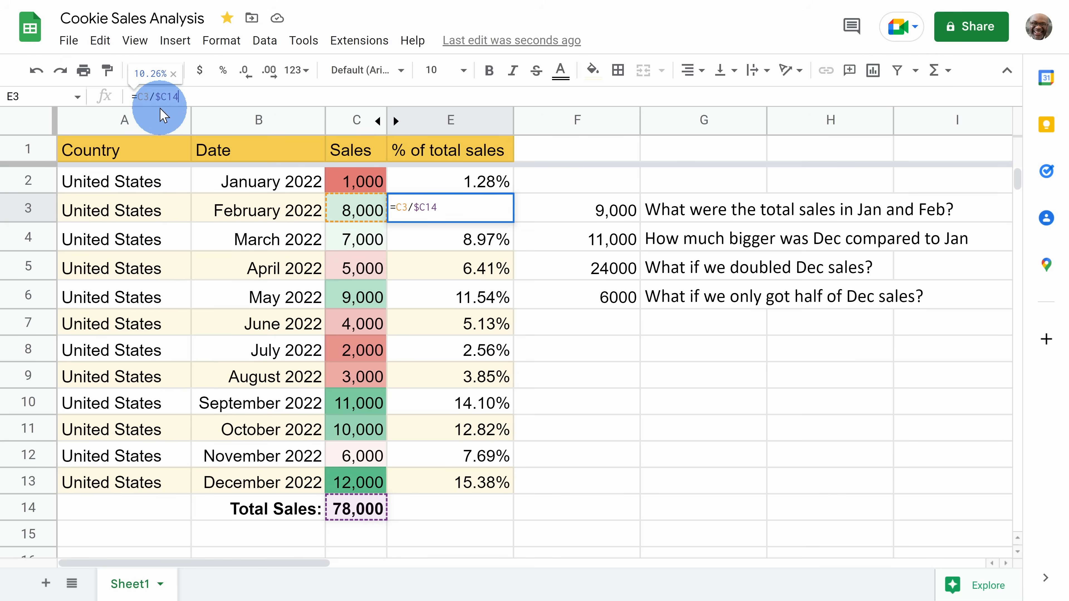
key("F4")
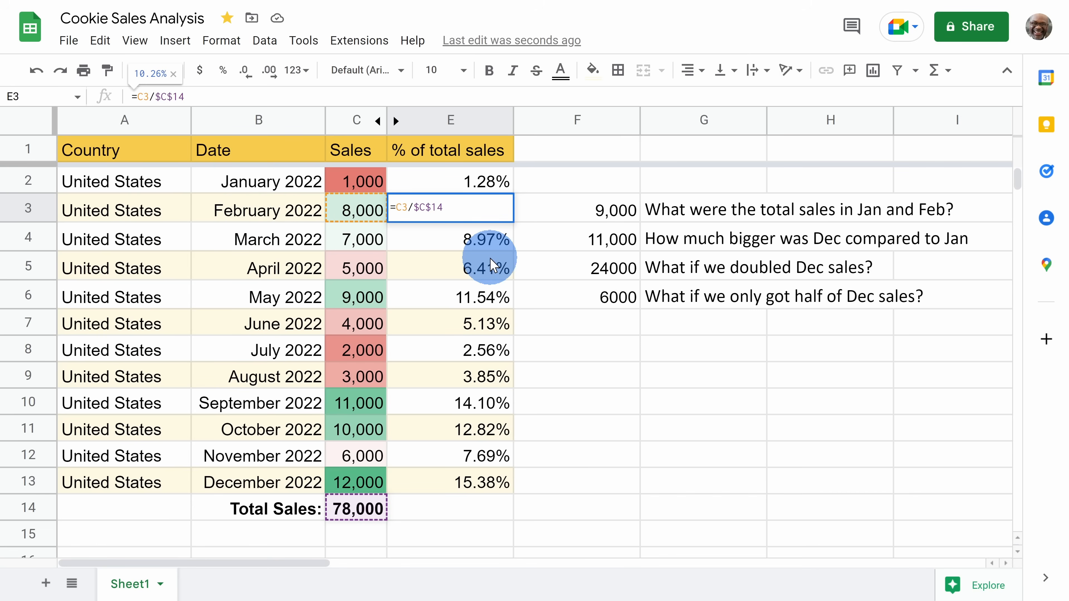
left_click(478, 214)
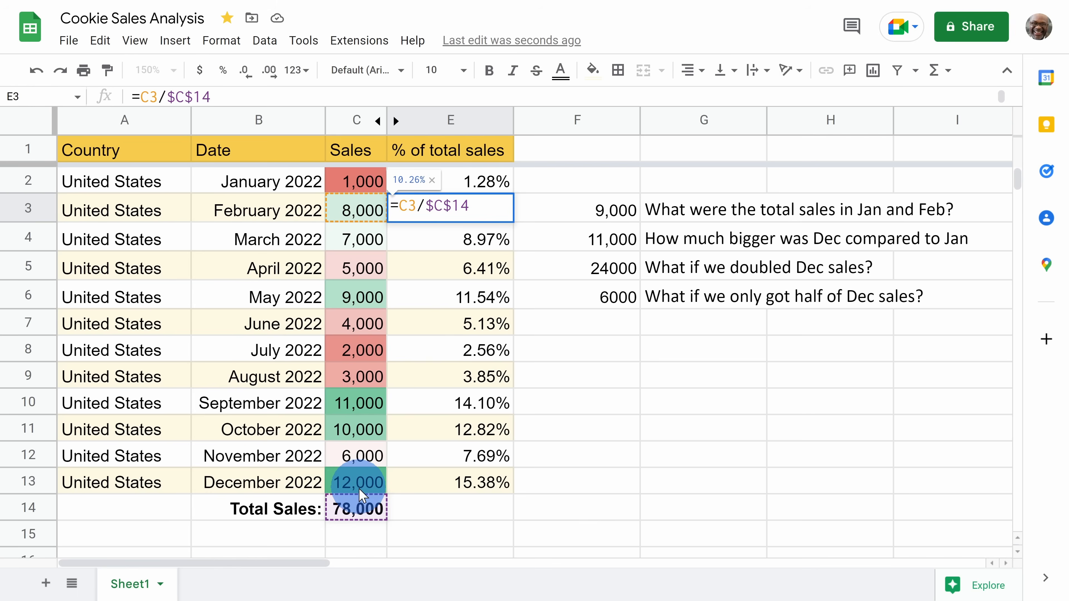
Name the total sales cell C14 TotalSales
left_click(336, 509)
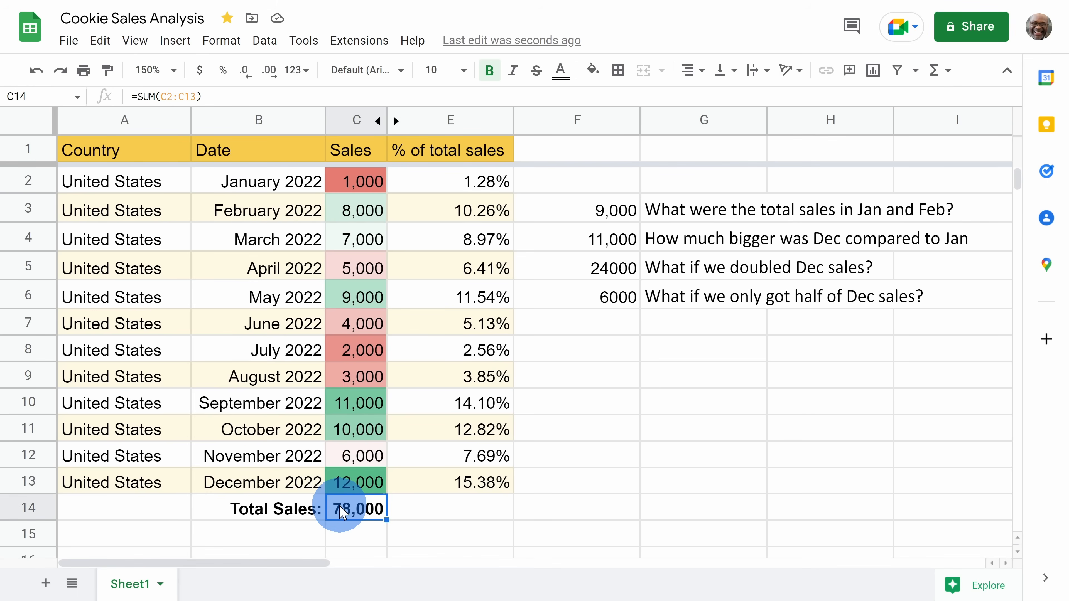
left_click(33, 94)
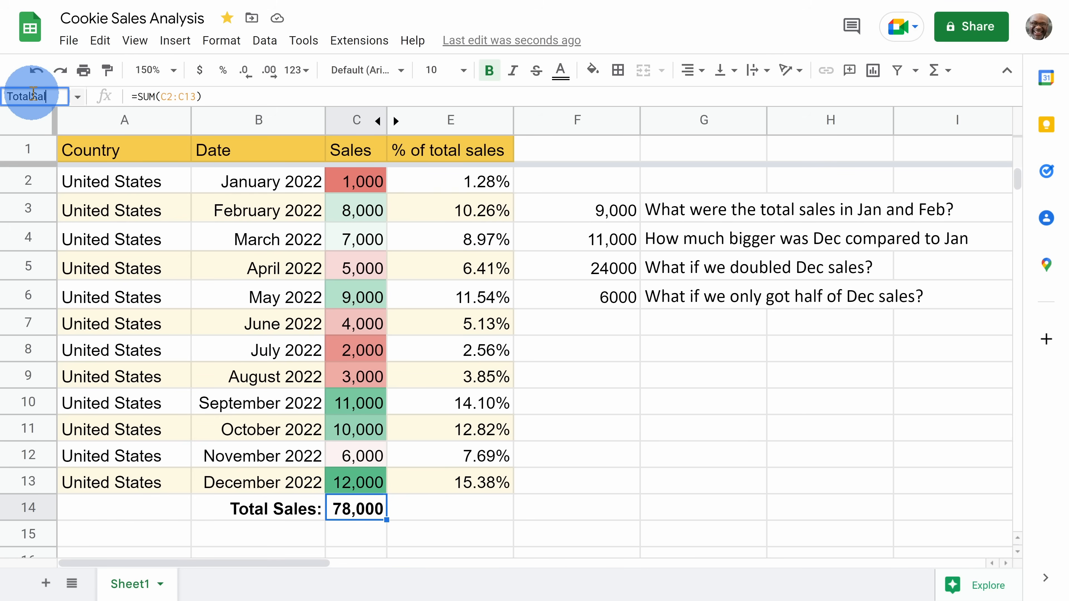
key("Return")
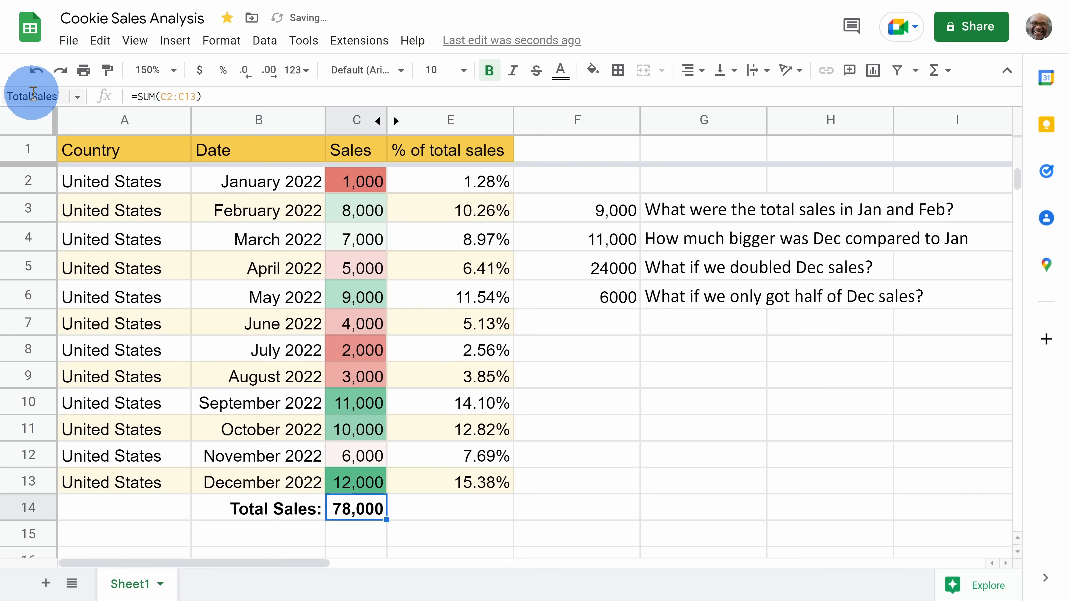
Replace the $C$14 reference in E2 with the named range so the formula is =C2/TotalSales
left_click(448, 184)
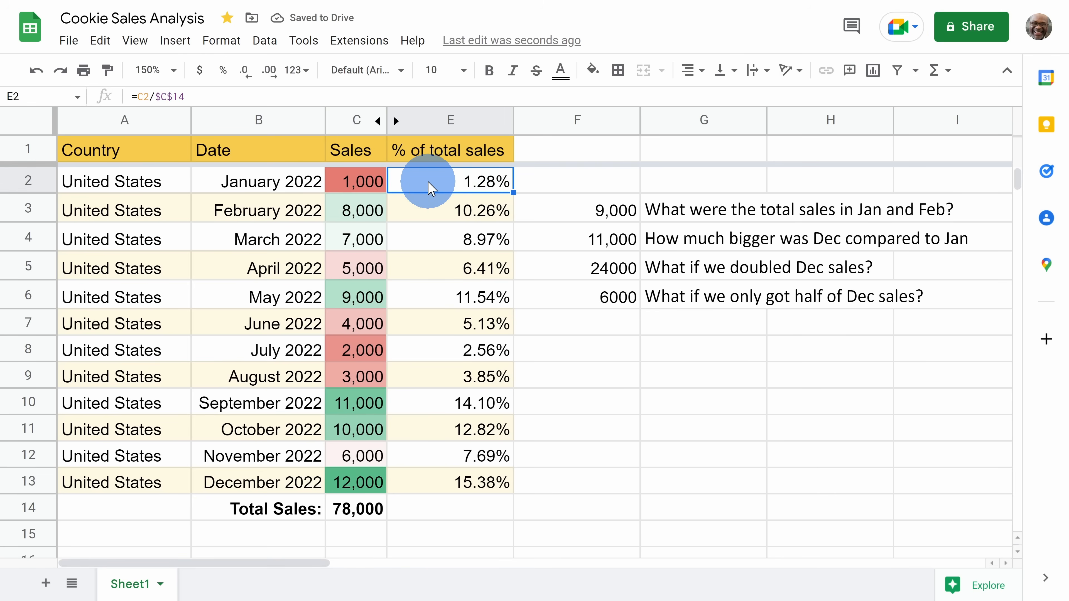
left_click(196, 96)
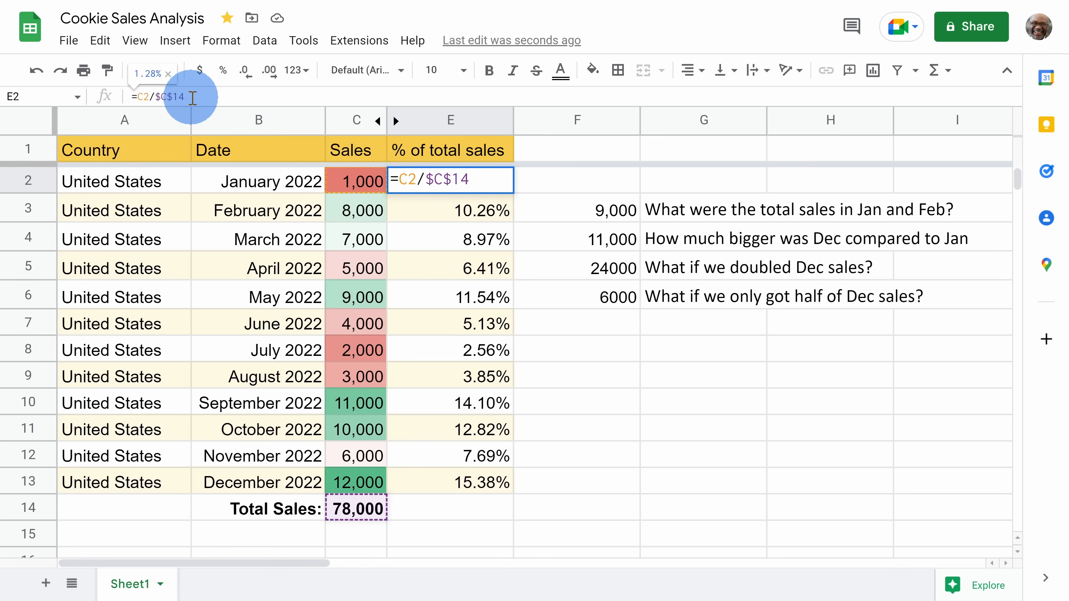
left_click_drag(196, 96, 155, 96)
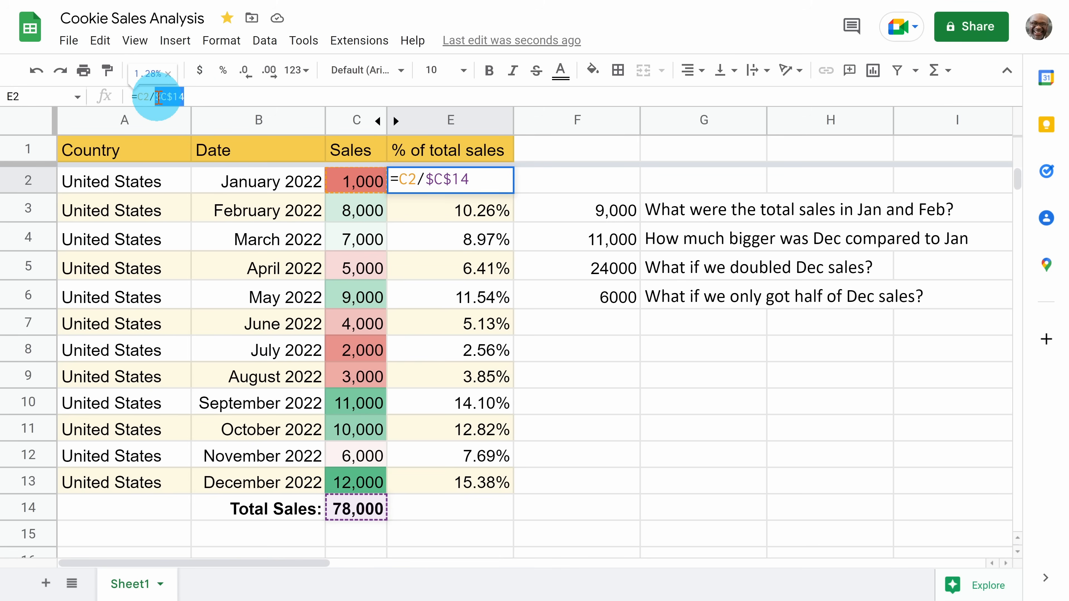
type("TotalSales")
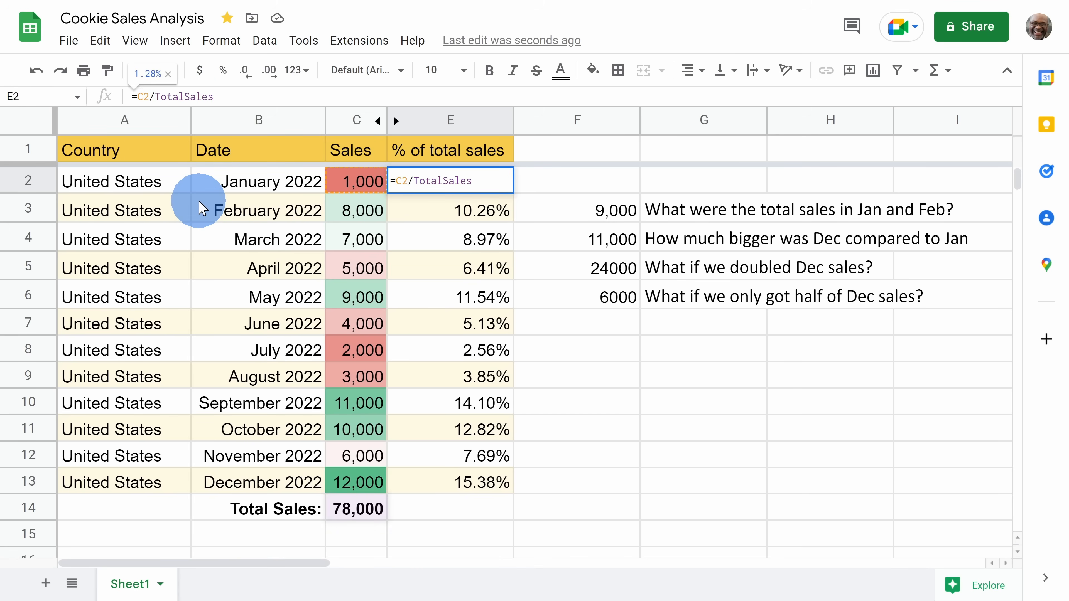
key("Return")
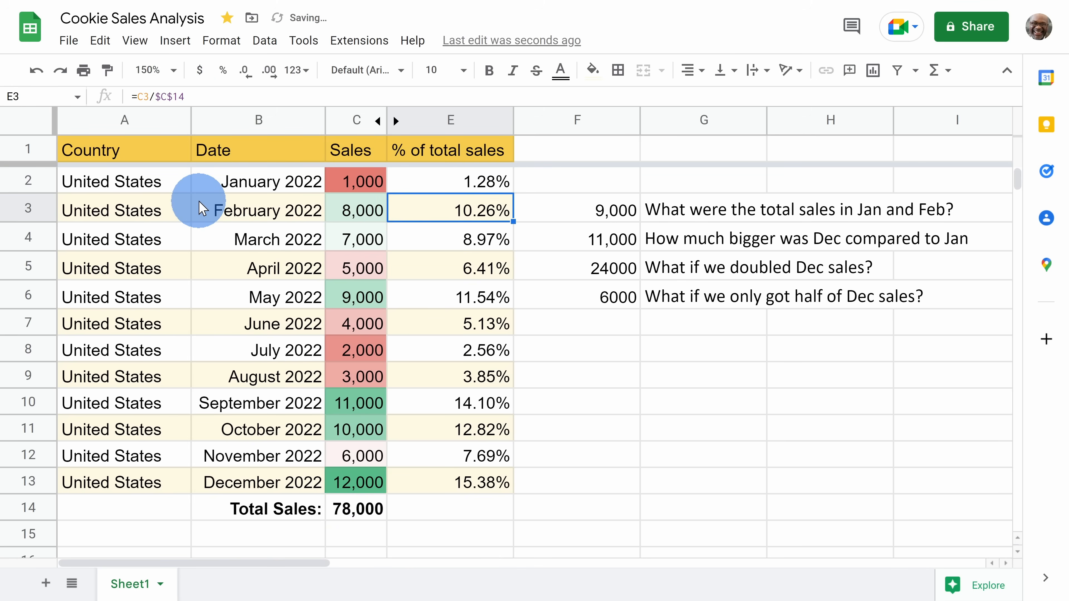
Fill the E2 formula down through E13 and check the formula in the December row
key("Up")
left_click_drag(513, 193, 497, 484)
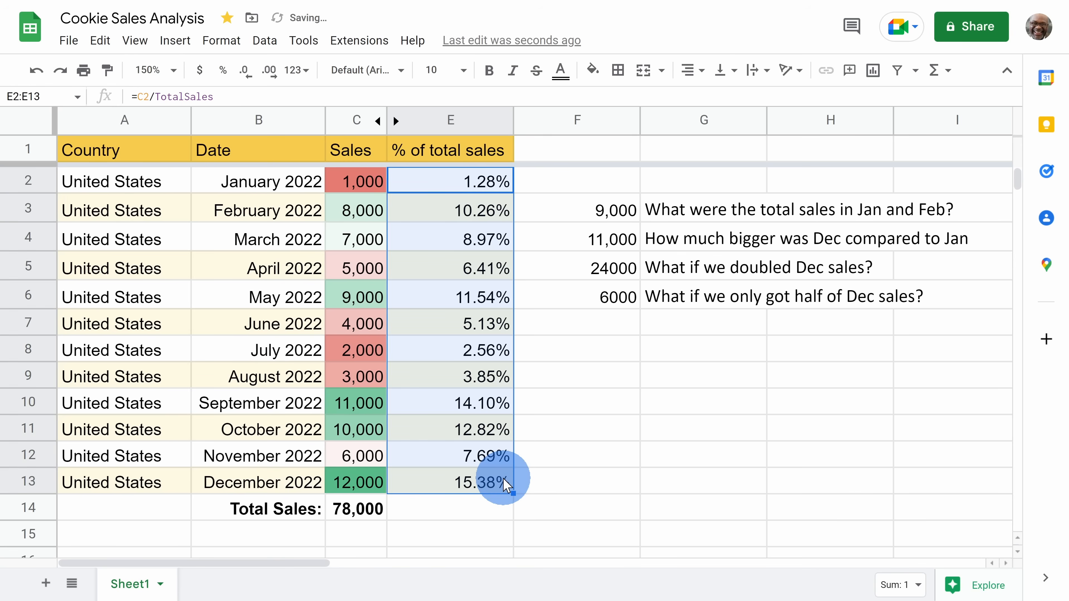
left_click(504, 482)
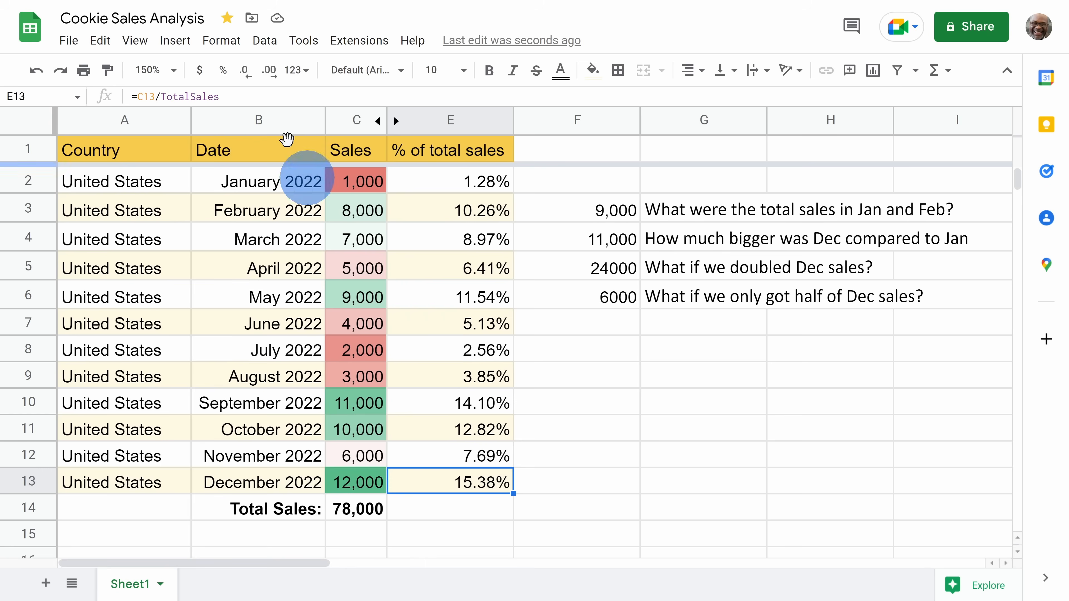
Review the TotalSales entry in the named ranges, open its name and range for editing, and close it without changes
left_click(265, 42)
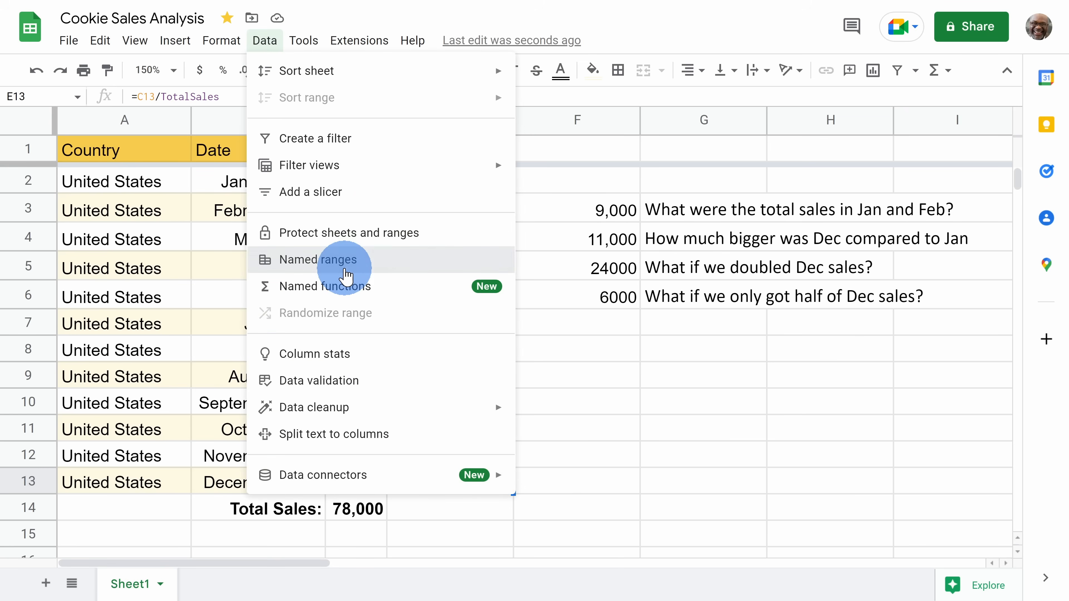
left_click(348, 269)
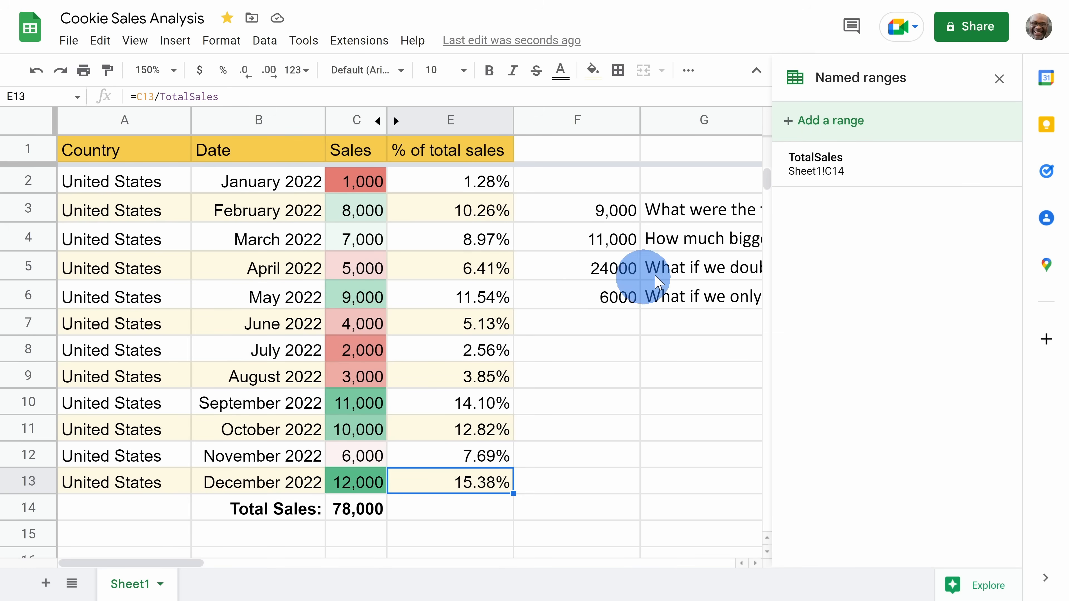
mouse_move(846, 150)
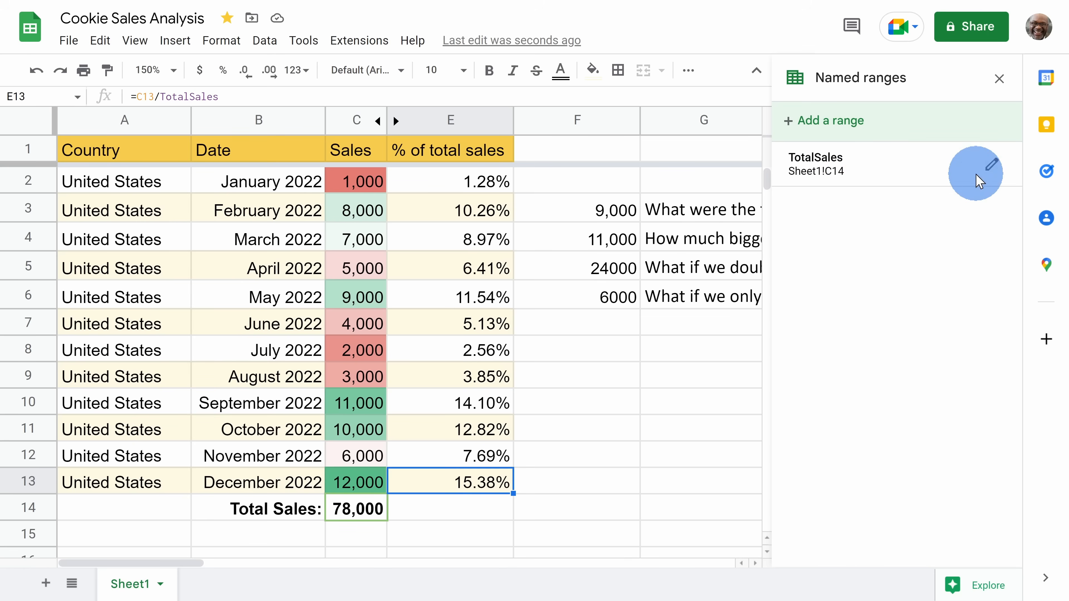
left_click(993, 168)
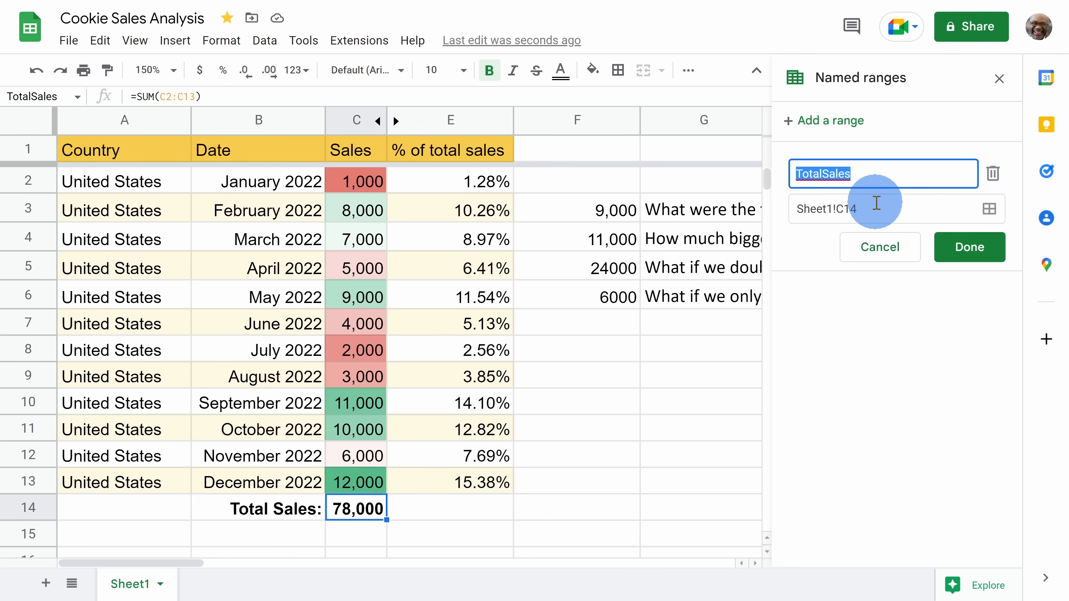
left_click(1000, 79)
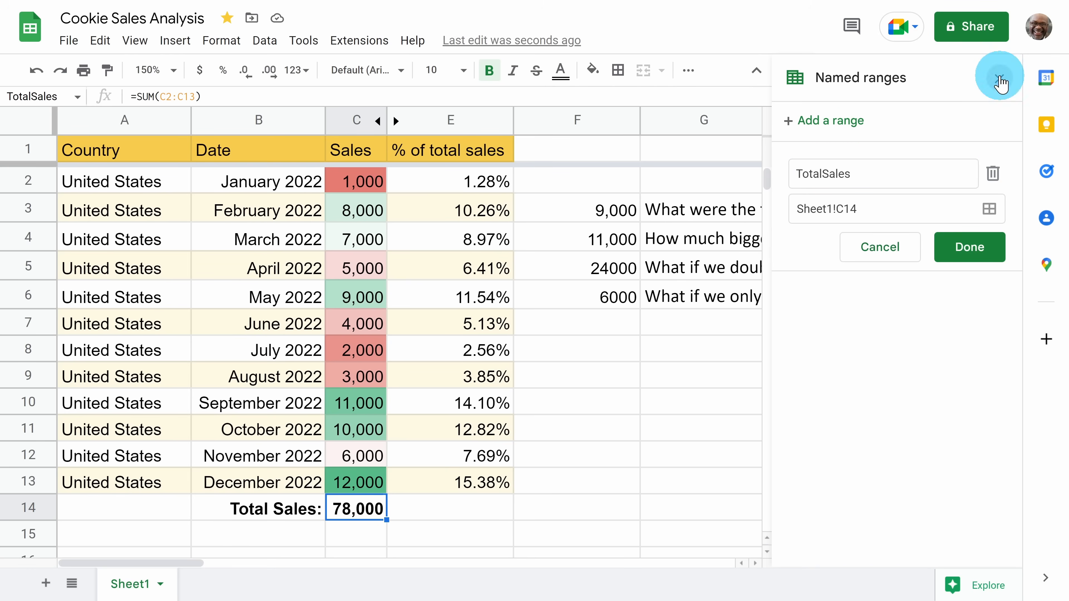
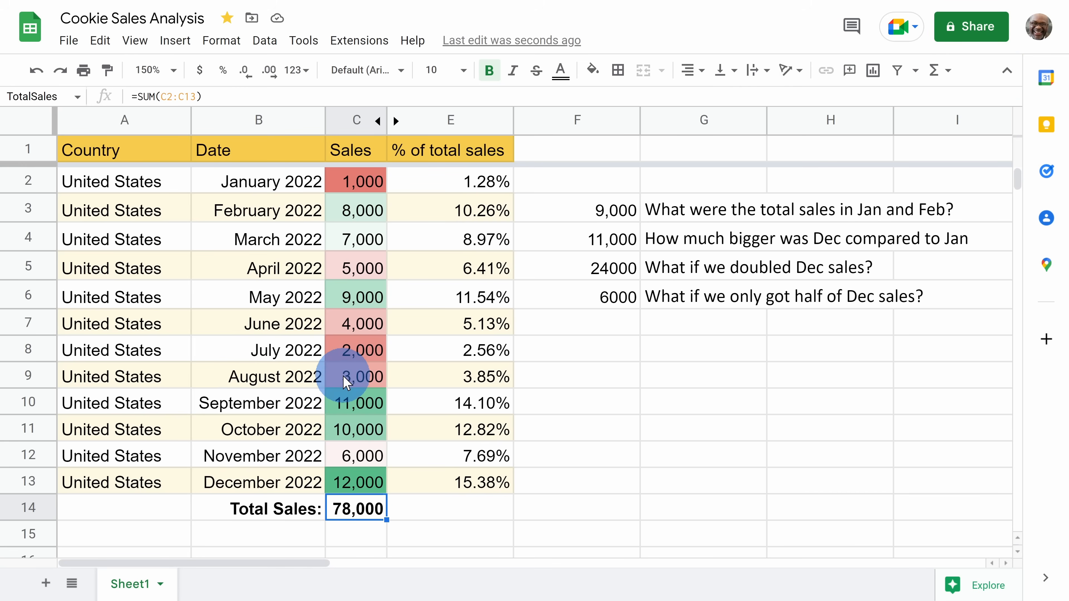
Enter June 2022 in cell G7 as the lookup month and inspect June's date and sales cells in the table
left_click(688, 343)
type("June 2022")
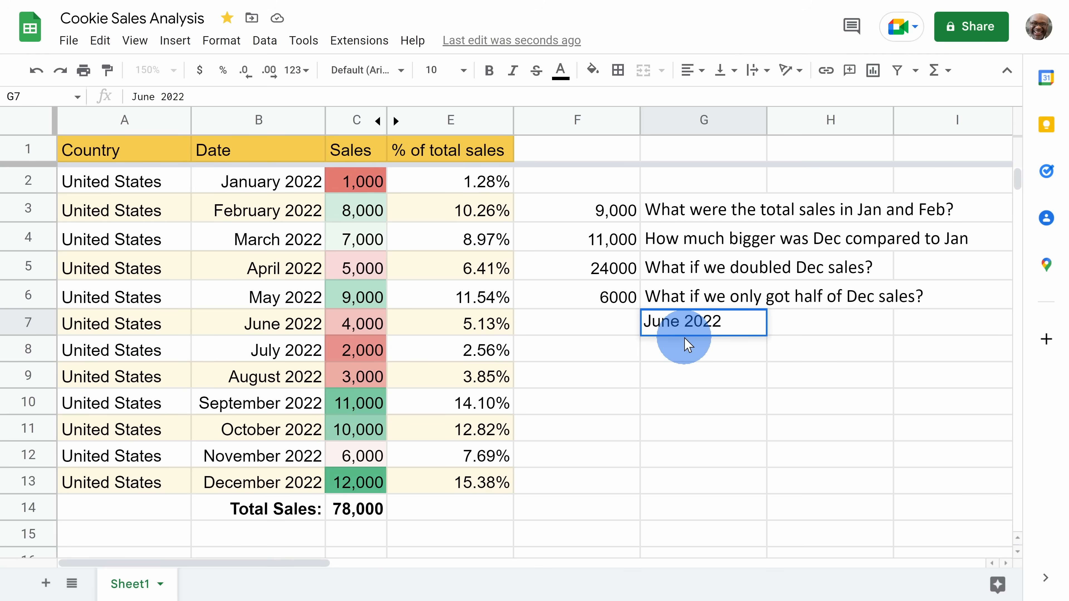
key("Return")
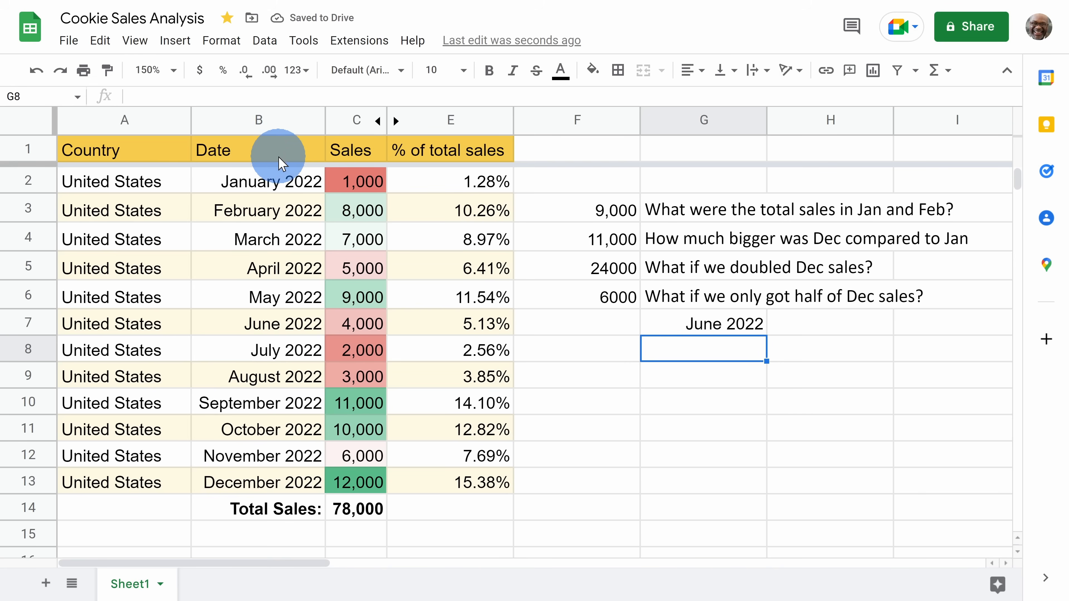
left_click(270, 328)
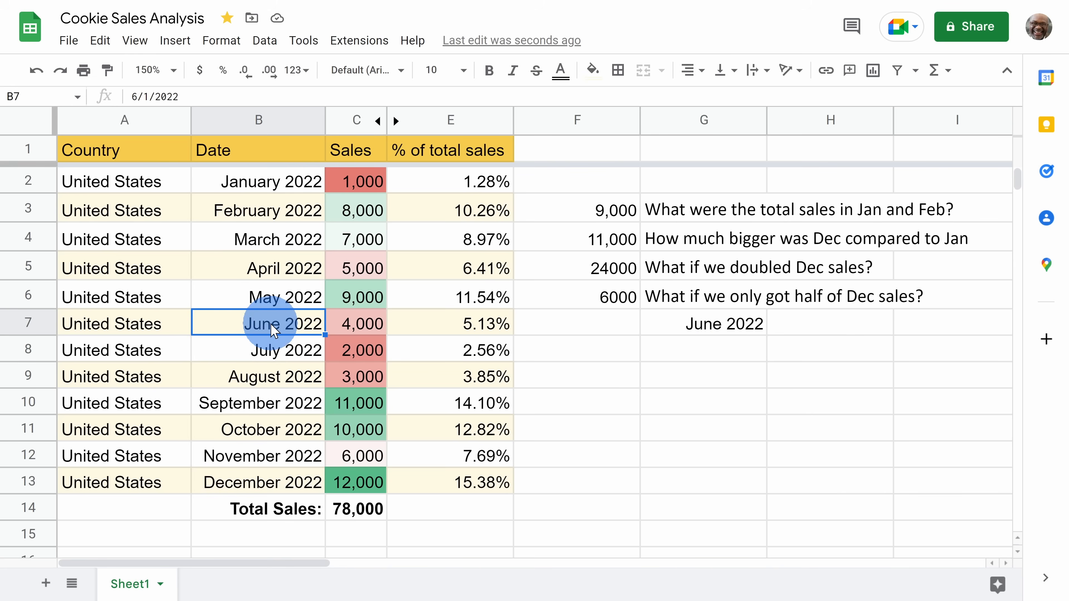
left_click(367, 328)
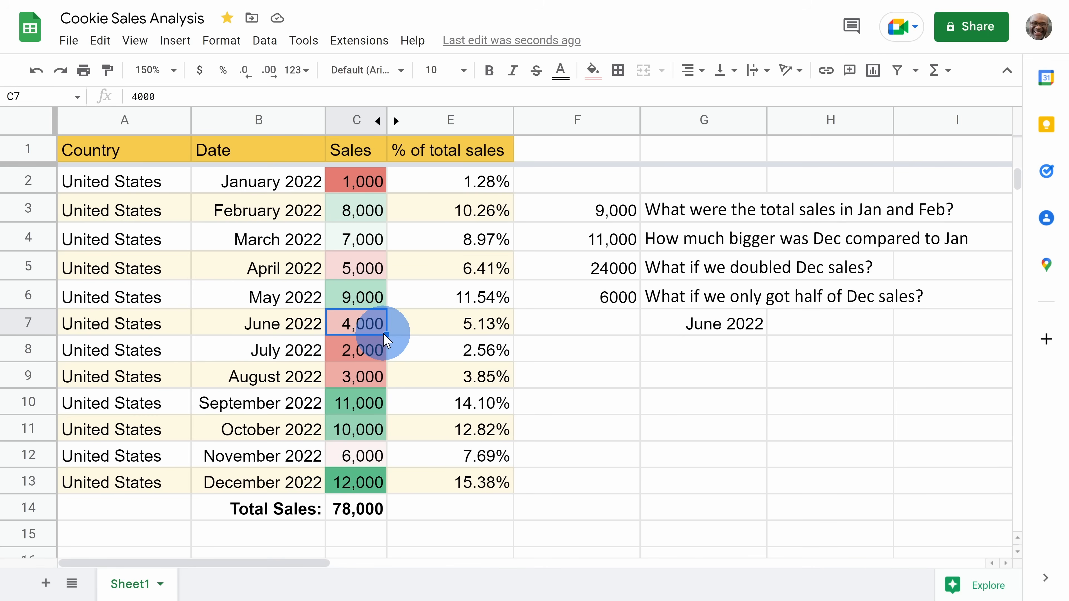
Start a VLOOKUP formula in cell F7 and look through the function's help details
left_click(603, 325)
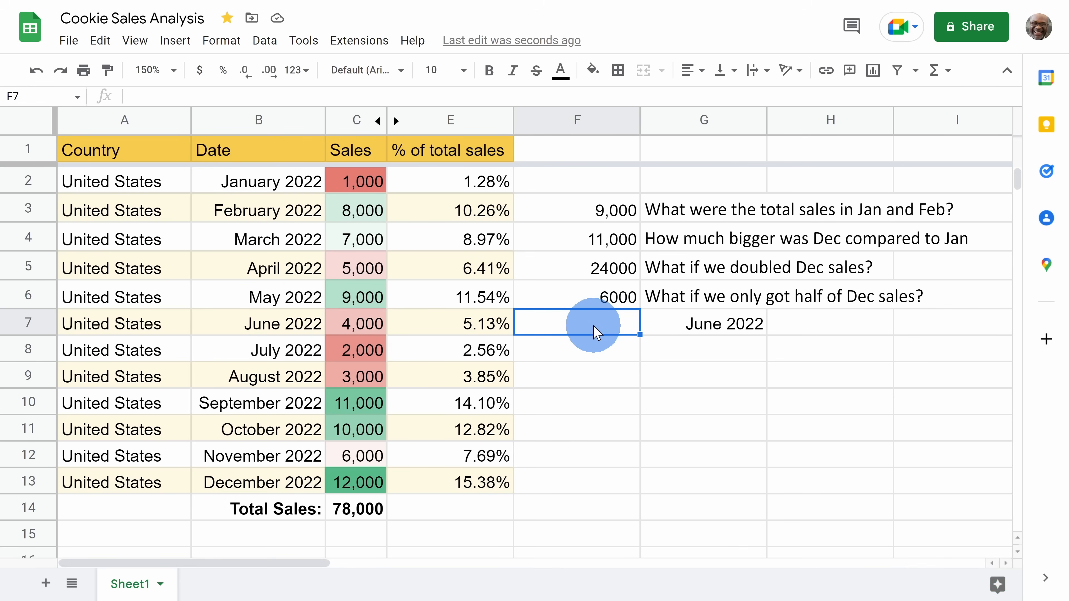
type("=")
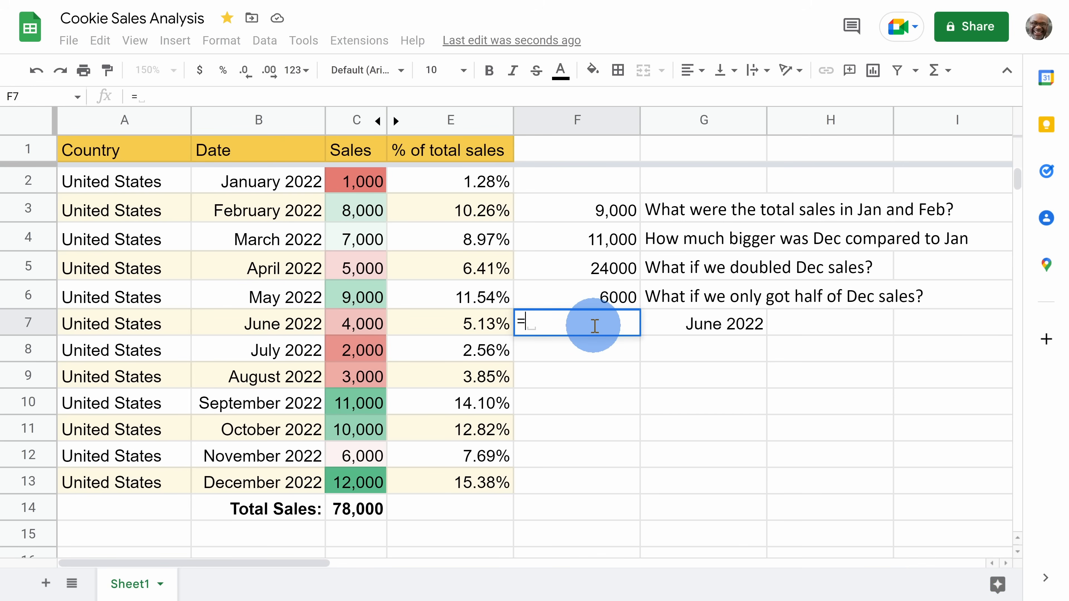
type("vlo")
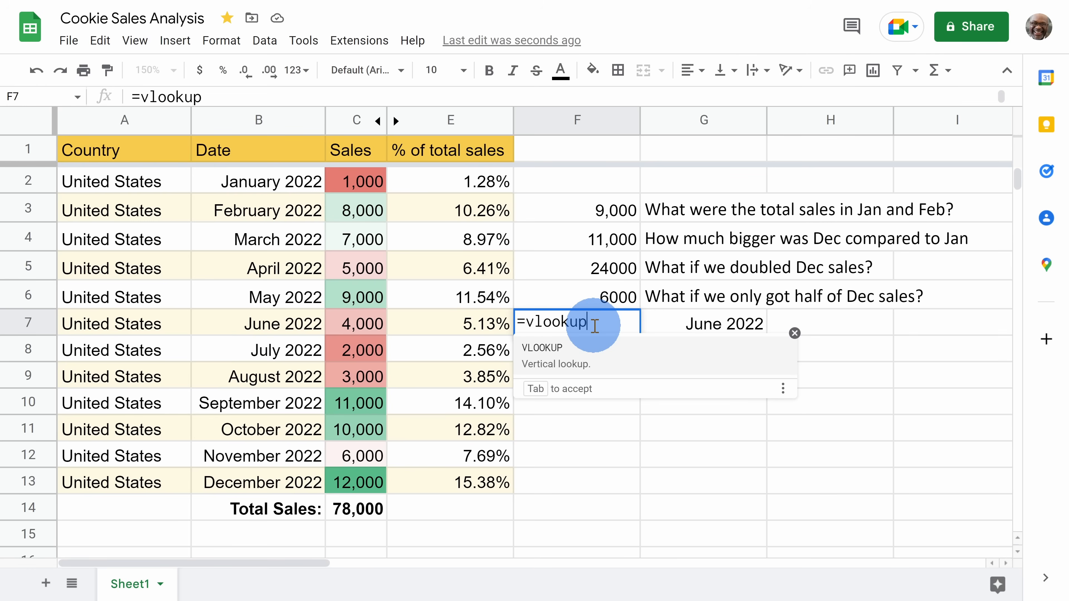
type("okup")
left_click(568, 362)
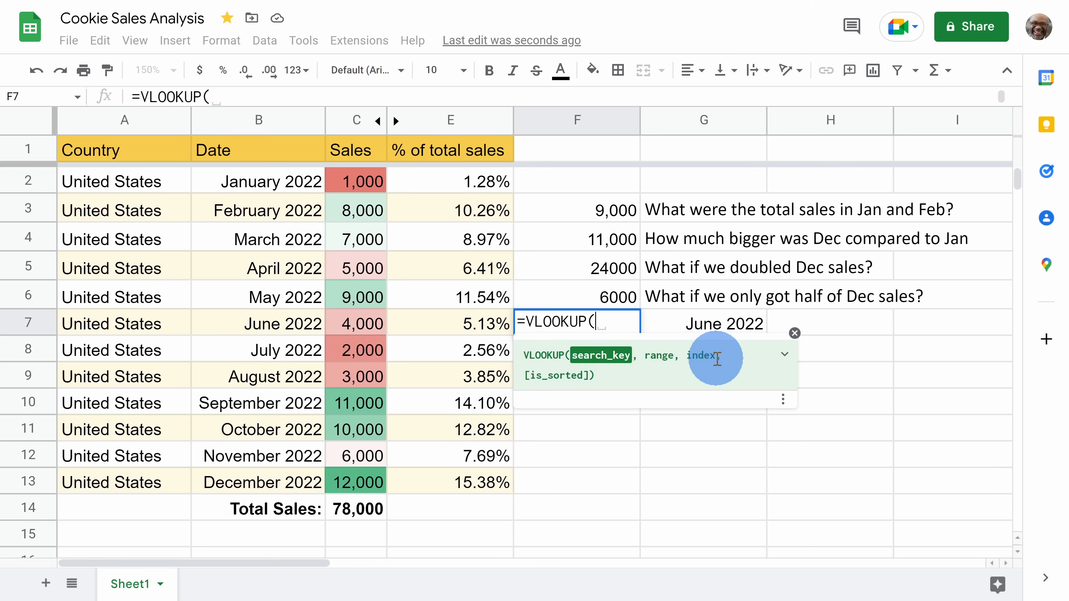
left_click(786, 359)
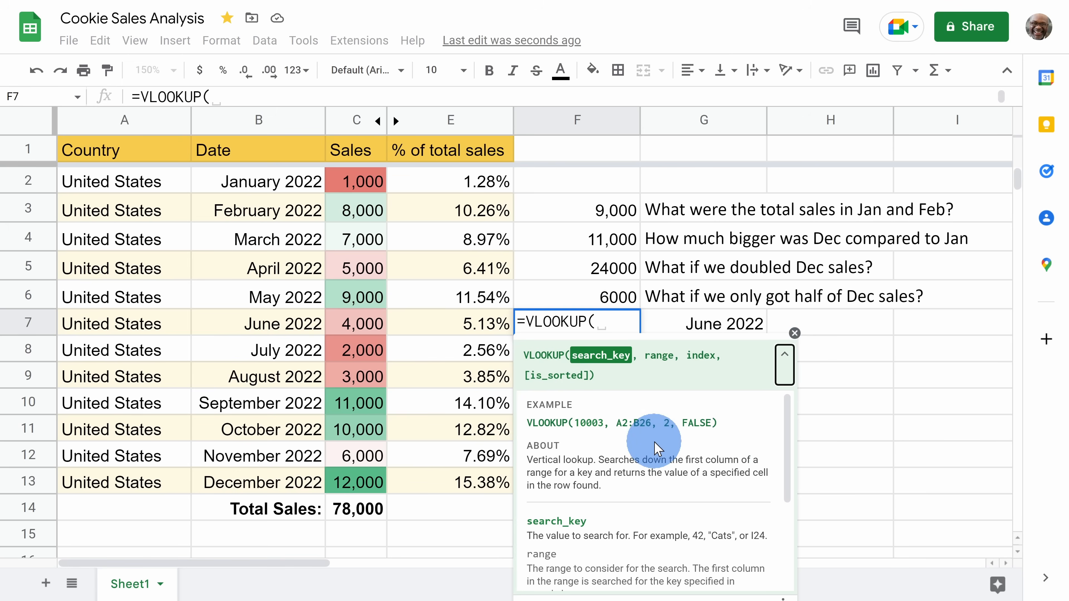
scroll(657, 448, "down", 3)
scroll(787, 421, "up", 3)
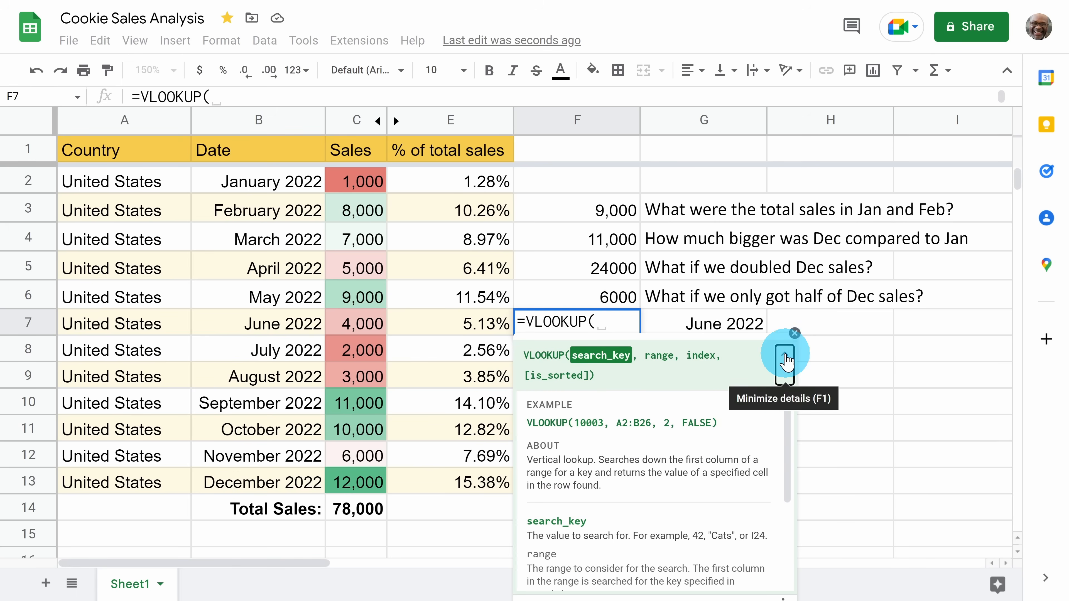
left_click(786, 359)
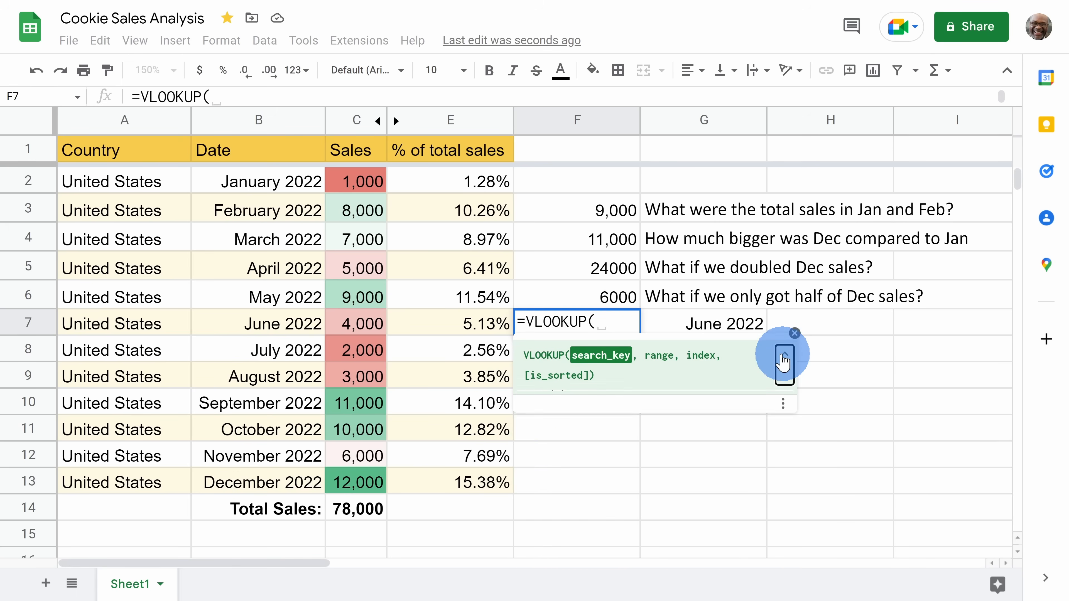
Complete the F7 formula as =VLOOKUP(G7,B1:C13,2) to look up the month's sales
left_click(693, 331)
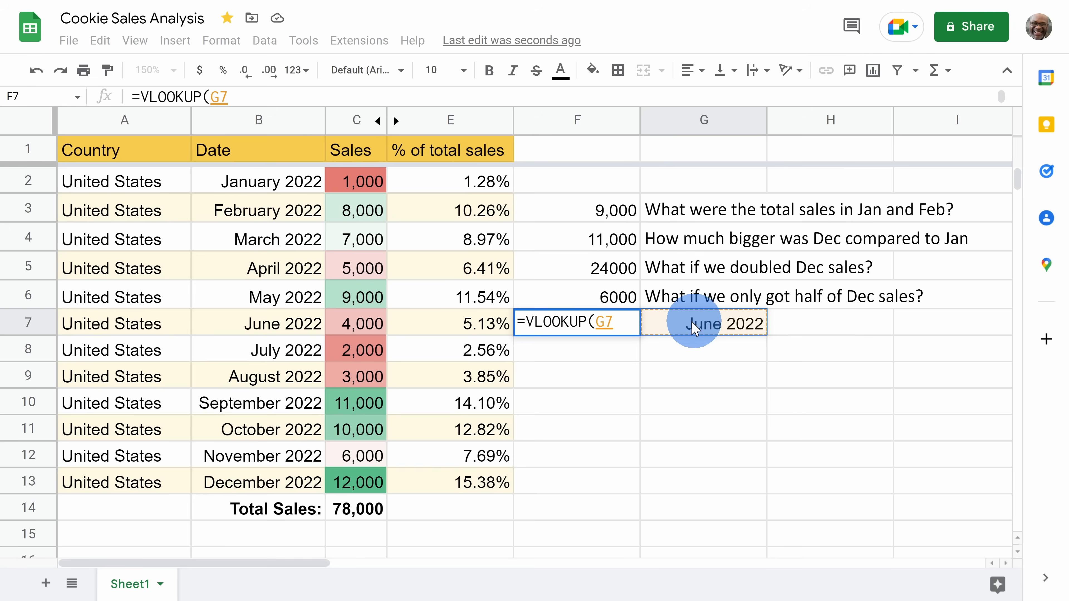
type(",")
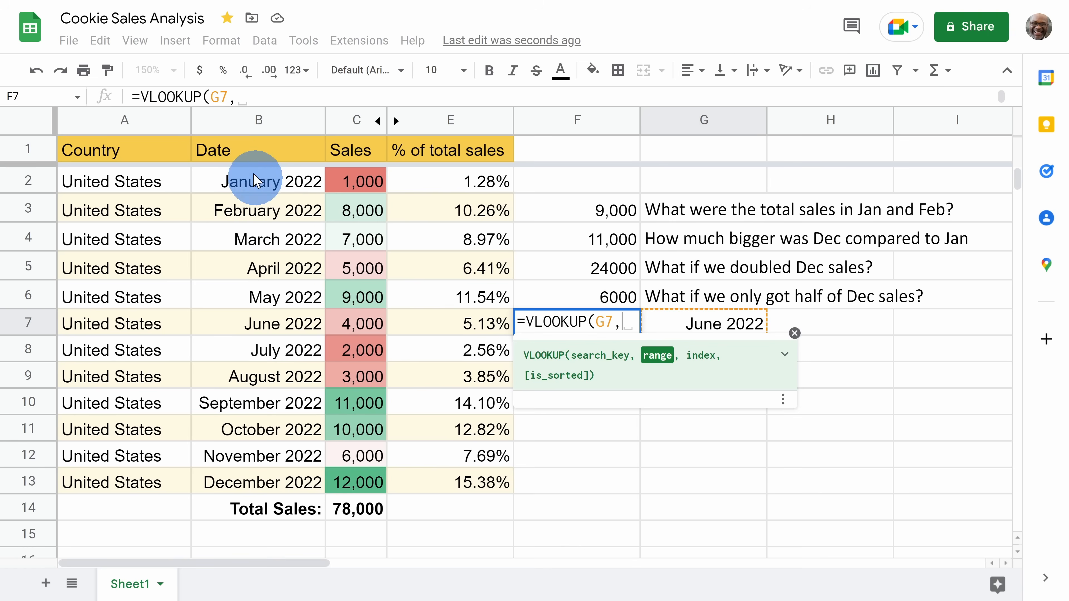
left_click_drag(250, 148, 352, 488)
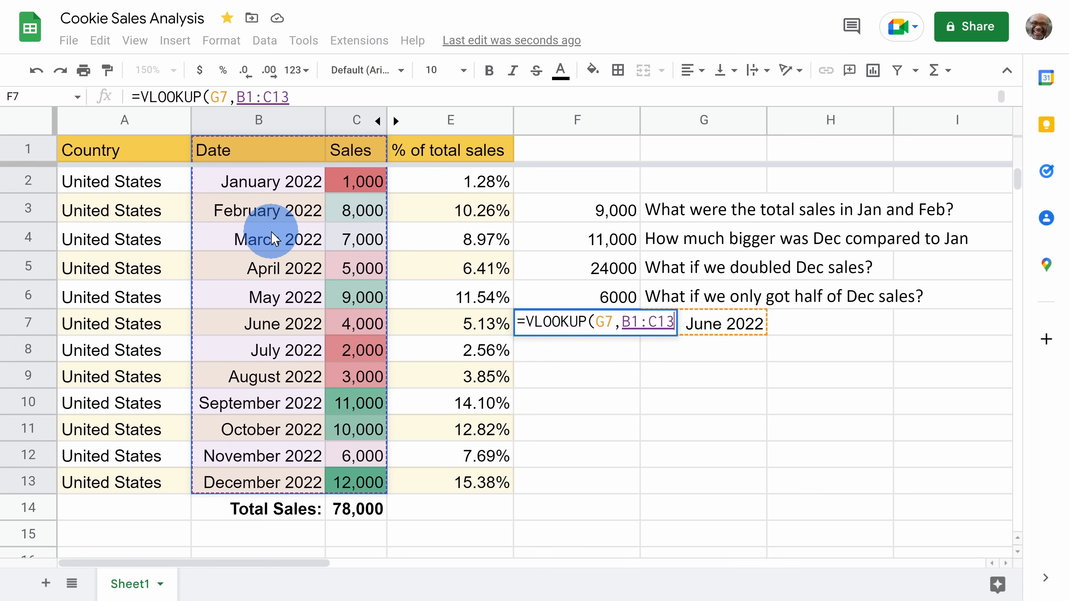
type(",")
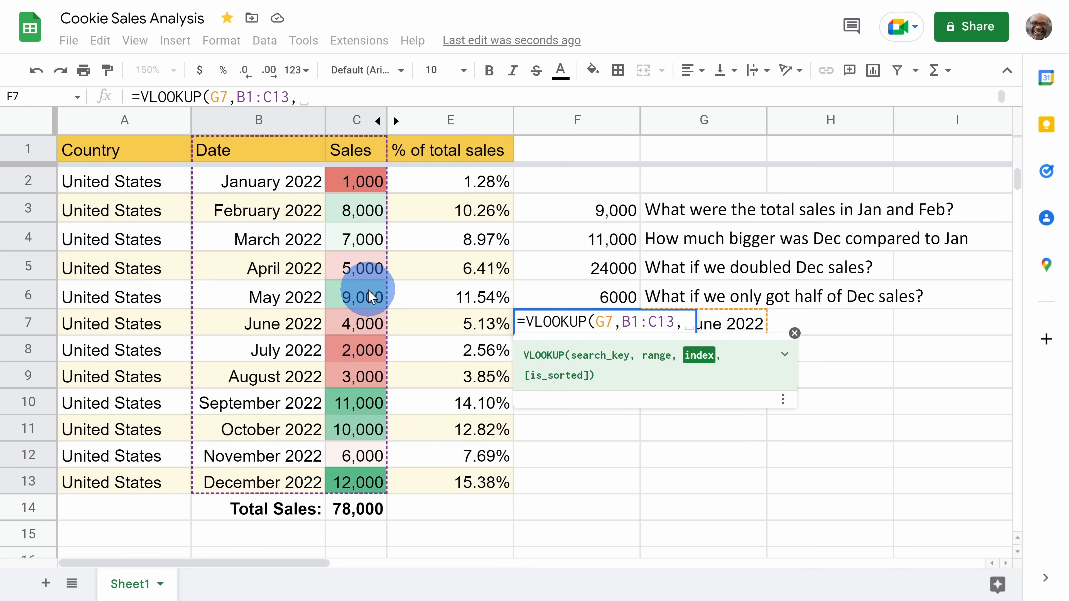
type("2")
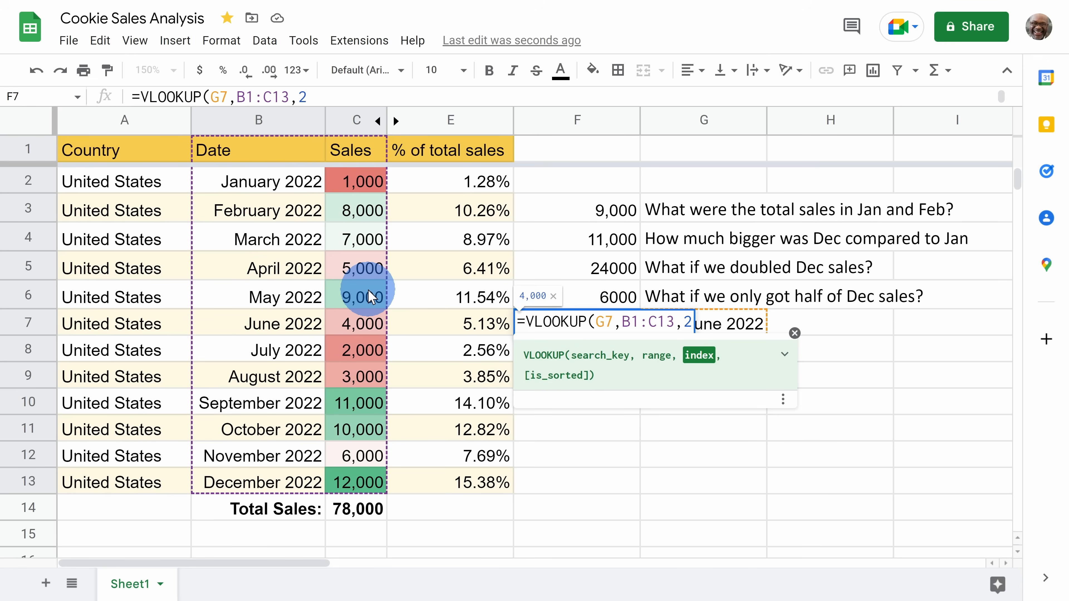
type(")")
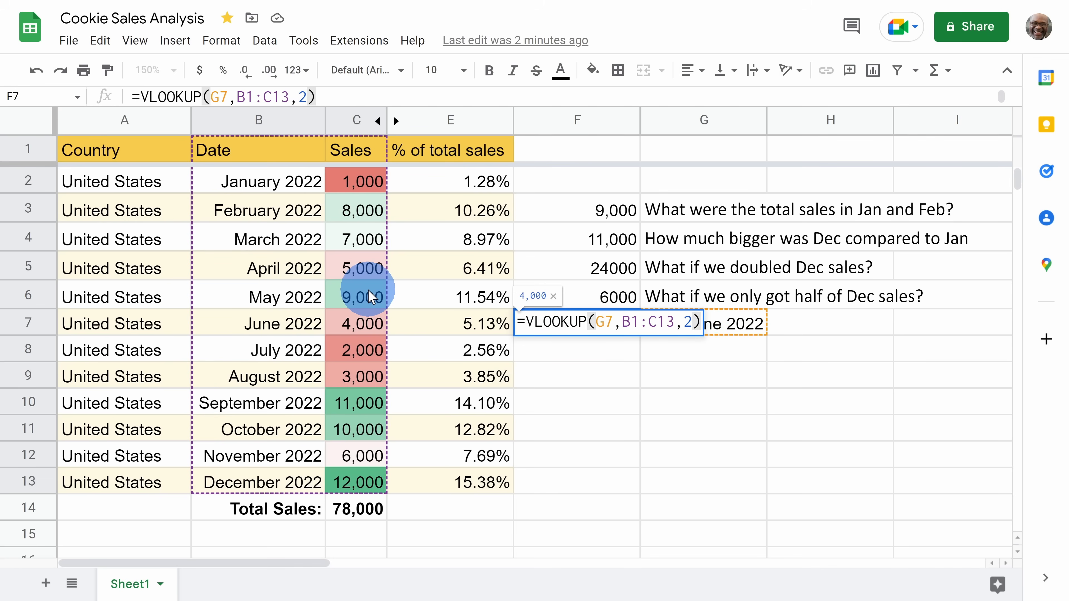
key("Return")
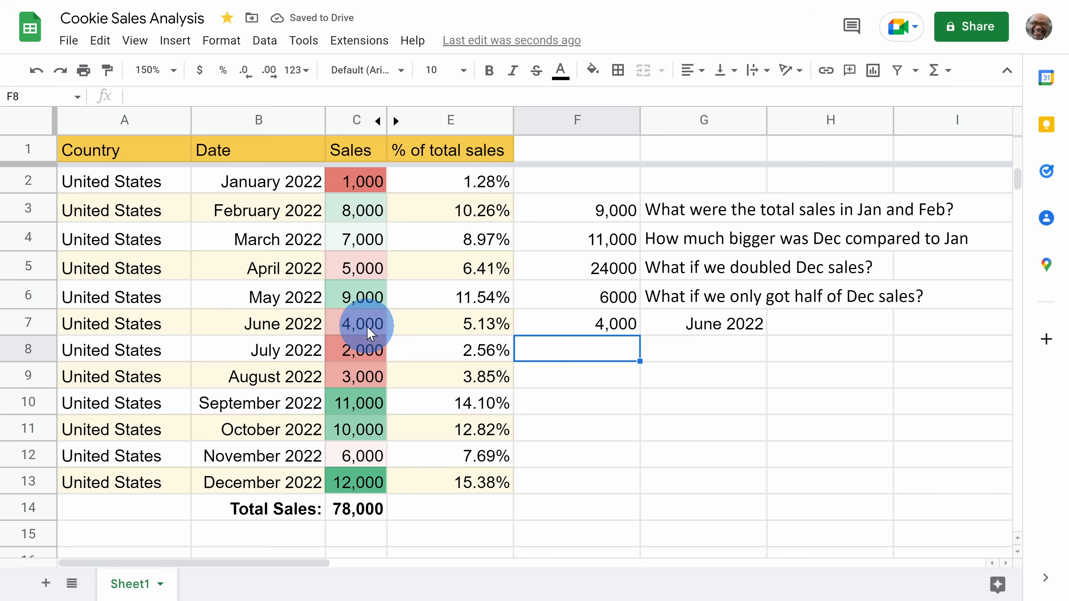
Change the lookup month in G7 to December 2022 and check the VLOOKUP cell F7
left_click(634, 325)
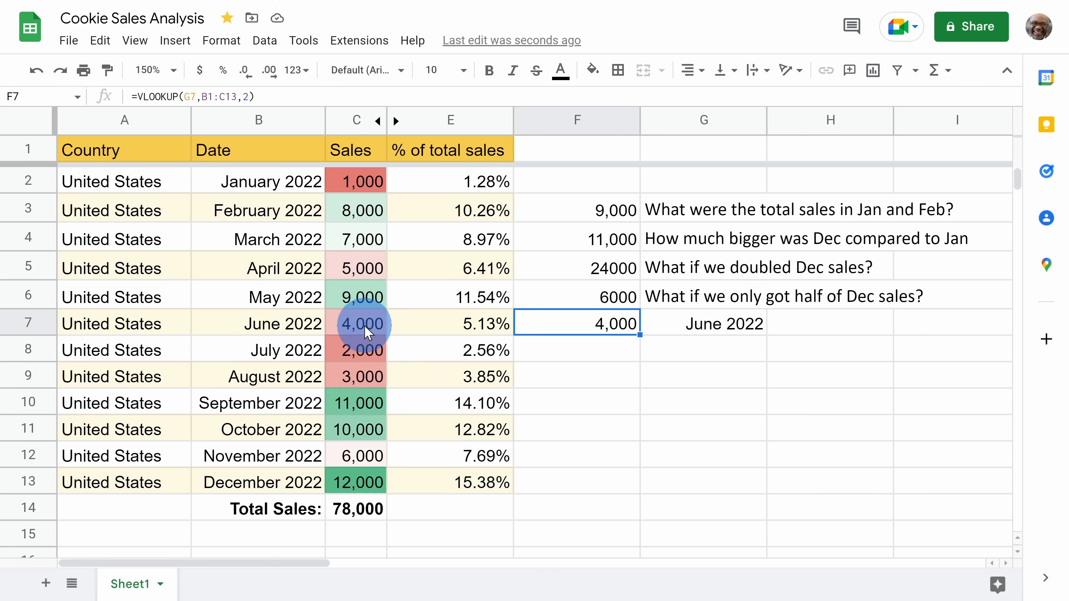
left_click(708, 322)
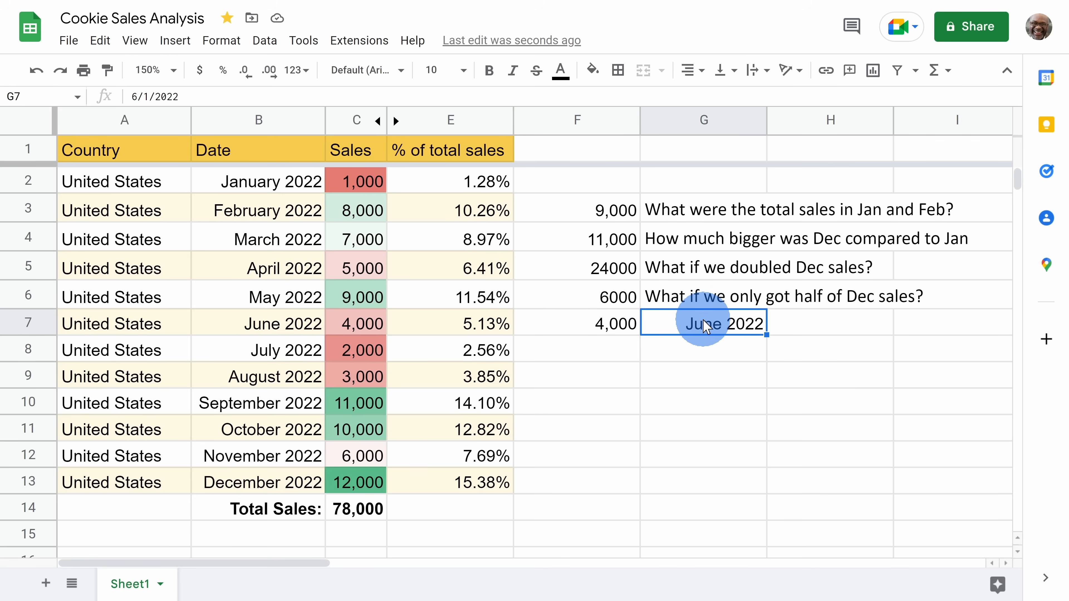
type("December")
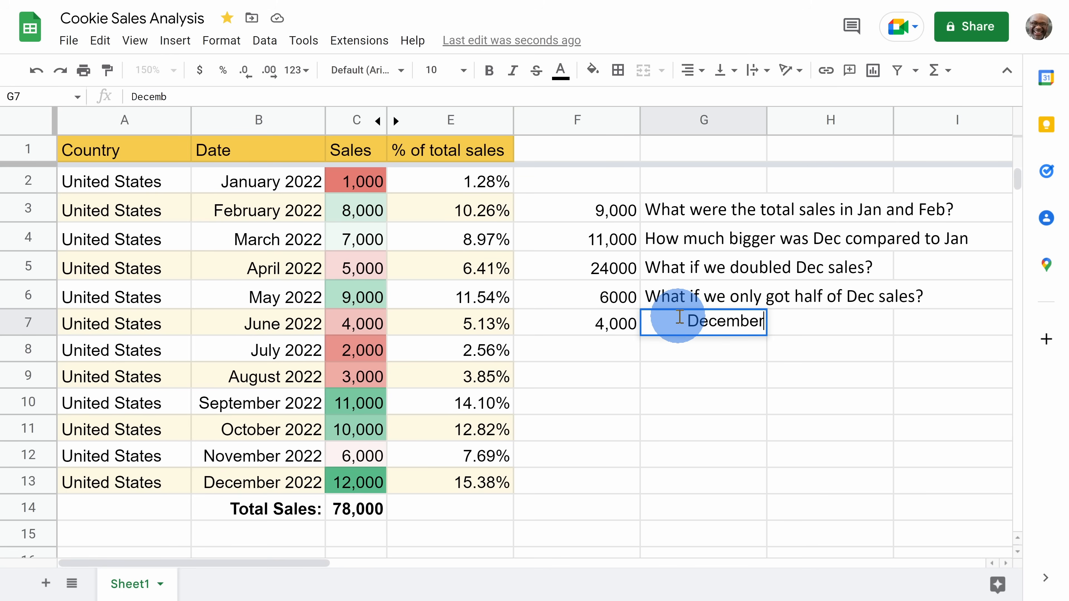
type(" 2022")
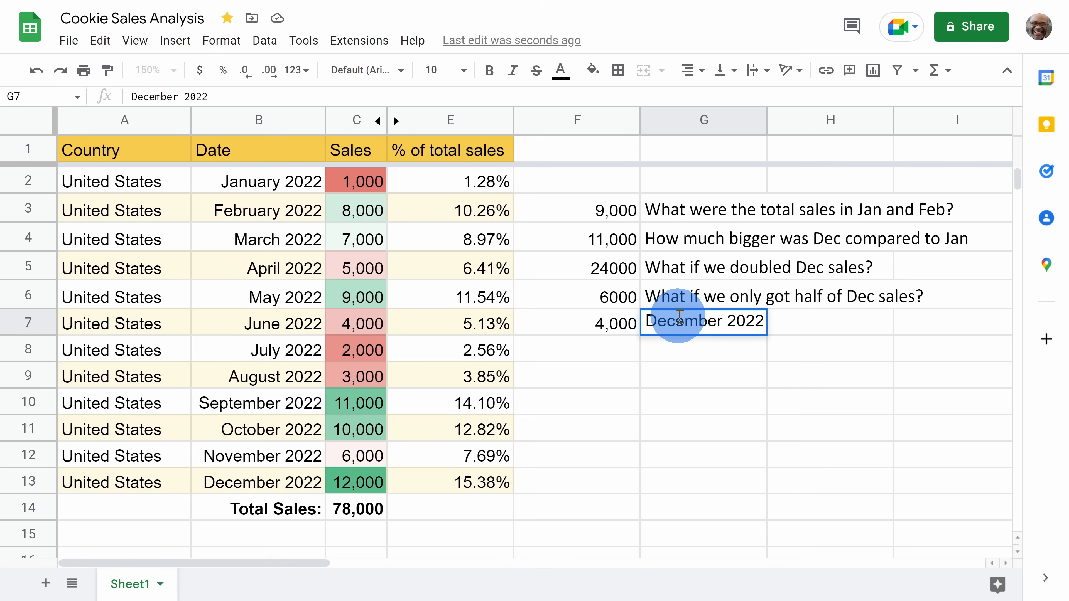
key("Return")
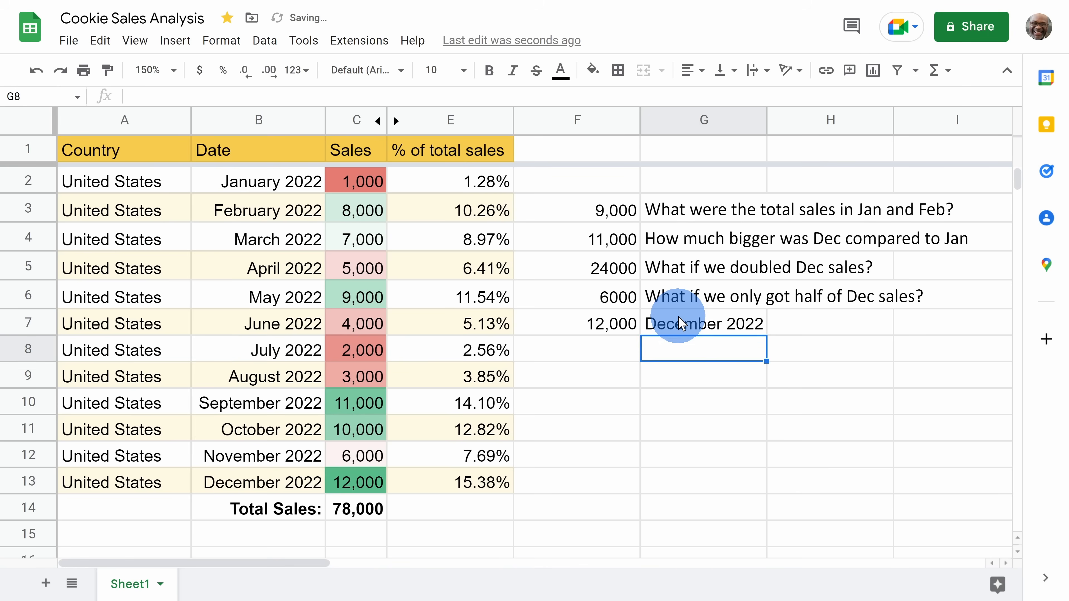
left_click(627, 329)
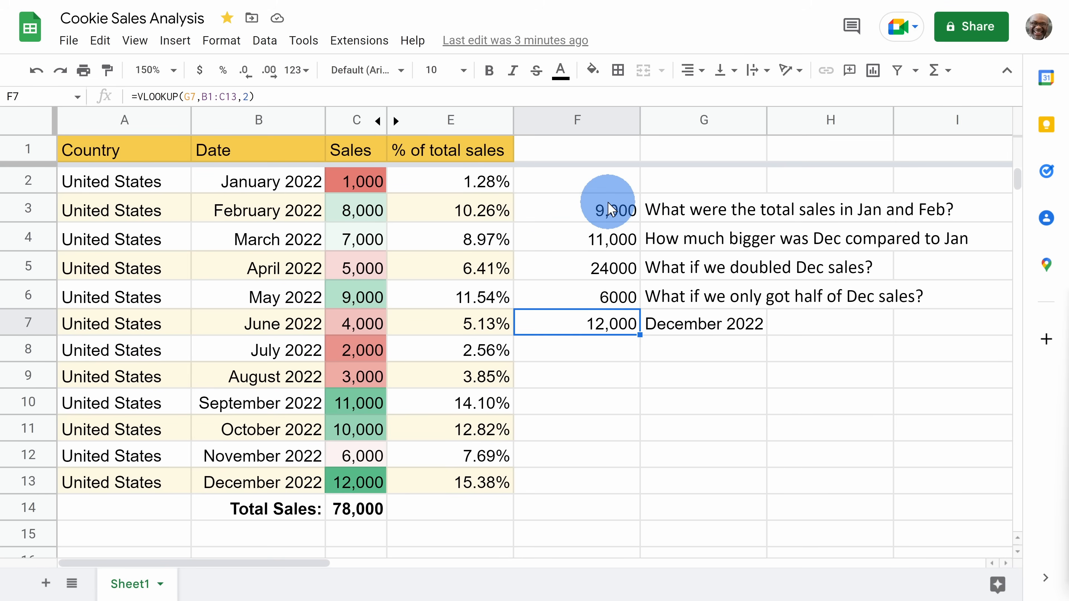
Move the range F3:G7 to cell A1 of a new sheet and check the sheet references in A2 and A3
left_click_drag(613, 210, 700, 323)
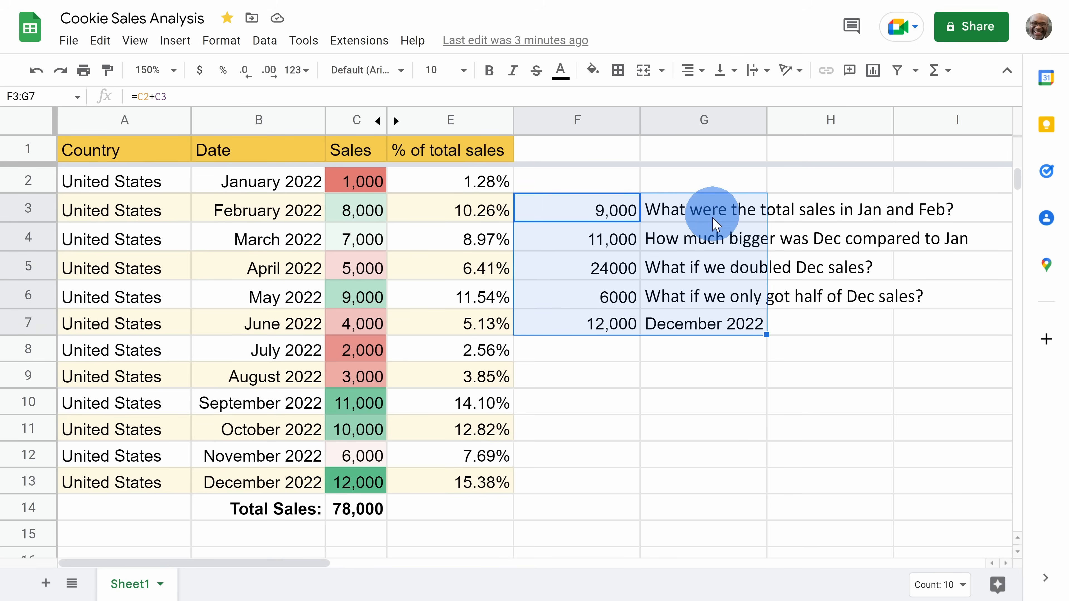
key("ctrl+x")
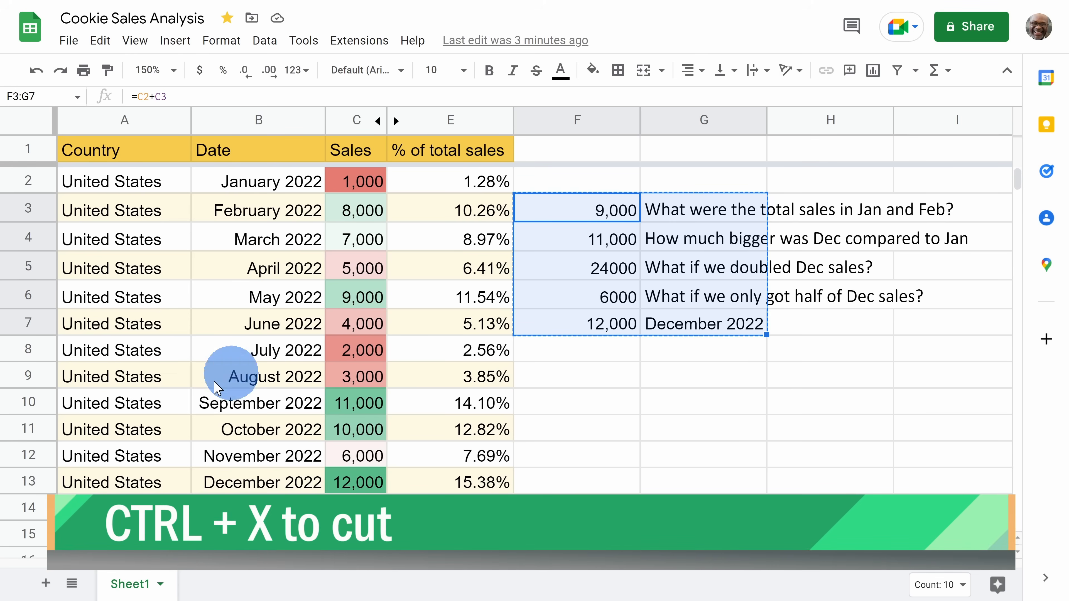
left_click(46, 584)
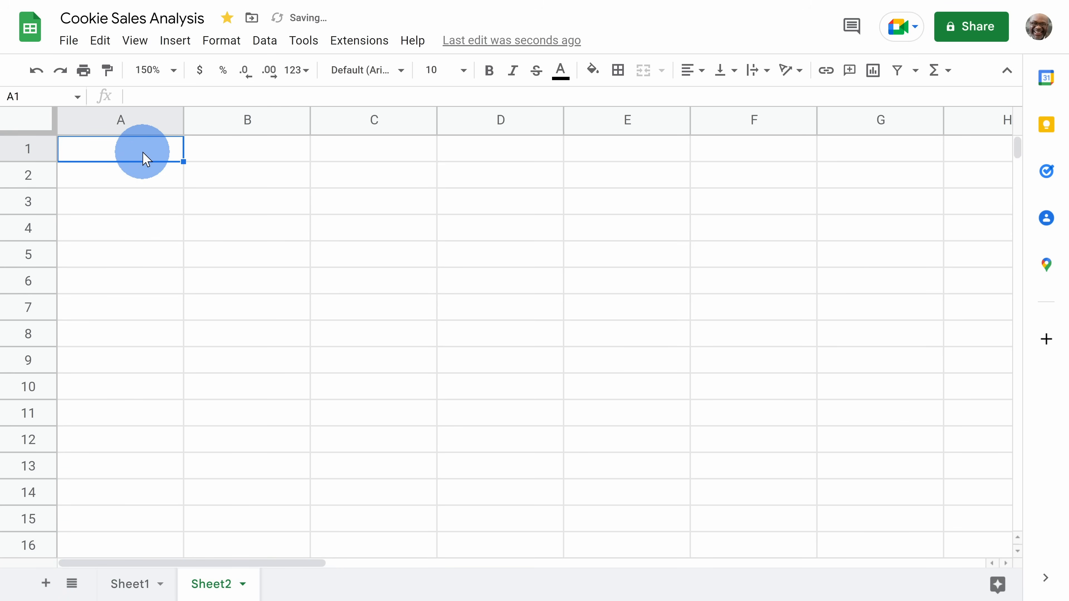
key("ctrl+v")
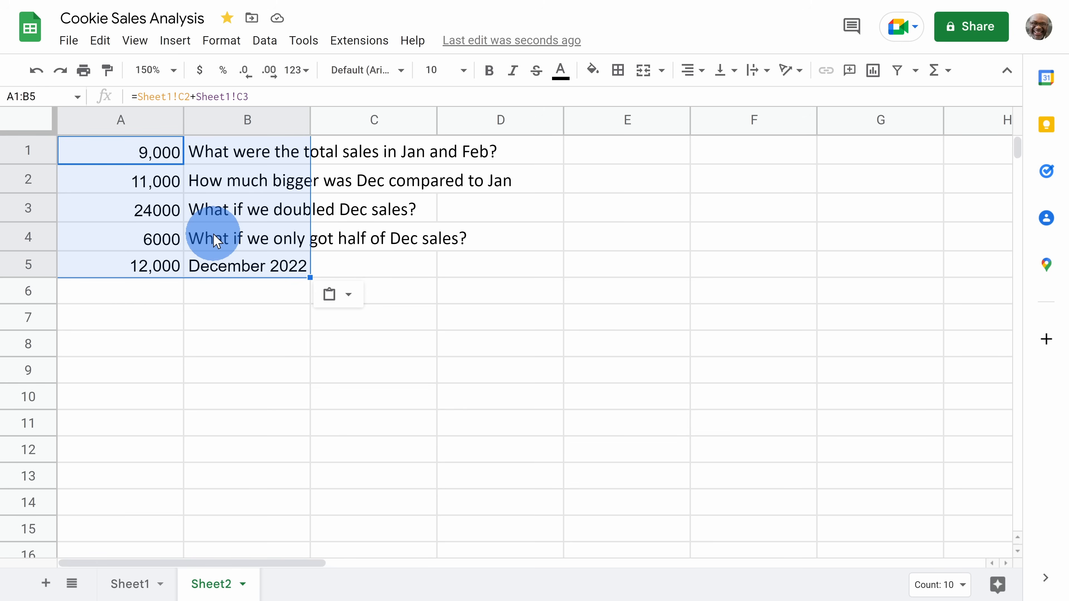
left_click(148, 182)
left_click(161, 218)
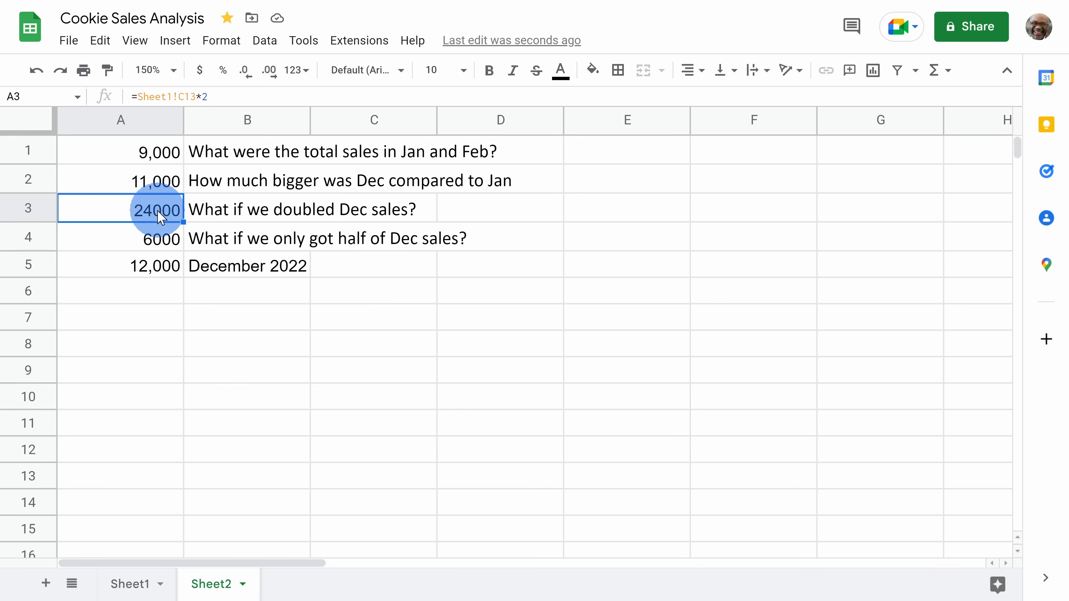
Check the sheet references in the formulas of cells A4, A5 and A1
left_click(162, 239)
left_click(162, 265)
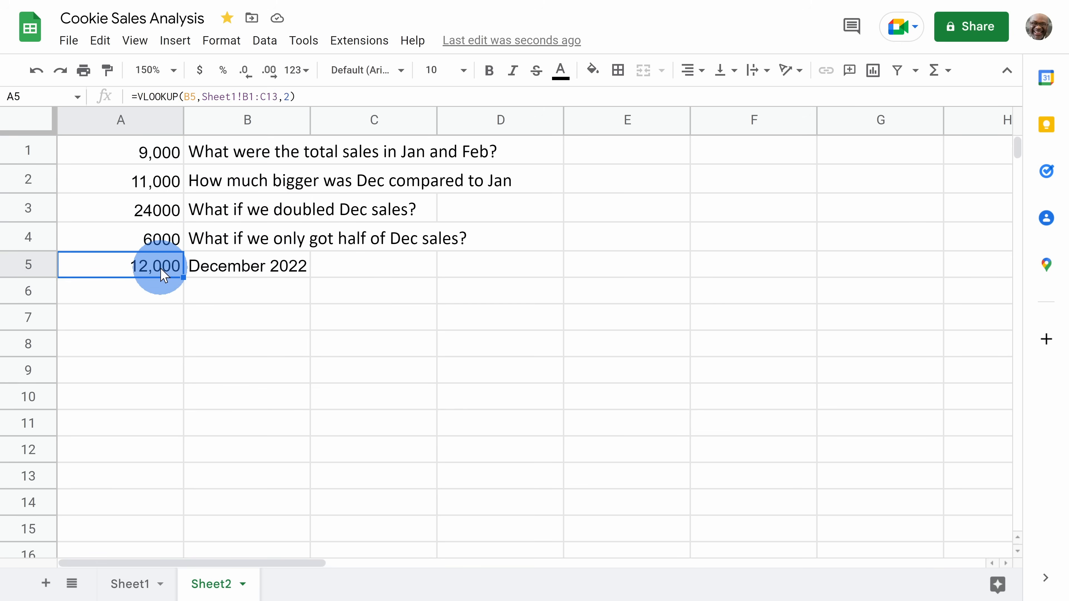
left_click(139, 161)
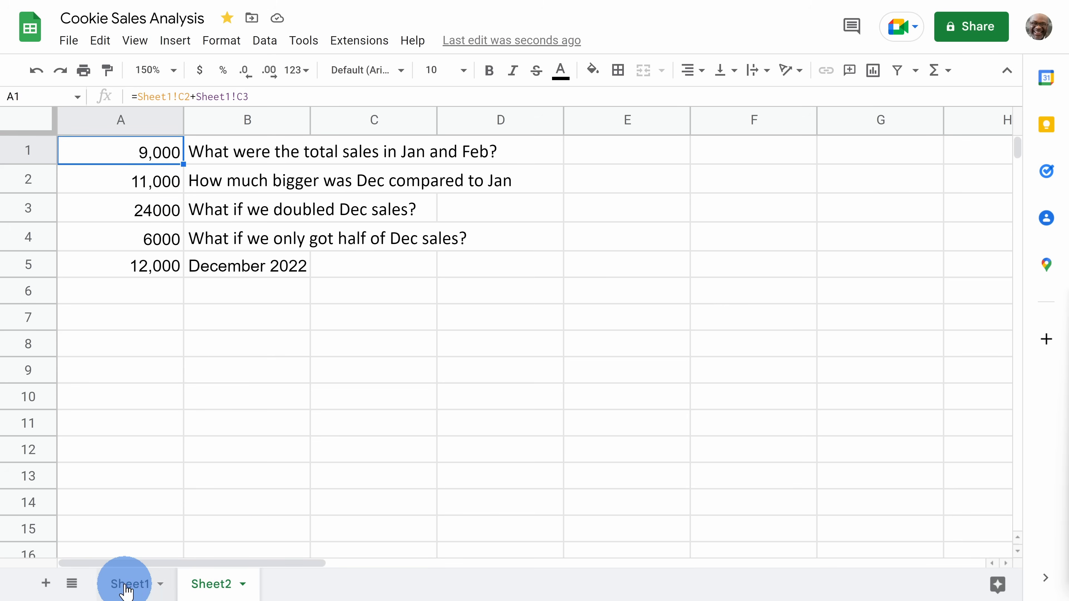
Rename Sheet2 as Business Questions and Sheet1 as Sales Data
double_click(215, 586)
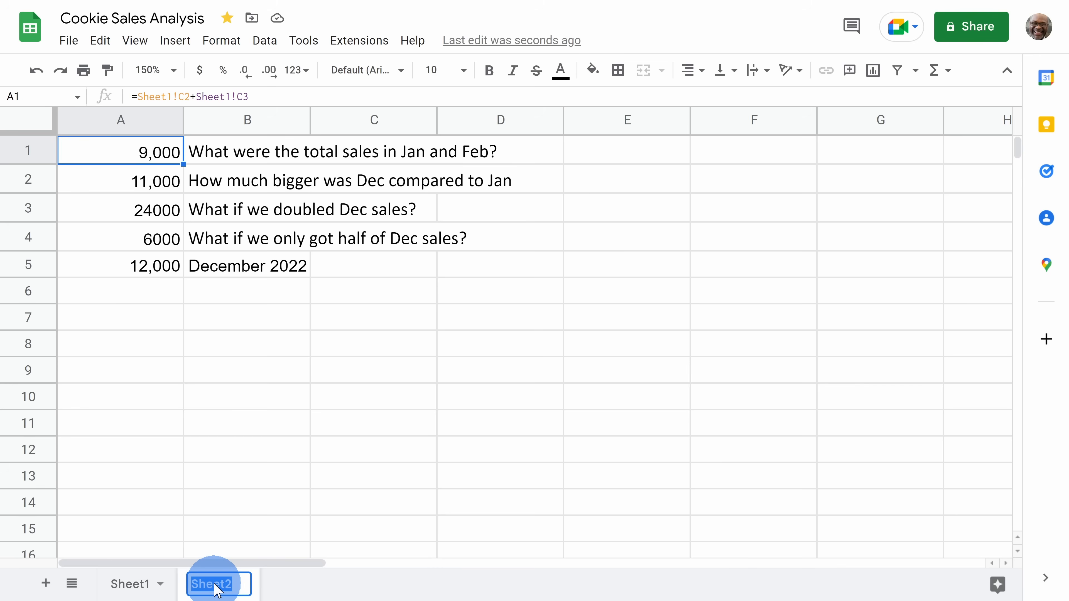
type("Business Questions")
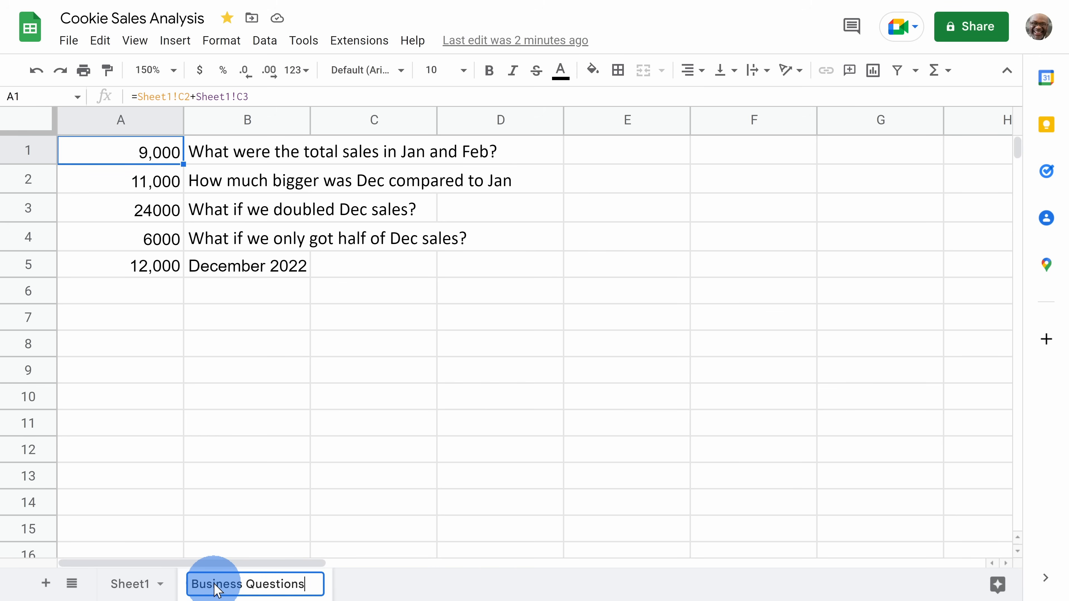
key("Return")
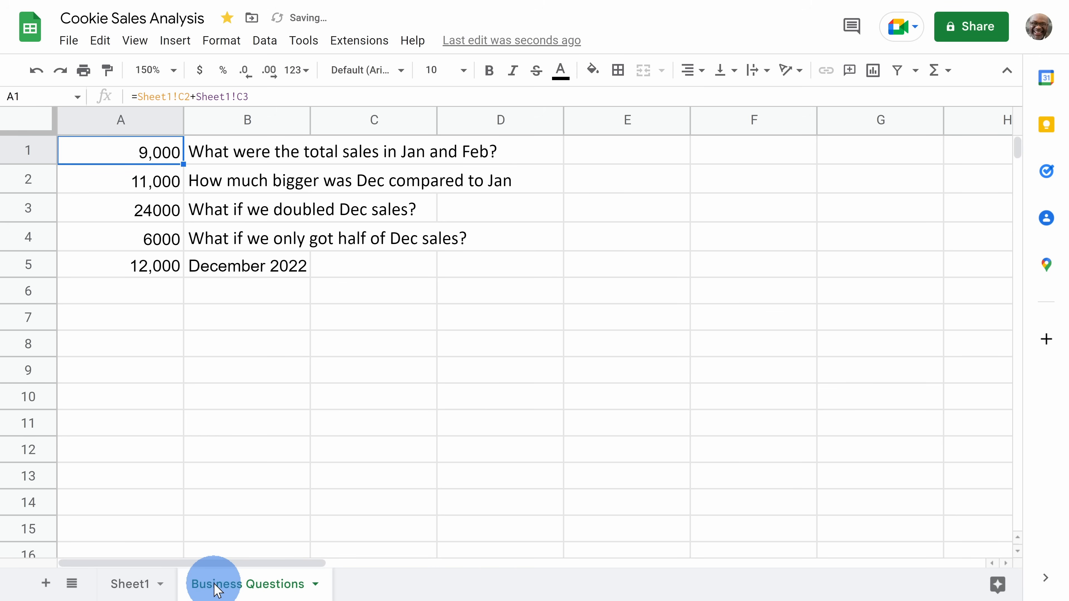
left_click(131, 586)
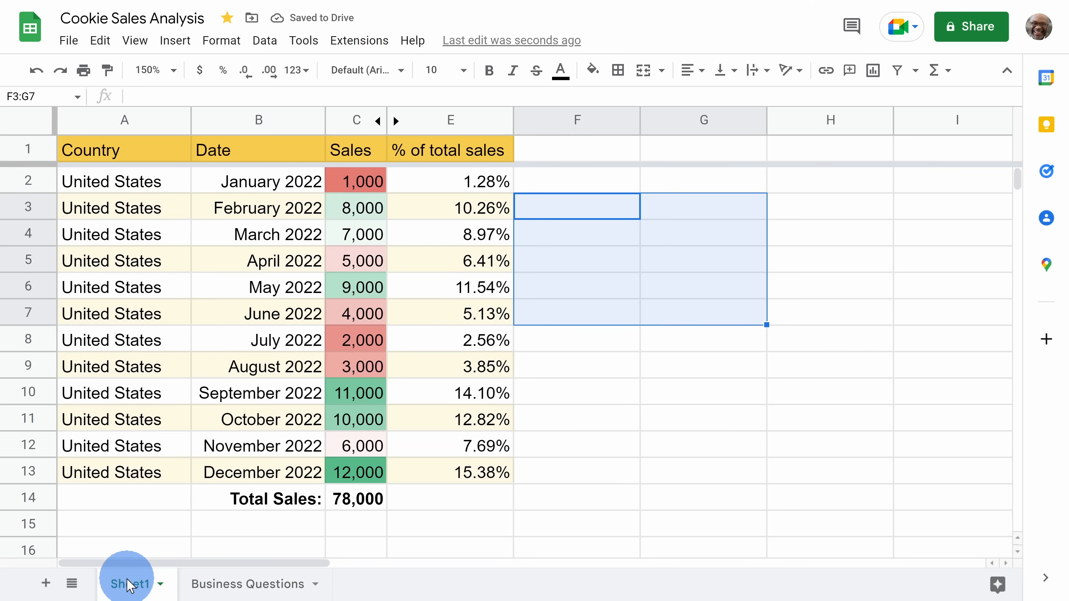
double_click(128, 585)
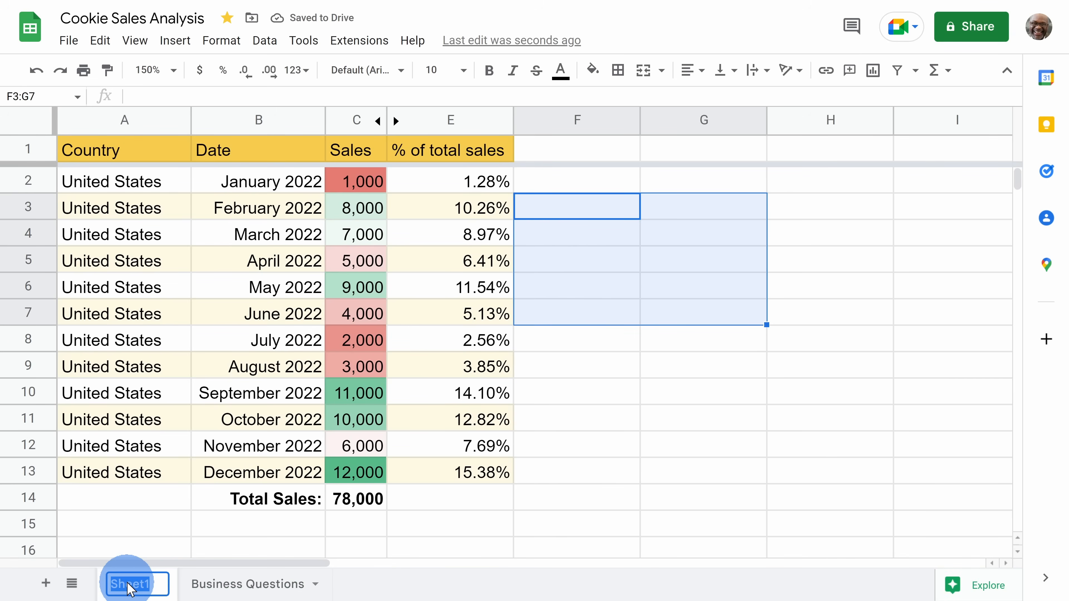
type("Sales Data")
key("Return")
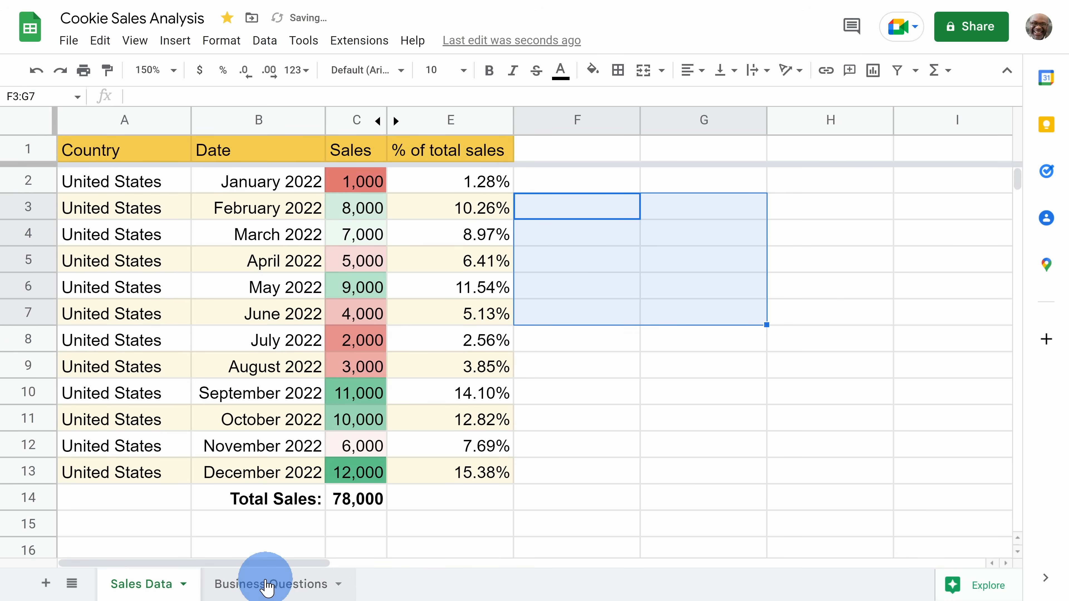
Check the sheet references in A1 of Business Questions and move that sheet in front of Sales Data
left_click(229, 585)
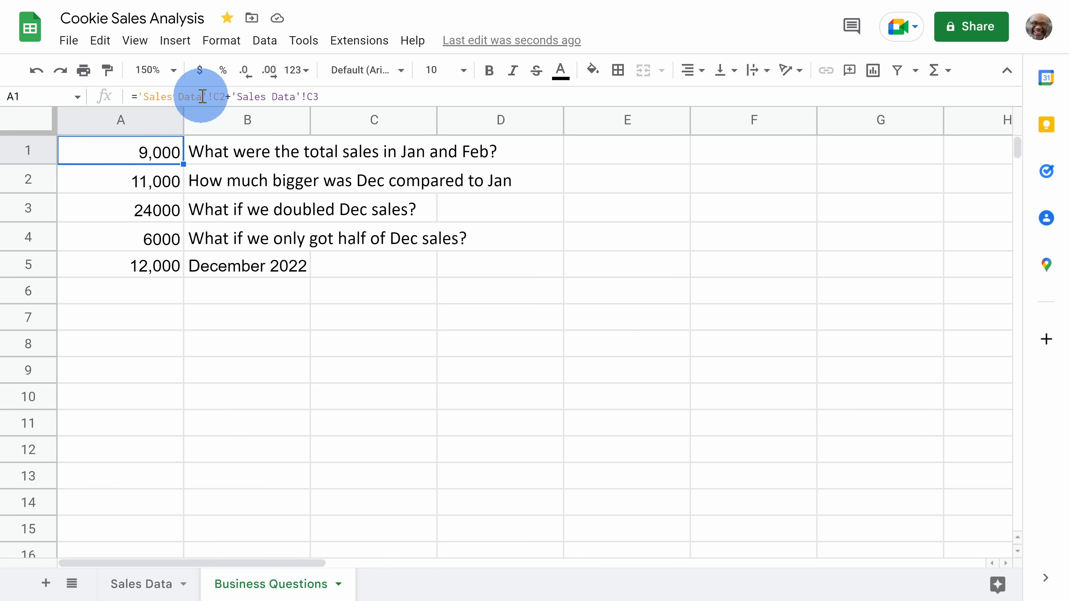
left_click(292, 583)
left_click_drag(296, 588, 145, 585)
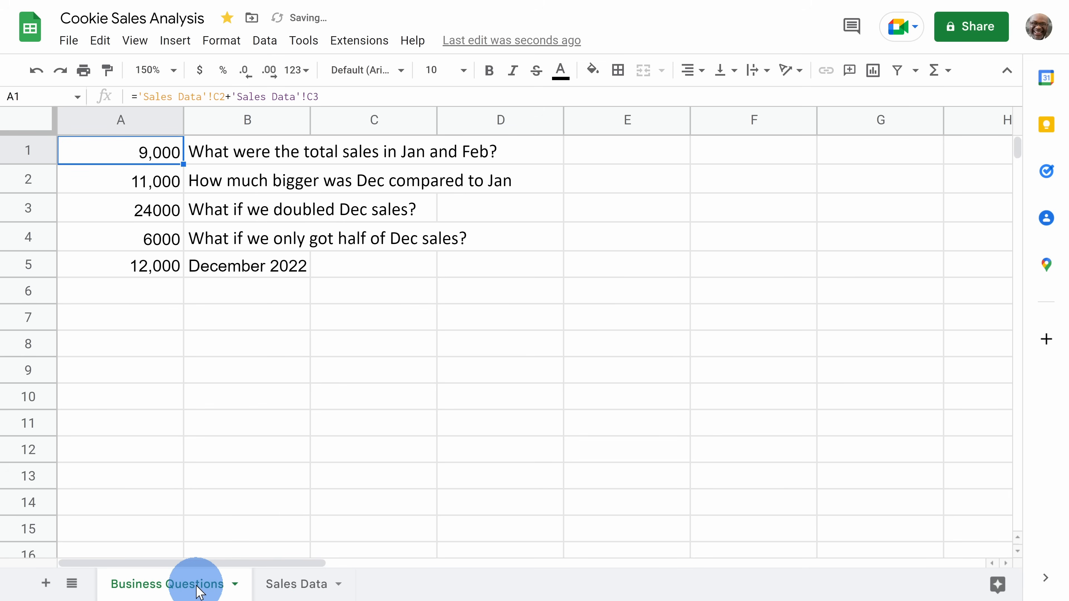
Color the Business Questions sheet tab blue and view the list of all sheets
left_click(236, 588)
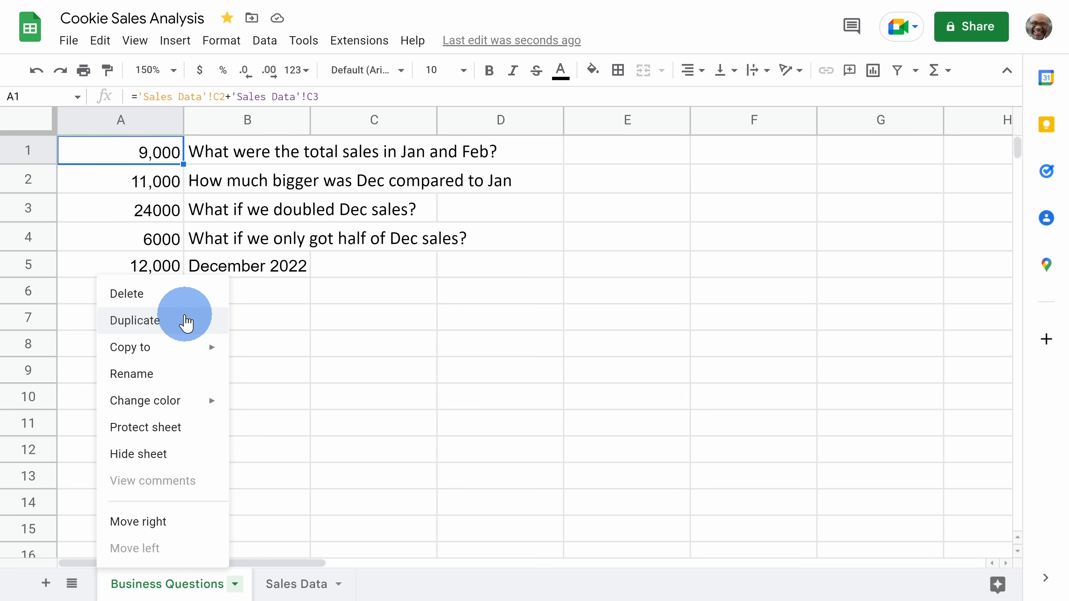
mouse_move(189, 400)
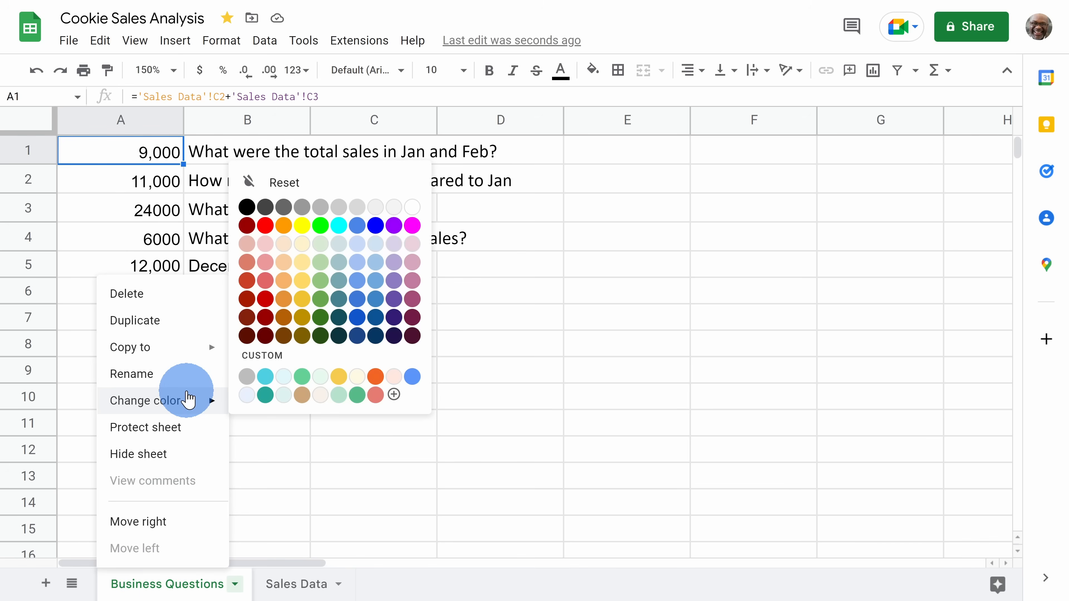
left_click(380, 229)
left_click(236, 584)
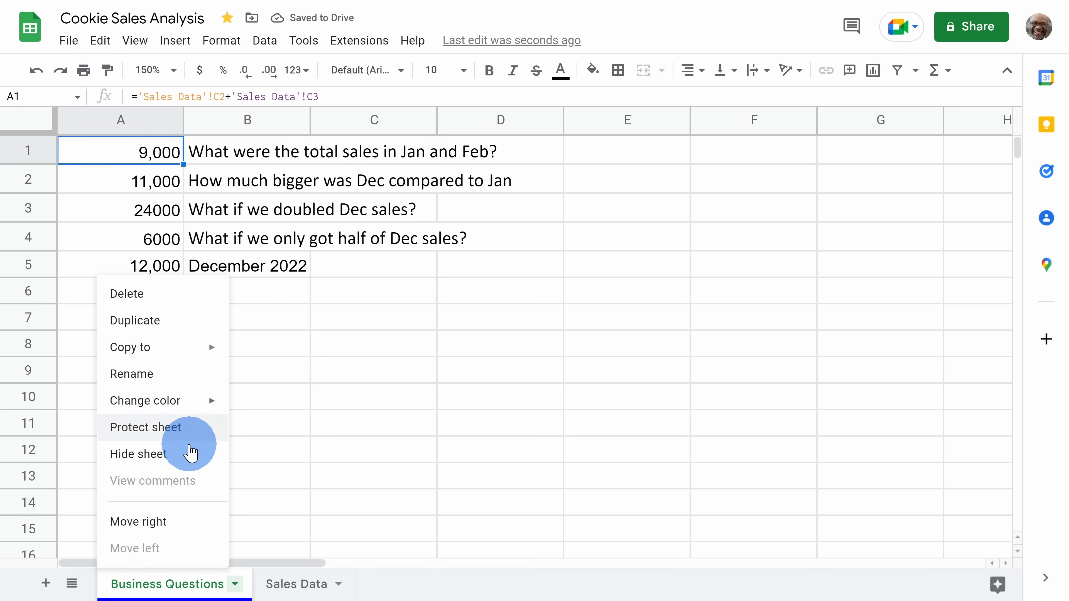
left_click(259, 488)
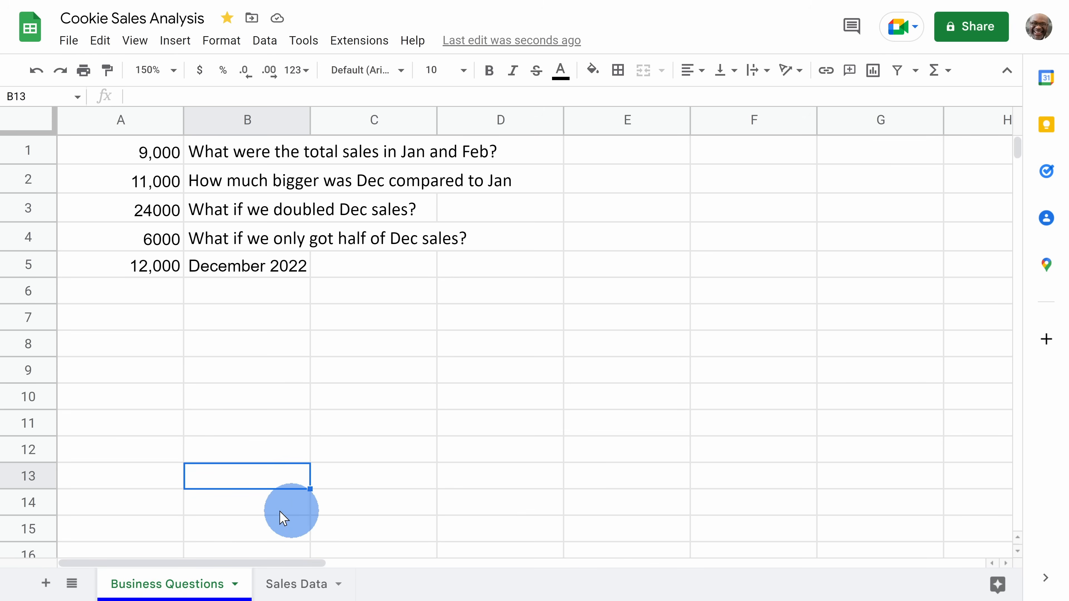
left_click(73, 584)
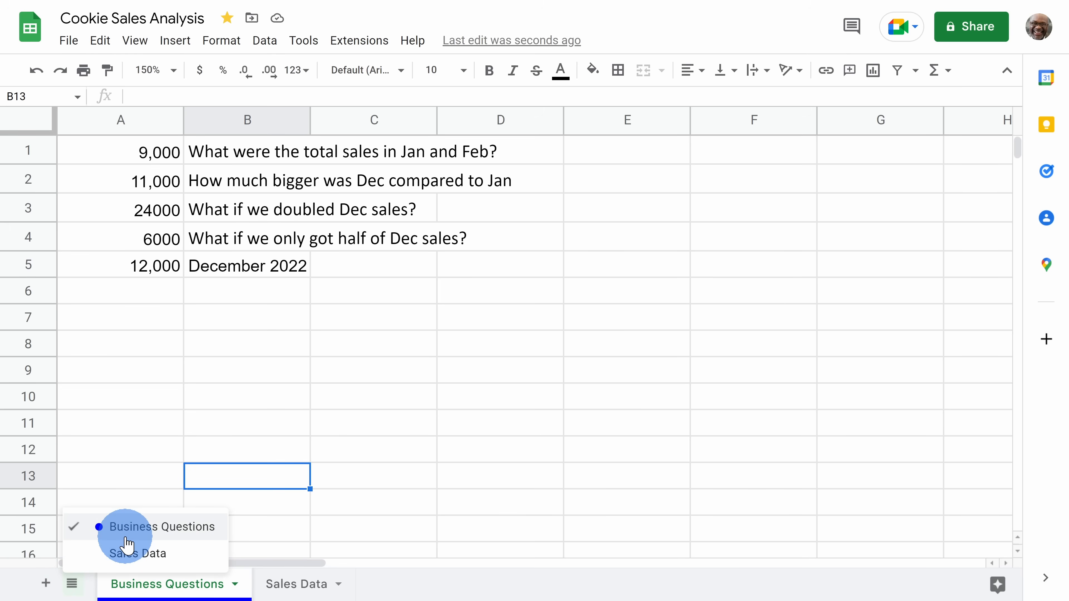
left_click(120, 481)
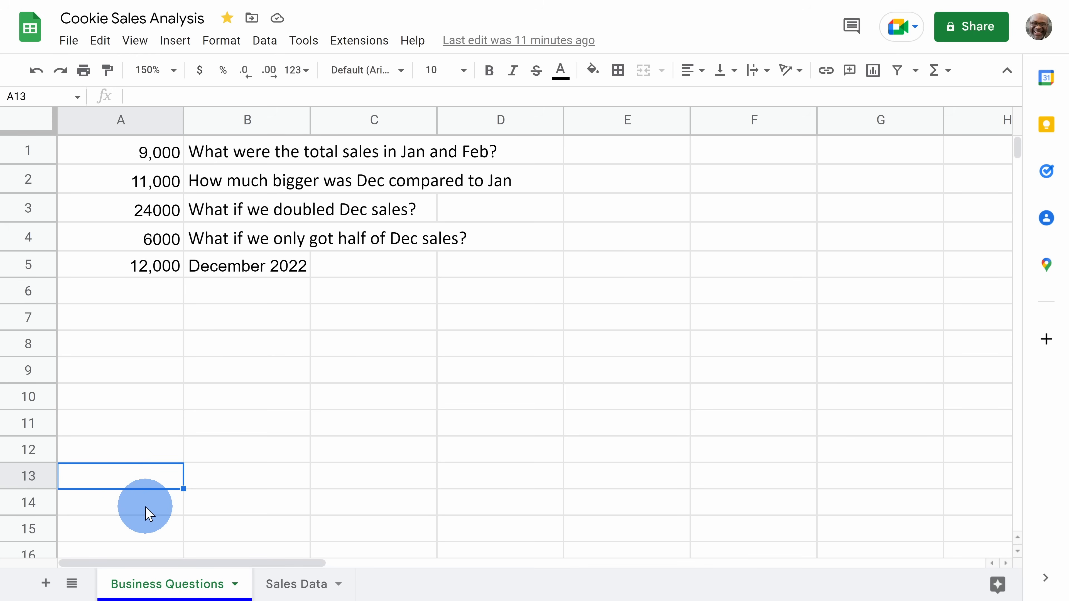
Open the Sales Data sheet and look through the sort options for the whole Sales column
left_click(303, 584)
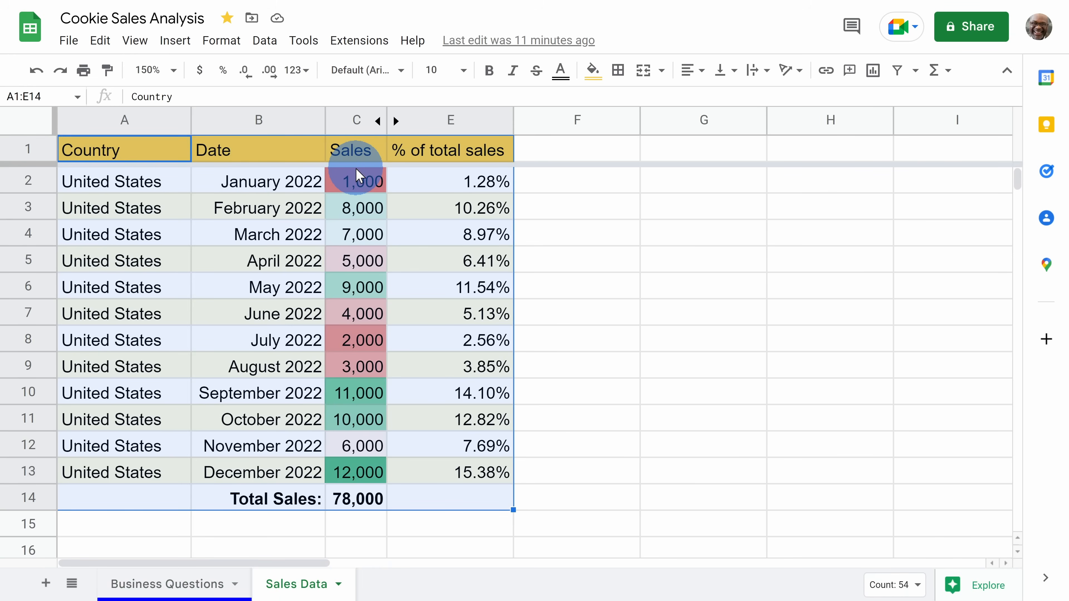
left_click(353, 258)
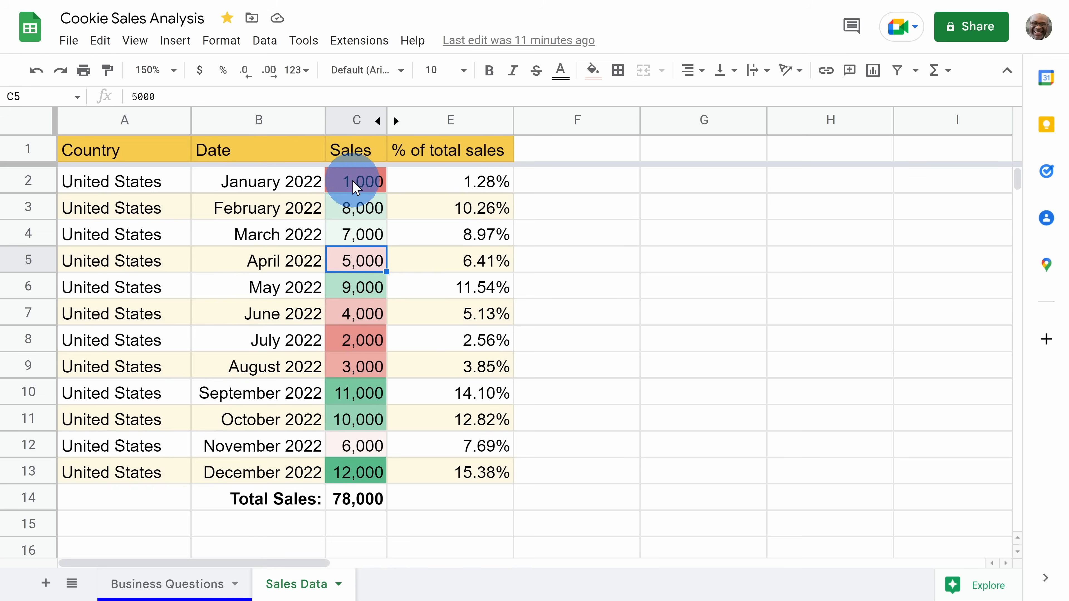
left_click(362, 123)
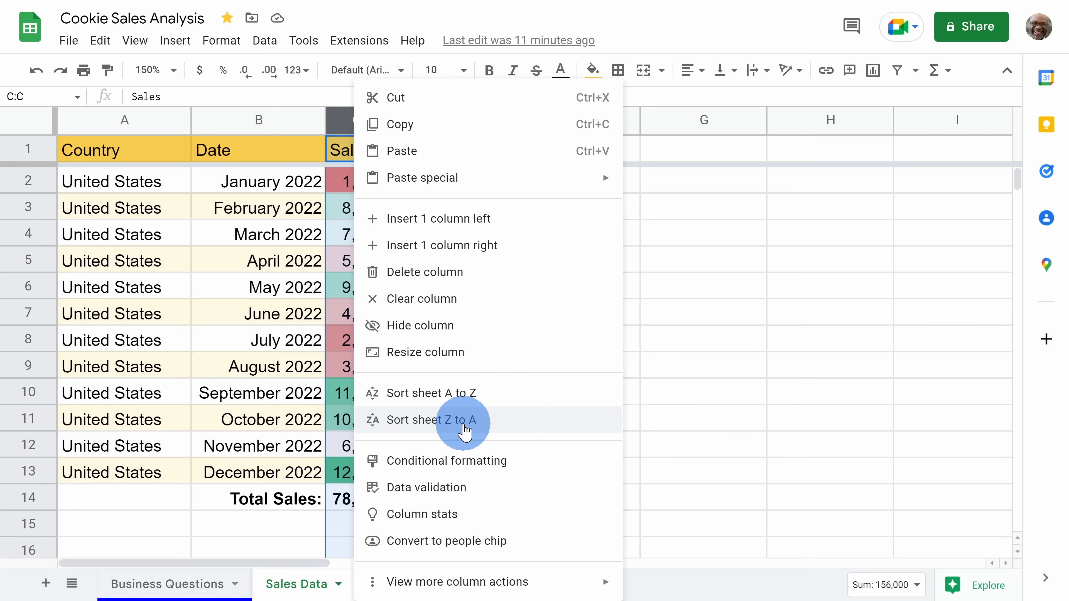
left_click(290, 340)
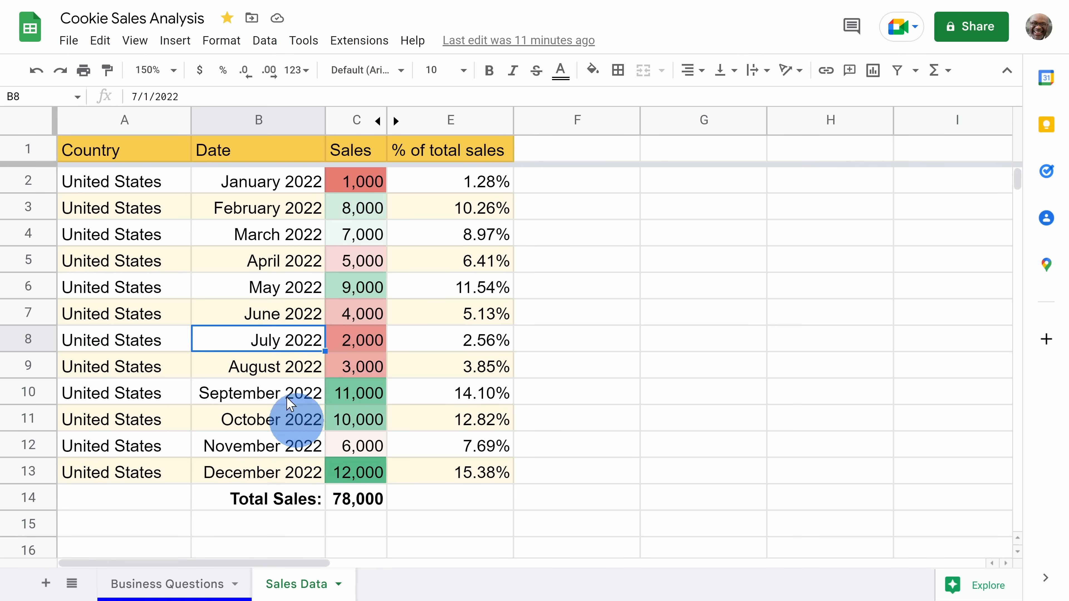
Create a filter on the range A1:E13 and sort it by Sales from Z to A
left_click_drag(86, 150, 481, 480)
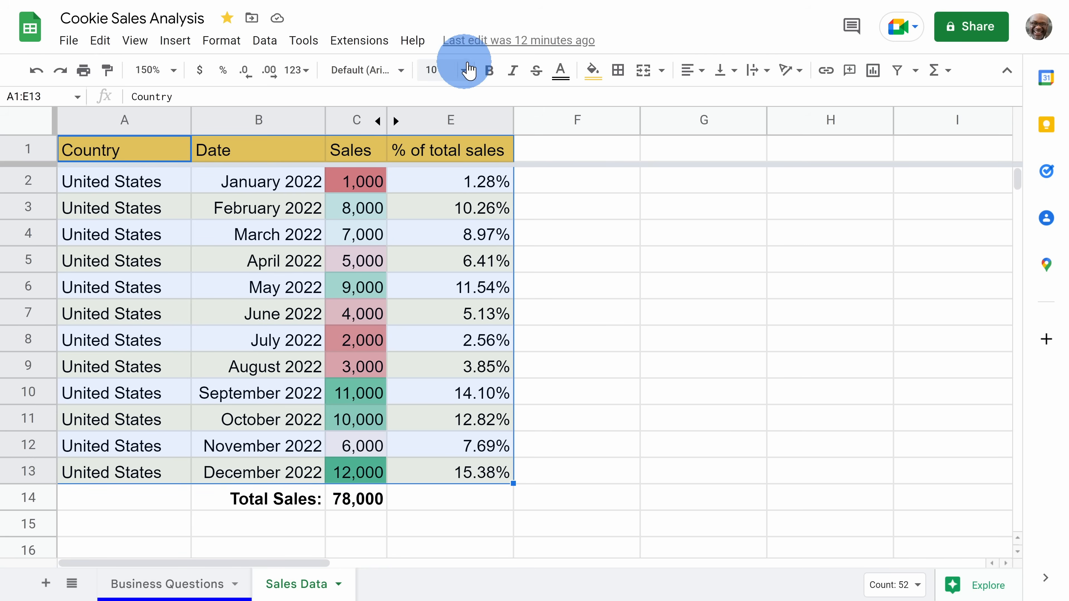
left_click(897, 71)
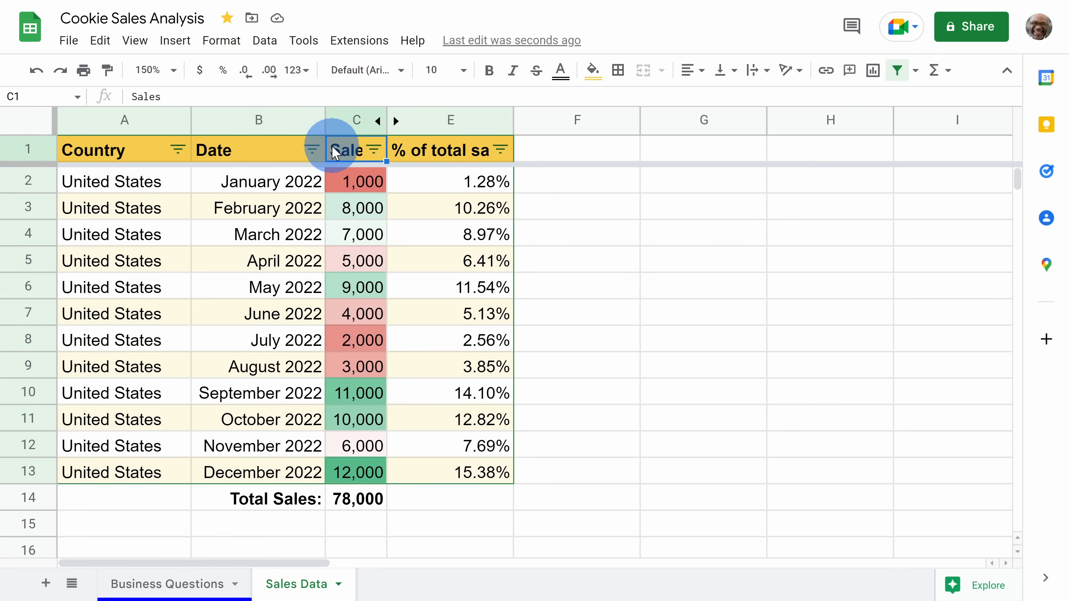
left_click(375, 151)
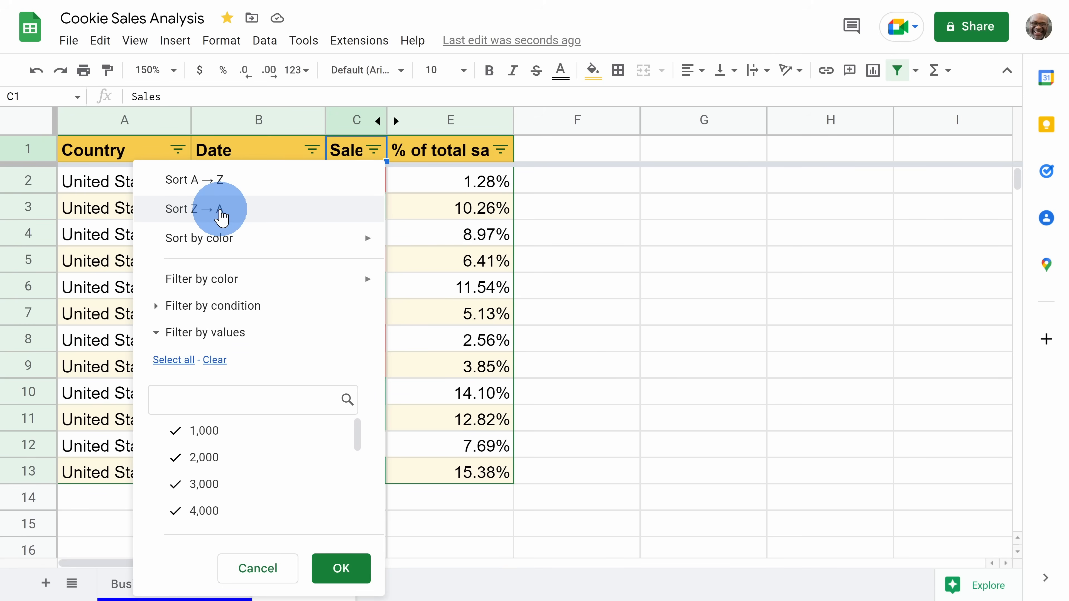
left_click(227, 211)
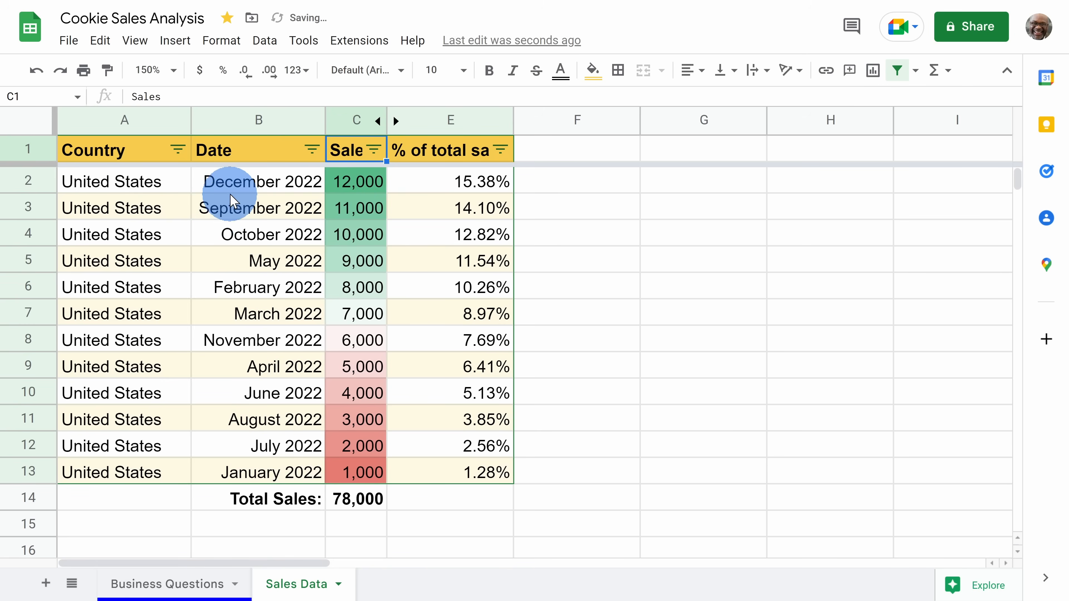
left_click_drag(246, 182, 362, 182)
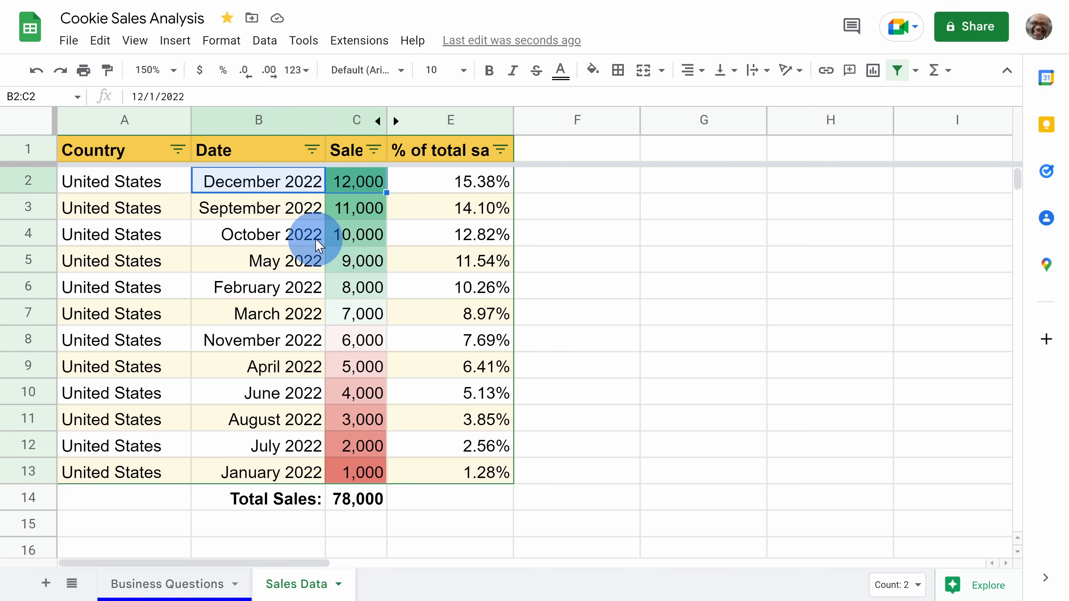
Sort the filtered sales data by Date from A to Z
left_click(311, 149)
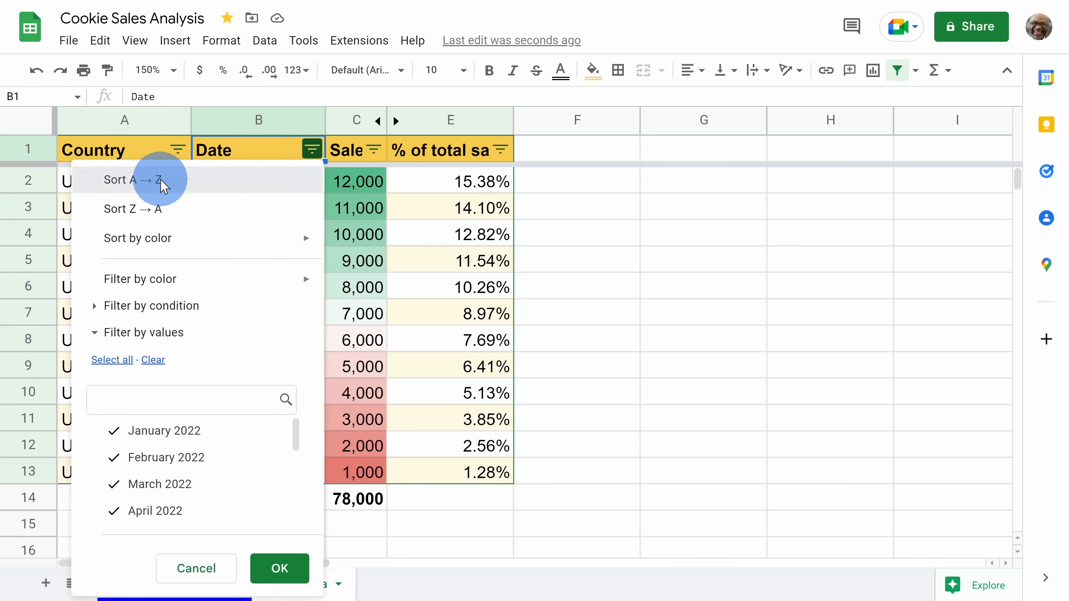
left_click(170, 179)
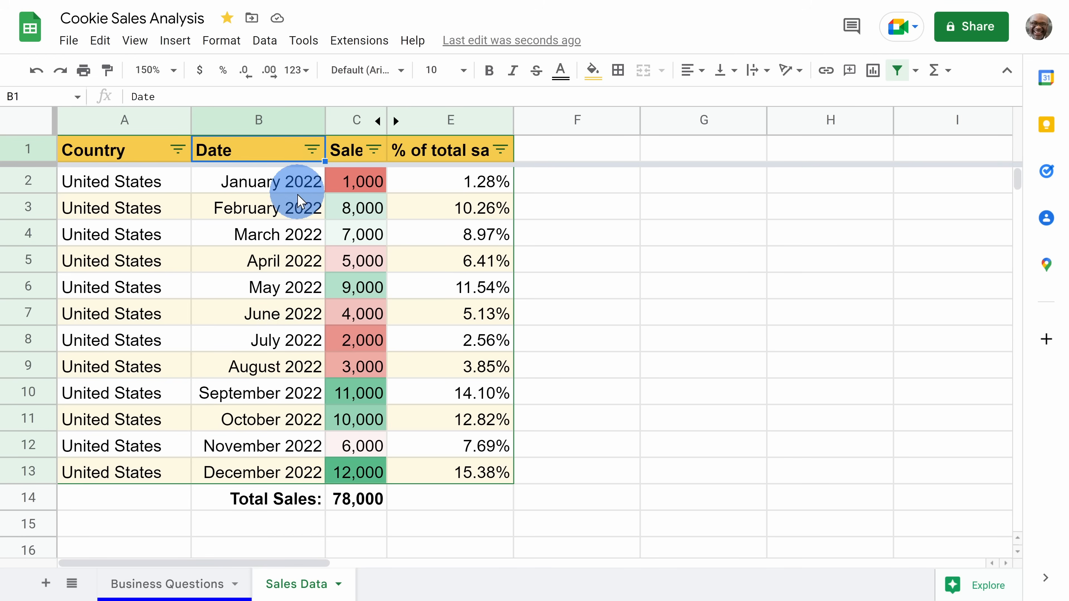
Examine the Date column's options for filtering by color and by condition
left_click(311, 150)
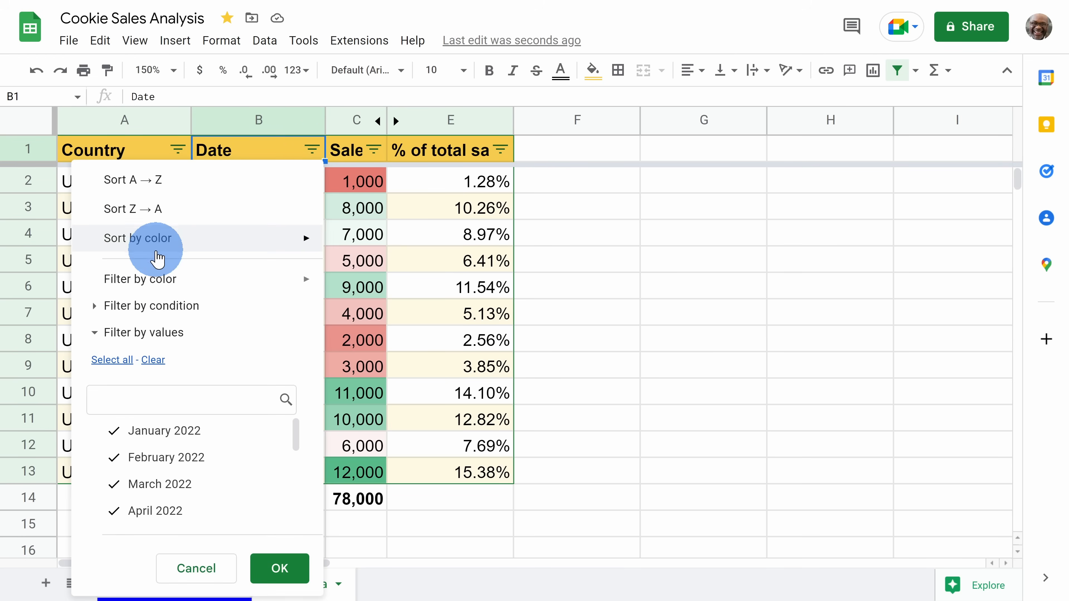
mouse_move(172, 286)
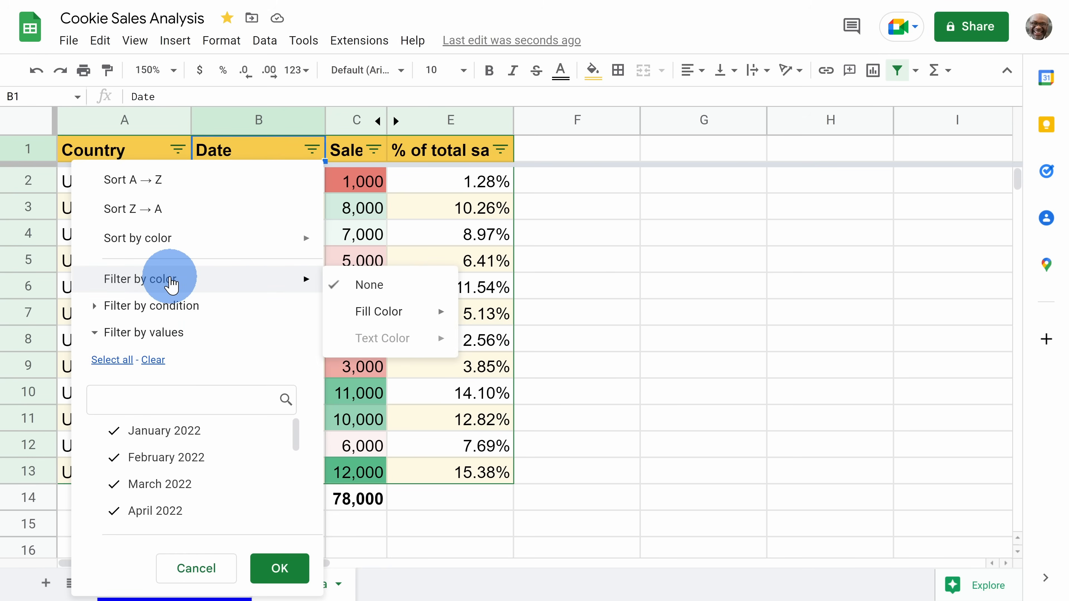
left_click(166, 306)
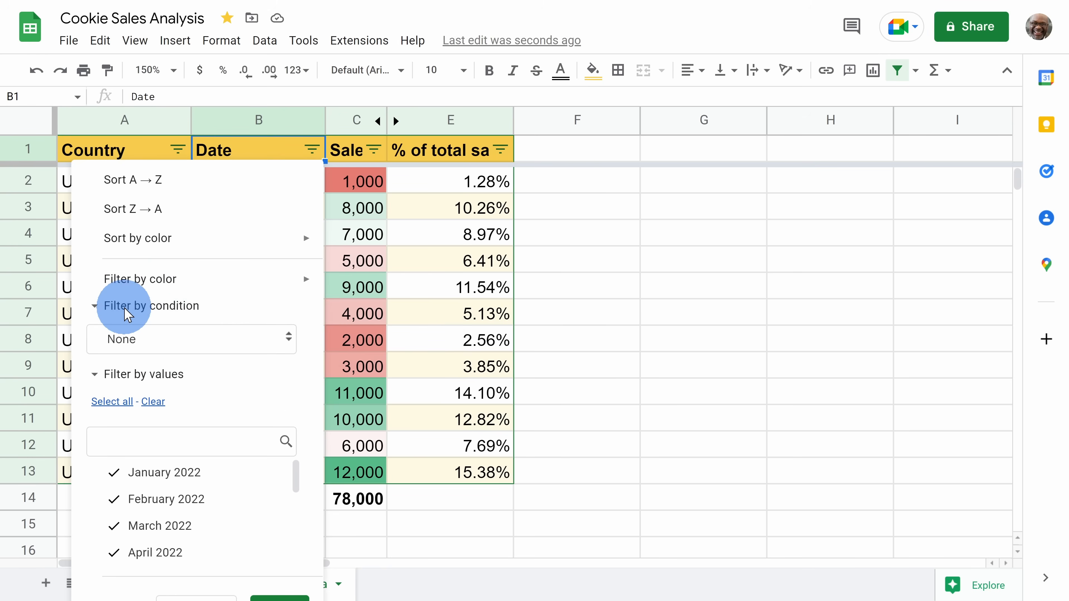
left_click(195, 345)
scroll(201, 377, "down", 5)
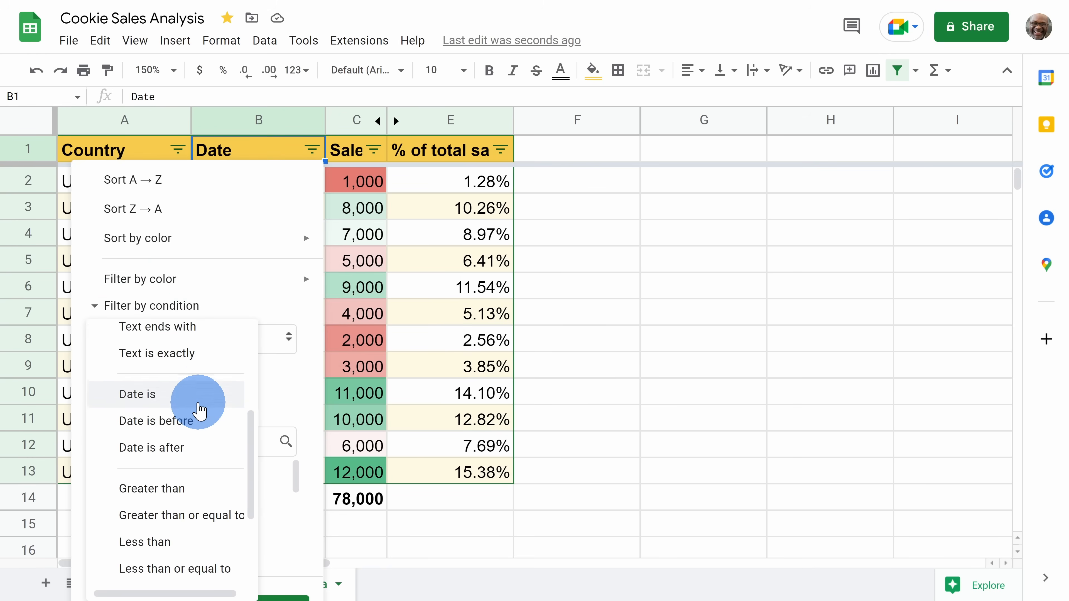
left_click(165, 280)
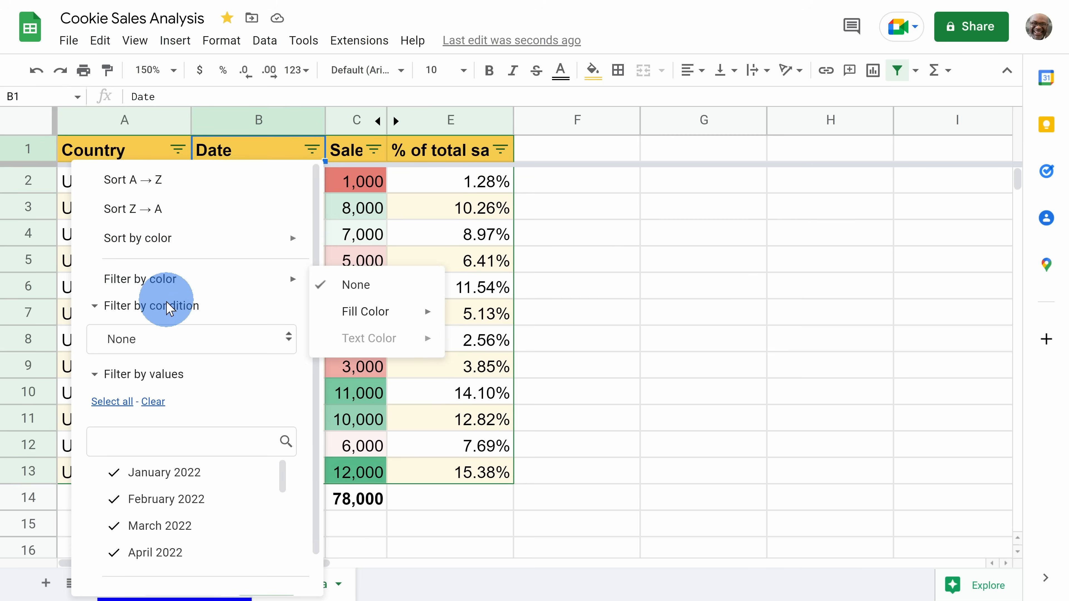
left_click(171, 307)
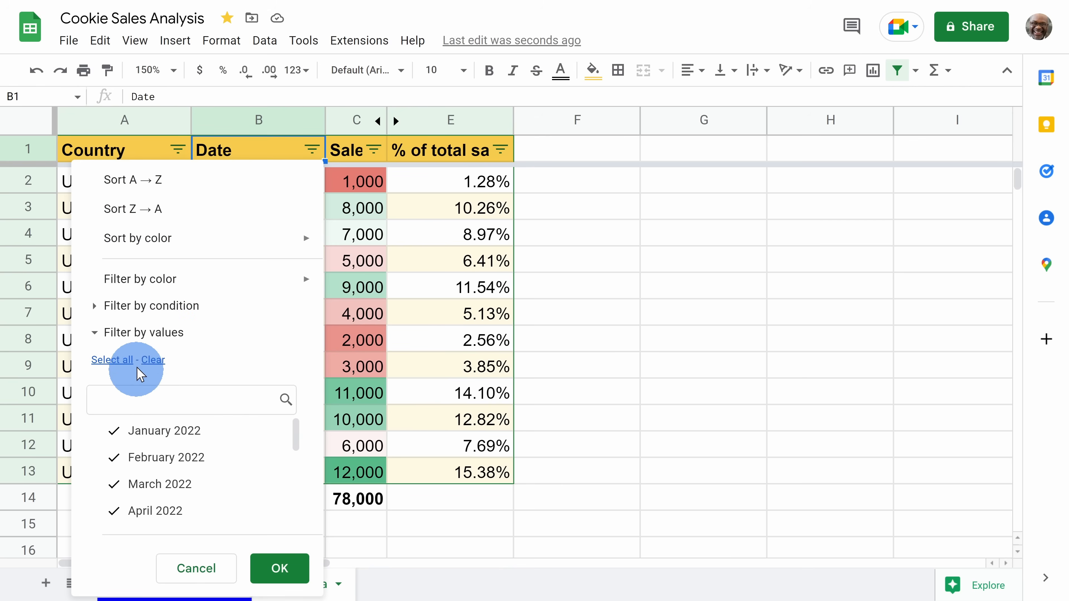
Filter the Date column by values to show only January 2022, February 2022 and March 2022
left_click(153, 361)
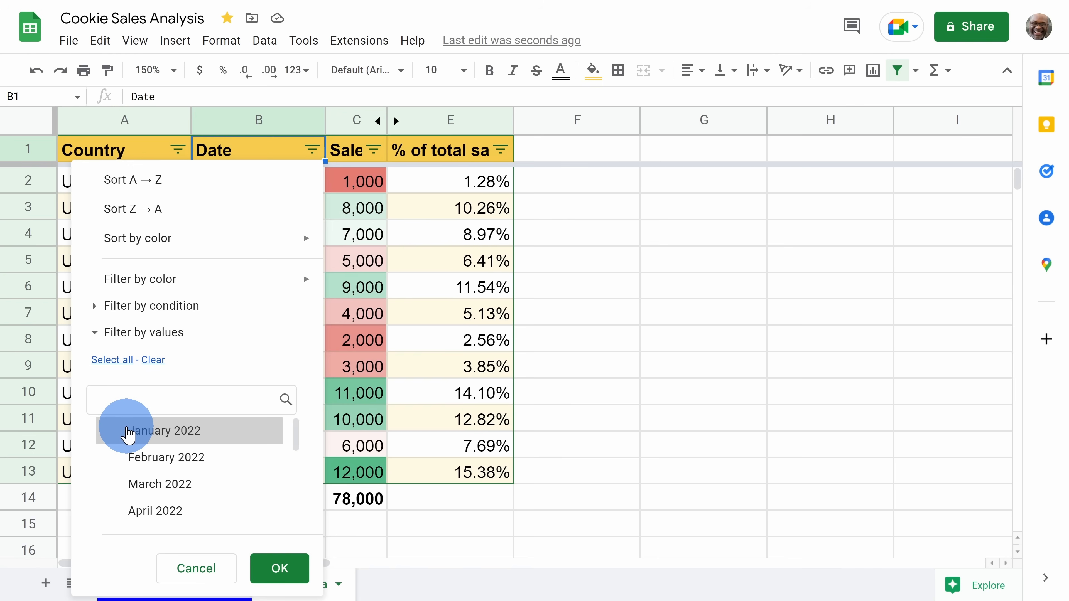
left_click(118, 458)
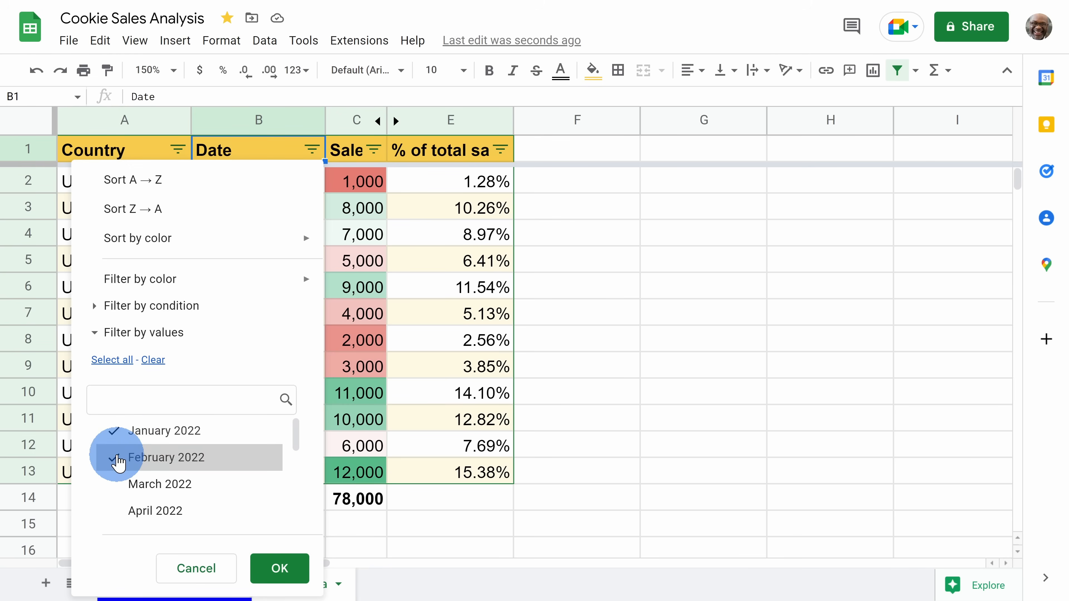
left_click(280, 566)
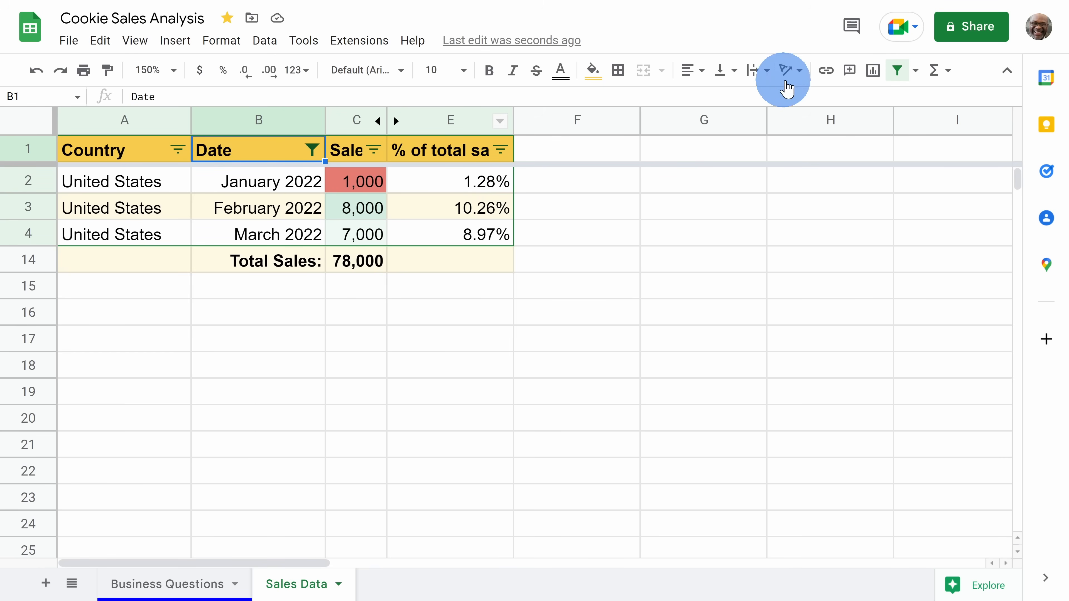
Save the current filter as a filter view named "First 3 months", and turn off filtering on the sheet
left_click(916, 72)
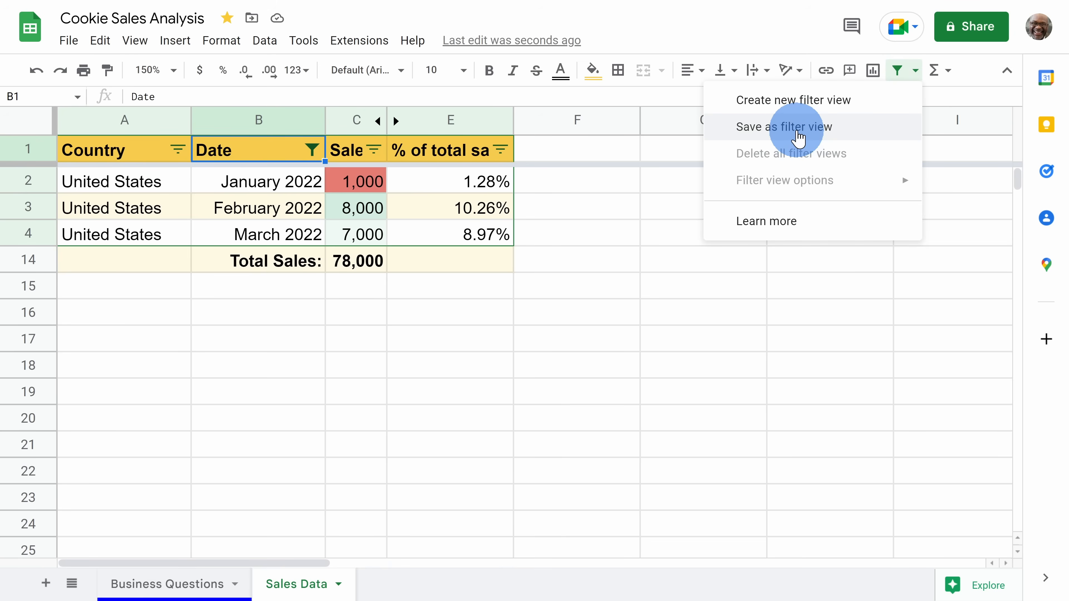
left_click(798, 137)
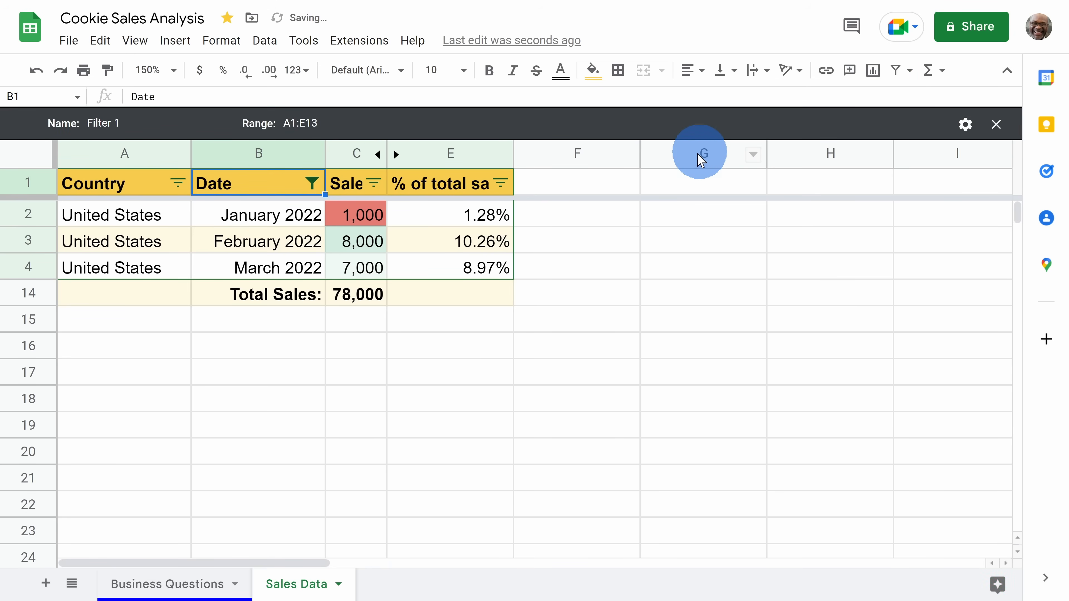
left_click(130, 122)
left_click_drag(131, 122, 35, 125)
type("First")
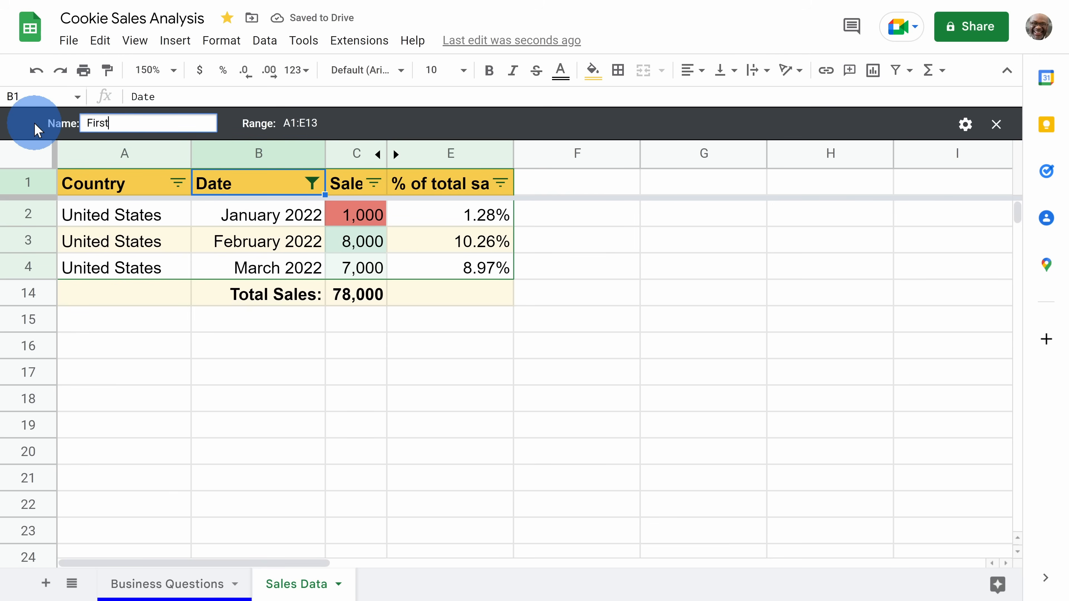
type(" 3 months")
key("Return")
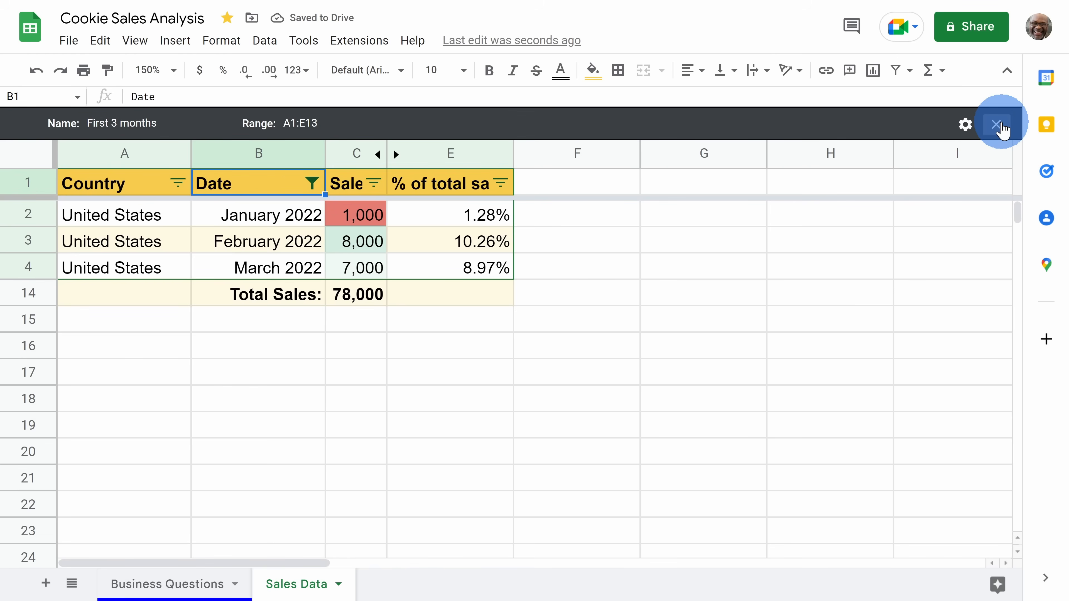
left_click(996, 125)
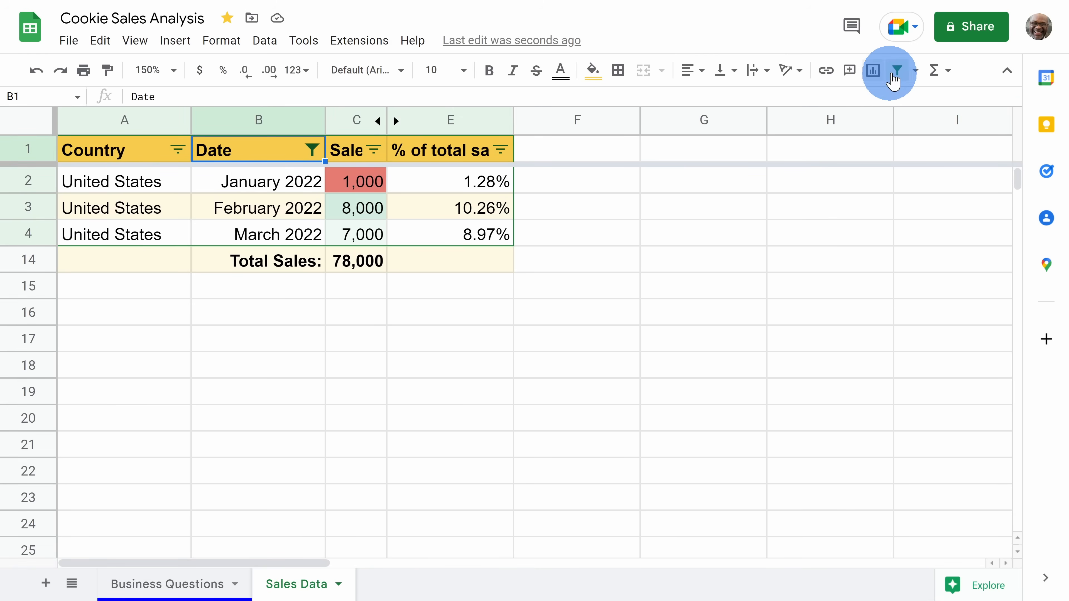
left_click(897, 72)
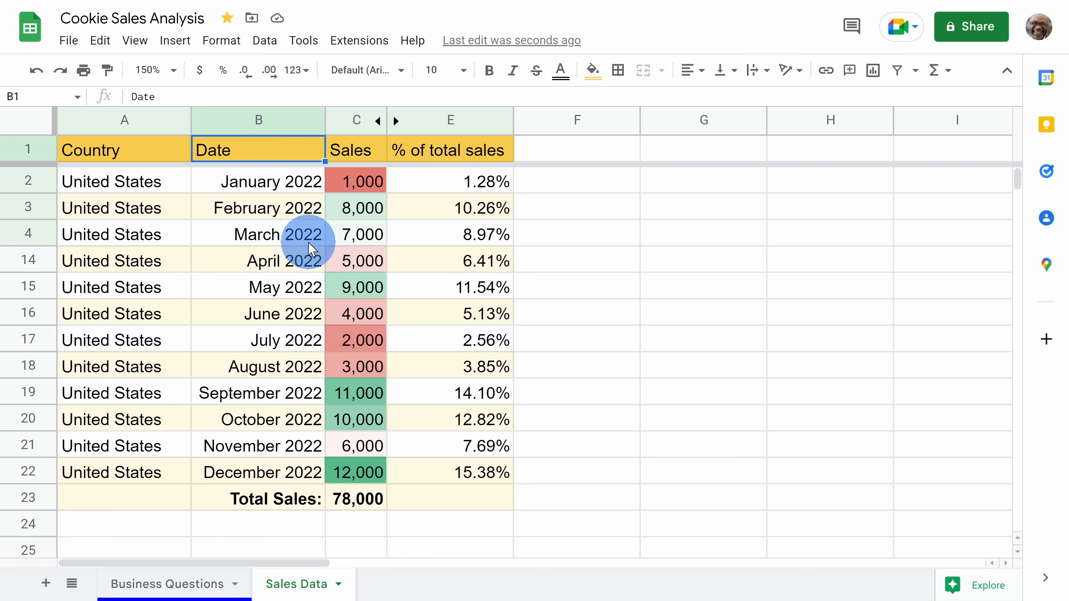
View the sales data through the saved "First 3 months" filter view and exit back to the full data
left_click(263, 42)
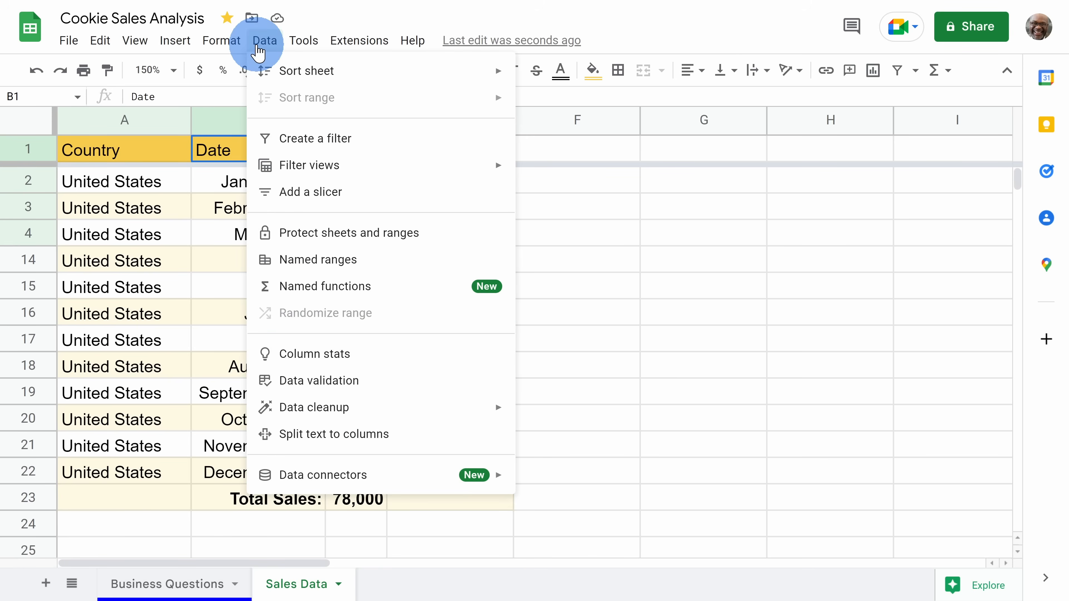
mouse_move(313, 173)
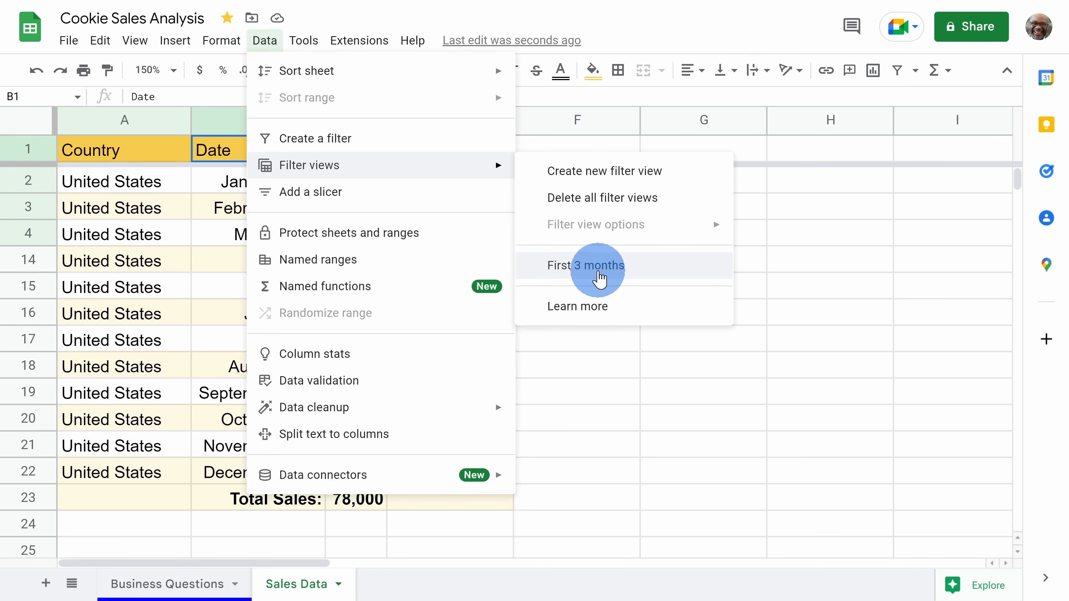
left_click(602, 277)
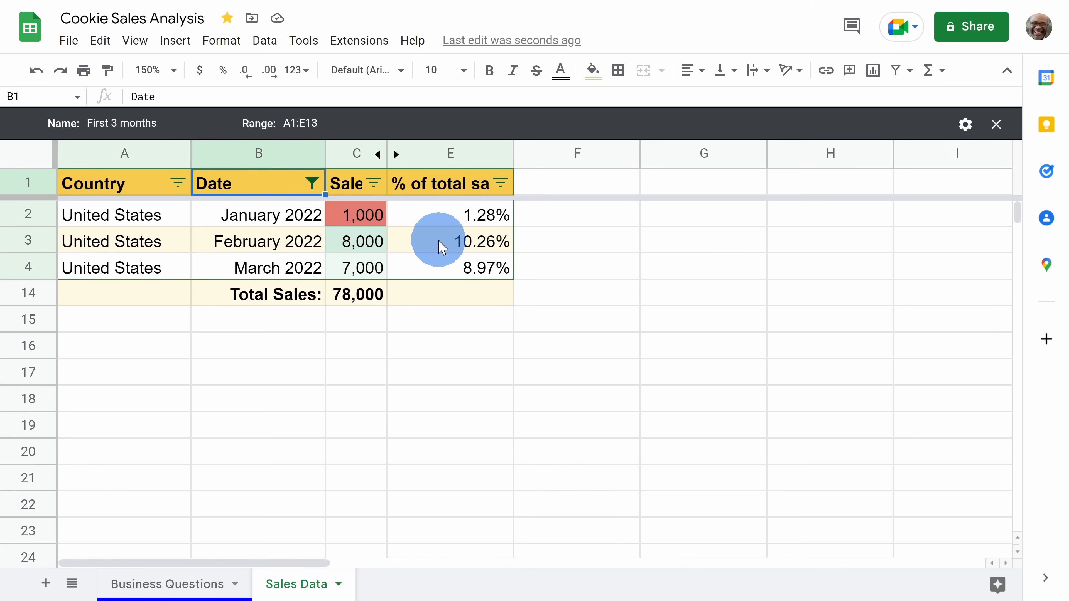
left_click(996, 124)
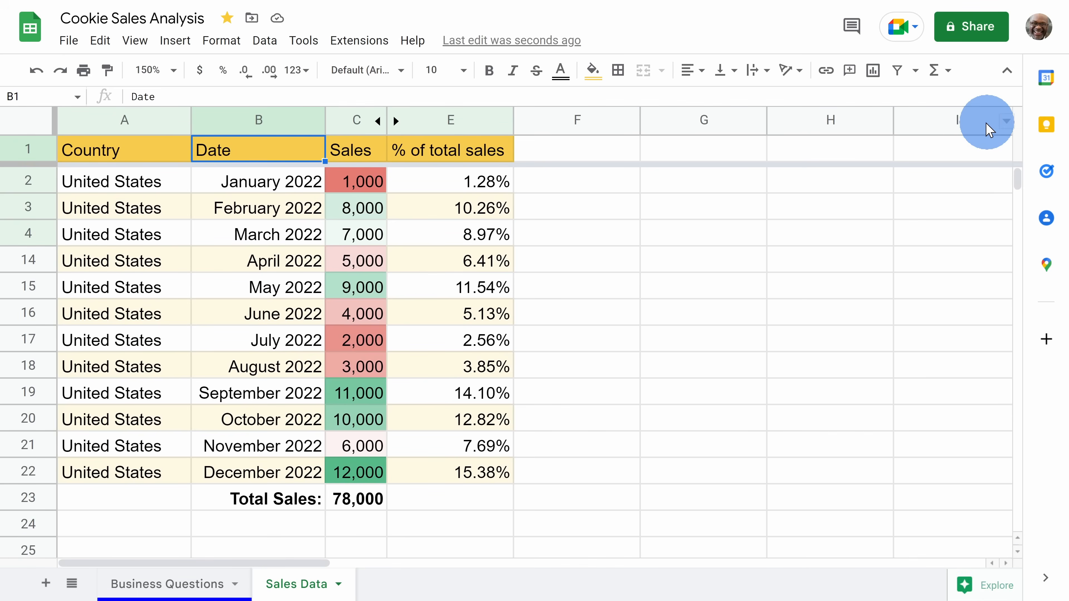
left_click(900, 71)
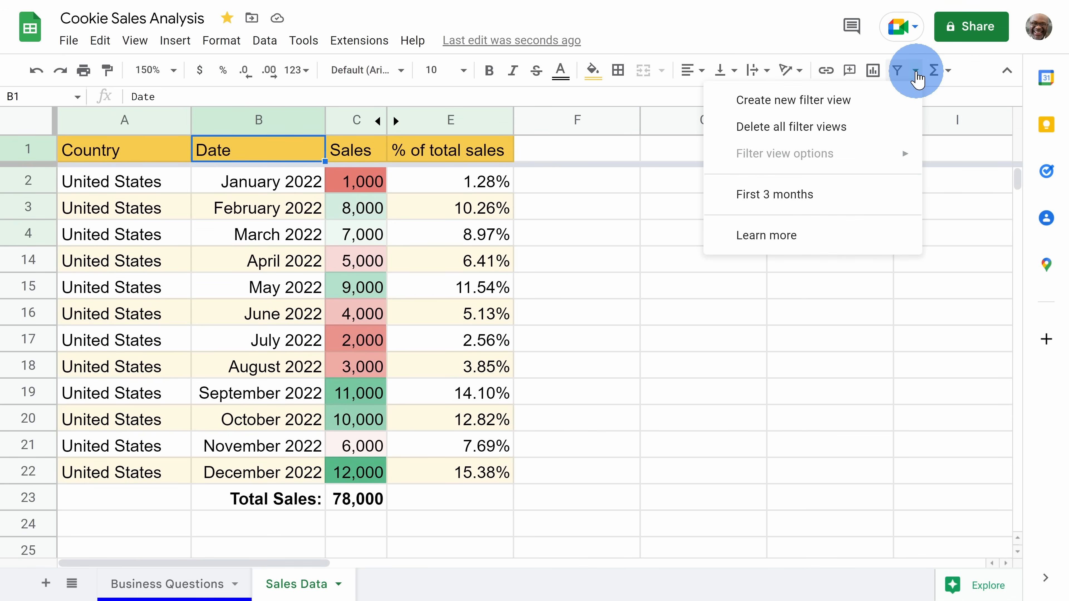
left_click(788, 201)
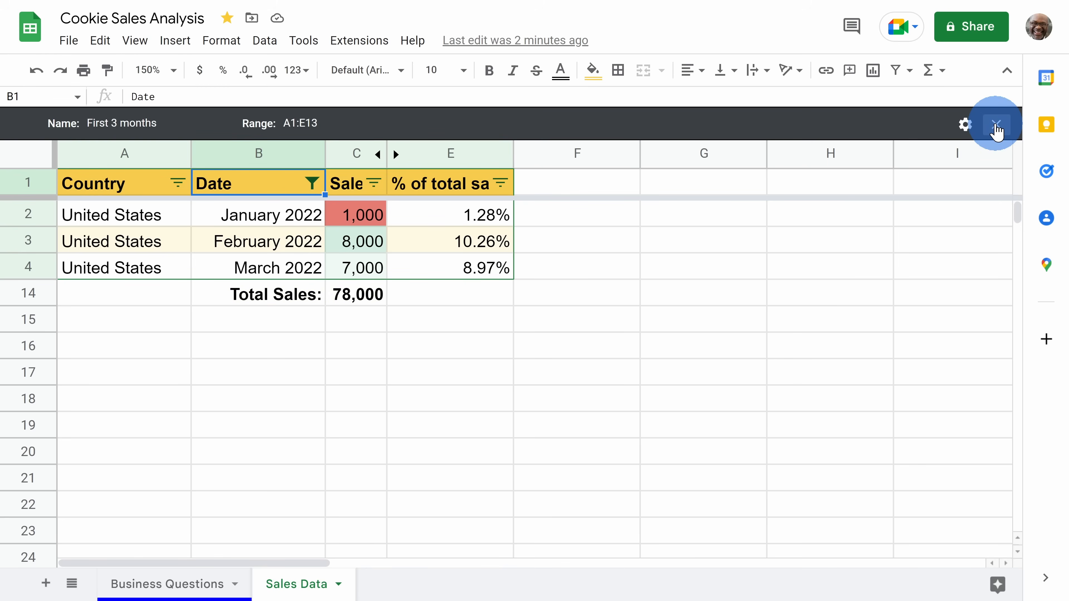
left_click(996, 126)
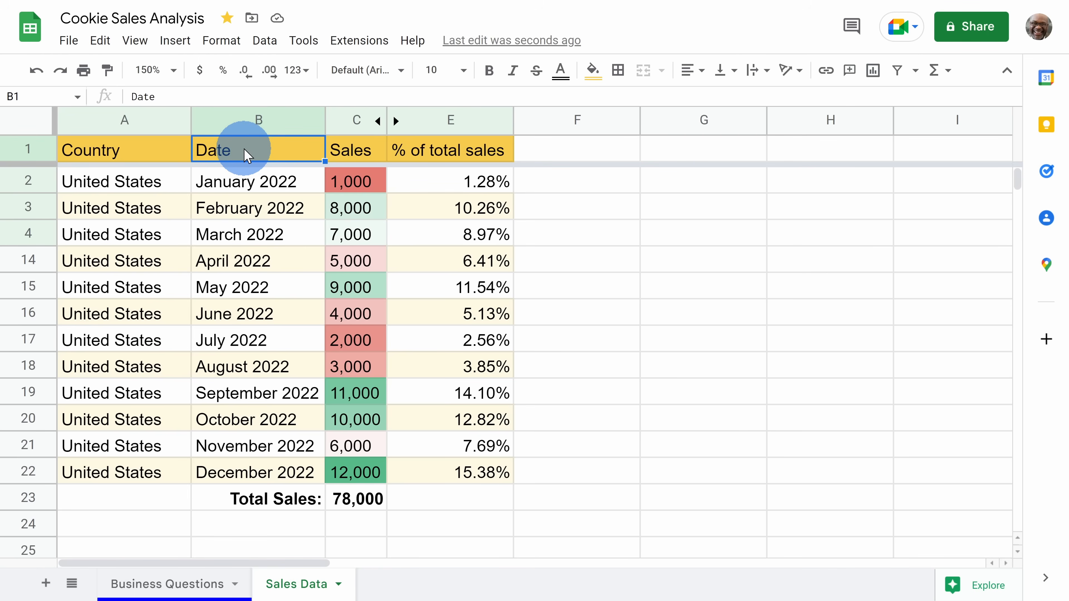
Insert a chart from the Date and Sales data in B1:C13
left_click_drag(248, 156, 345, 193)
left_click_drag(348, 324, 340, 402)
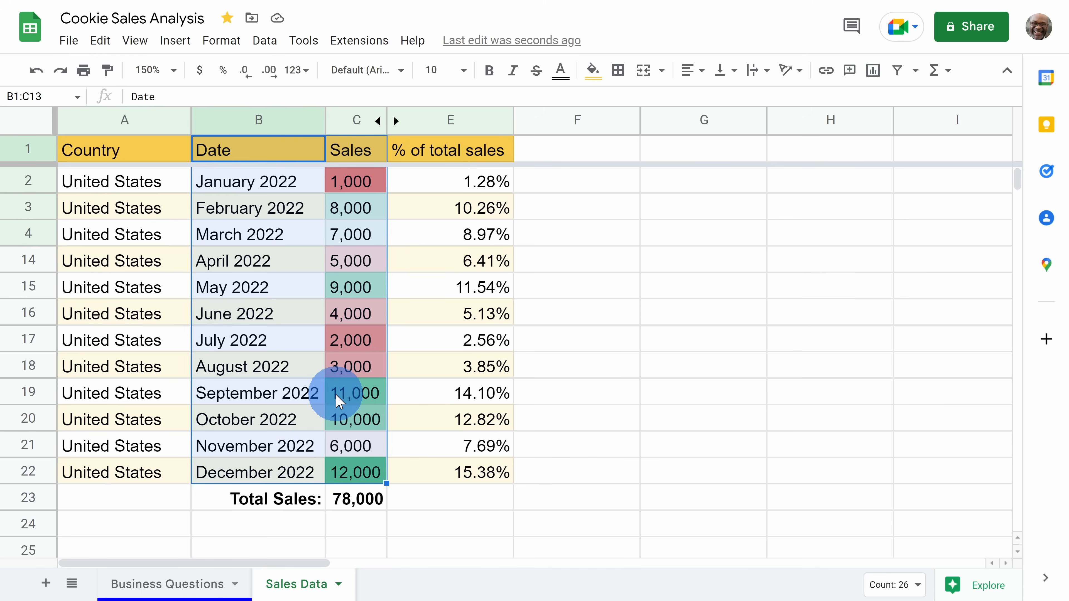
left_click(179, 42)
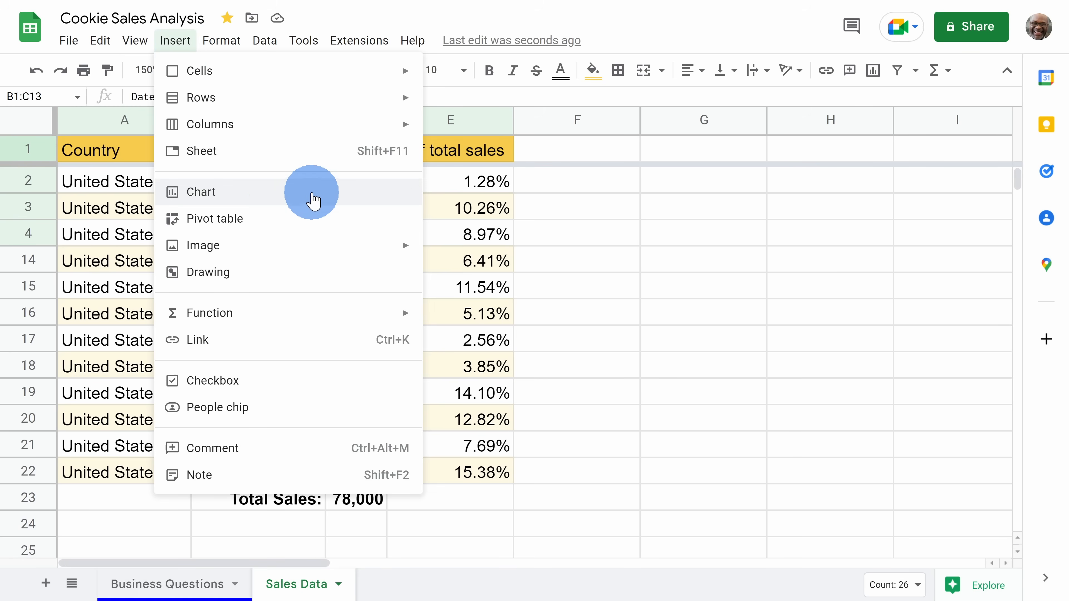
mouse_move(337, 38)
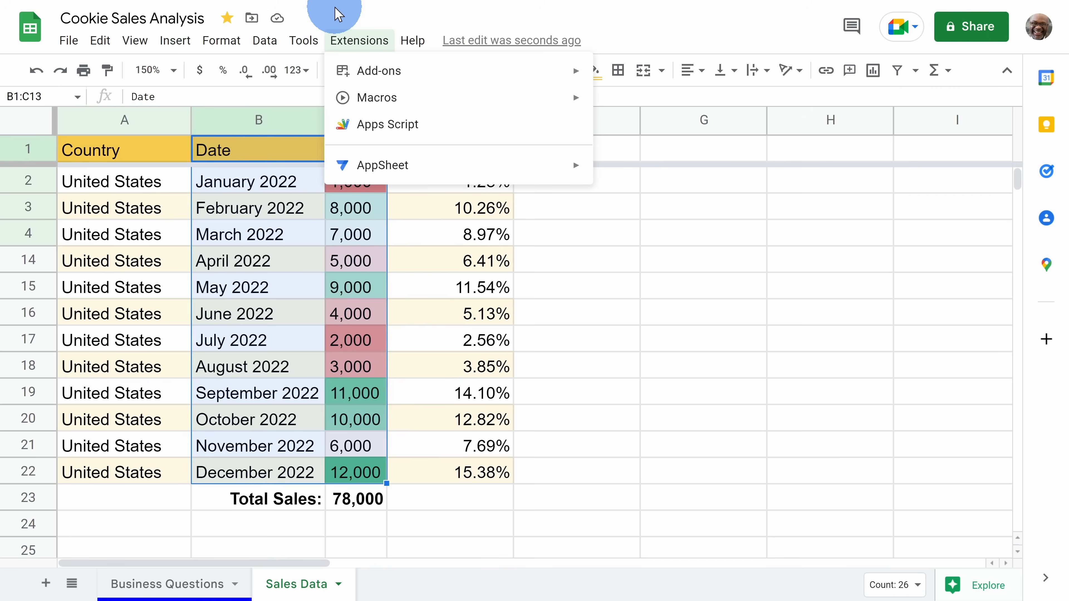
left_click(335, 14)
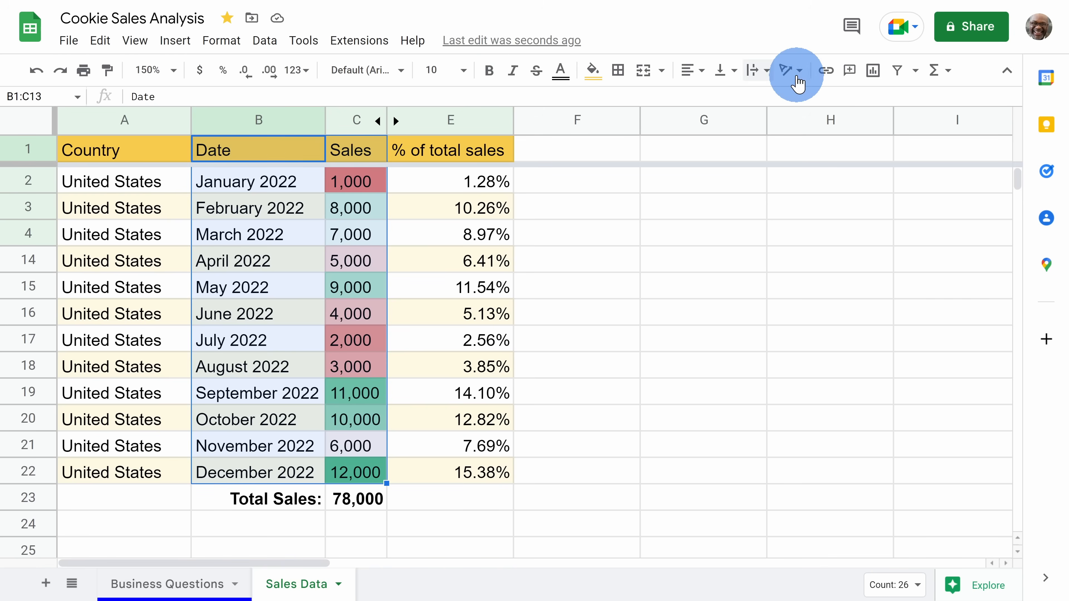
left_click(873, 72)
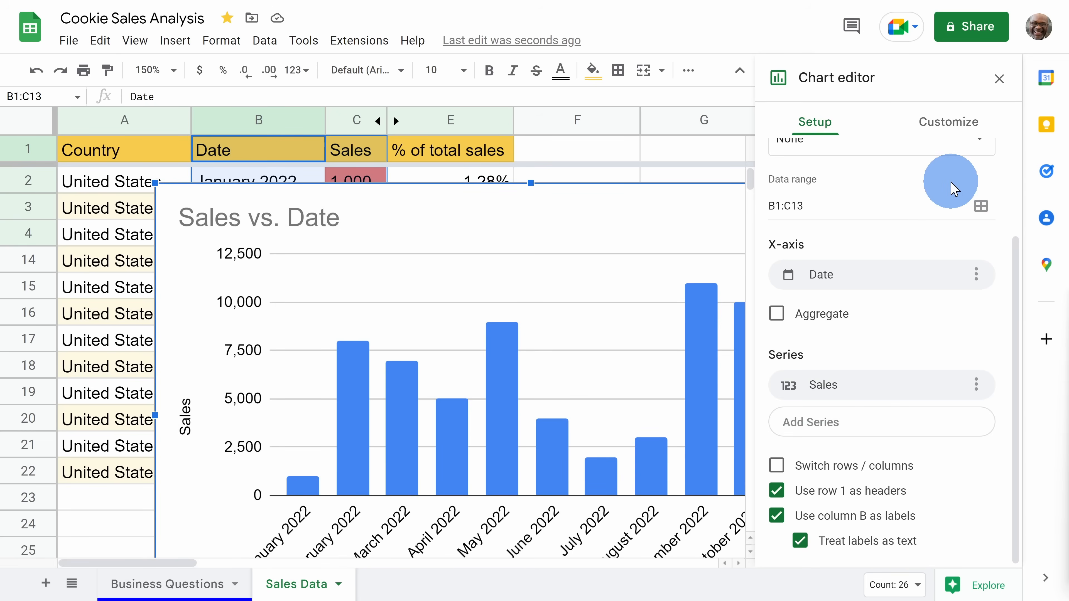
Shrink the Sales vs. Date chart and reposition it so the whole chart fits beside the chart editor
left_click_drag(544, 194, 458, 194)
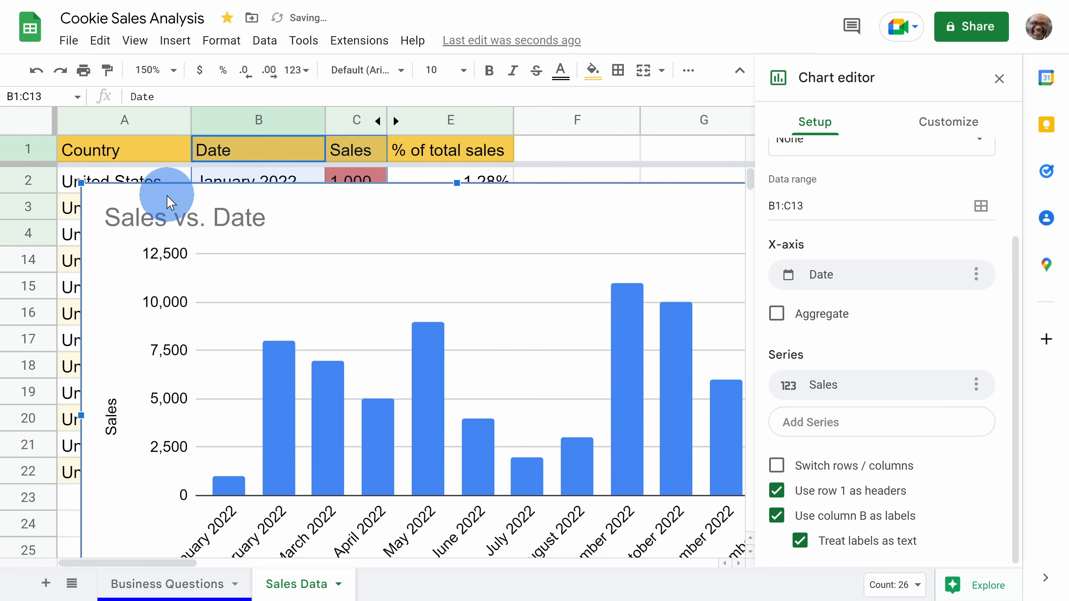
left_click_drag(80, 184, 319, 321)
left_click_drag(620, 251, 422, 191)
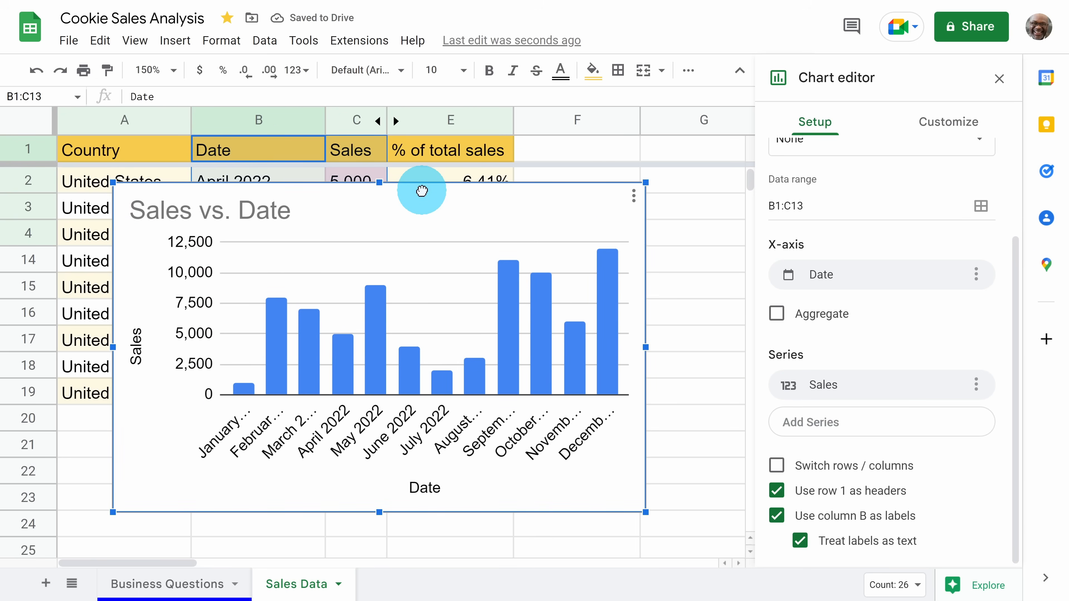
Try the line chart type, look through the other chart types, and return to the column chart
scroll(848, 222, "up", 3)
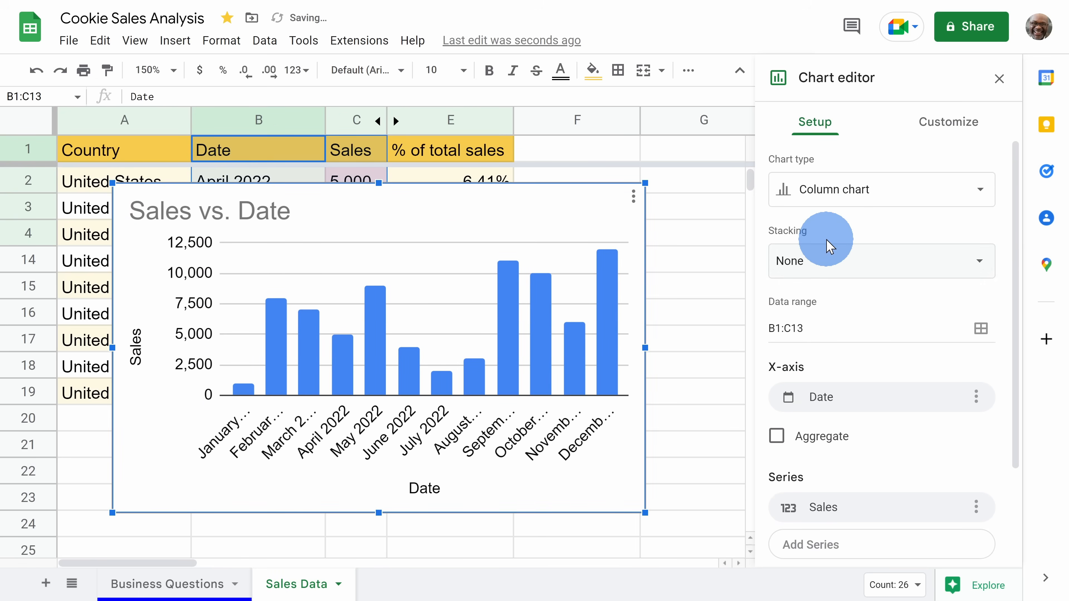
left_click(858, 198)
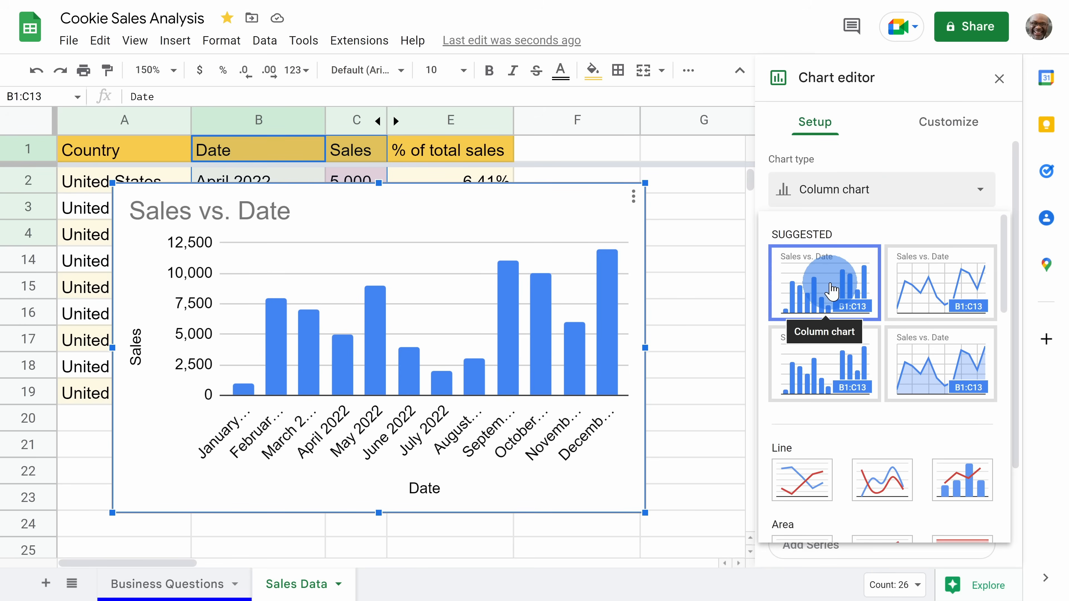
left_click(914, 280)
left_click(884, 197)
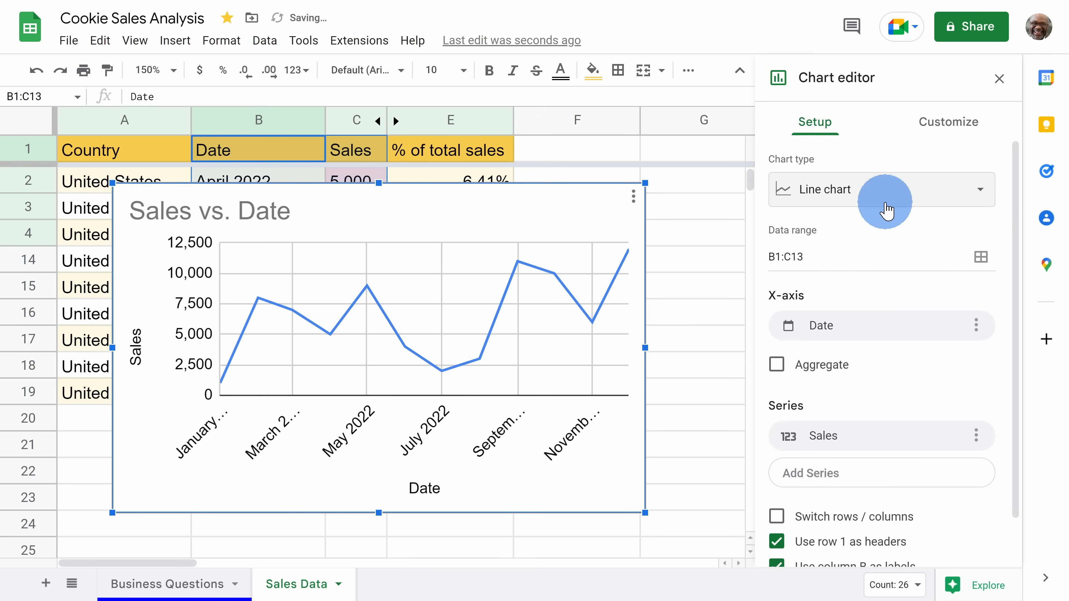
scroll(896, 276, "down", 7)
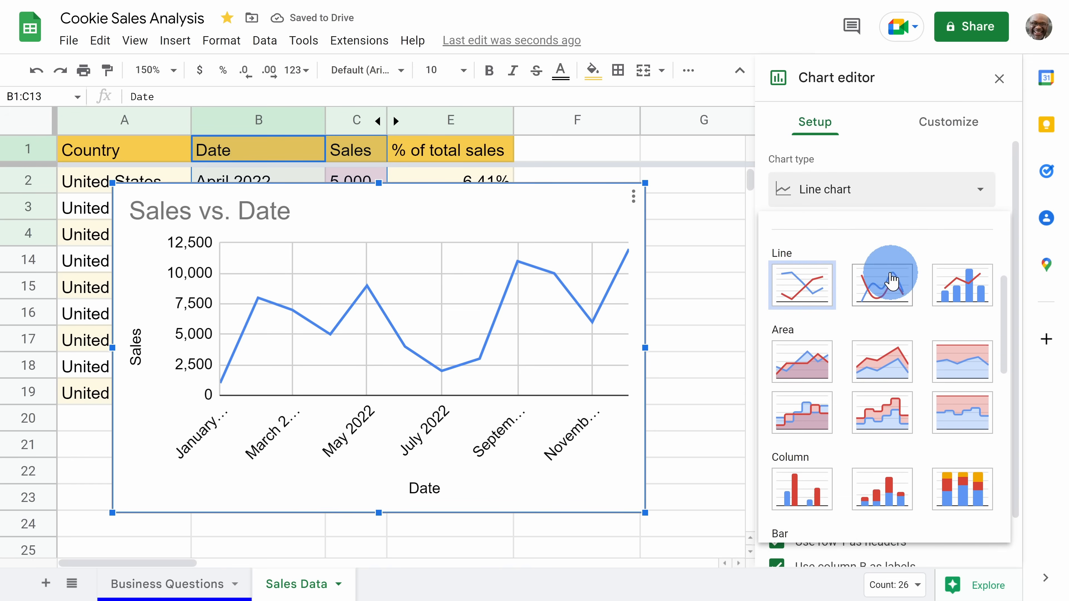
scroll(832, 263, "down", 8)
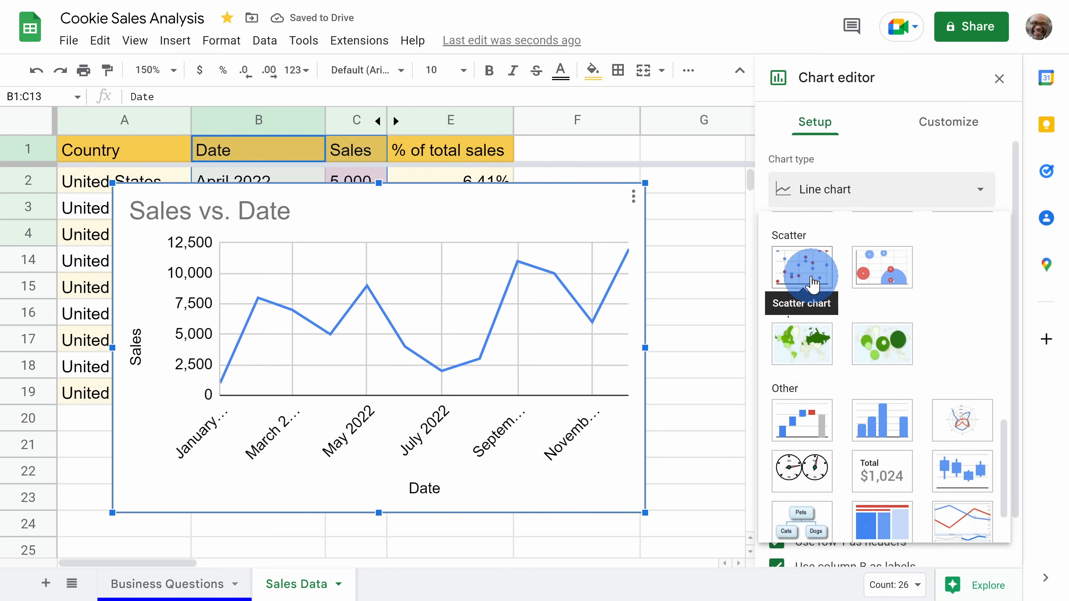
scroll(876, 418, "up", 15)
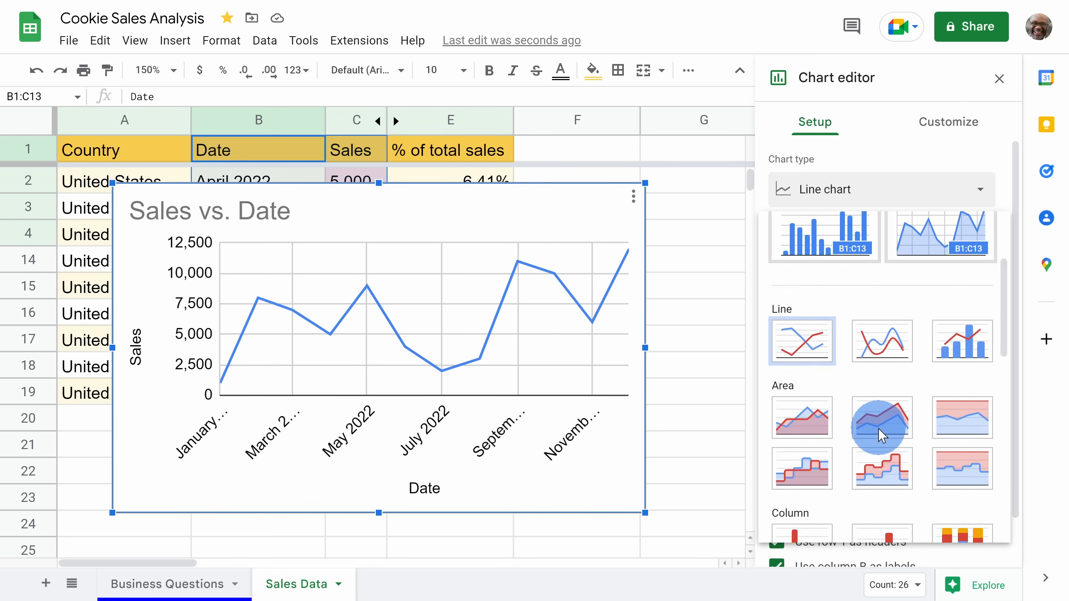
left_click(826, 288)
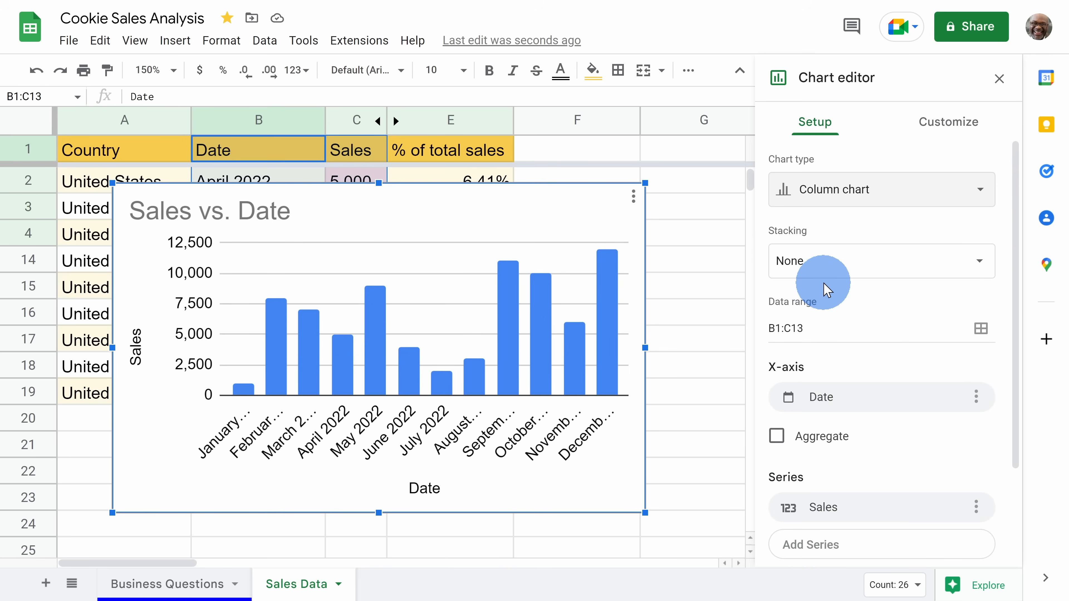
Enable the 3D chart style for the Sales vs. Date column chart
scroll(824, 287, "down", 3)
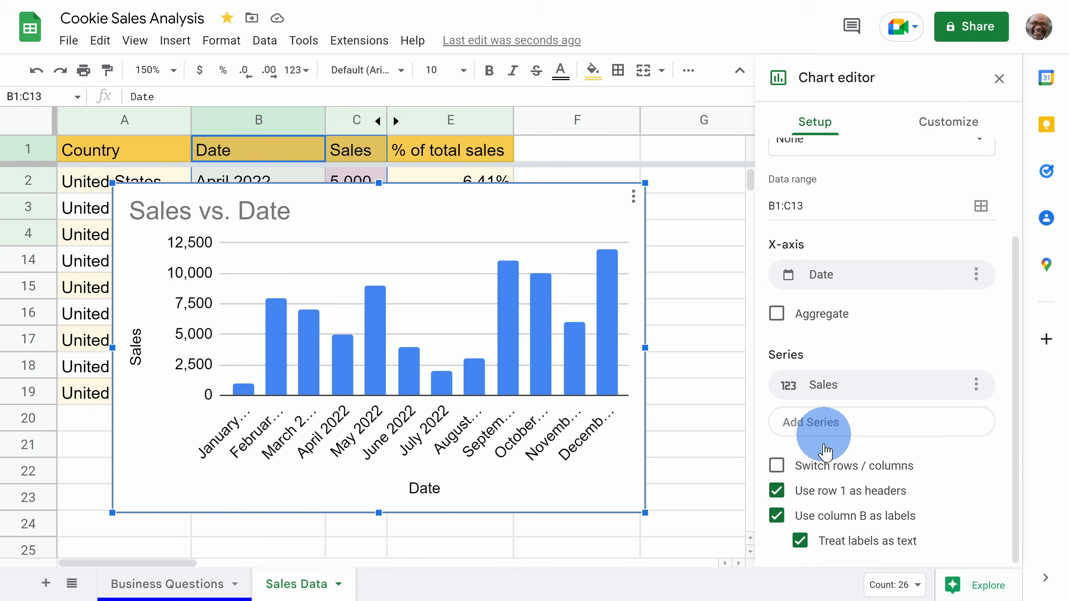
scroll(825, 492, "up", 3)
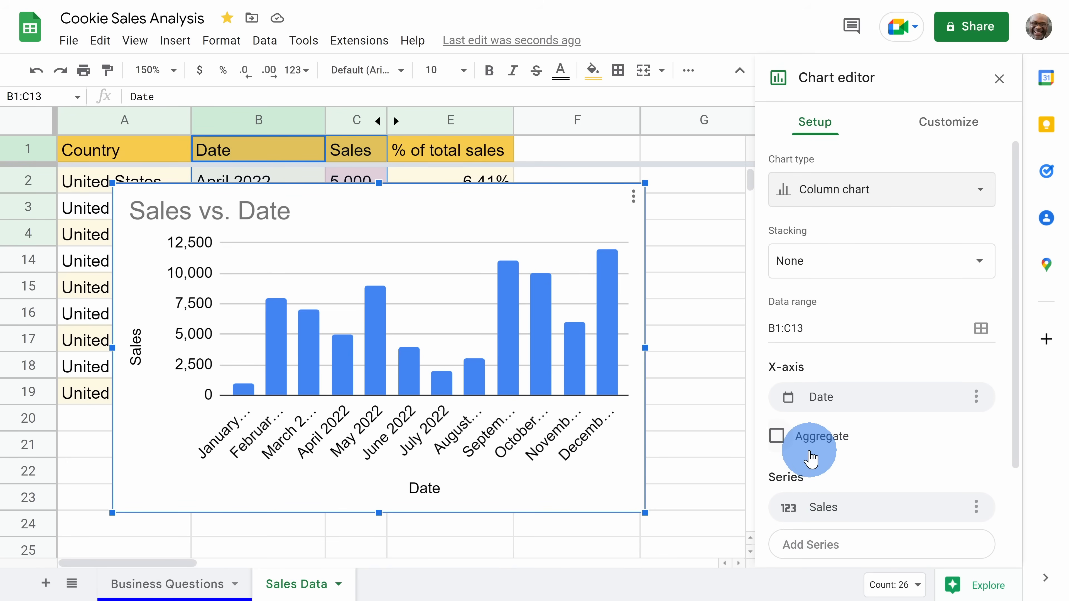
left_click(949, 126)
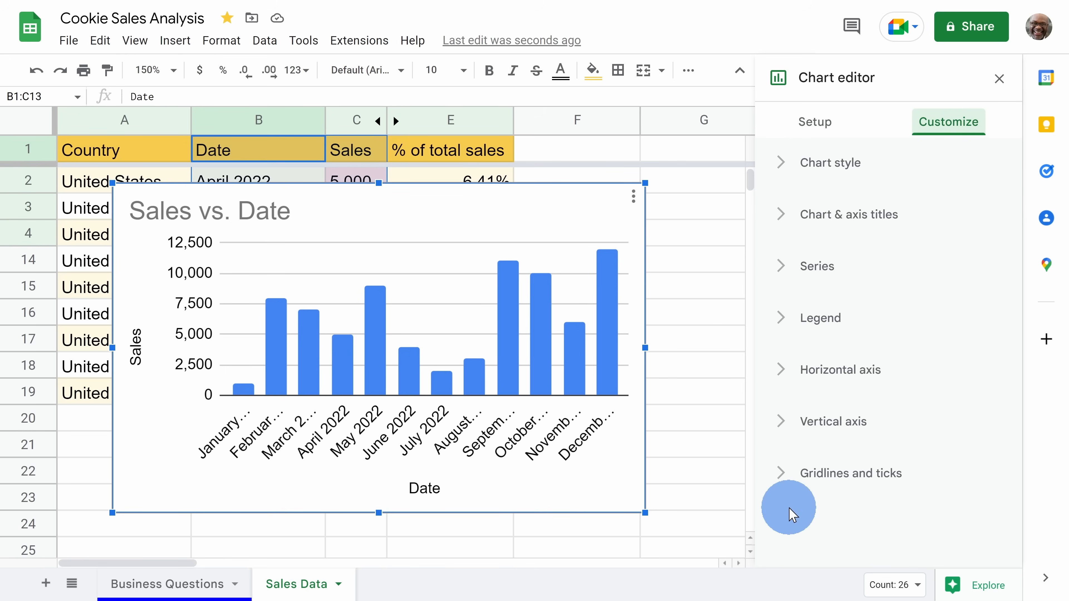
left_click(782, 167)
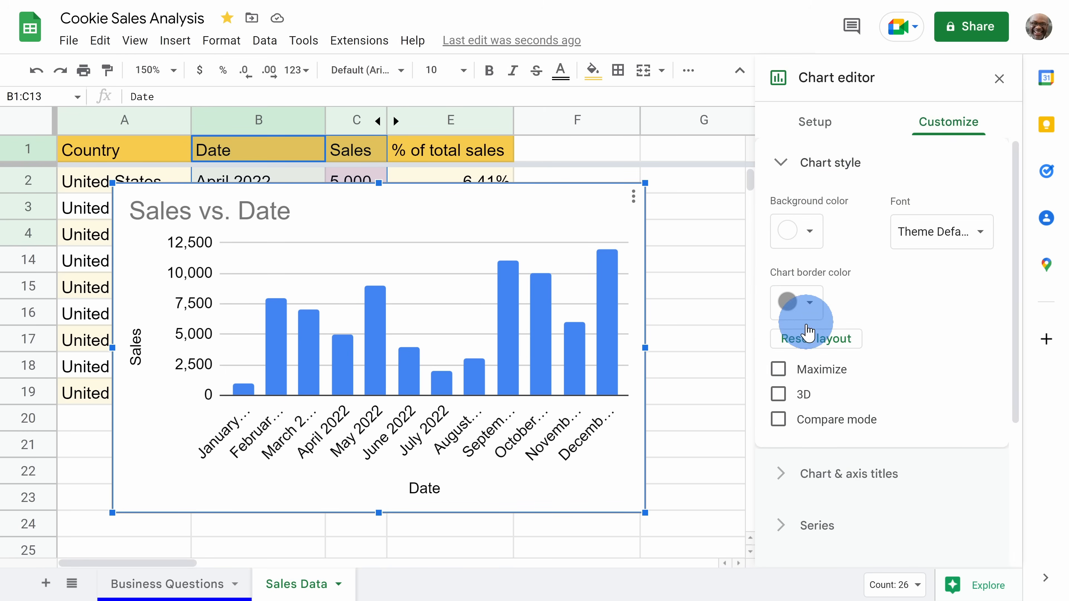
left_click(778, 395)
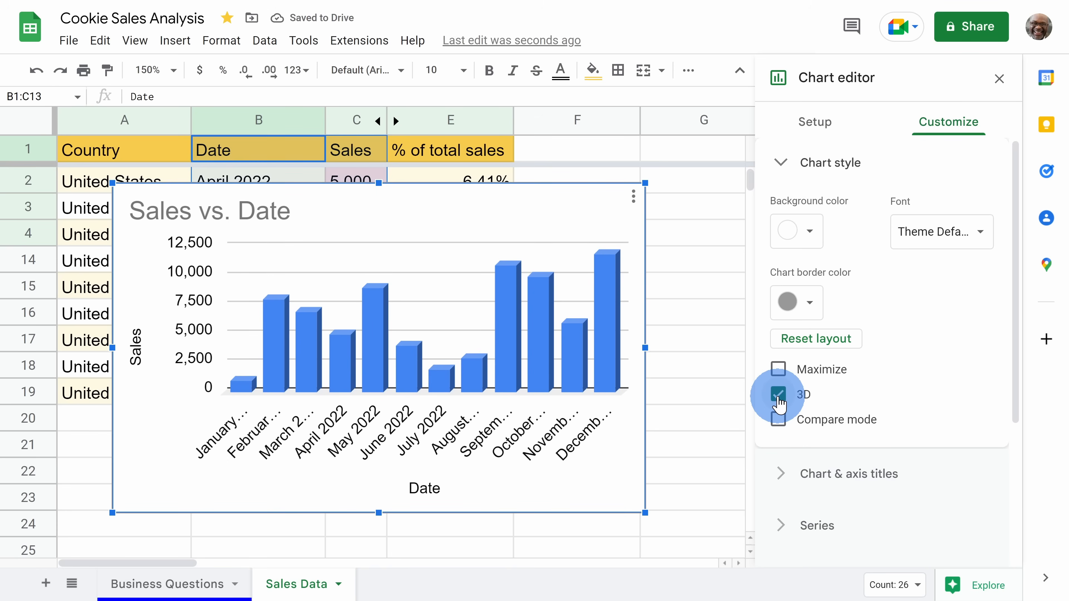
Change the chart title to "Cookie Sales by Month" and center it above the chart
left_click(781, 168)
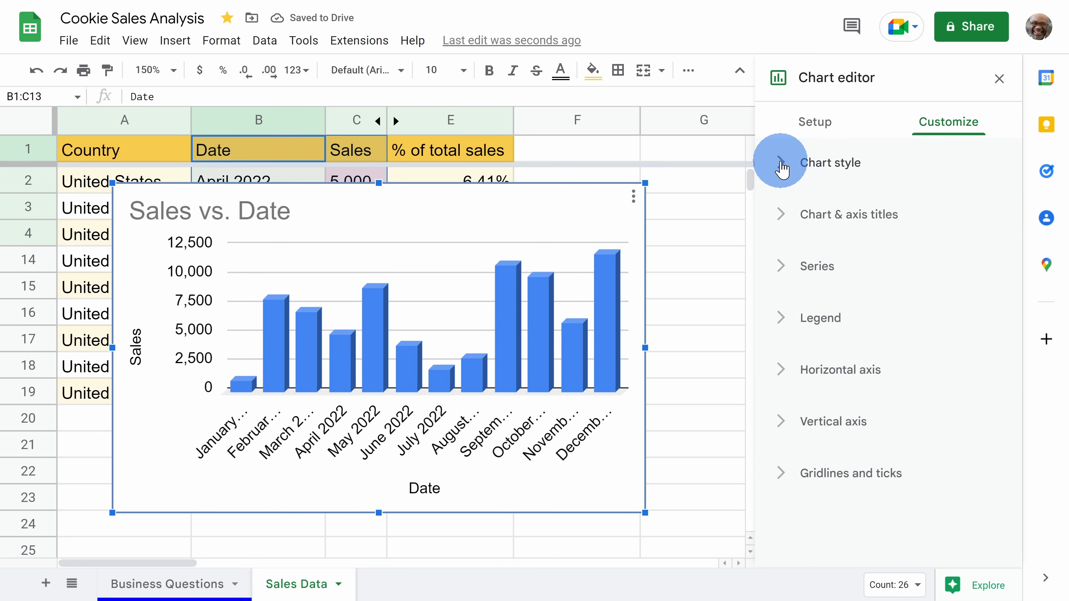
left_click(780, 215)
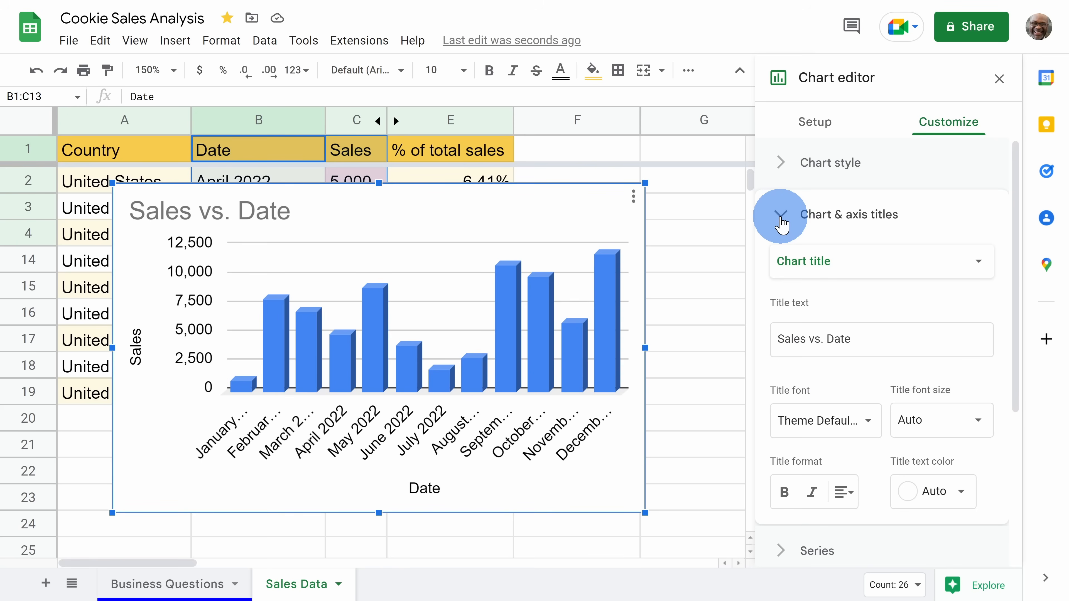
left_click(821, 337)
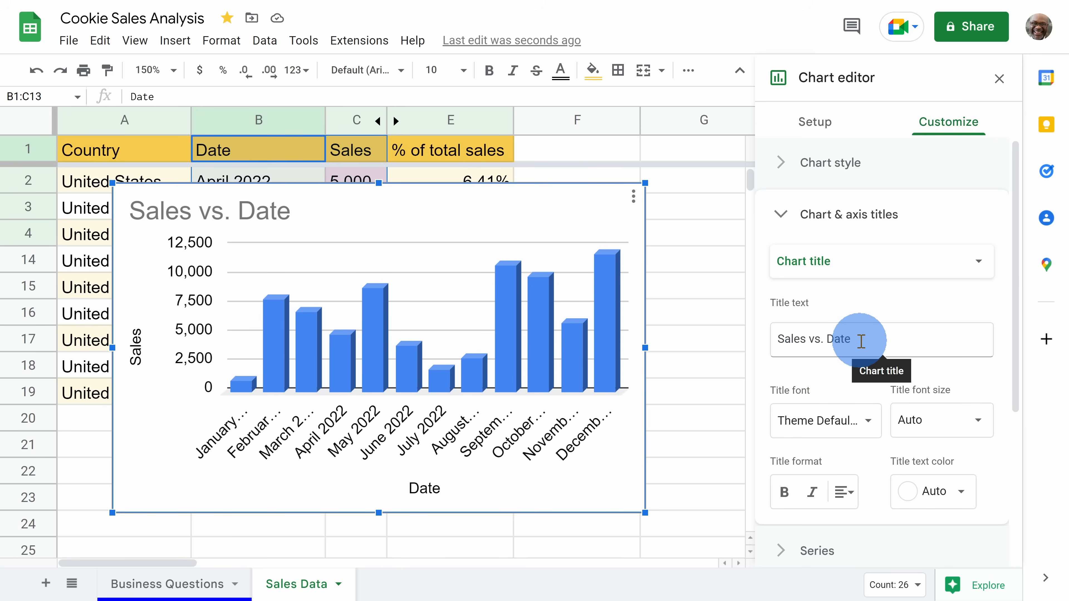
key("ctrl+a")
type("Cookie Sales by Month")
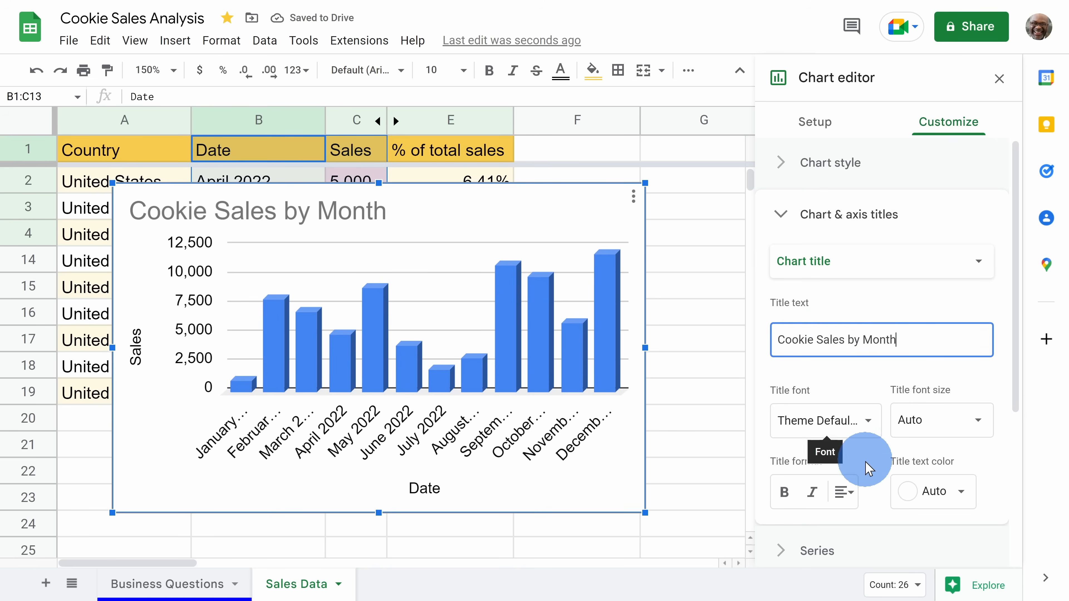
left_click(852, 490)
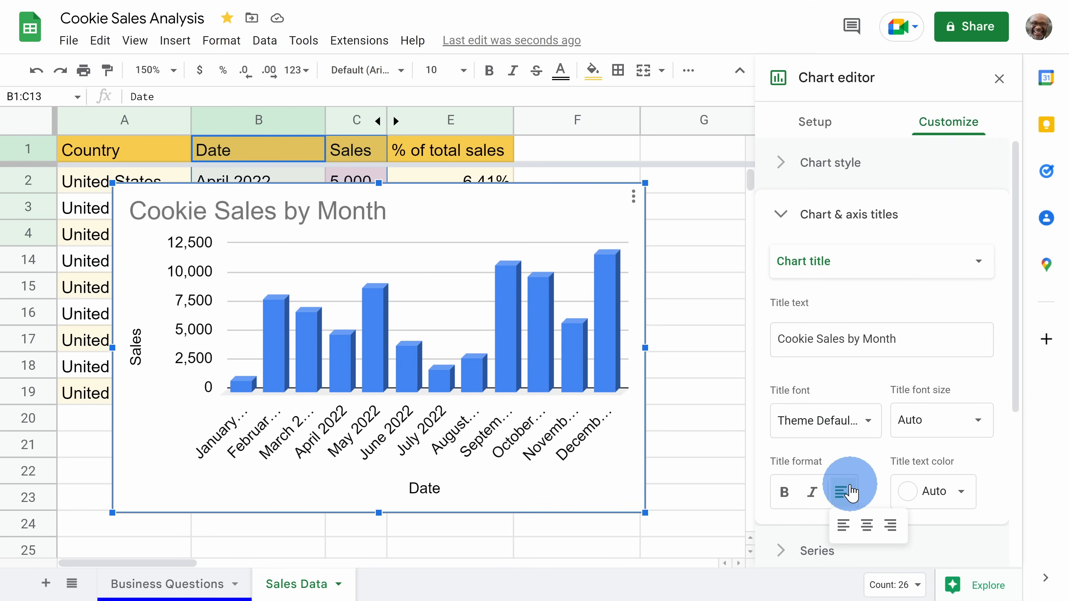
left_click(868, 525)
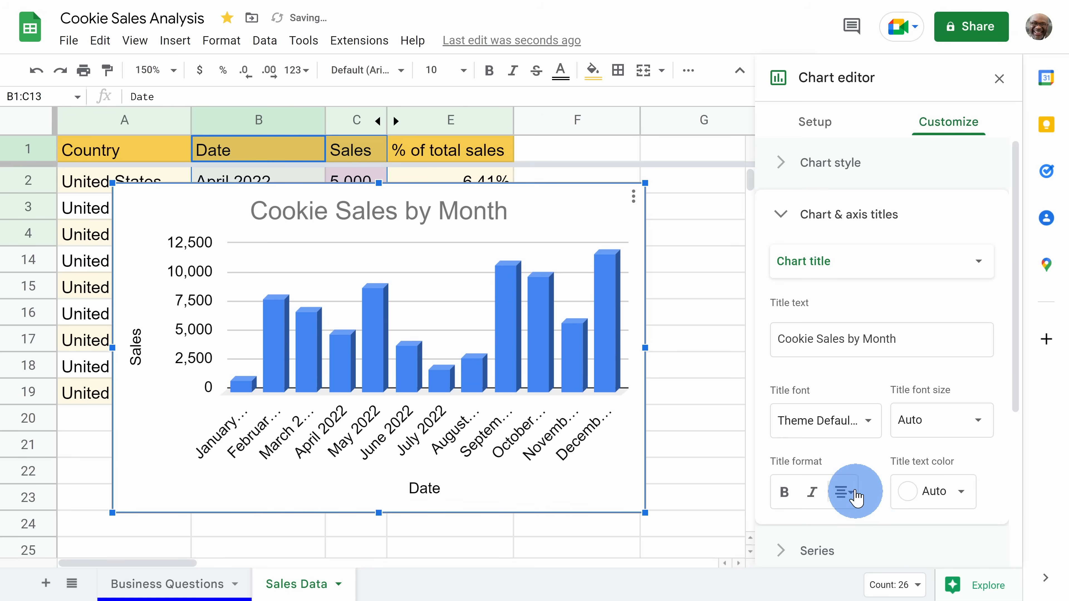
left_click(781, 216)
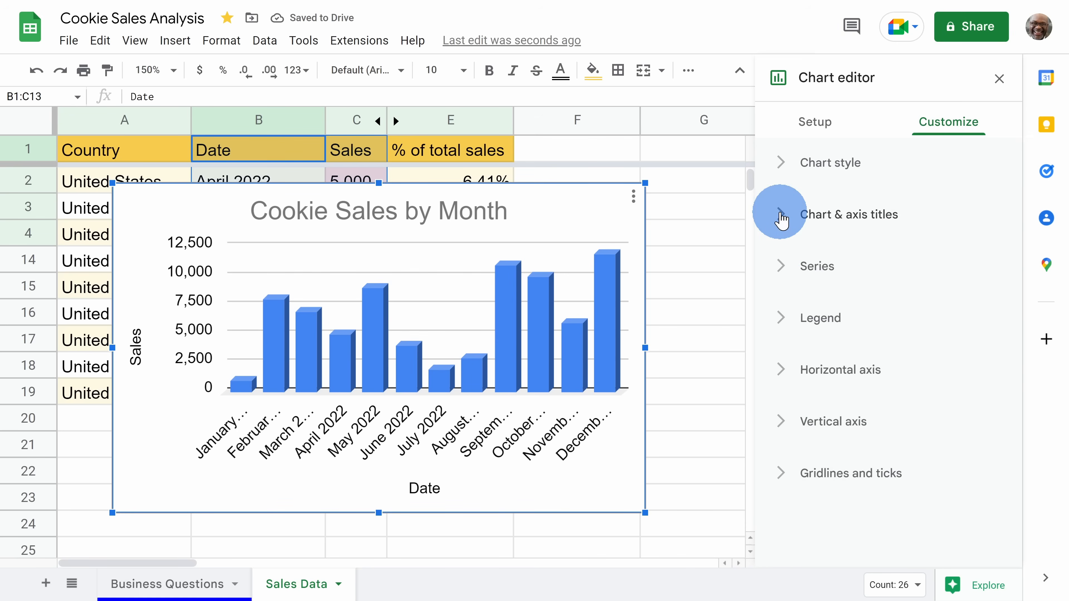
Add a trendline to the chart's Sales series
left_click(781, 267)
scroll(811, 277, "down", 5)
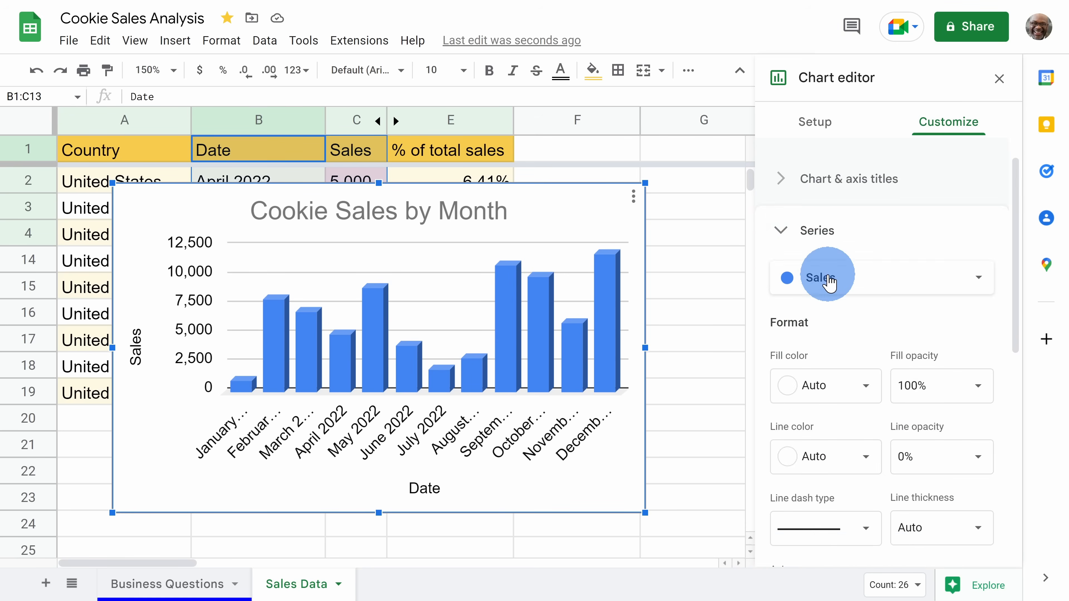
scroll(825, 276, "down", 2)
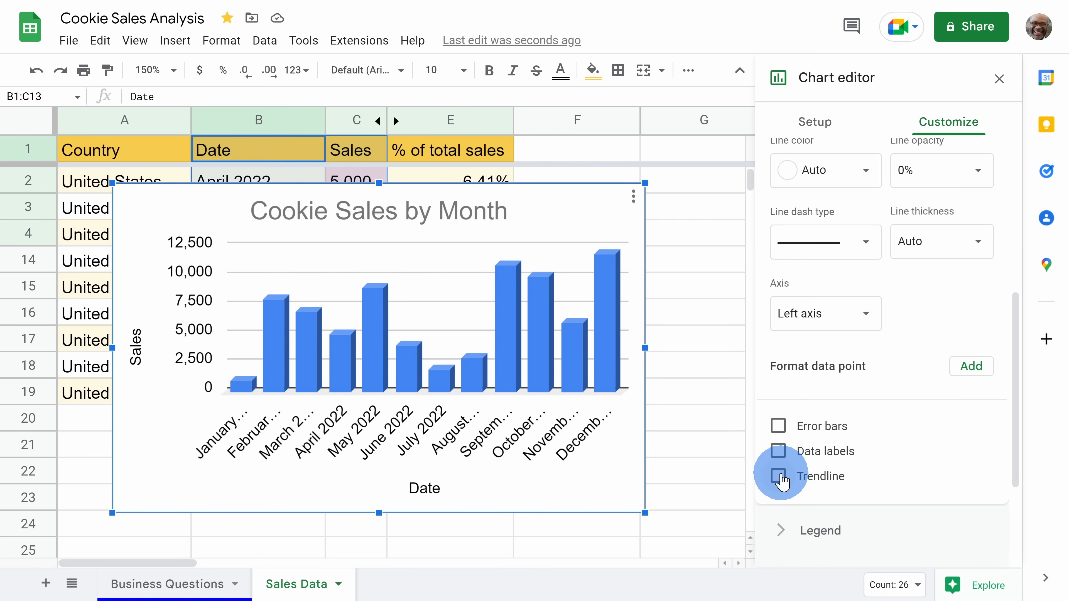
left_click(779, 477)
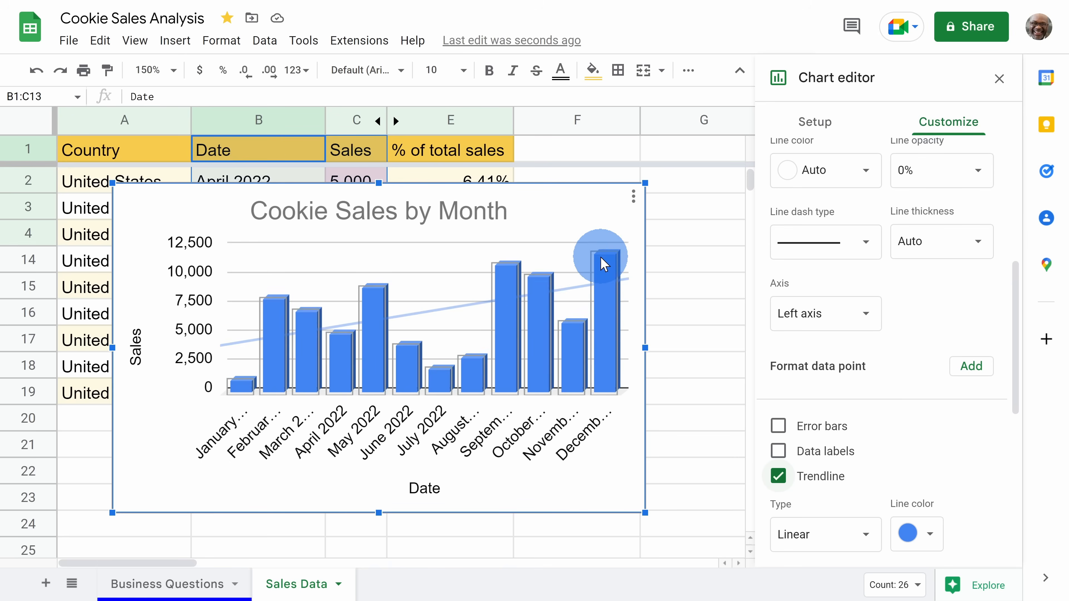
Move the chart down off the first data rows and set the January 2022 sales in C2 to 2000
left_click_drag(560, 198, 565, 258)
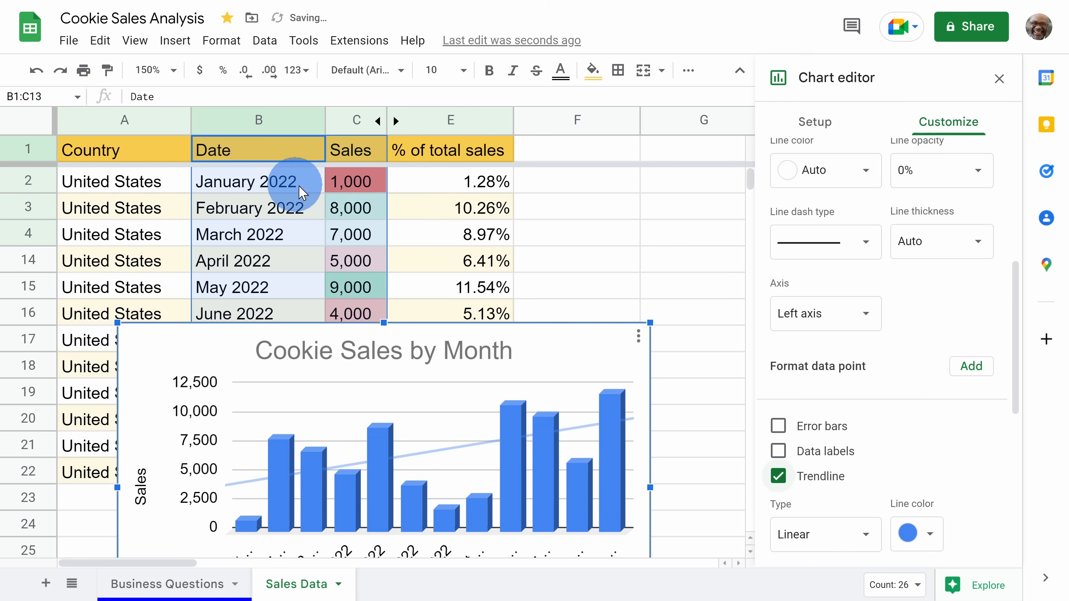
left_click(361, 189)
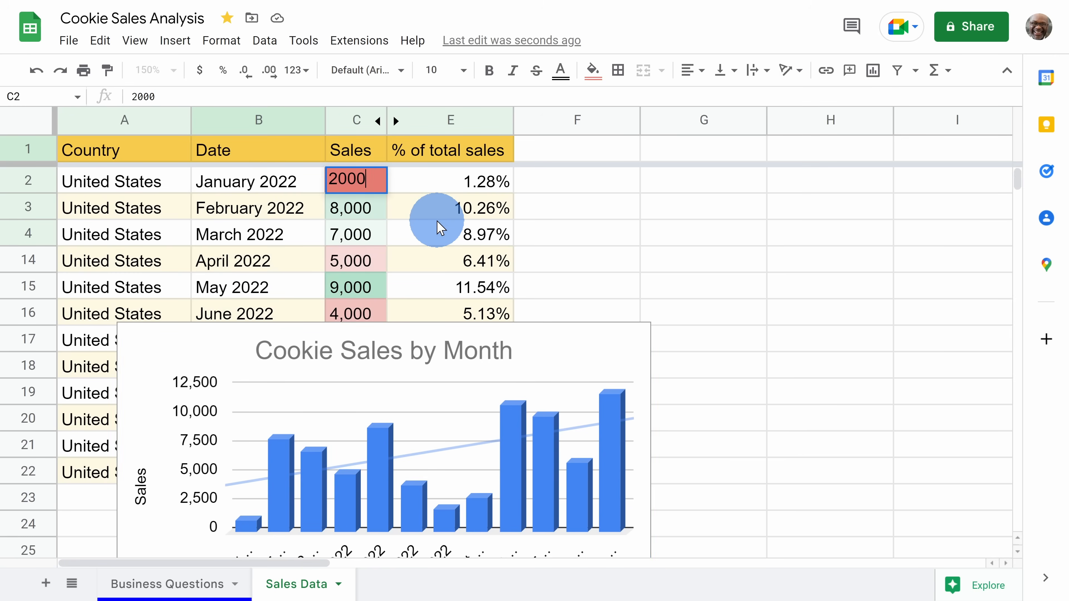
type("2000")
key("Return")
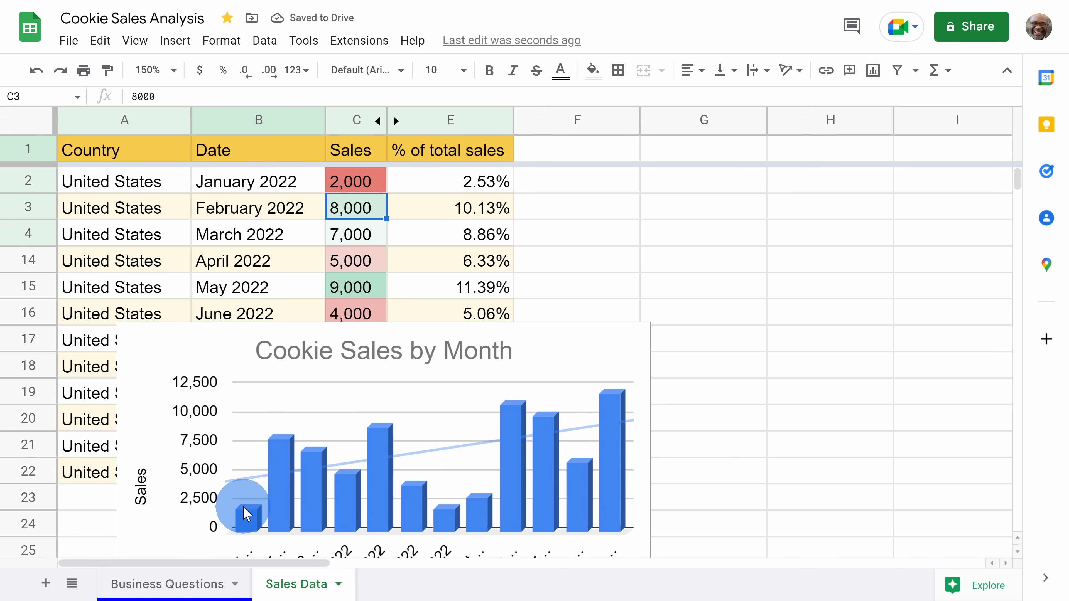
Move the Cookie Sales by Month chart beside the data table so that it starts in column F
left_click(564, 331)
left_click_drag(559, 255, 577, 204)
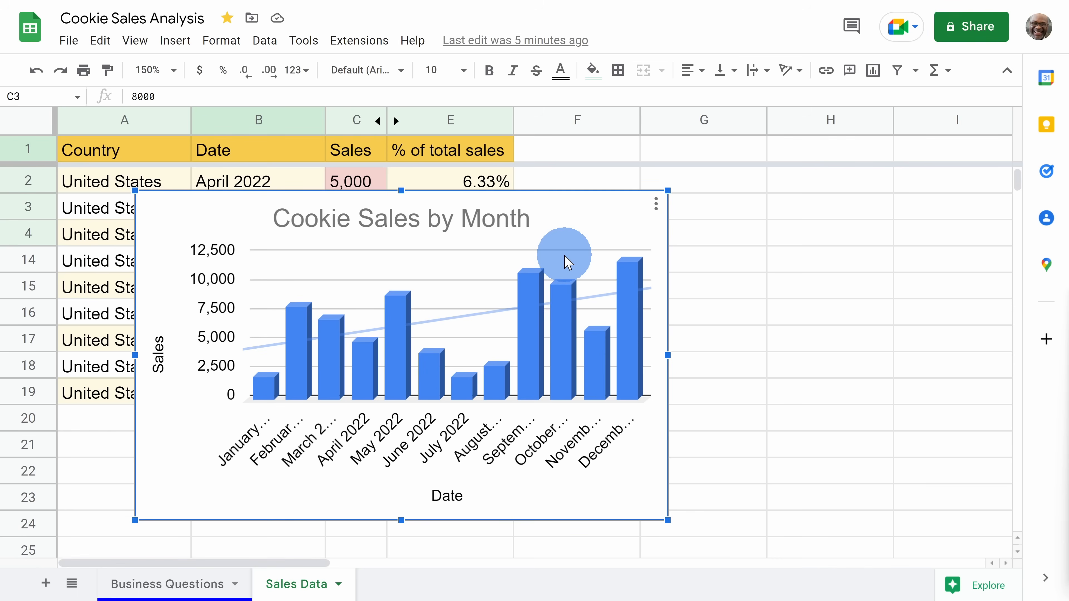
left_click_drag(568, 262, 566, 210)
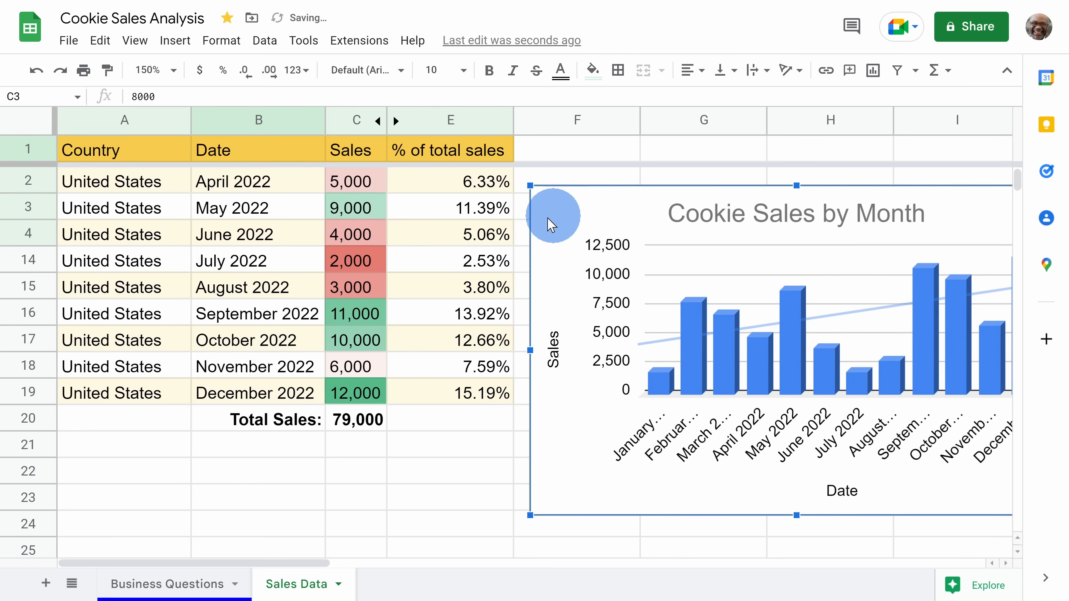
Create a pivot table on a new sheet from the Country, Date and Sales data in A1:C13
scroll(460, 255, "up", 3)
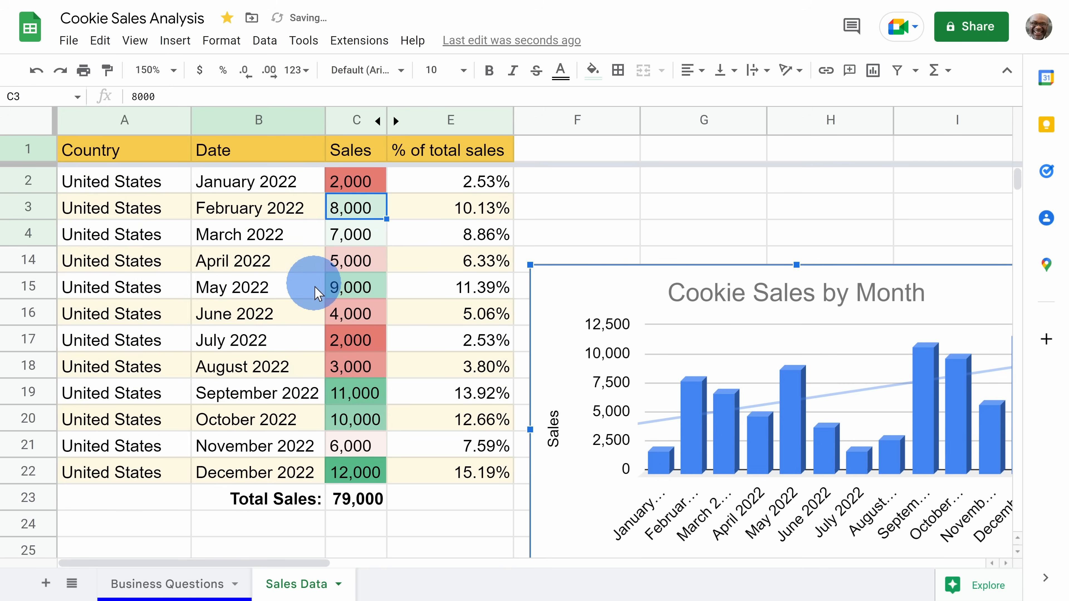
left_click_drag(357, 471, 141, 146)
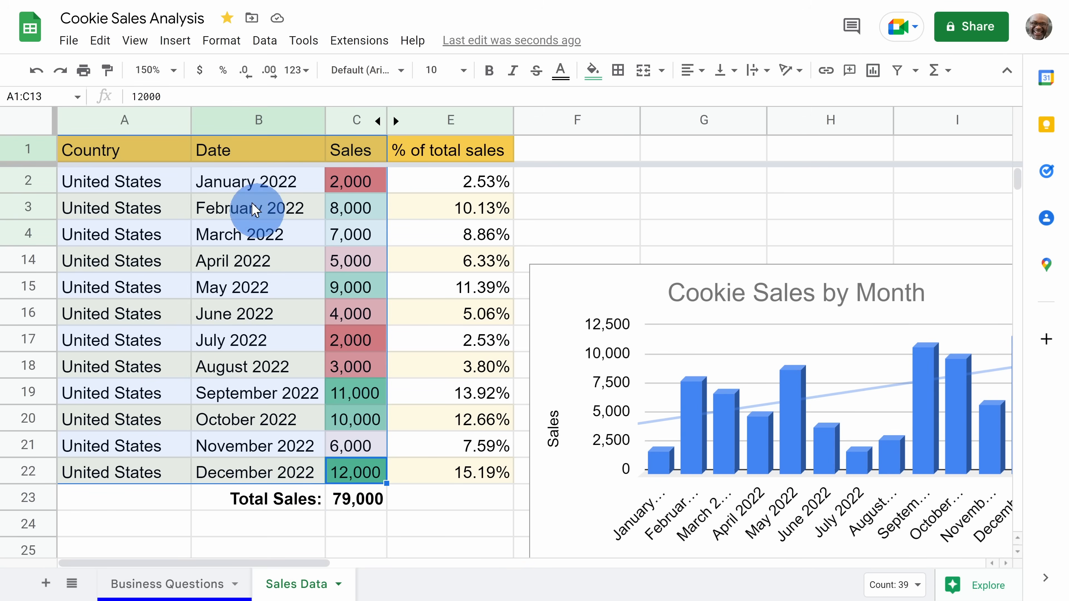
left_click(185, 47)
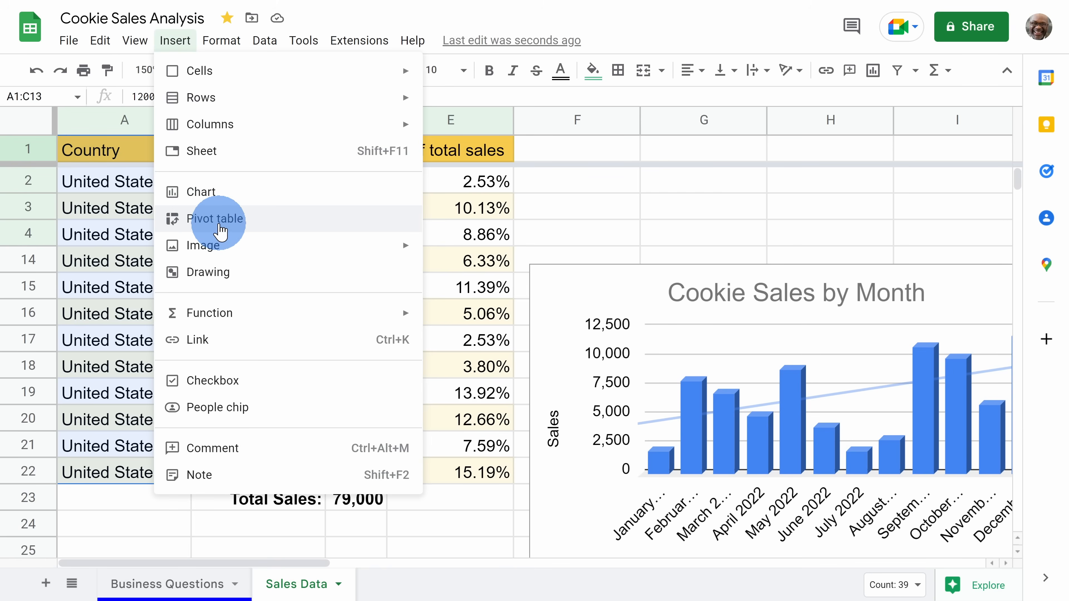
left_click(219, 231)
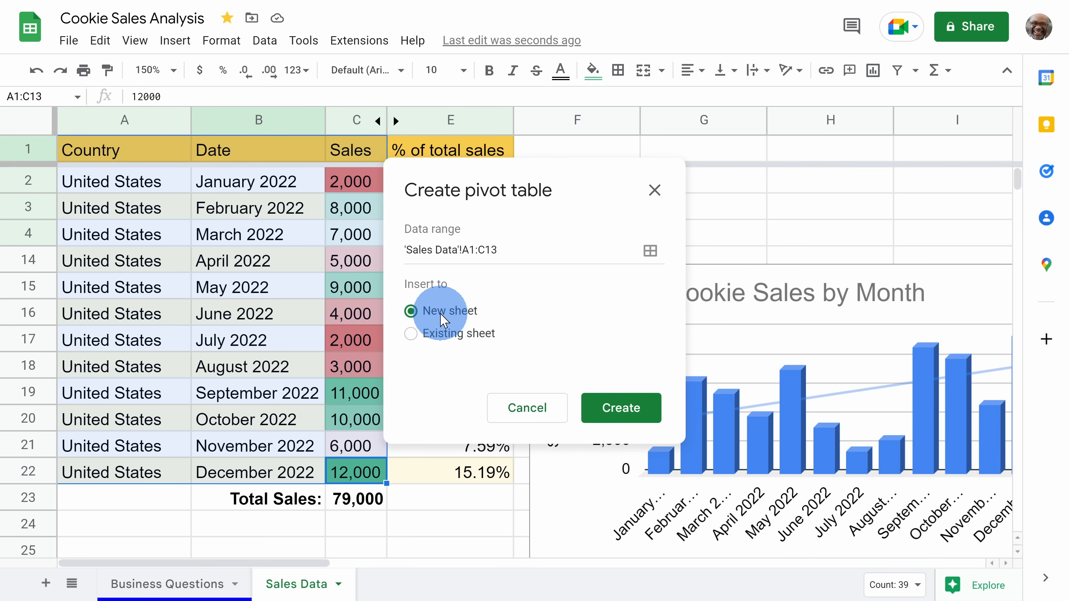
left_click(619, 411)
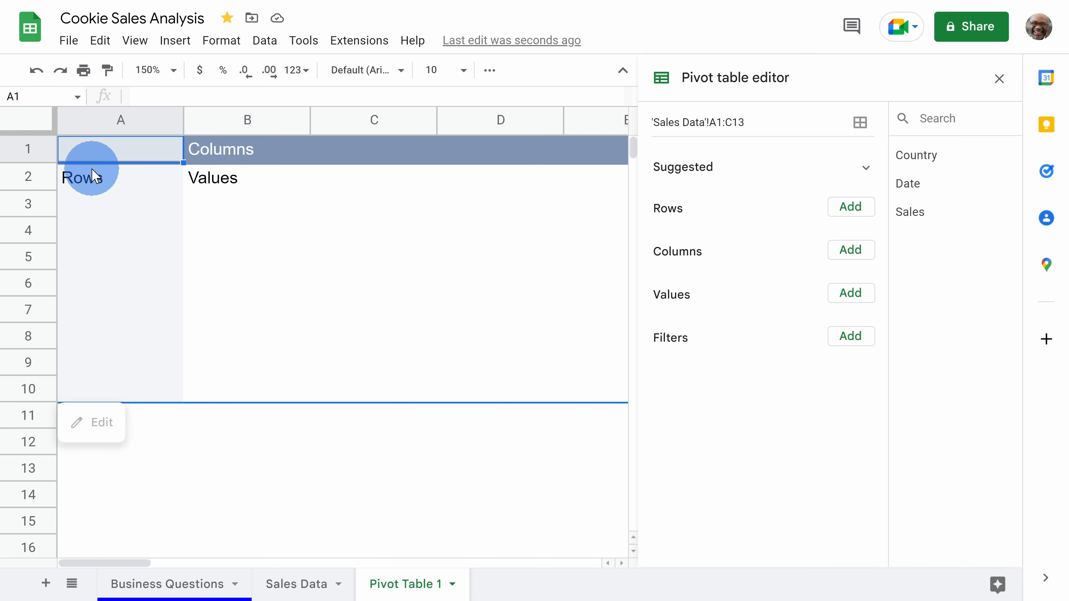
Examine the empty pivot table layout and compare its available fields with the column headers on the Sales Data sheet
left_click_drag(98, 143, 484, 300)
left_click(483, 295)
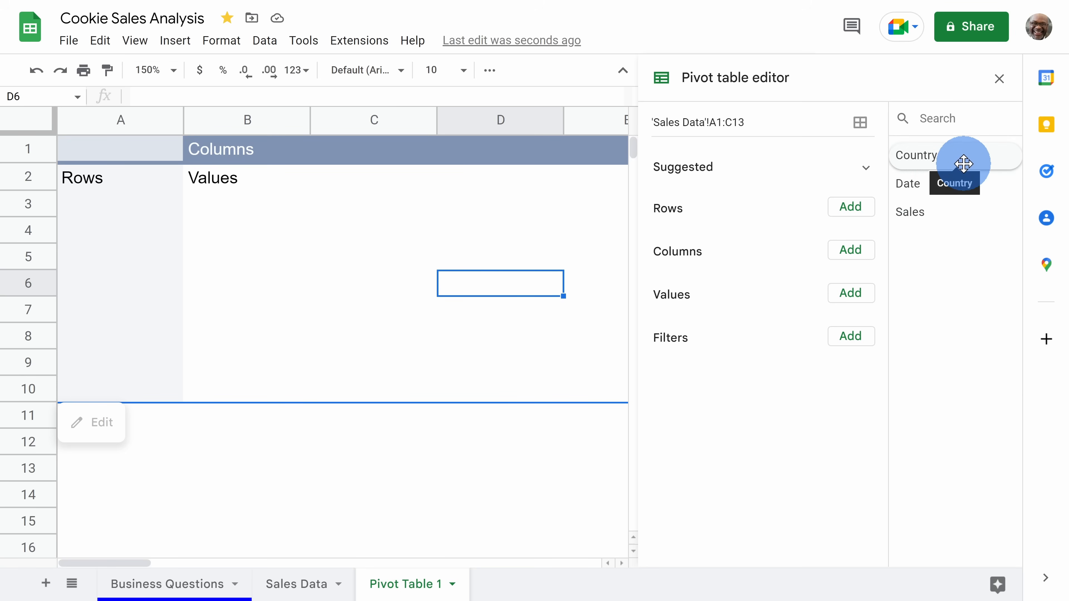
left_click(301, 585)
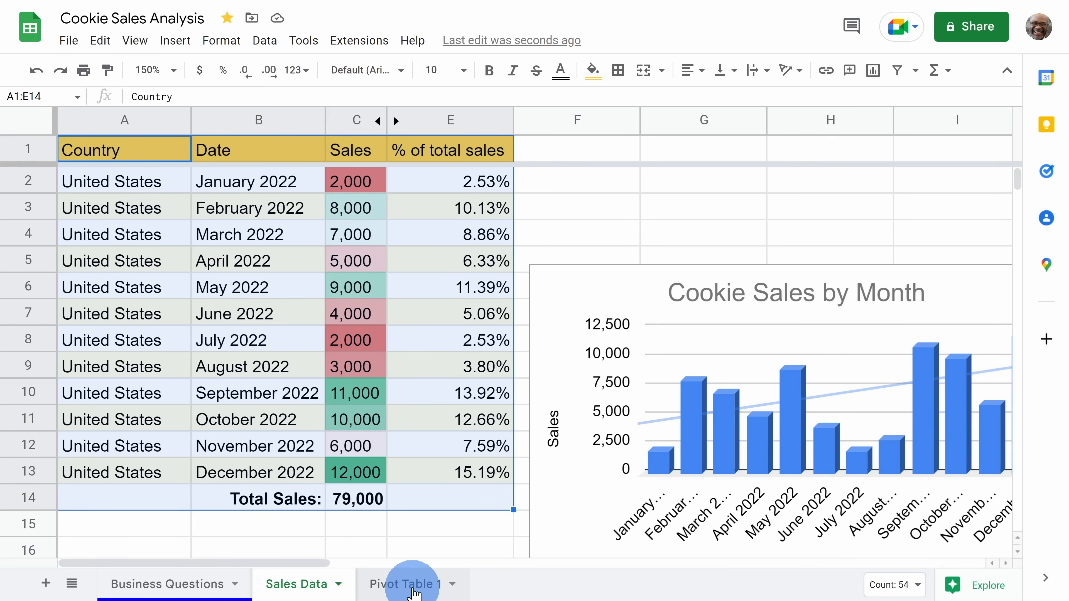
left_click(417, 574)
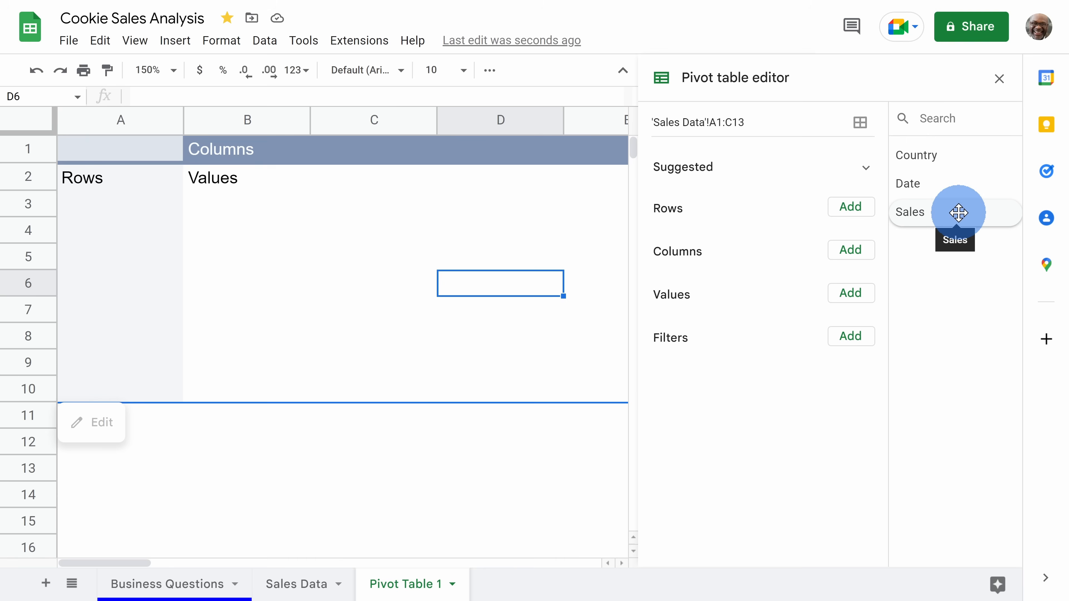
Add the Sales field to the pivot table's values, summarized by SUM
left_click_drag(958, 212, 728, 323)
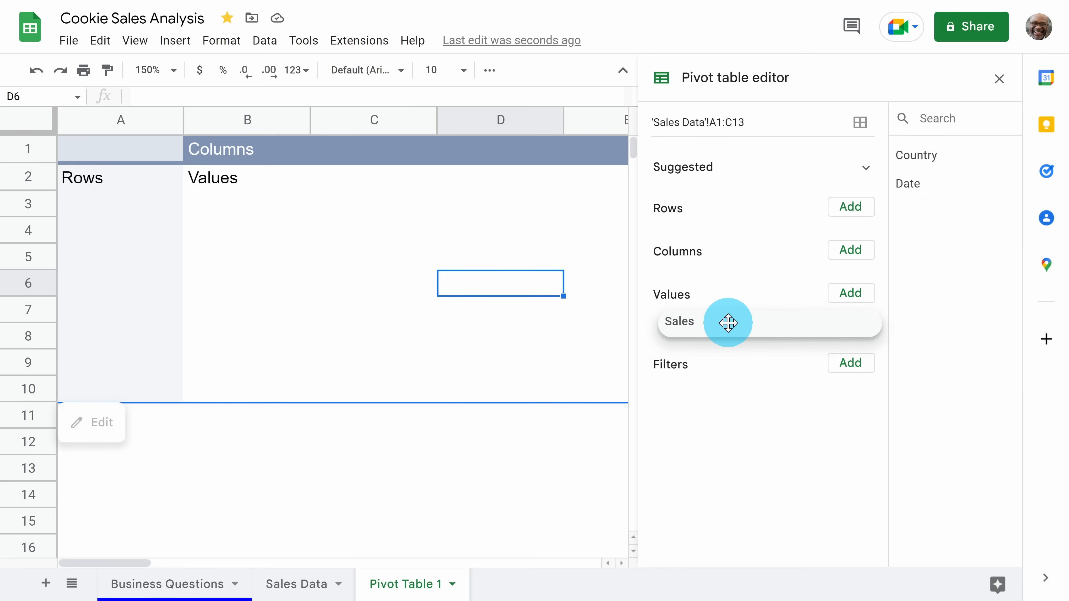
left_click_drag(728, 322, 728, 323)
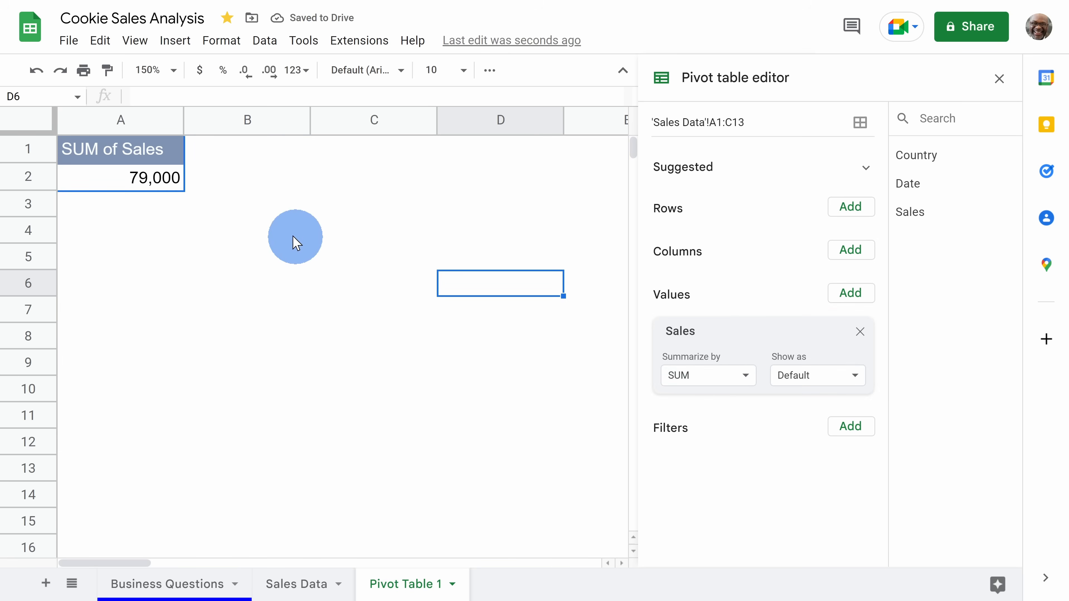
mouse_move(139, 185)
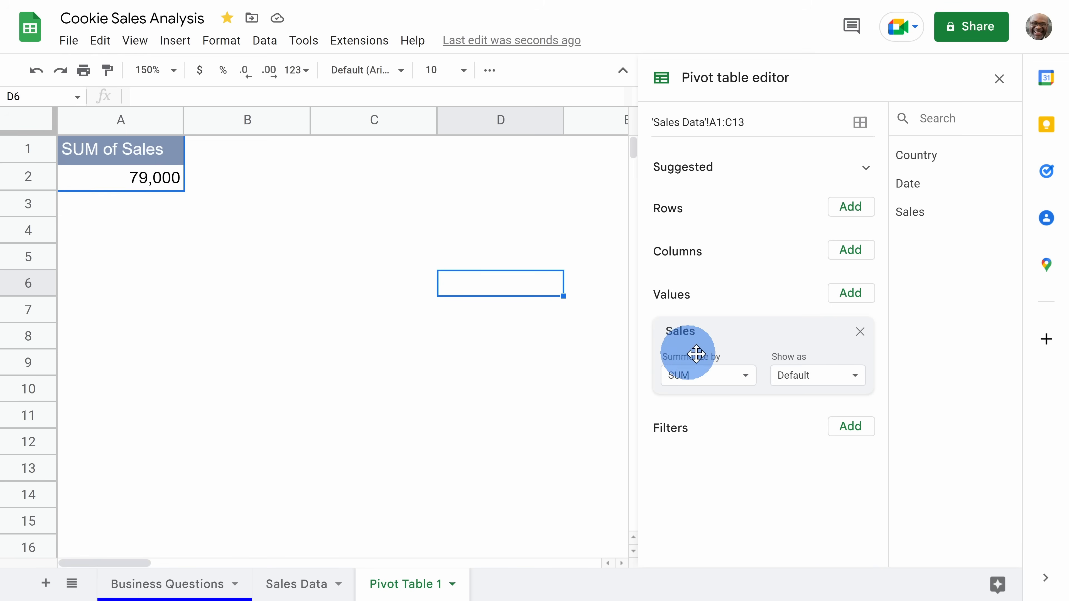
Try summarizing the pivot table's Sales values by AVERAGE, look through the other functions, and return to SUM
left_click(747, 376)
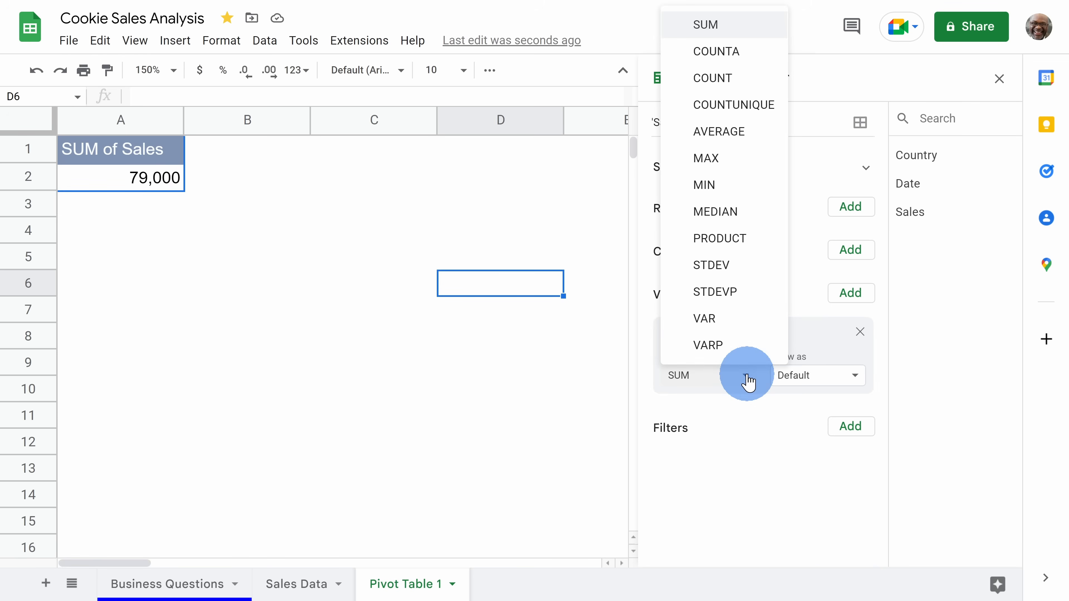
left_click(719, 132)
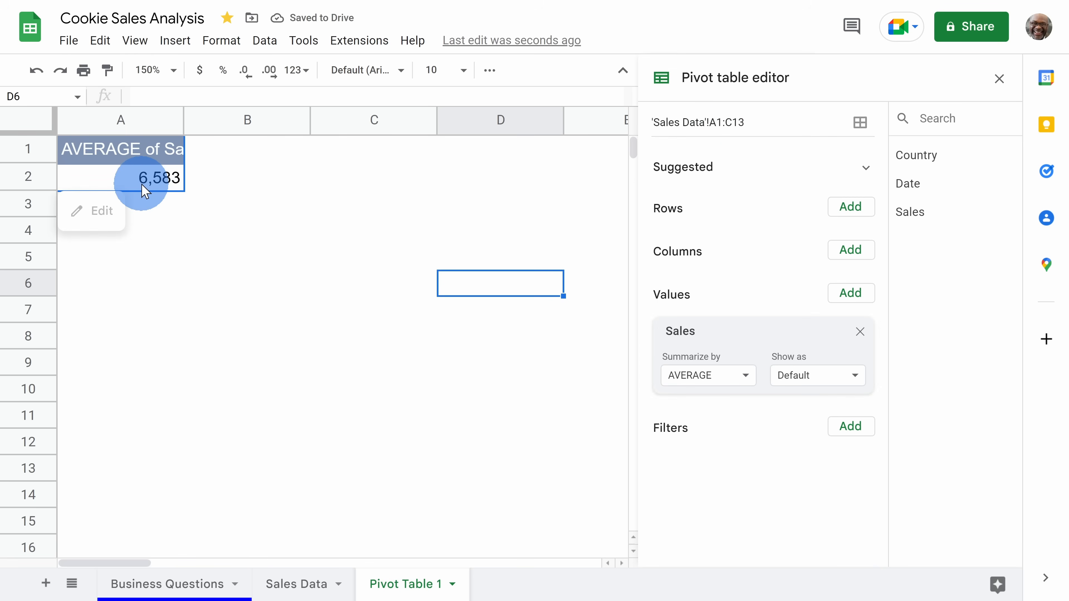
left_click(746, 376)
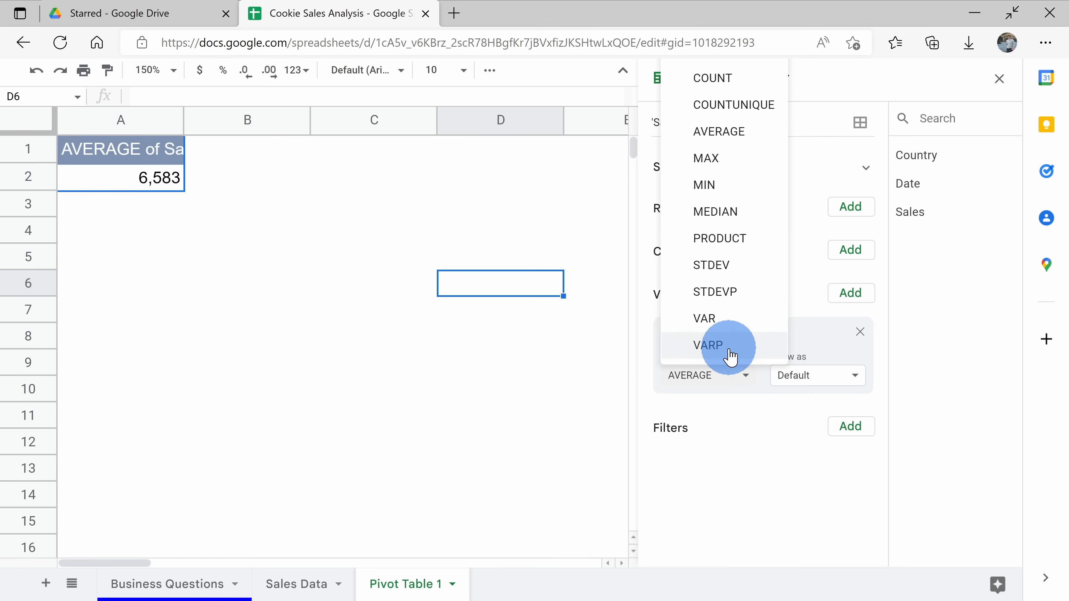
left_click(736, 412)
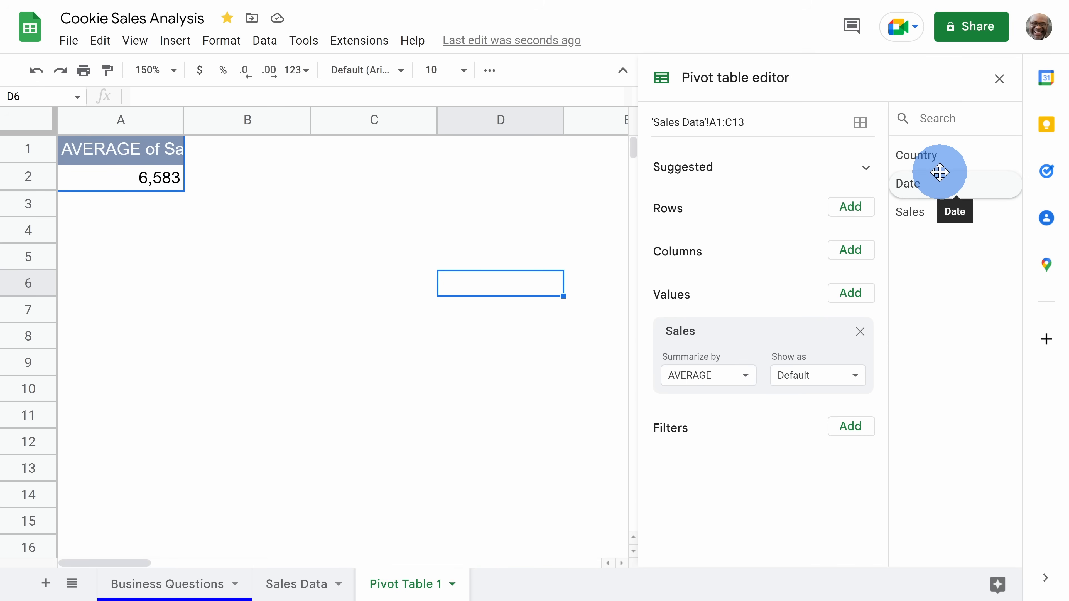
left_click(742, 377)
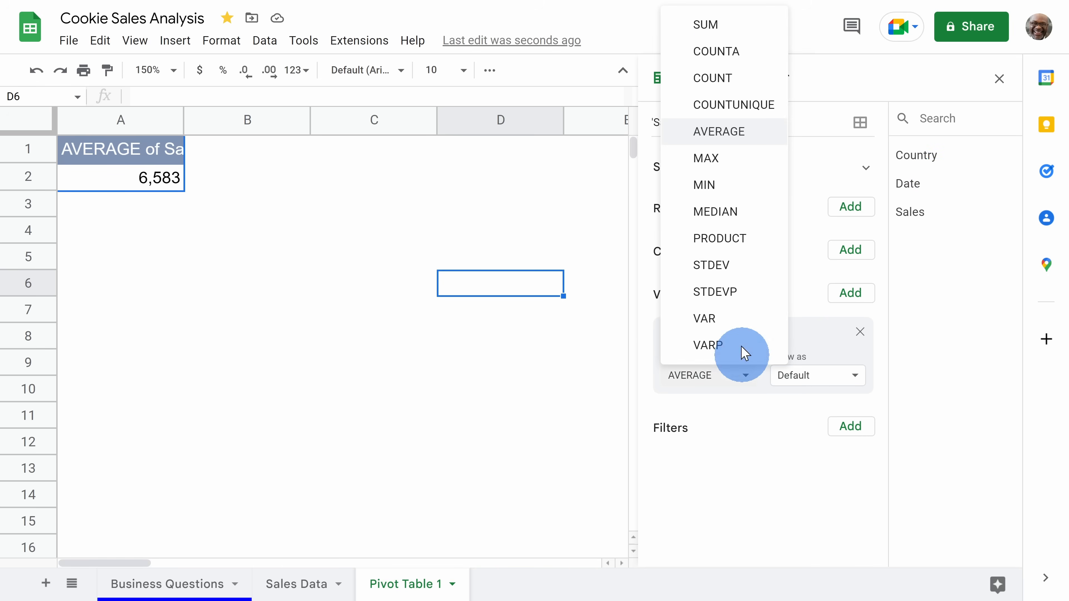
left_click(723, 33)
Add the Date field to the pivot table's rows, try it as columns, and return it to rows
left_click_drag(943, 184, 709, 239)
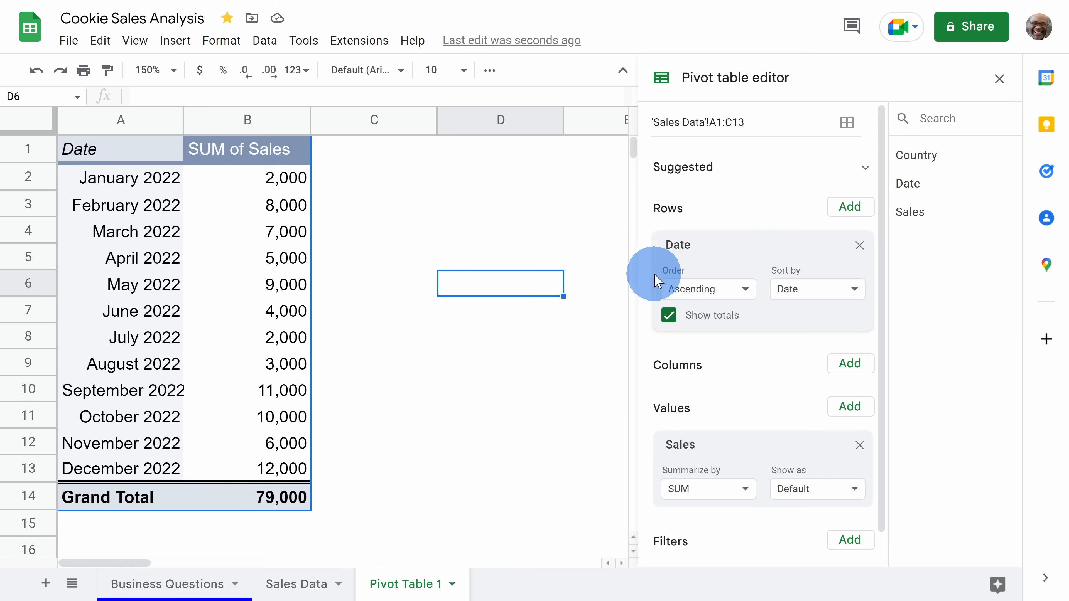
left_click_drag(735, 239, 737, 289)
left_click_drag(112, 563, 84, 564)
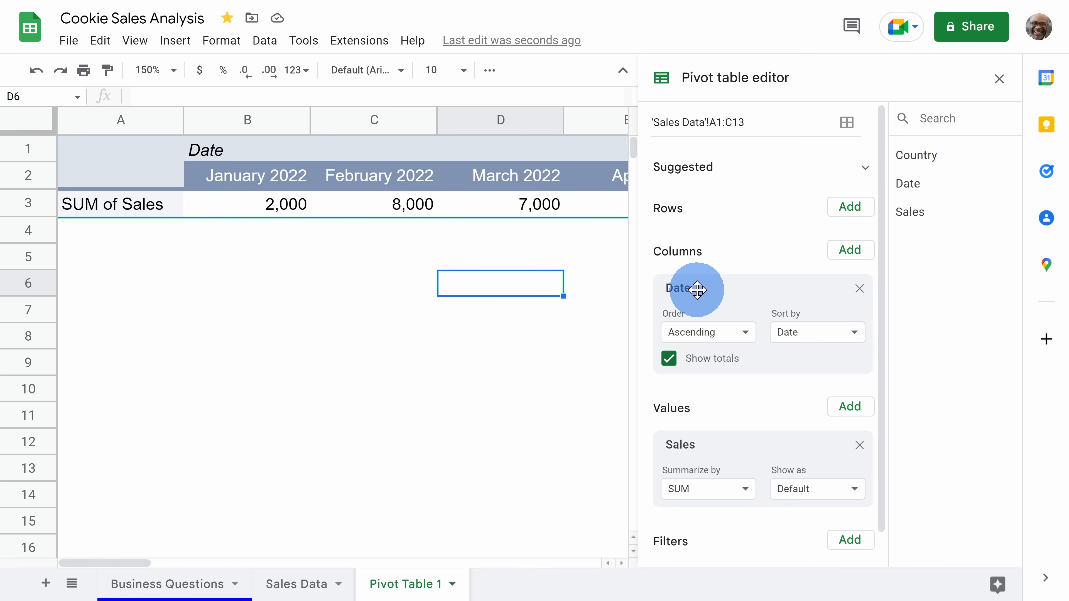
left_click_drag(697, 290, 697, 234)
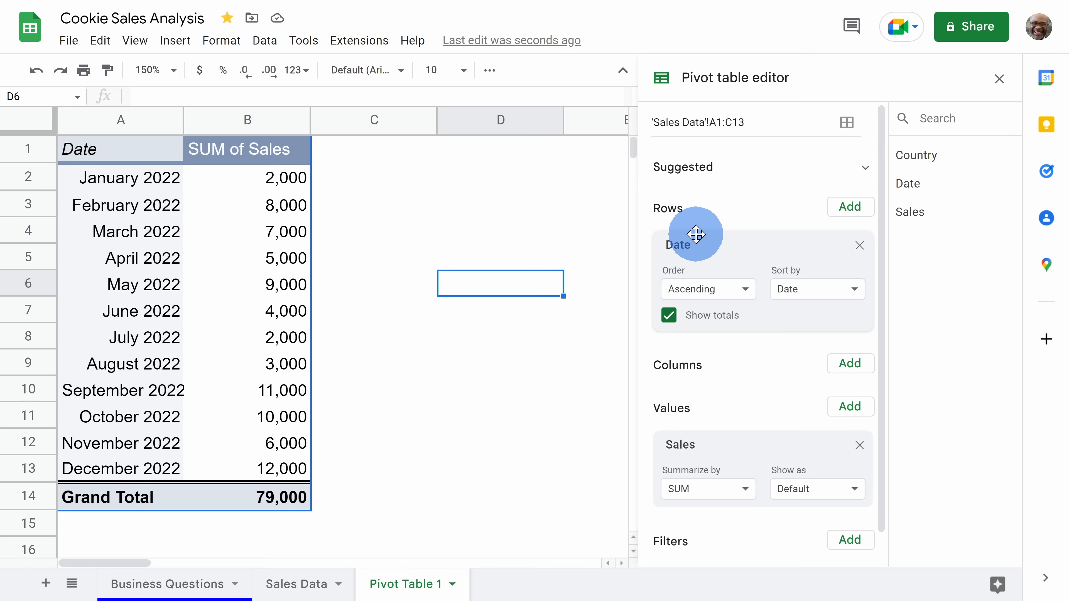
Add the Sales field to the pivot table's values a second time and show it as % of column
left_click_drag(945, 213, 728, 525)
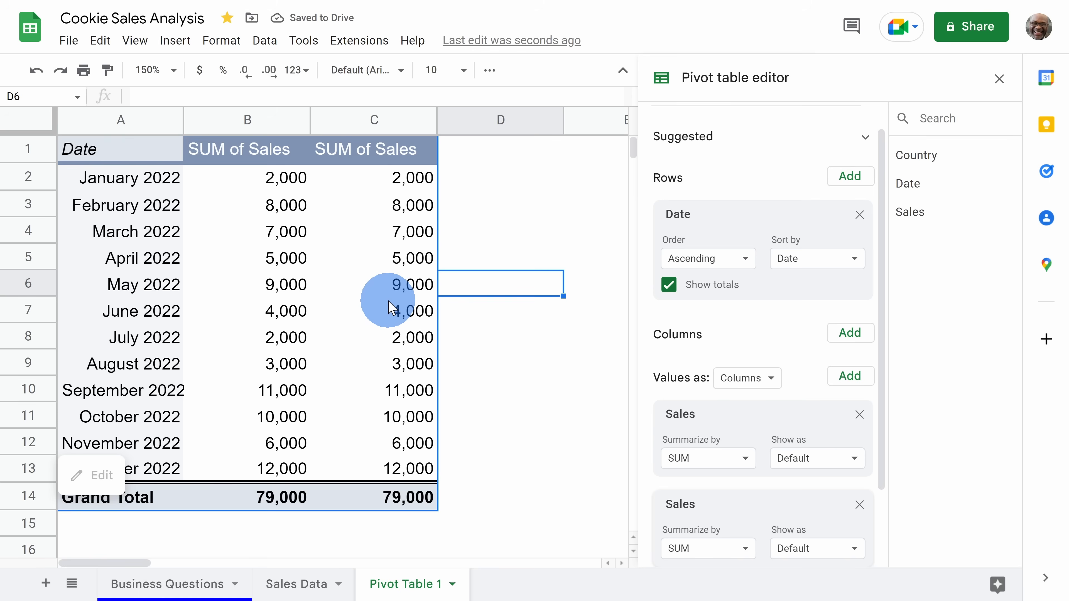
scroll(768, 411, "down", 2)
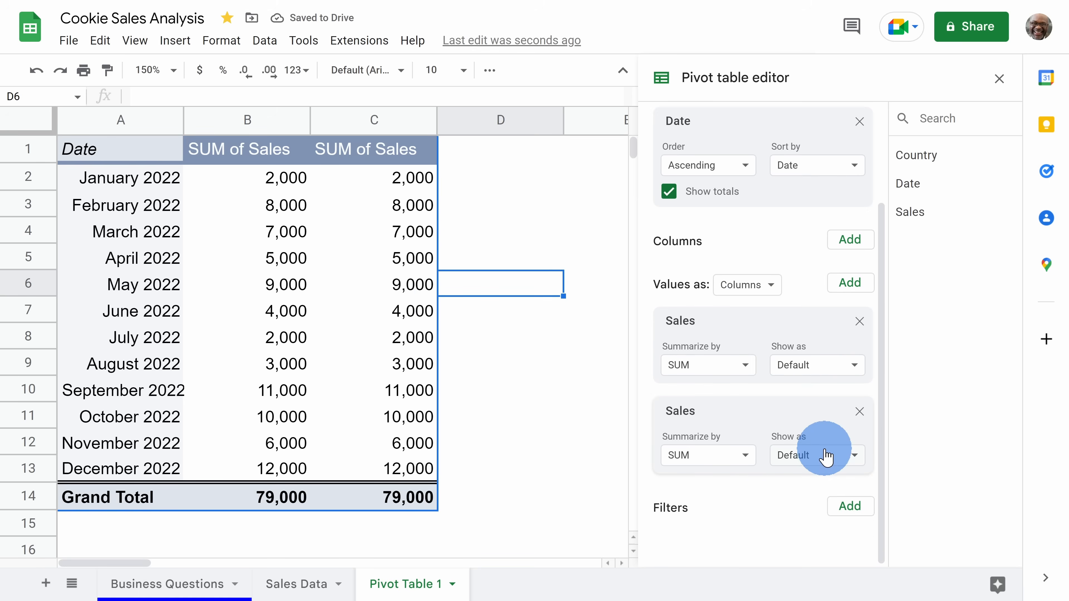
left_click(827, 465)
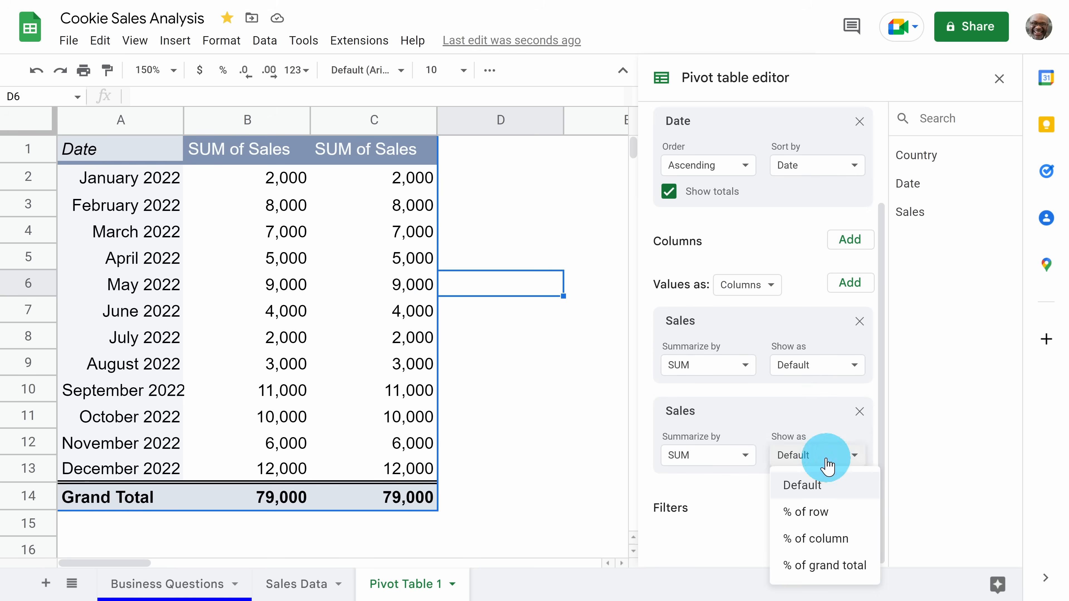
left_click(815, 539)
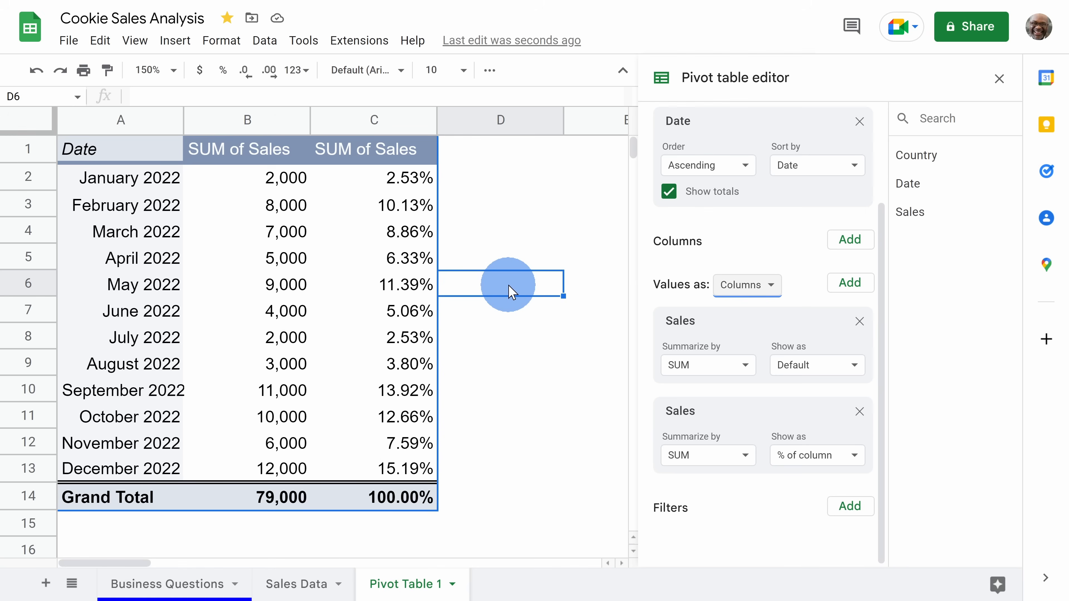
Add a Date filter to the pivot table that keeps only January 2022, February 2022 and March 2022
left_click_drag(959, 180, 732, 552)
left_click(838, 548)
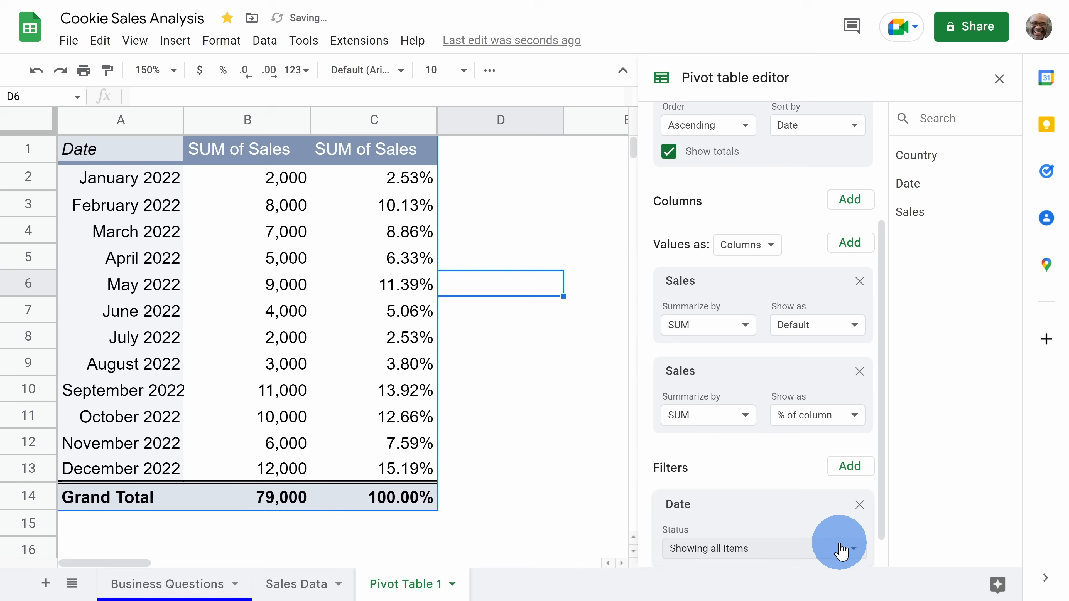
scroll(817, 519, "down", 1)
scroll(816, 519, "up", 2)
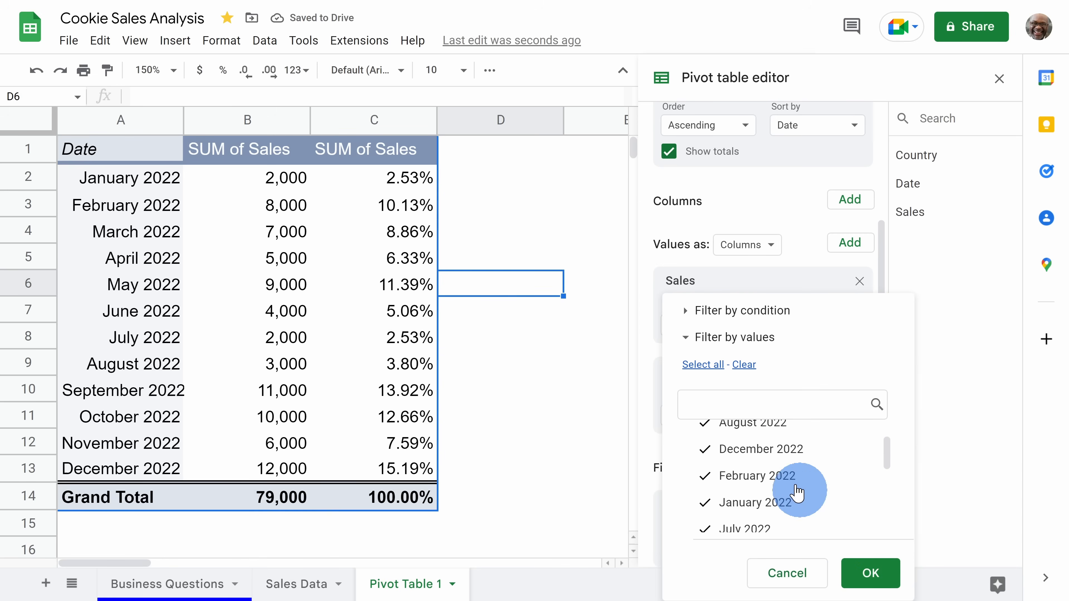
left_click(743, 365)
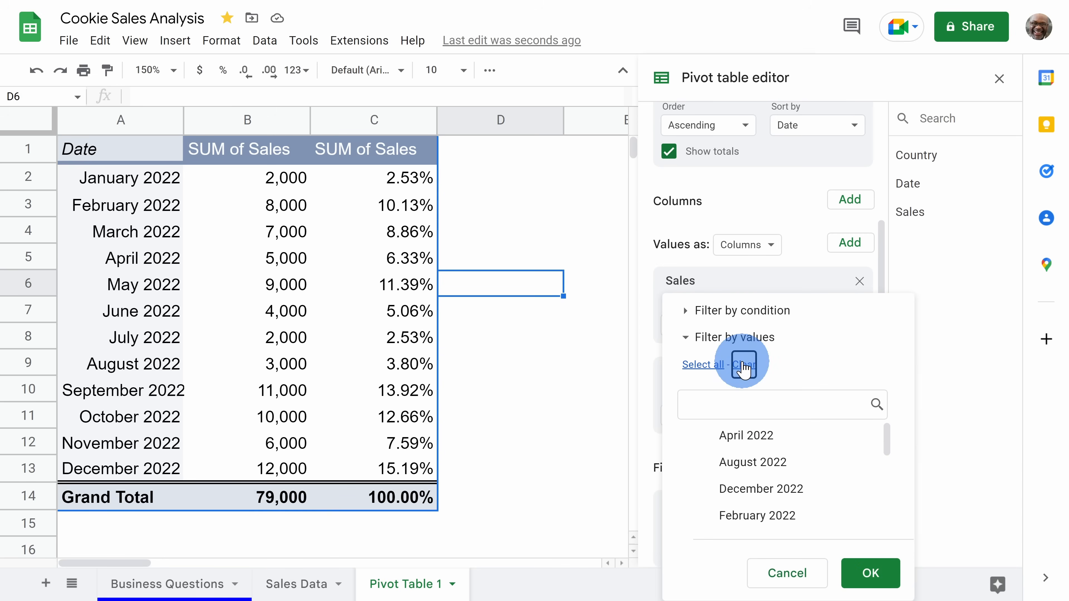
scroll(739, 445, "down", 2)
left_click(711, 484)
left_click(709, 505)
scroll(711, 484, "down", 1)
scroll(703, 471, "down", 2)
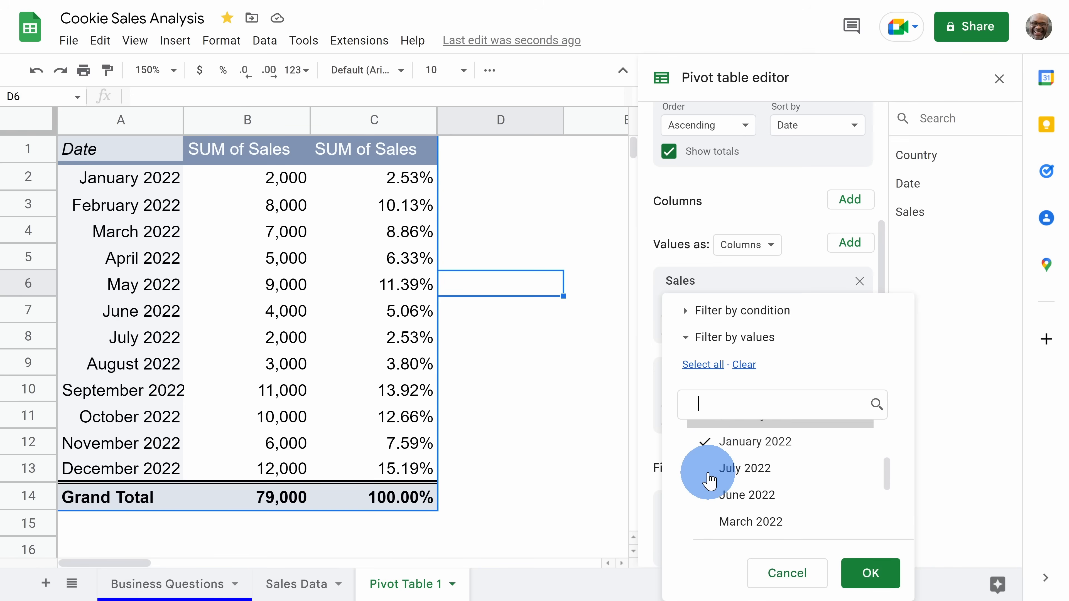
left_click(705, 470)
left_click(870, 577)
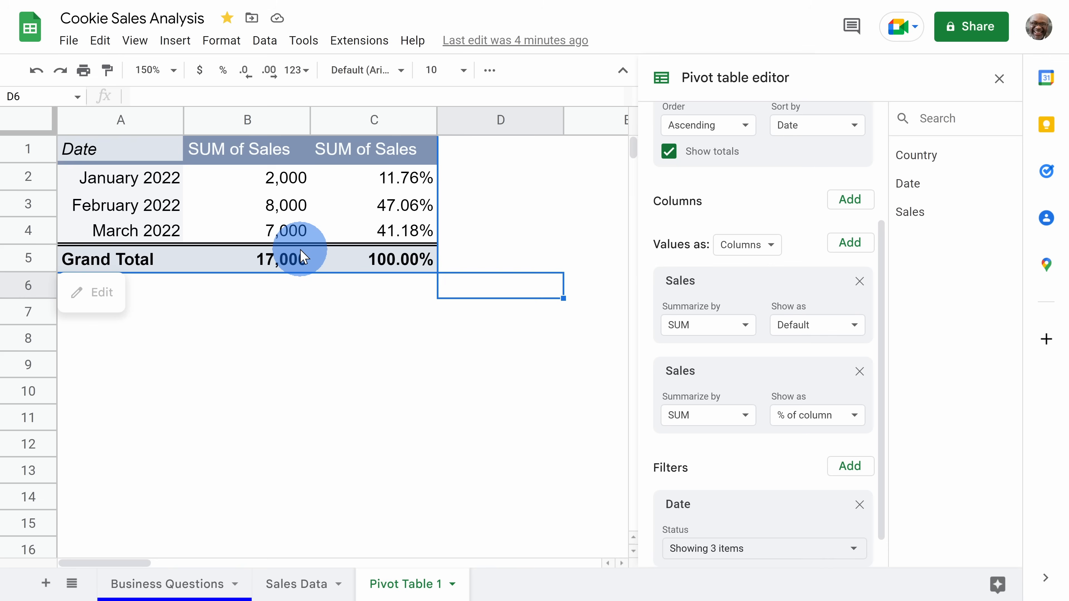
Create a new form from the spreadsheet and title it "Favorite Cookie"
left_click(305, 46)
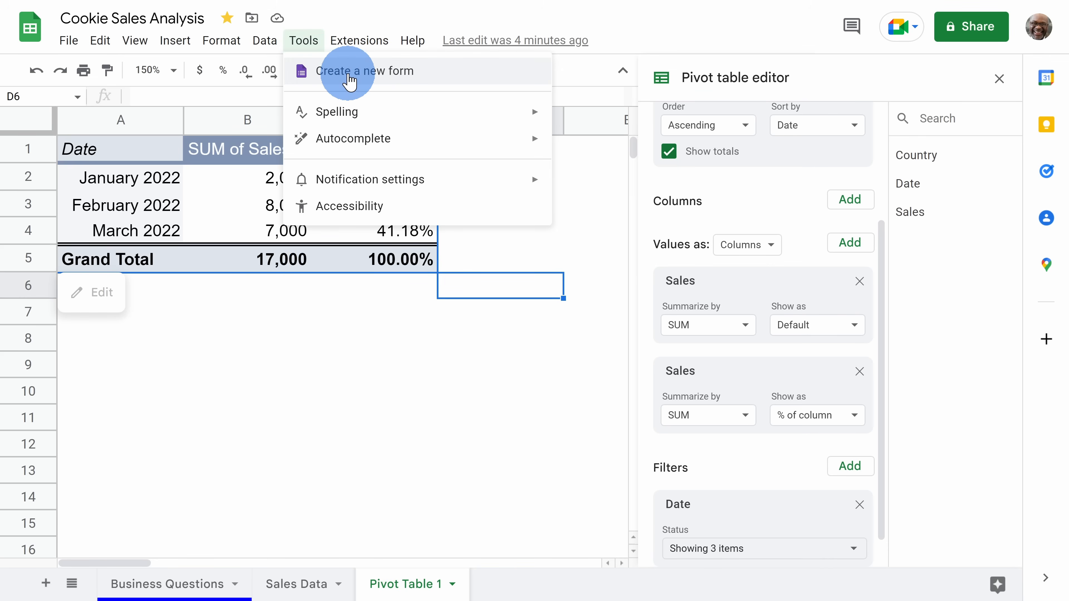
left_click(349, 76)
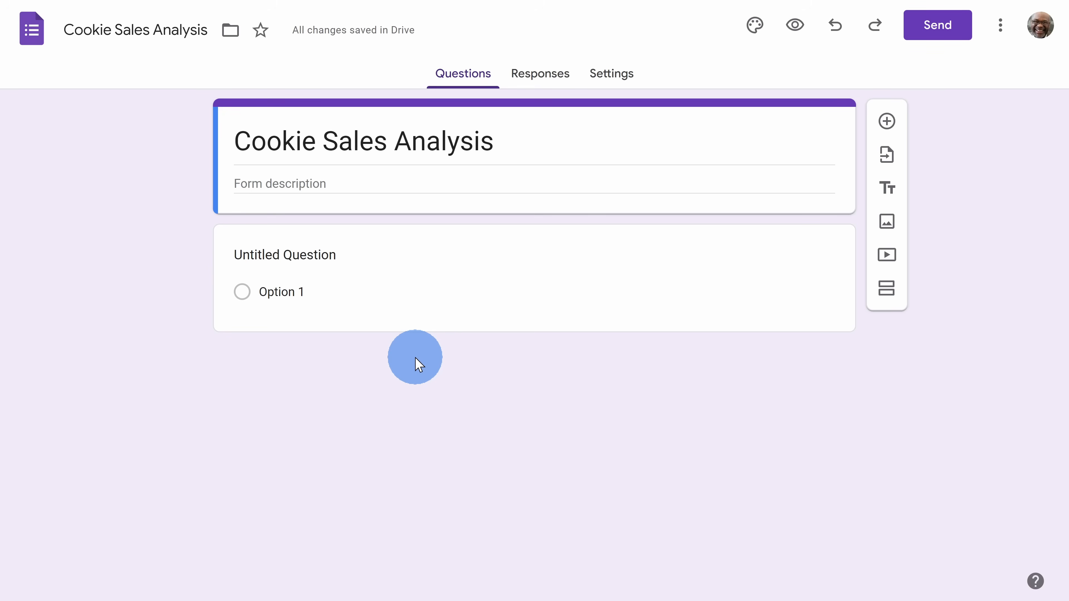
triple_click(314, 140)
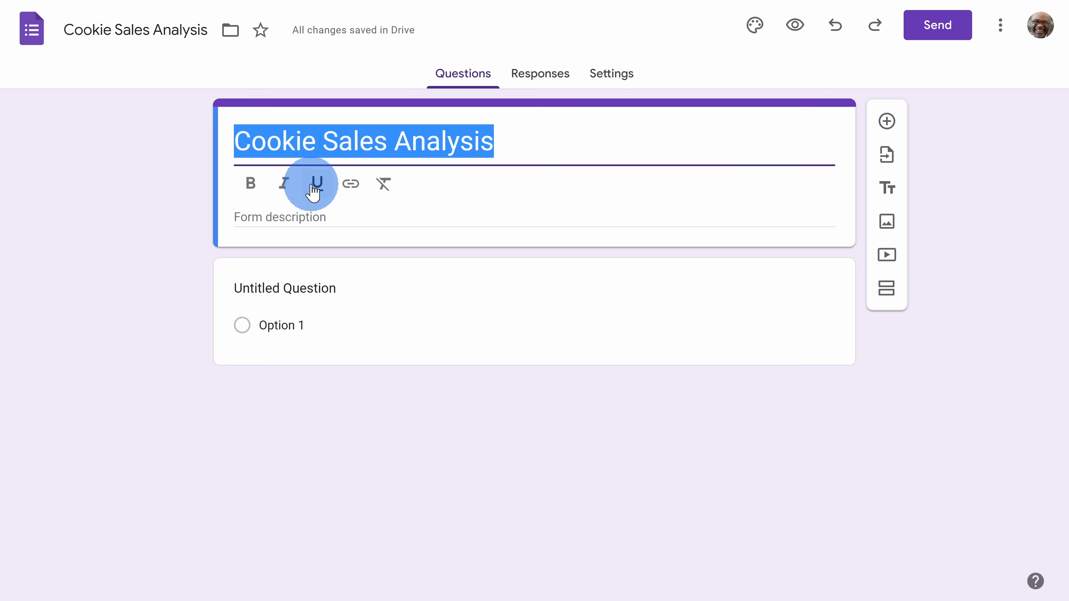
type("Favorite Cookie")
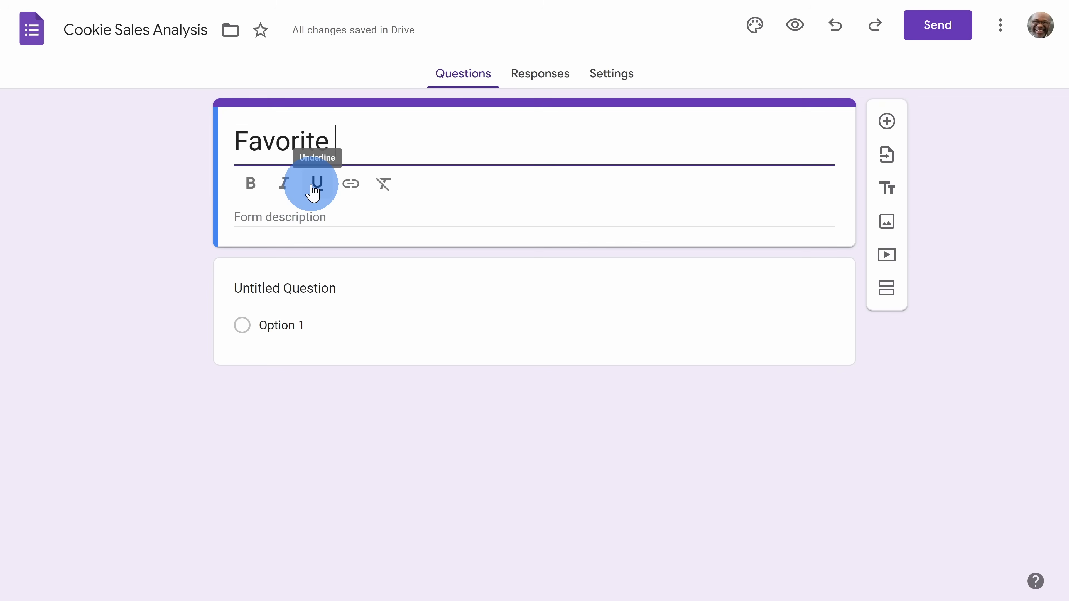
Set the form's untitled question to "What's your favorite cookie?" and look at the options for sending the form
left_click(291, 289)
type("What's your favorite cookie?")
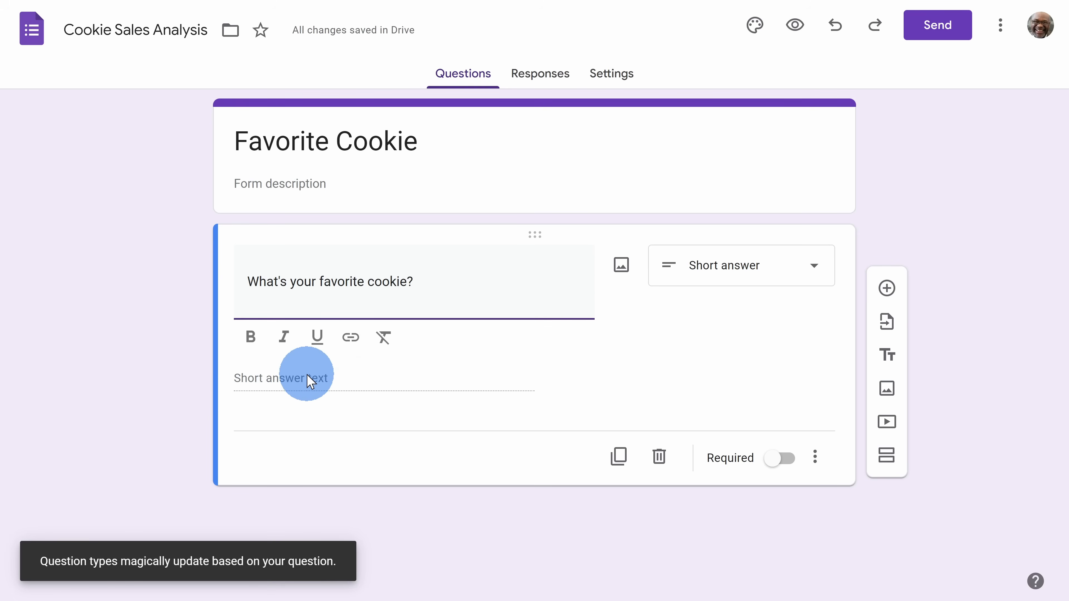
left_click(935, 34)
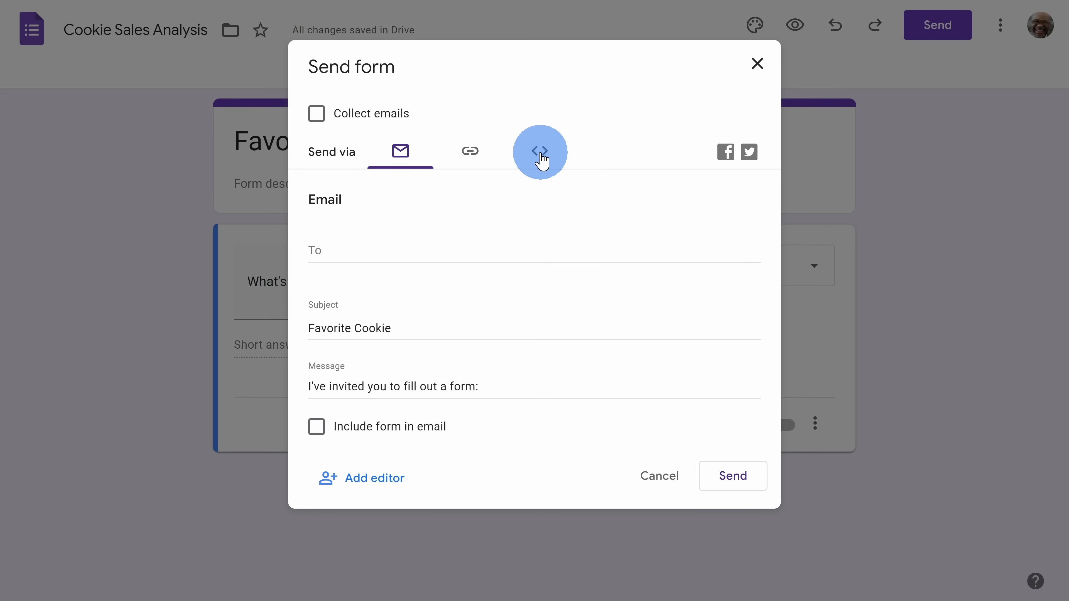
left_click(757, 65)
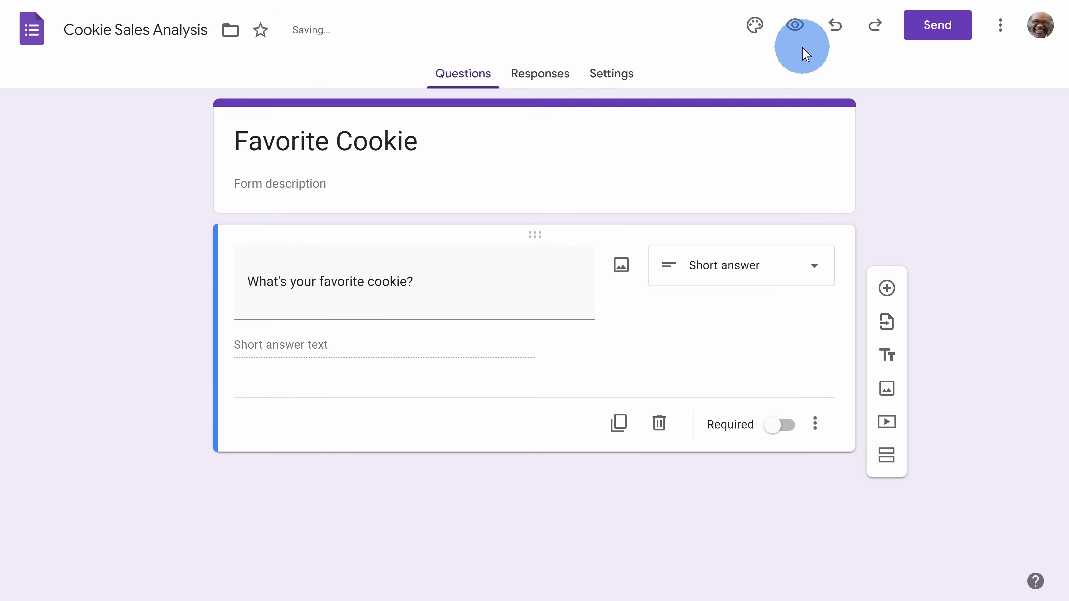
Preview the form and submit a response with the answer "Chocolate chip"
left_click(792, 29)
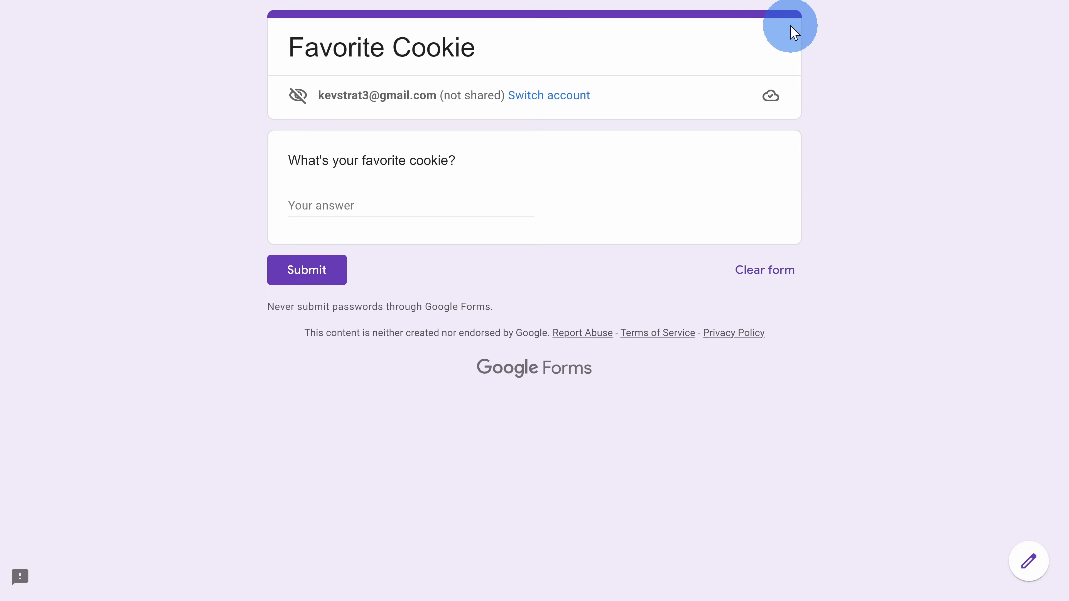
left_click(327, 204)
type("Chocolate chip")
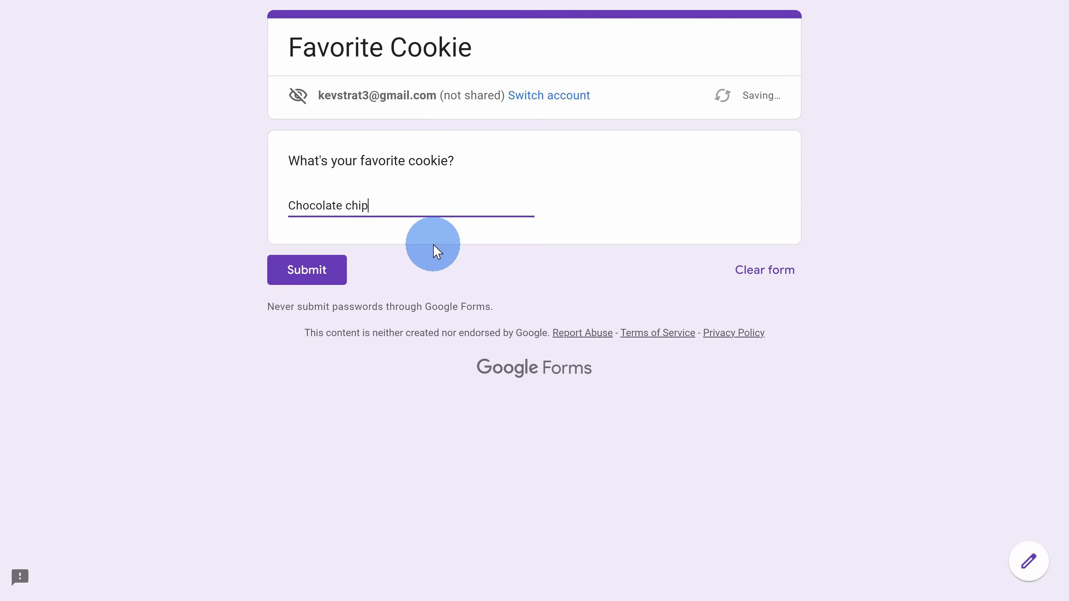
left_click(310, 271)
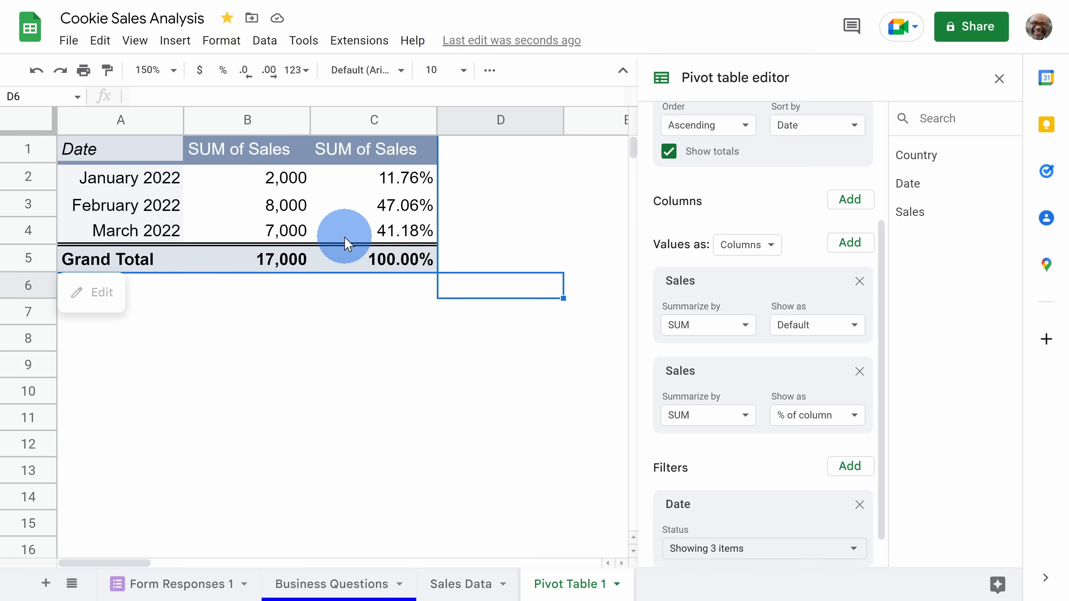
Back in the spreadsheet, examine the timestamp and cookie answer recorded on the Form Responses 1 sheet
left_click(187, 585)
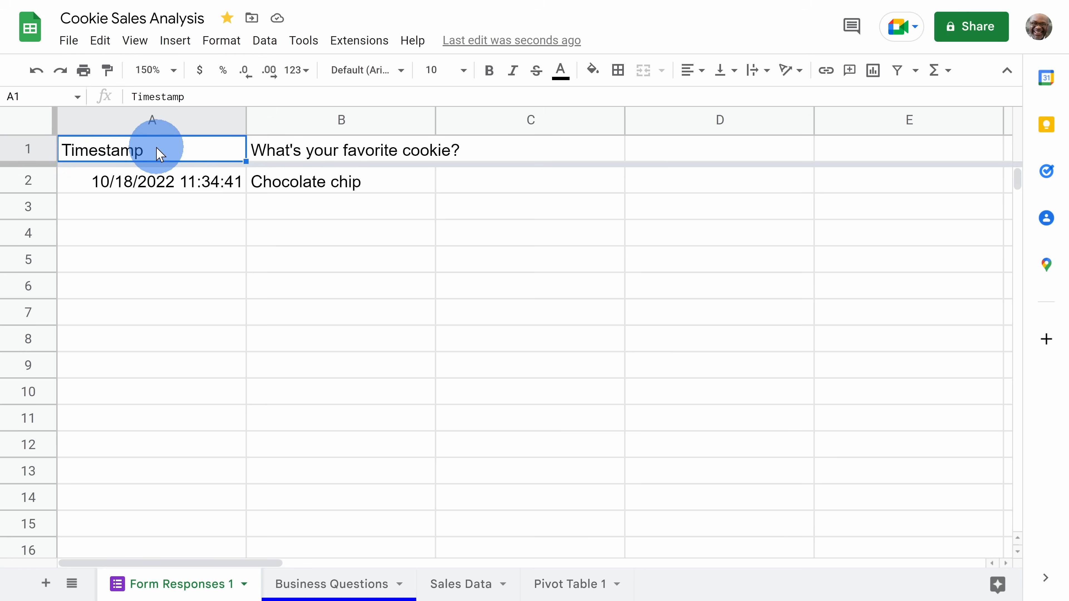
left_click(136, 180)
left_click(301, 155)
left_click(310, 181)
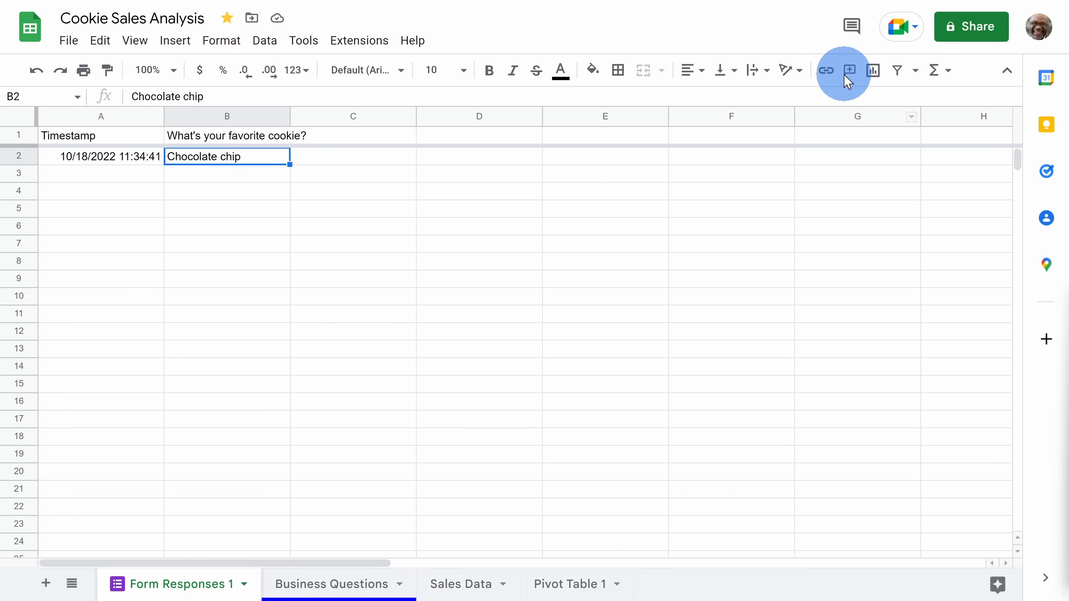
Share the spreadsheet with the suggested contact as Editor, with notification on, after checking the available roles
left_click(970, 39)
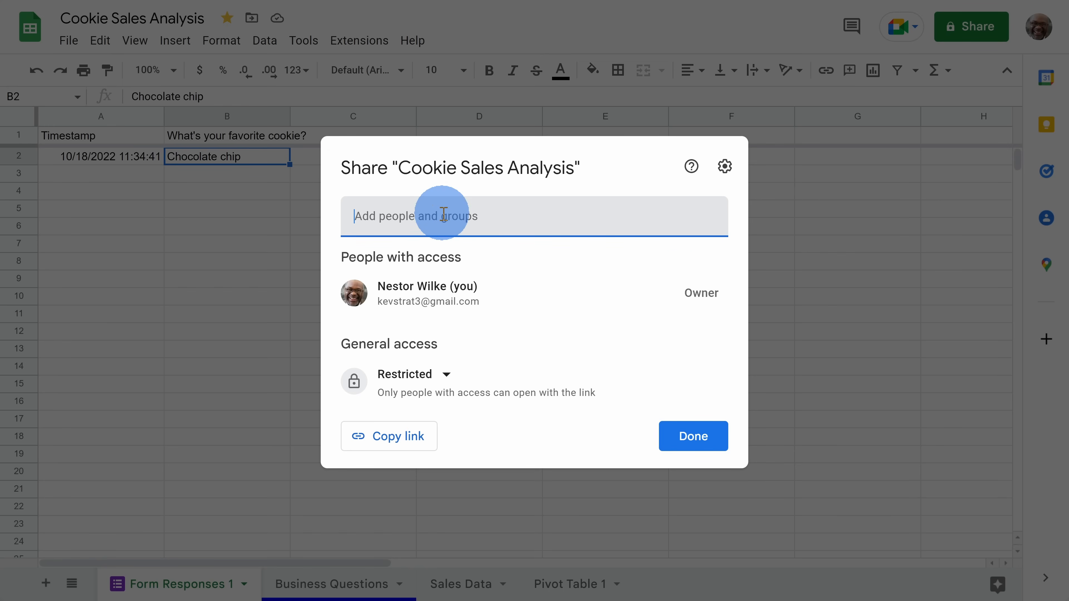
type("ke")
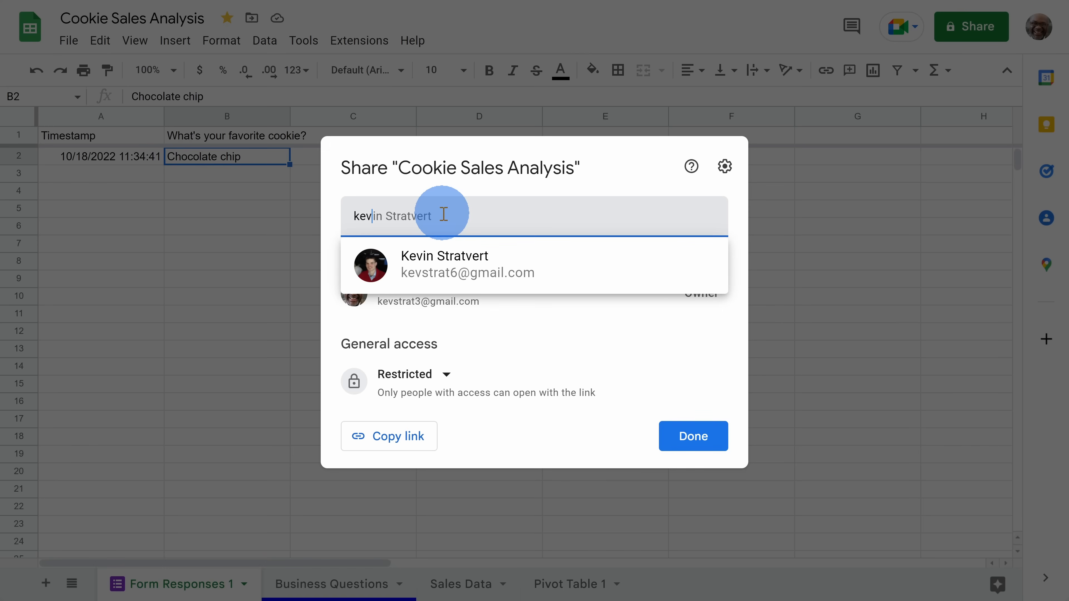
type("v")
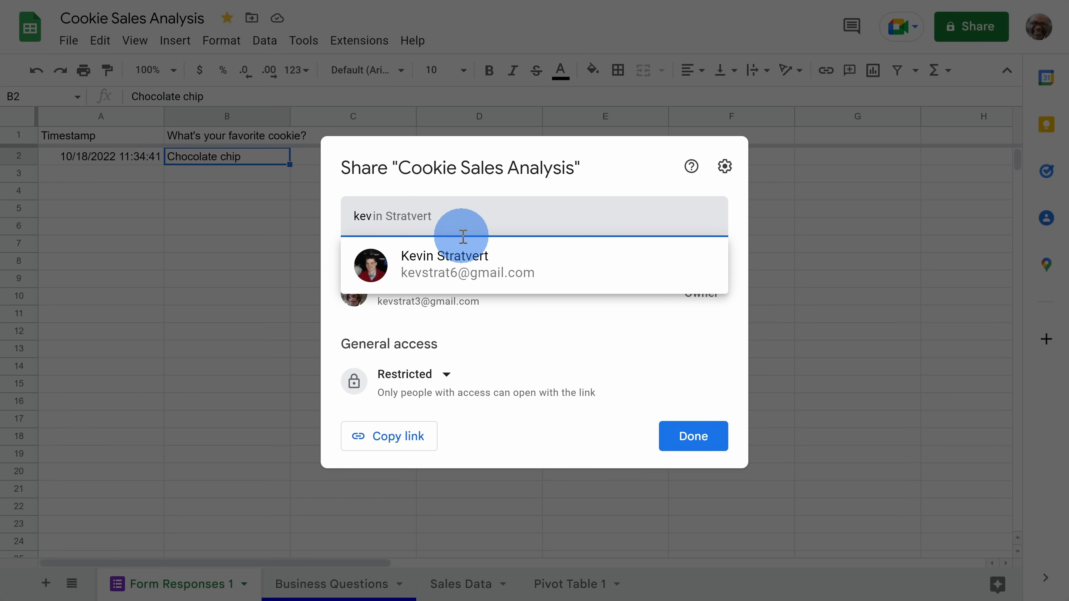
left_click(467, 269)
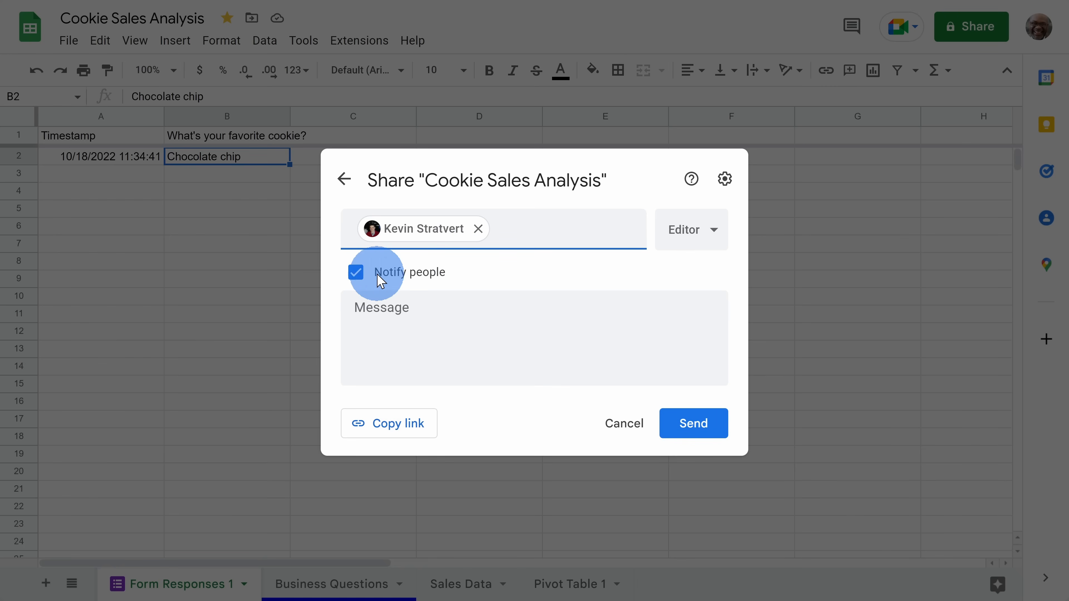
left_click(488, 333)
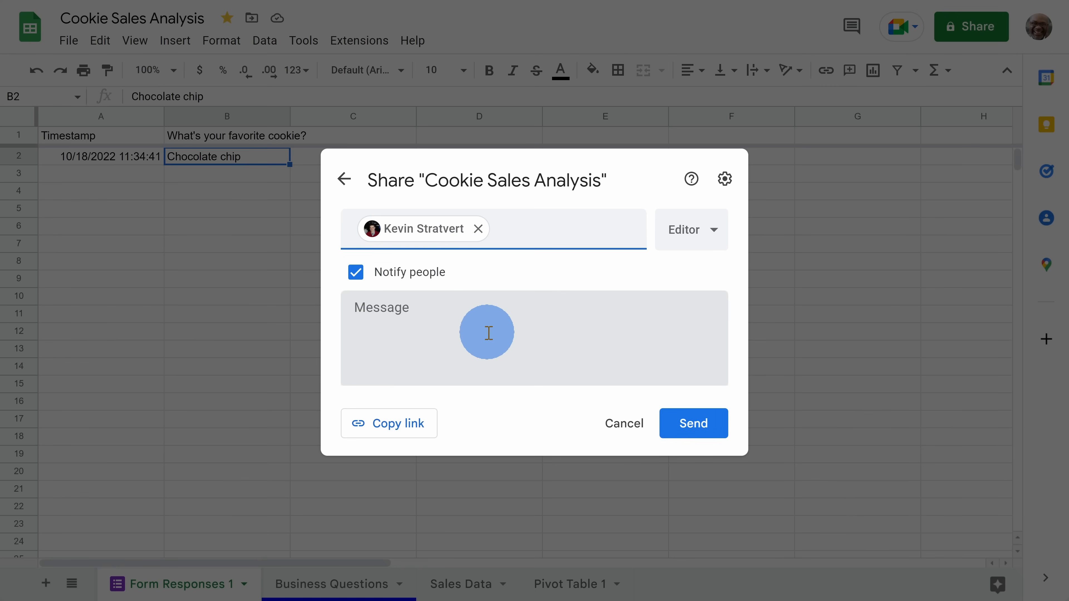
left_click(715, 241)
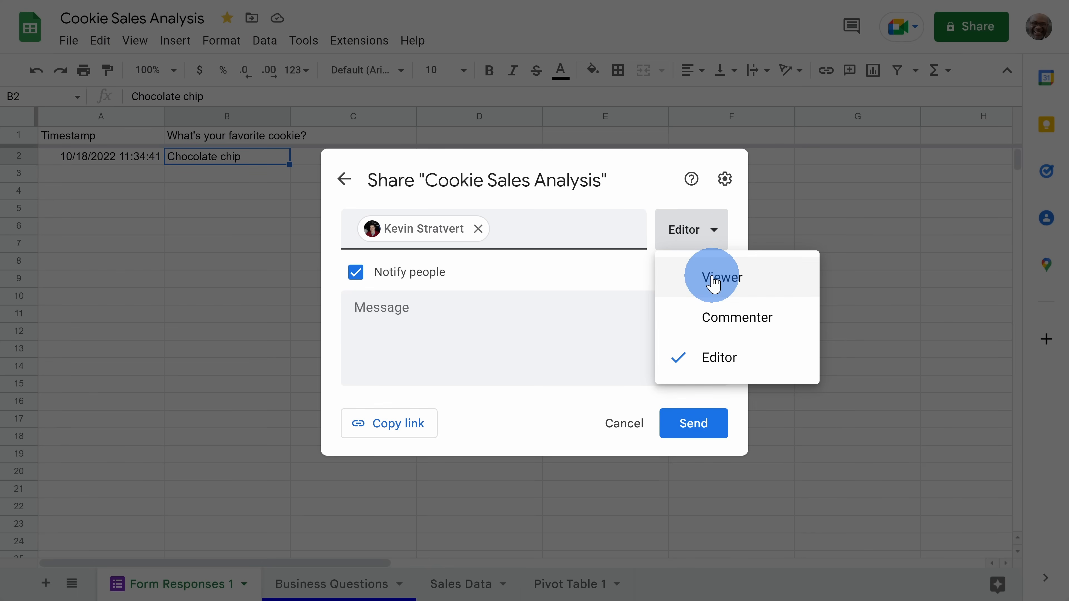
left_click(646, 198)
left_click(690, 426)
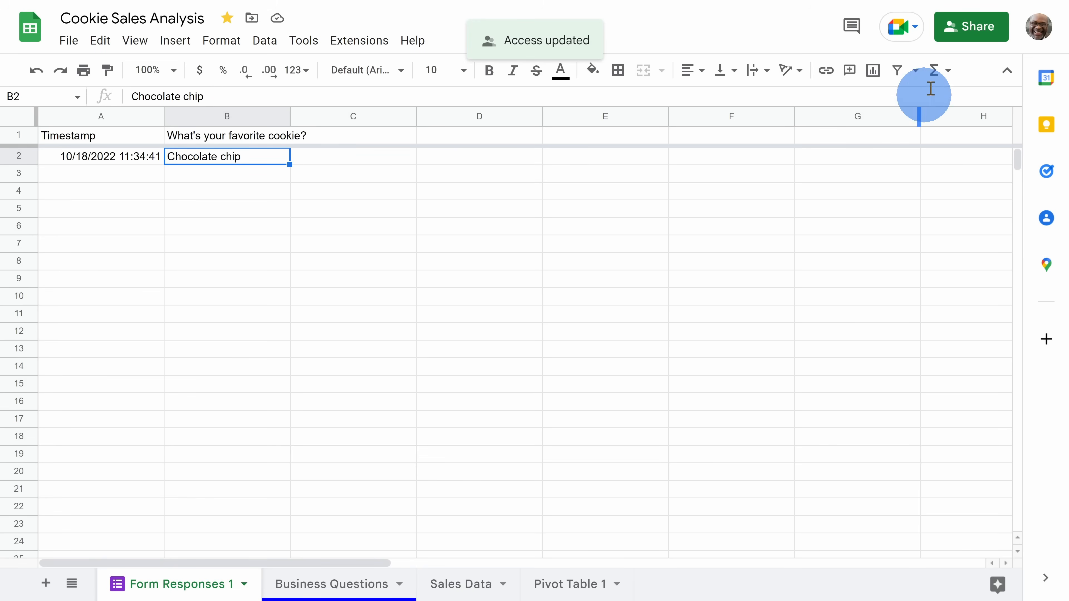
Set the spreadsheet's general access to anyone with the link as Viewer, and copy the sharing link
left_click(966, 33)
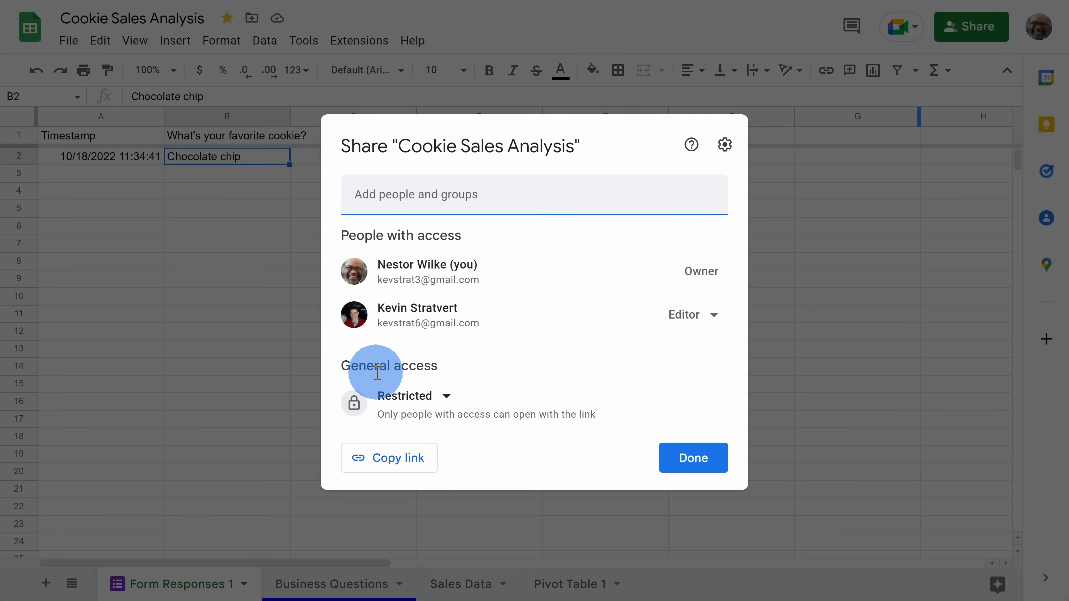
left_click(443, 400)
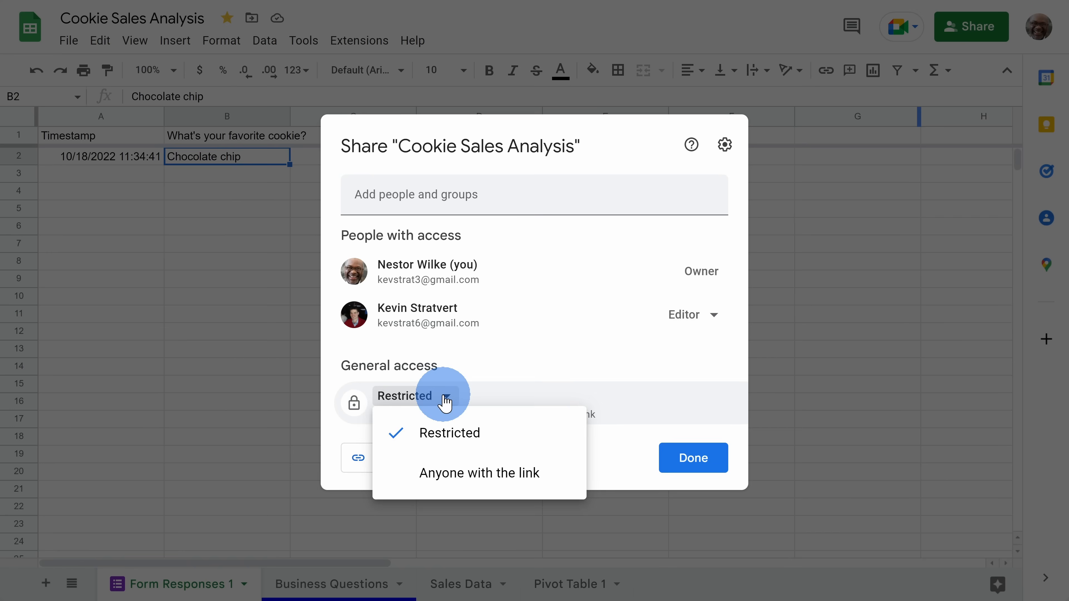
left_click(465, 480)
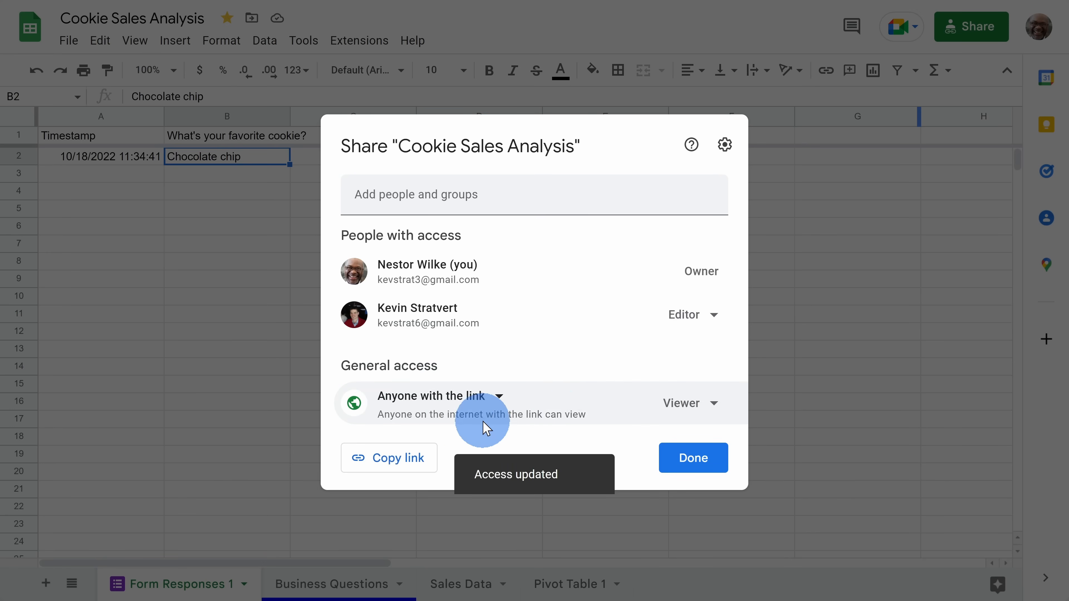
left_click(718, 405)
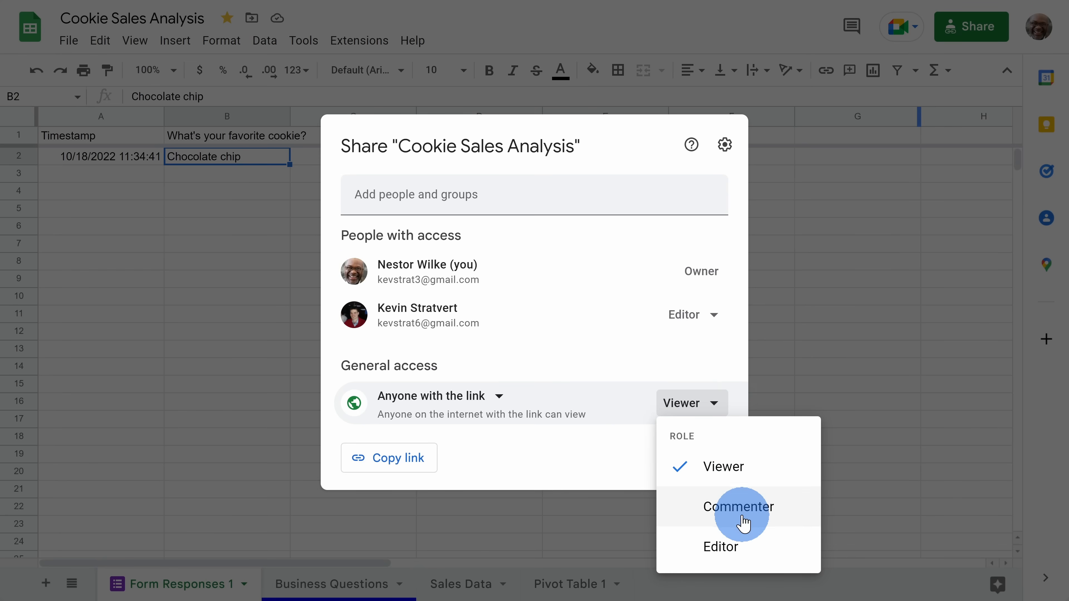
left_click(599, 445)
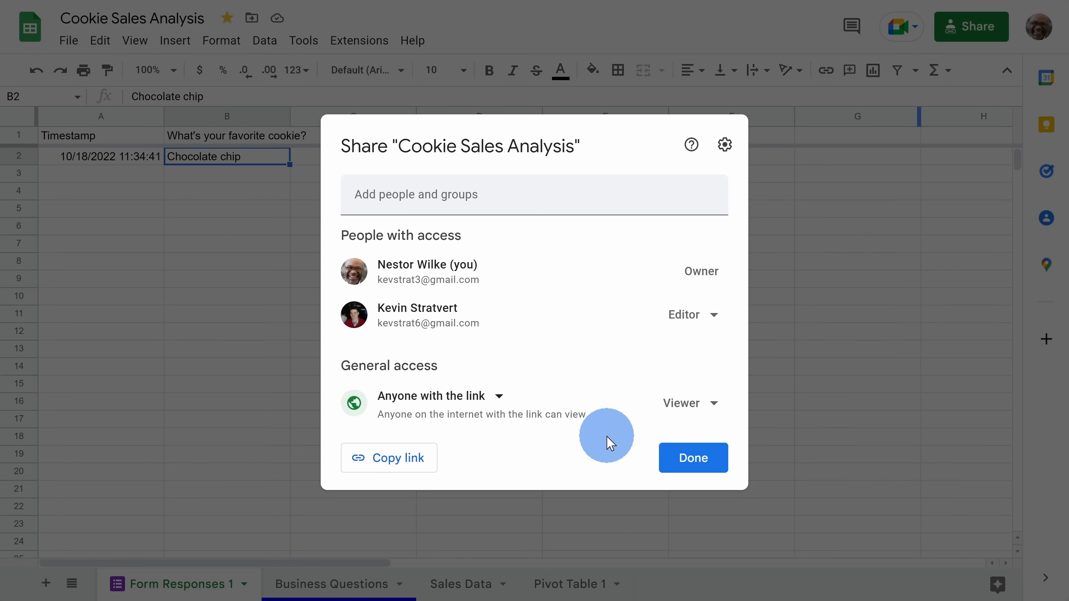
left_click(400, 458)
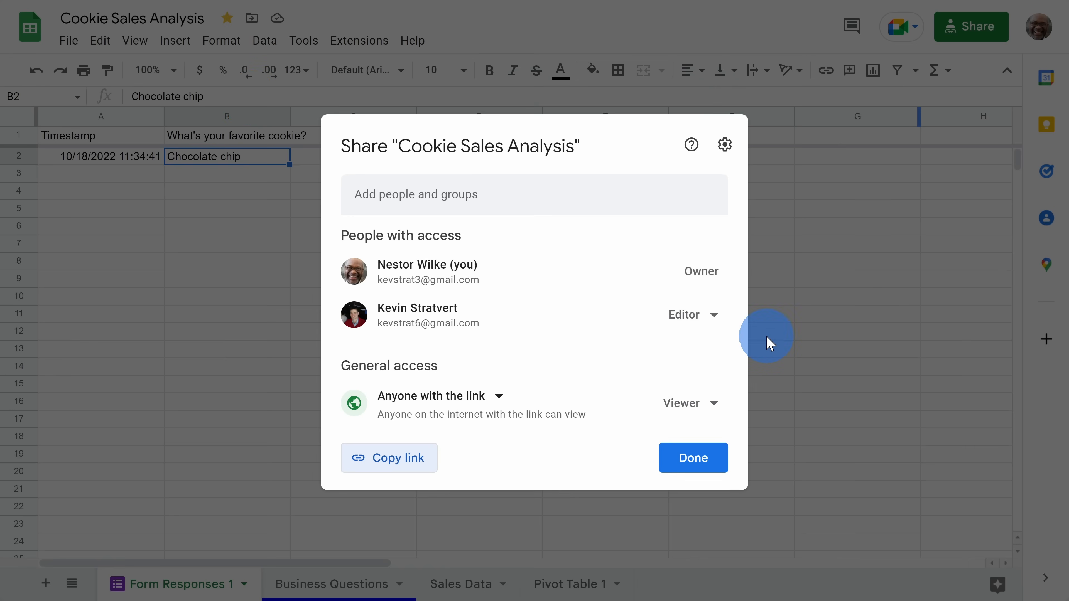
left_click(696, 460)
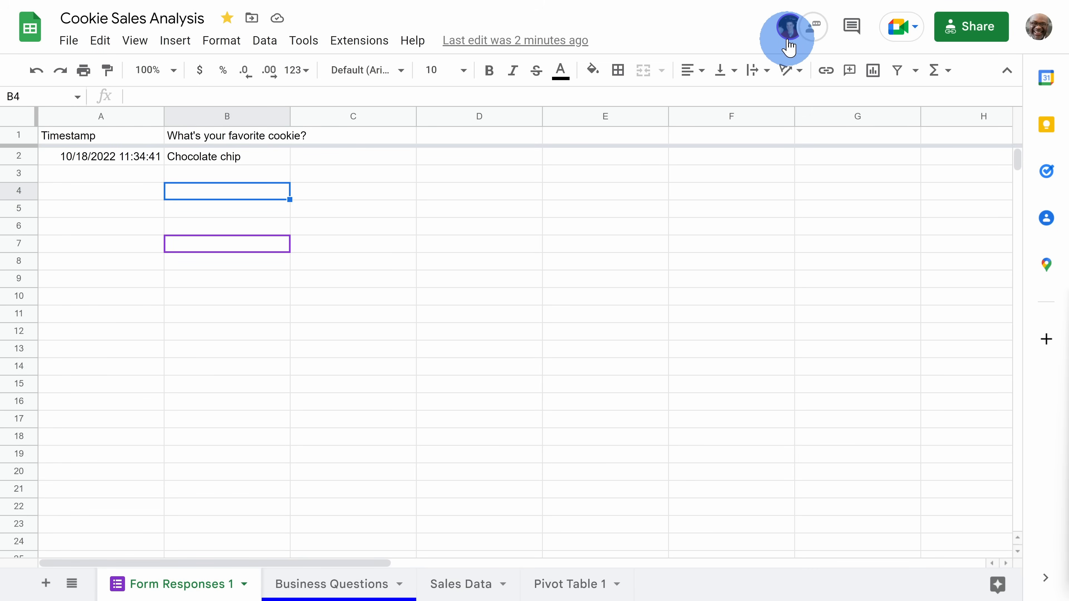
Check the active collaborator's contact card and send the document chat message "hi, how are you?"
mouse_move(788, 27)
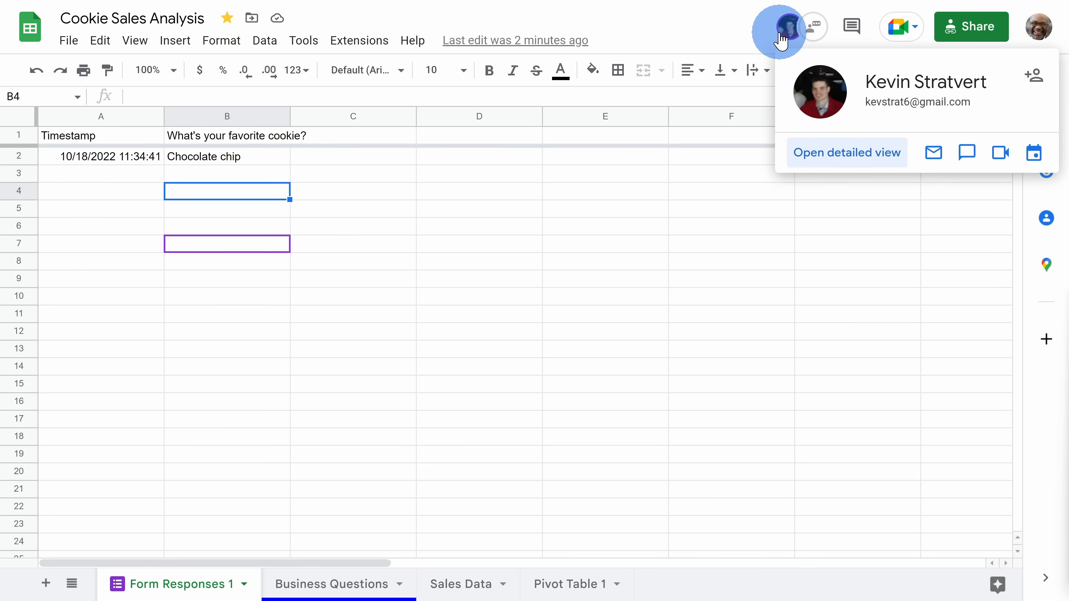
mouse_move(274, 247)
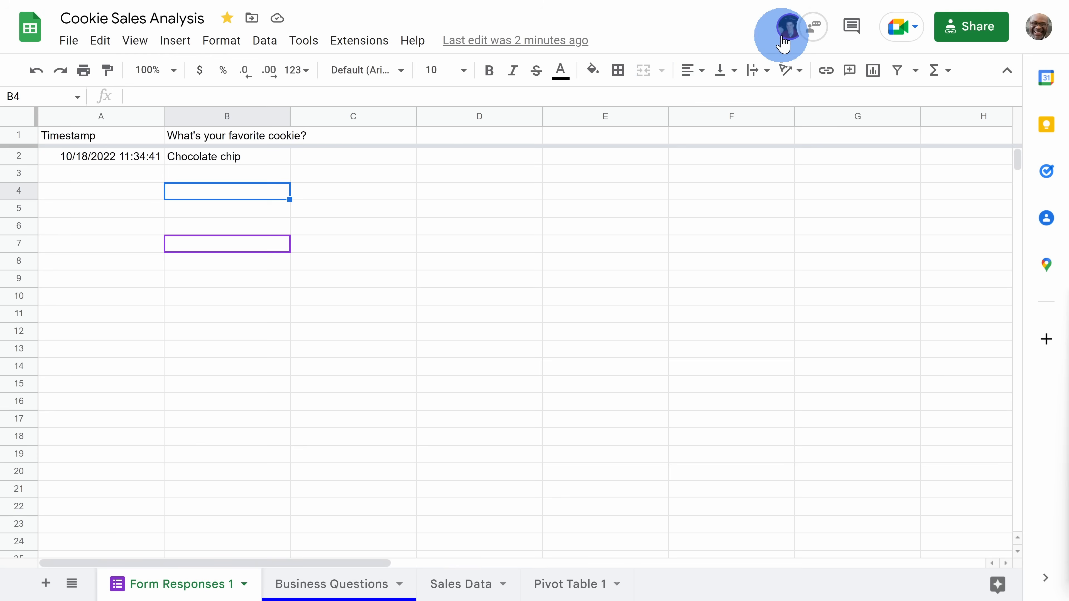
left_click(813, 28)
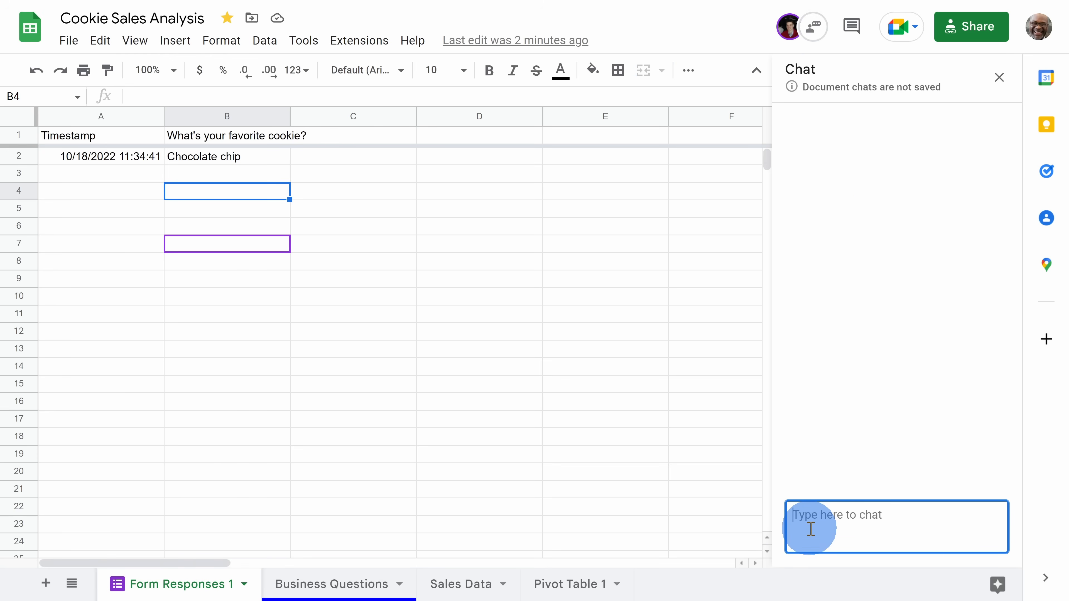
type("hi, how are you?")
key("Return")
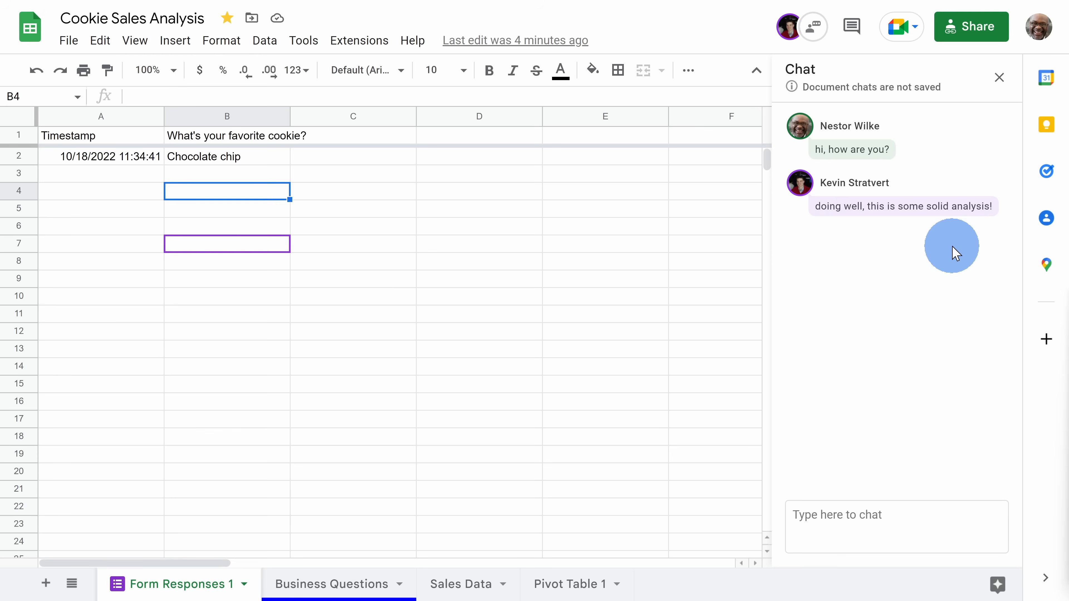
Comment on the cookie answer in B2, mentioning the collaborator with "is this also your favorite cookie?", and assign the comment to them
left_click(247, 162)
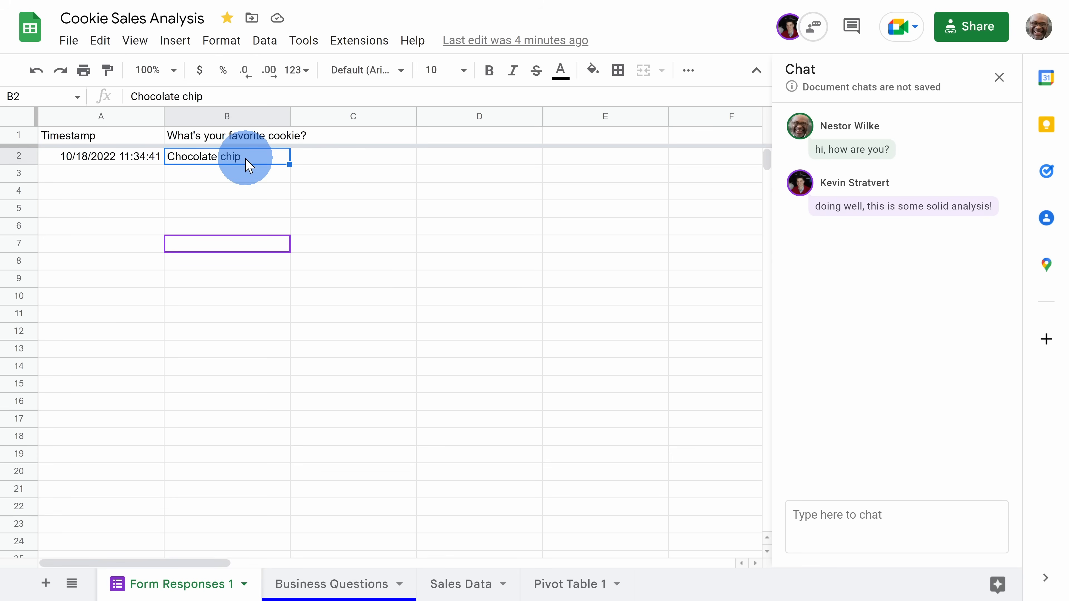
left_click(179, 42)
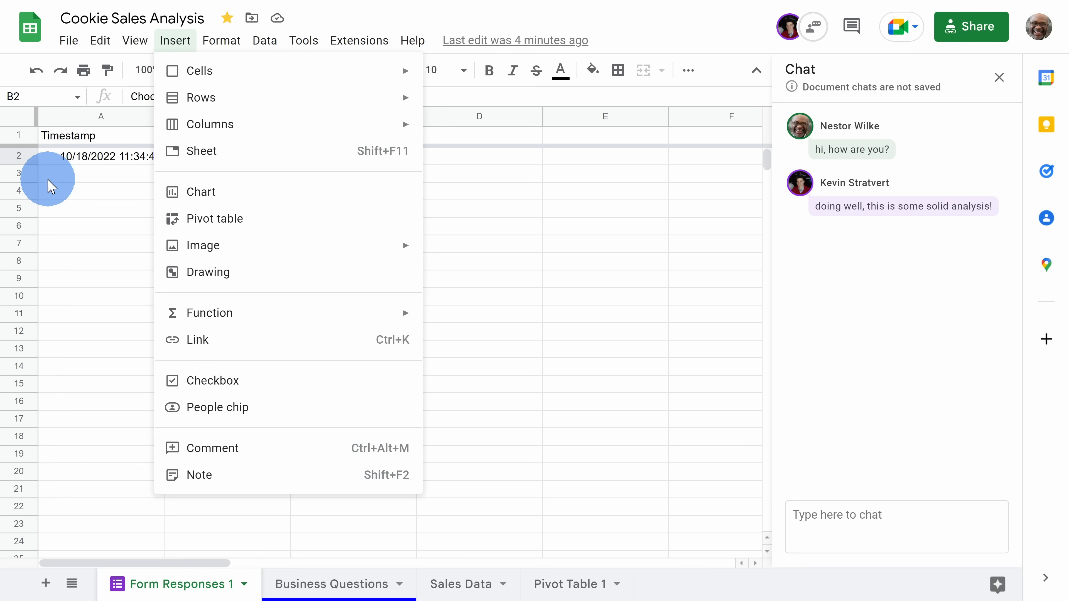
left_click(89, 179)
left_click(239, 160)
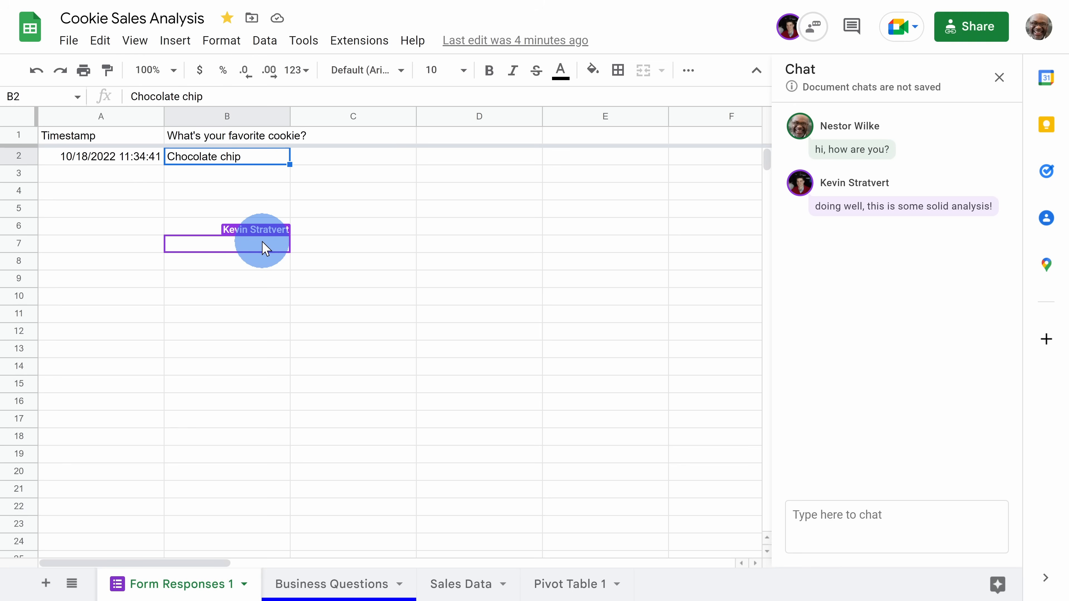
key("ctrl+alt+m")
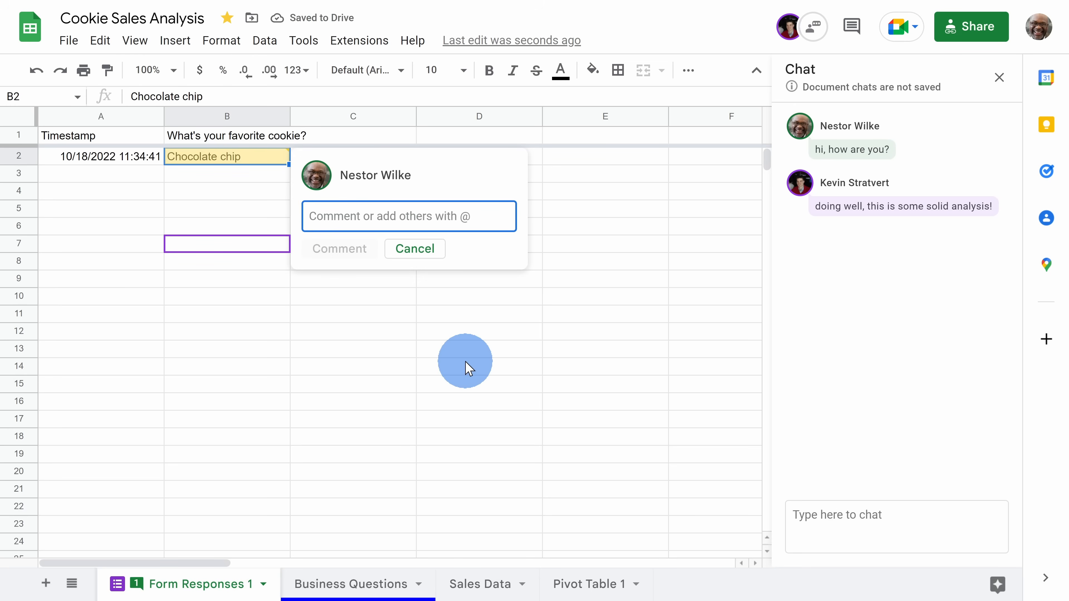
type("@")
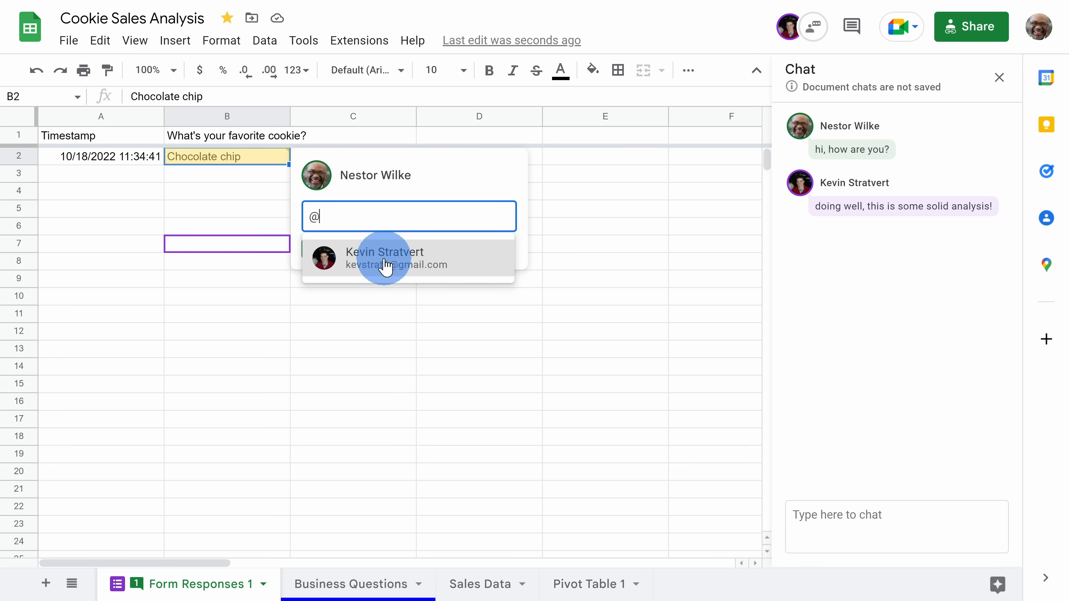
mouse_move(385, 265)
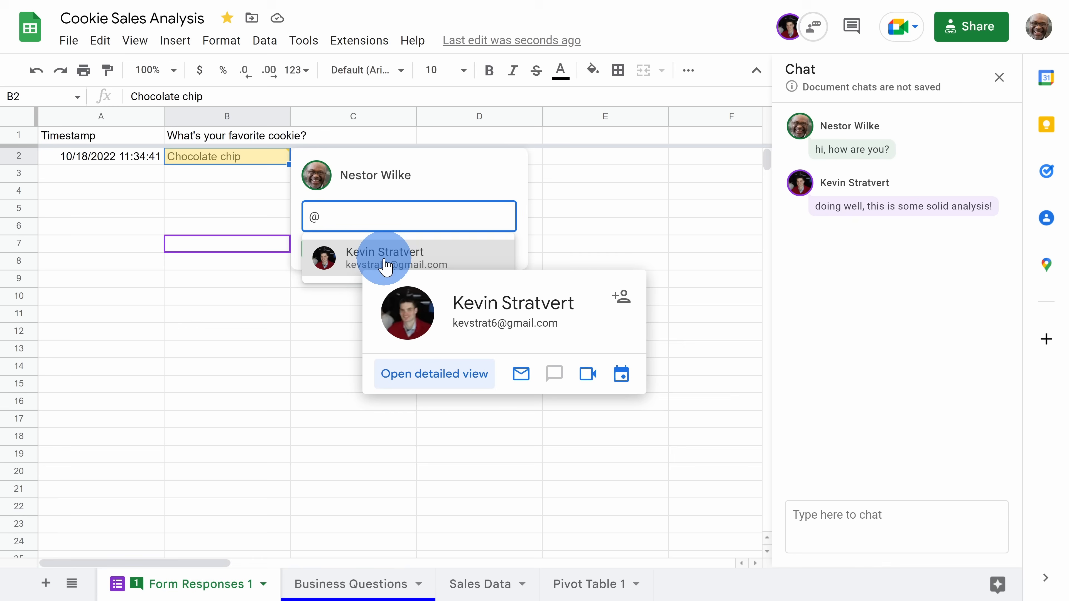
left_click(414, 261)
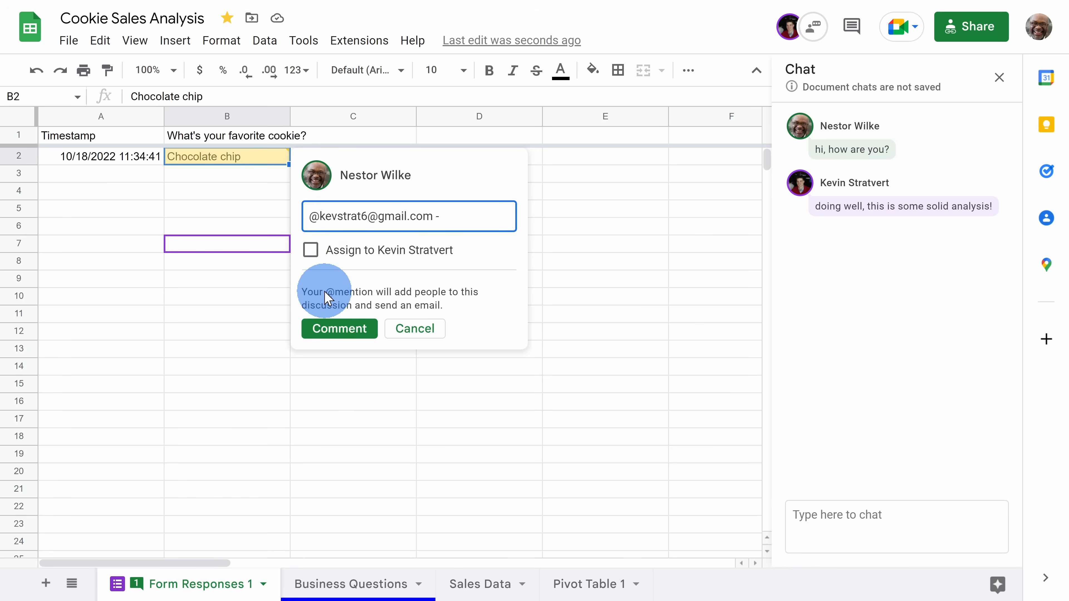
type("- is this also your favorite cookie?")
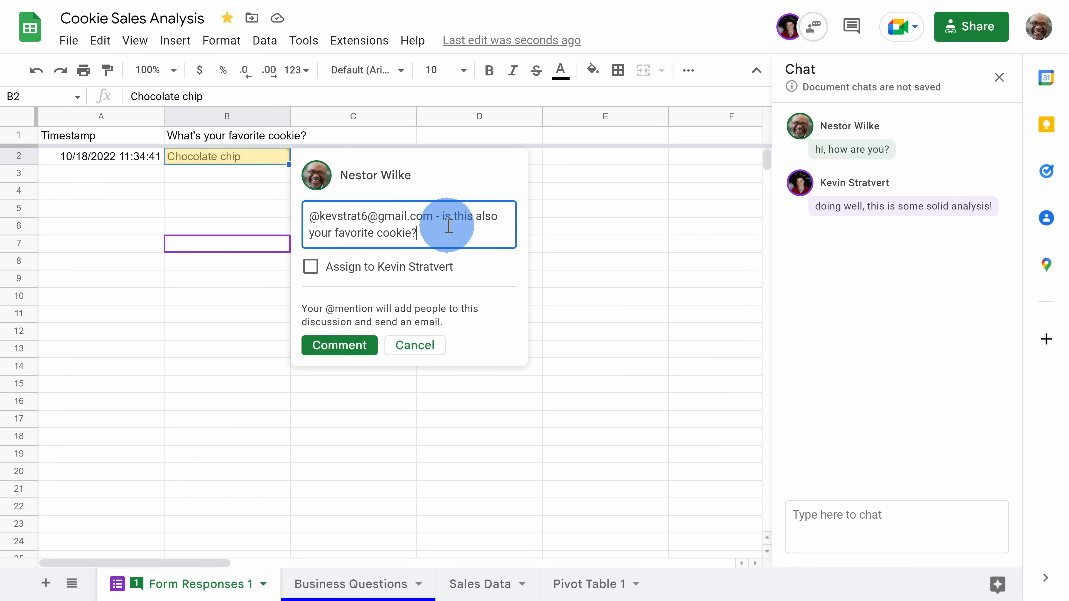
left_click(310, 267)
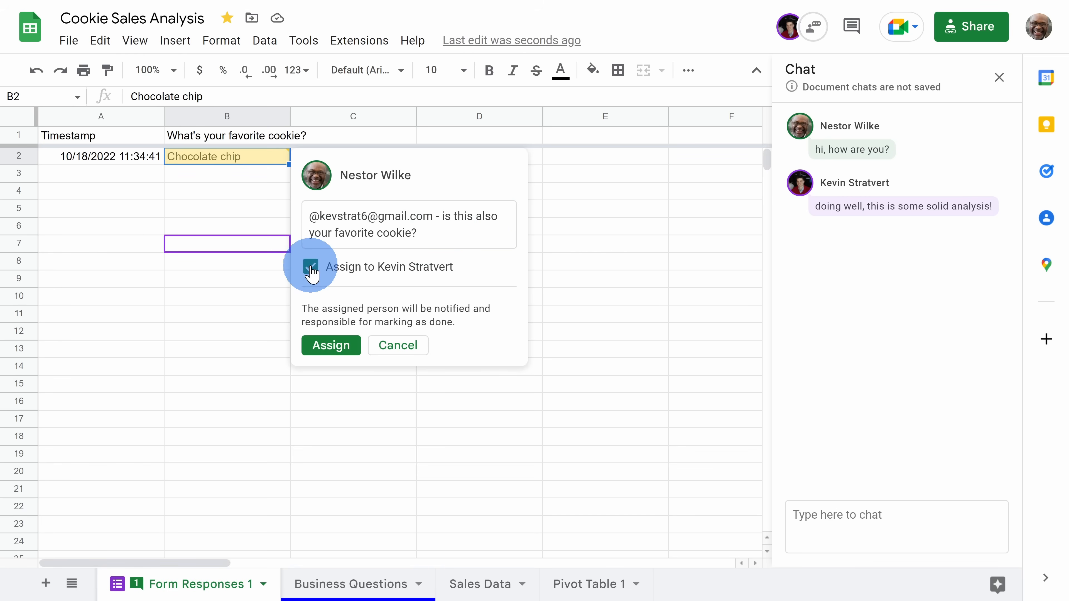
left_click(332, 346)
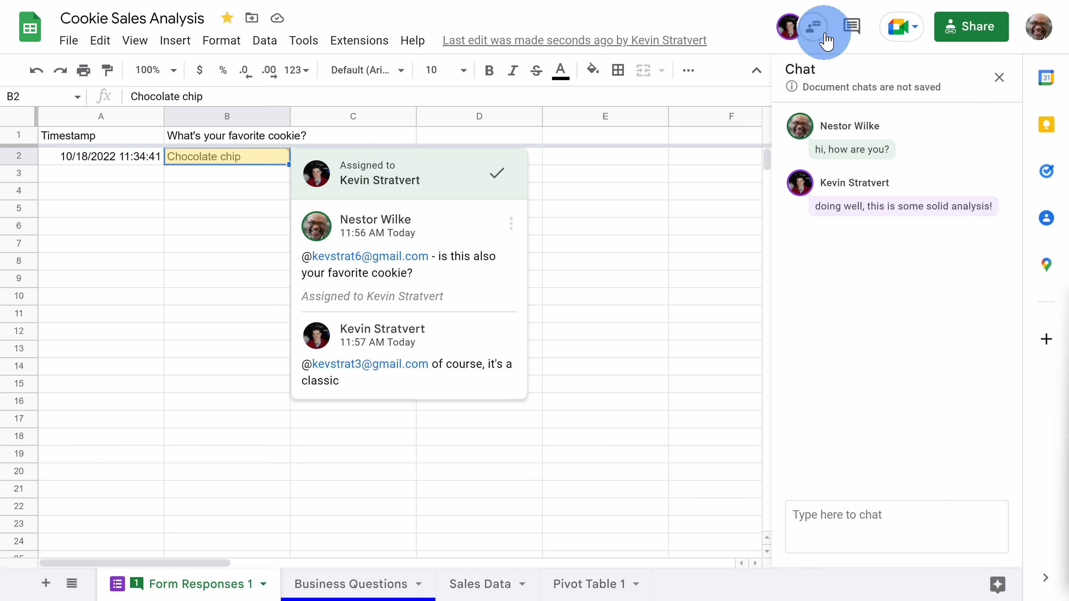
Mark the assigned comment on B2 as done from the list of all comments, and close the comments and chat
left_click(850, 32)
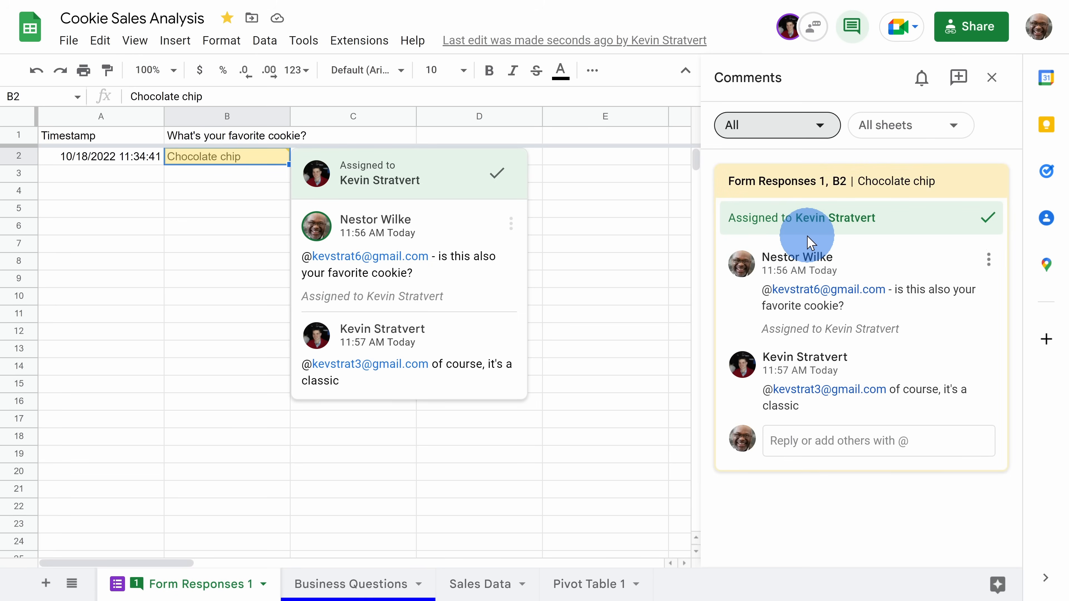
left_click(989, 218)
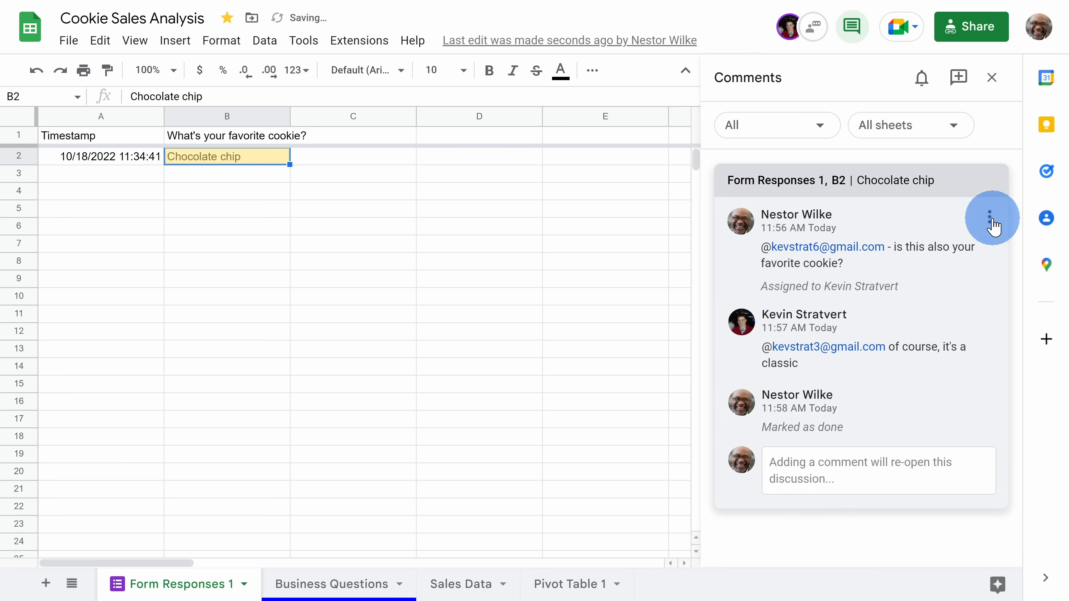
left_click(992, 77)
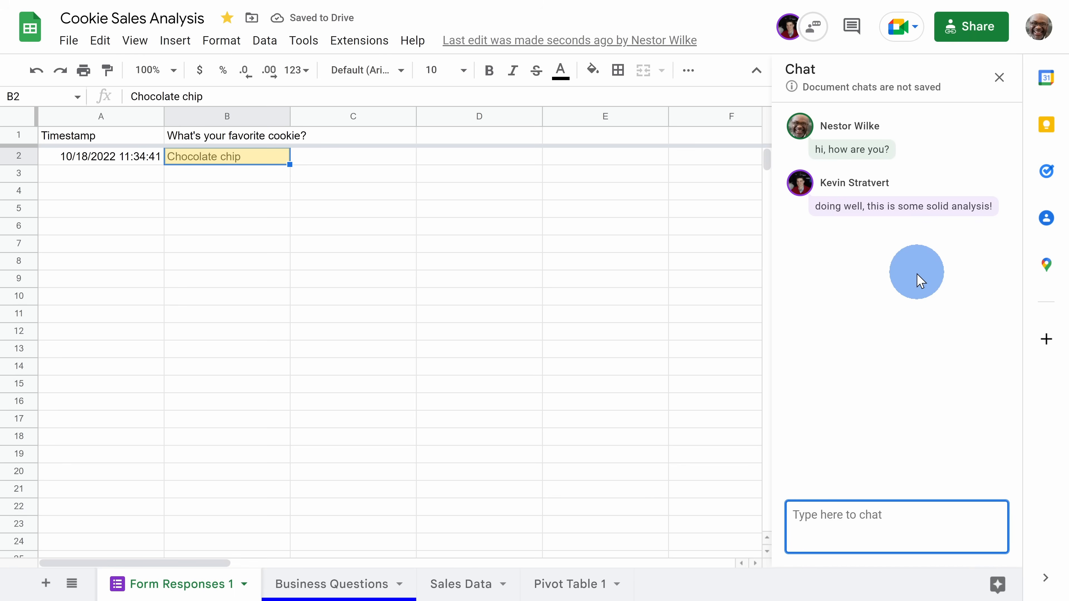
left_click(998, 78)
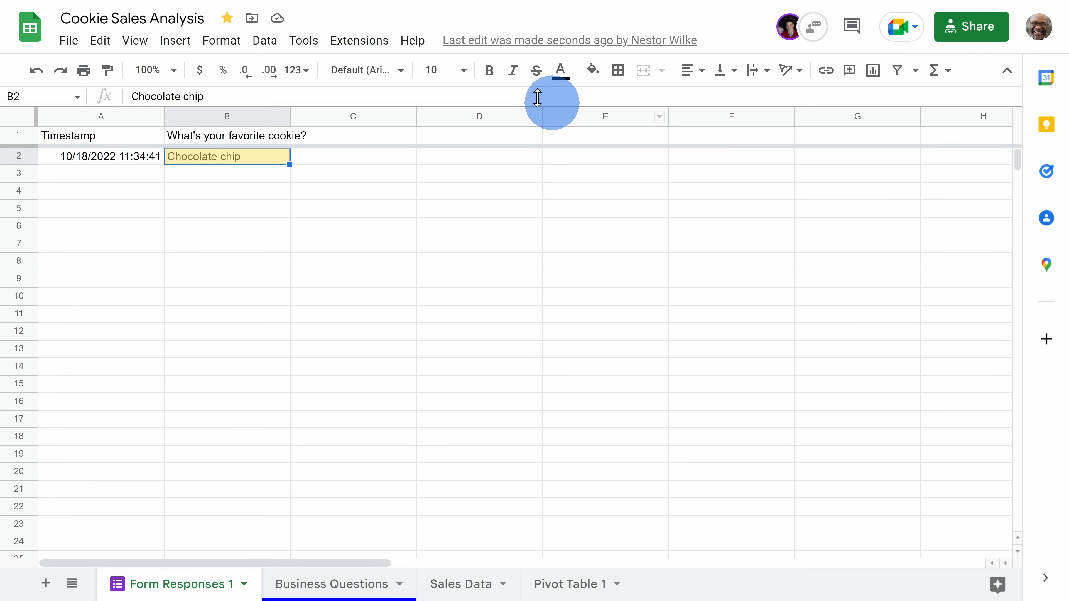
Examine the spreadsheet's version history and the options for the current version, and return to the sheet
left_click(565, 50)
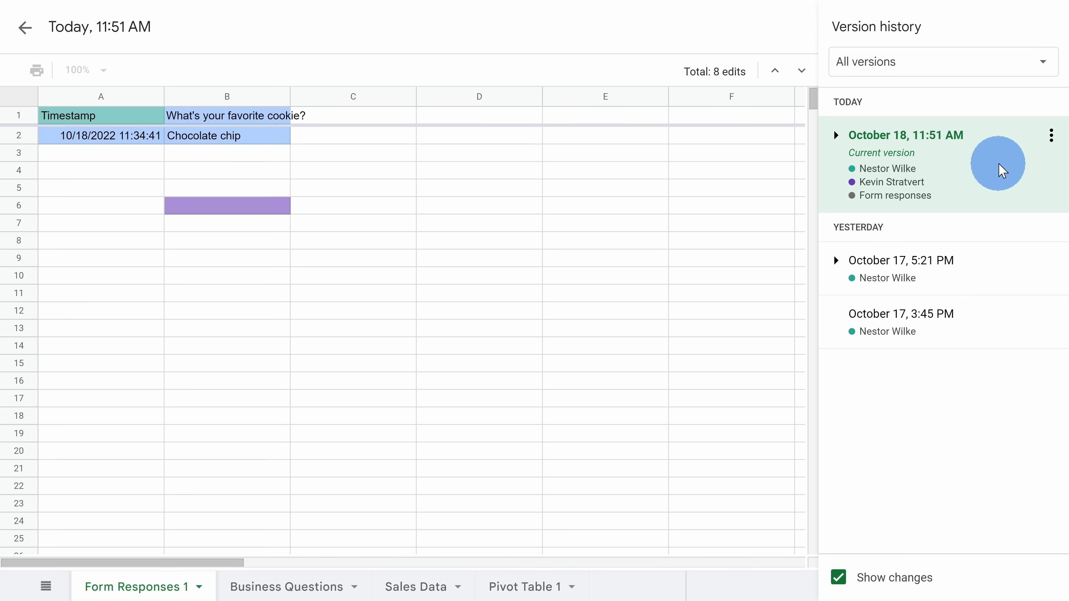
left_click(1051, 136)
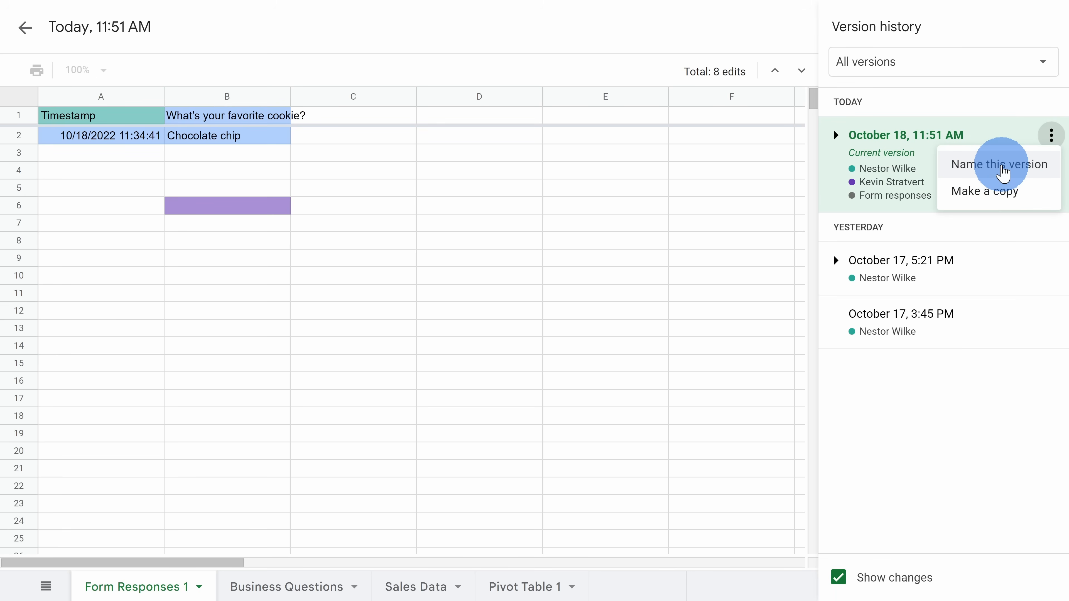
left_click(952, 415)
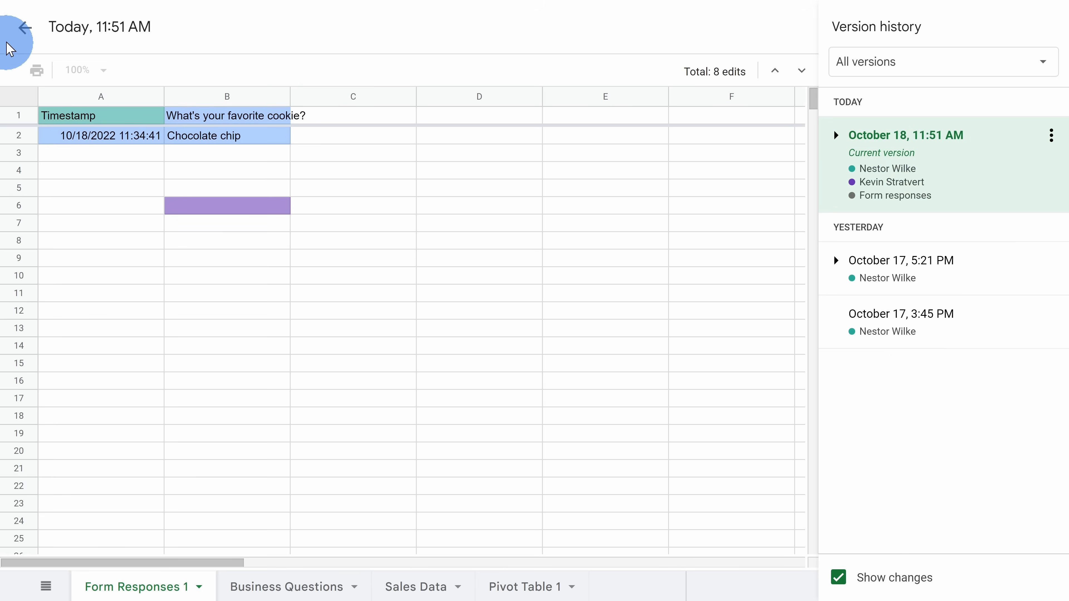
left_click(27, 30)
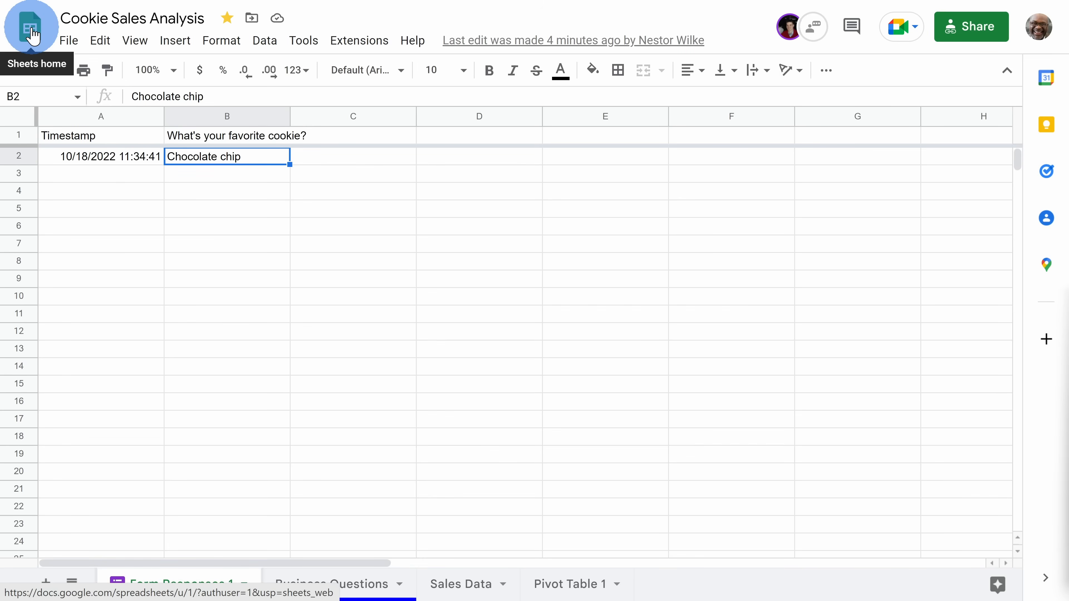
Review the file's share, email and download options, and preview the current sheet's print settings without printing
left_click(65, 42)
mouse_move(127, 192)
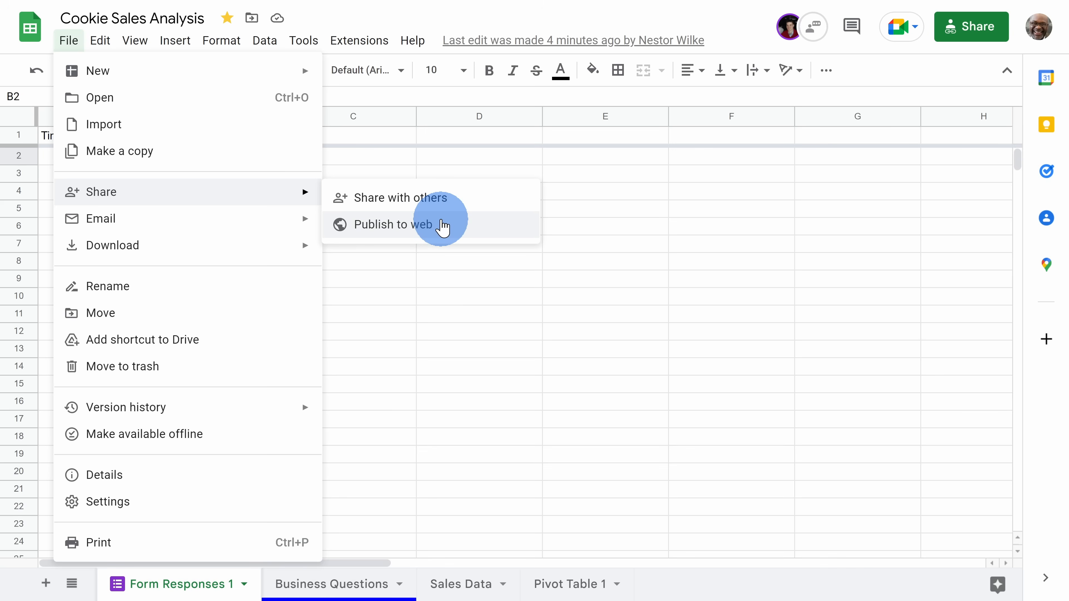
mouse_move(272, 232)
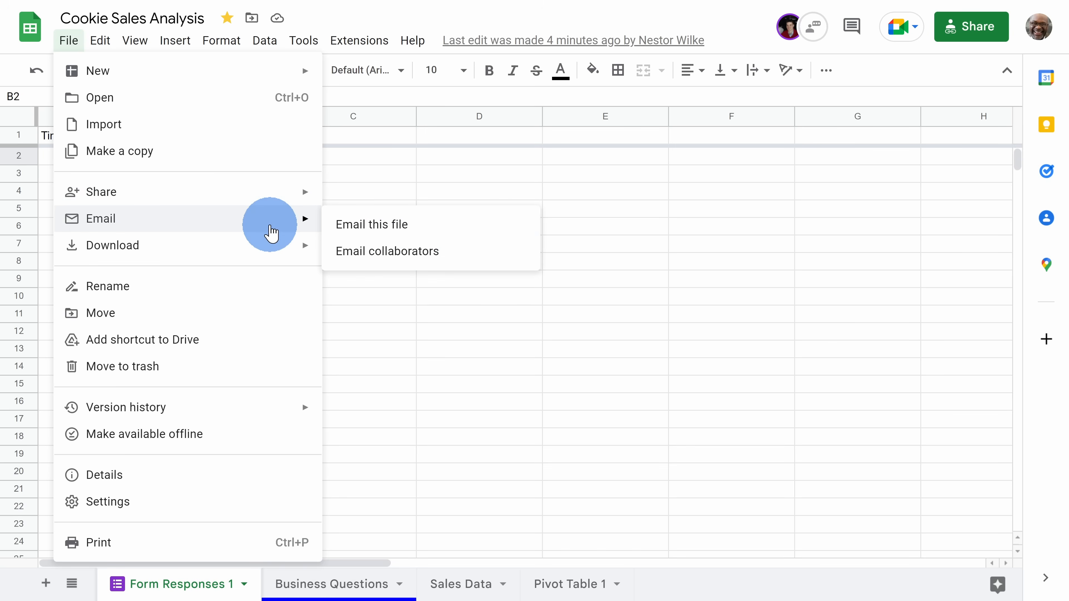
mouse_move(275, 260)
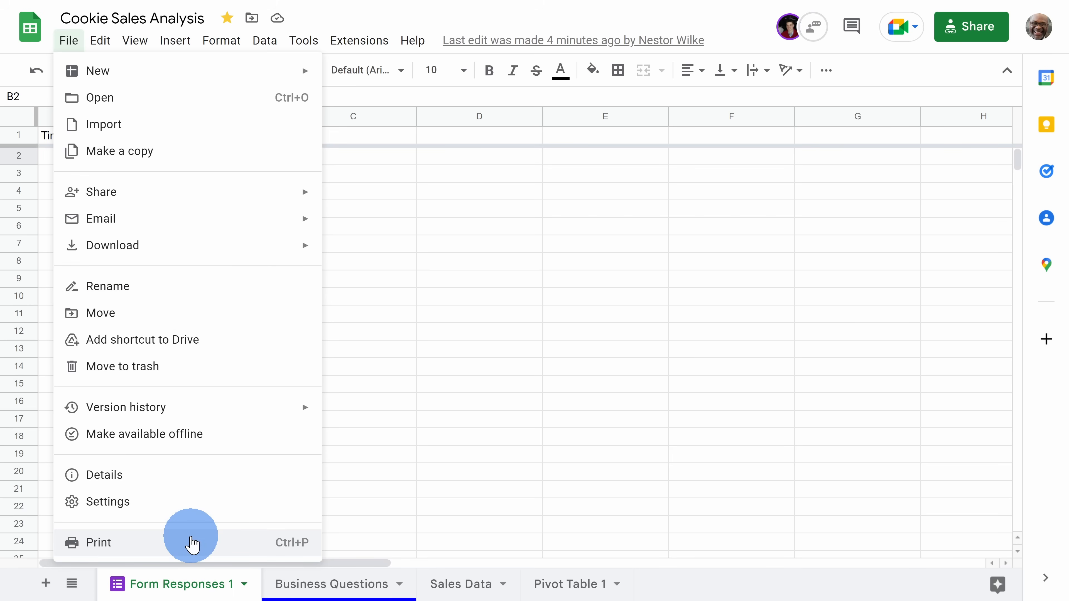
left_click(192, 543)
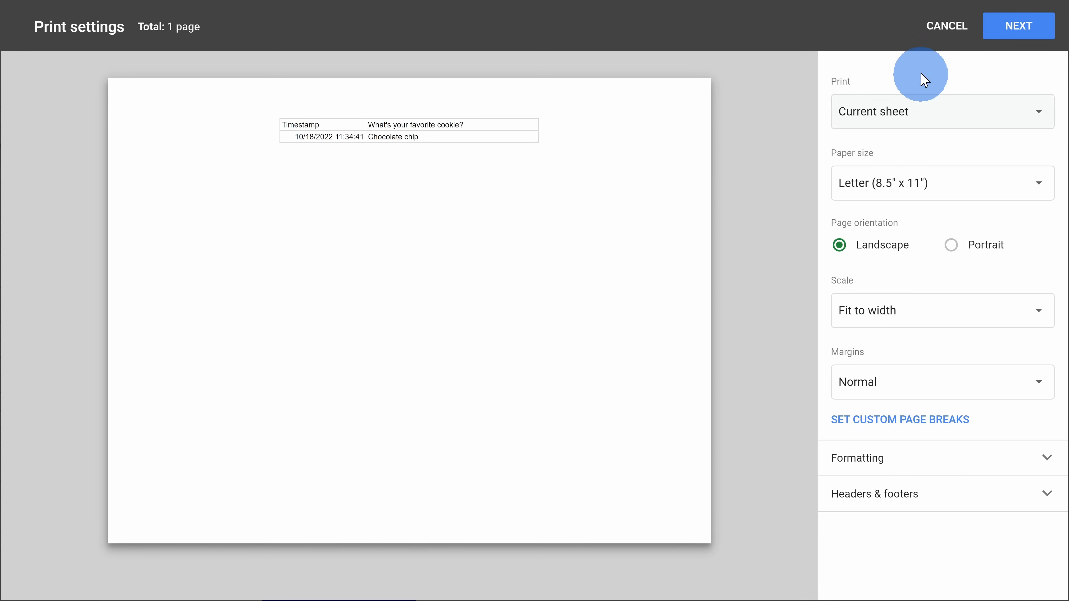
left_click(935, 42)
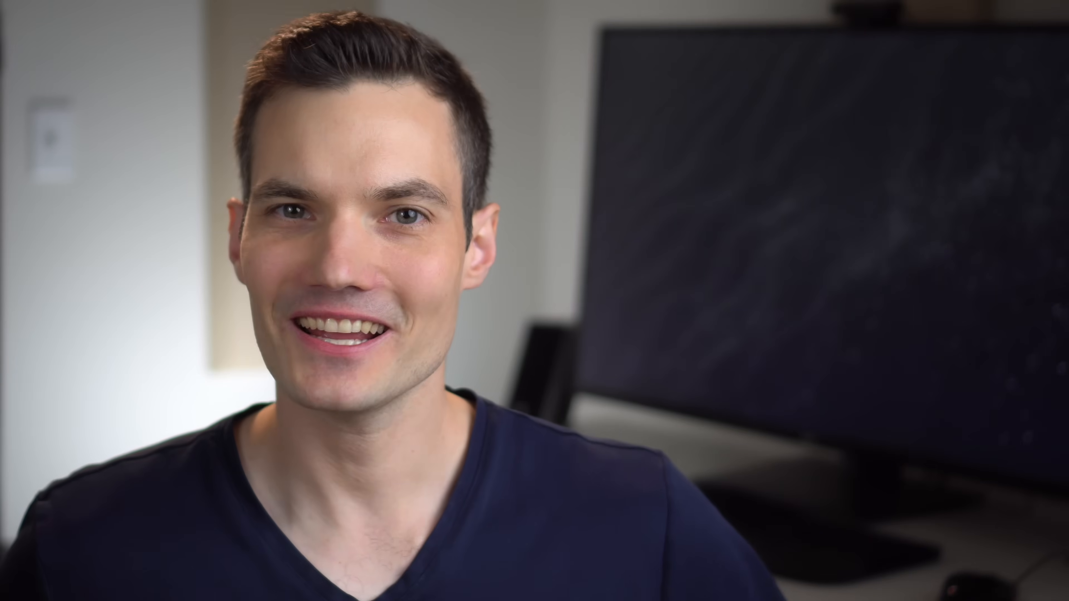